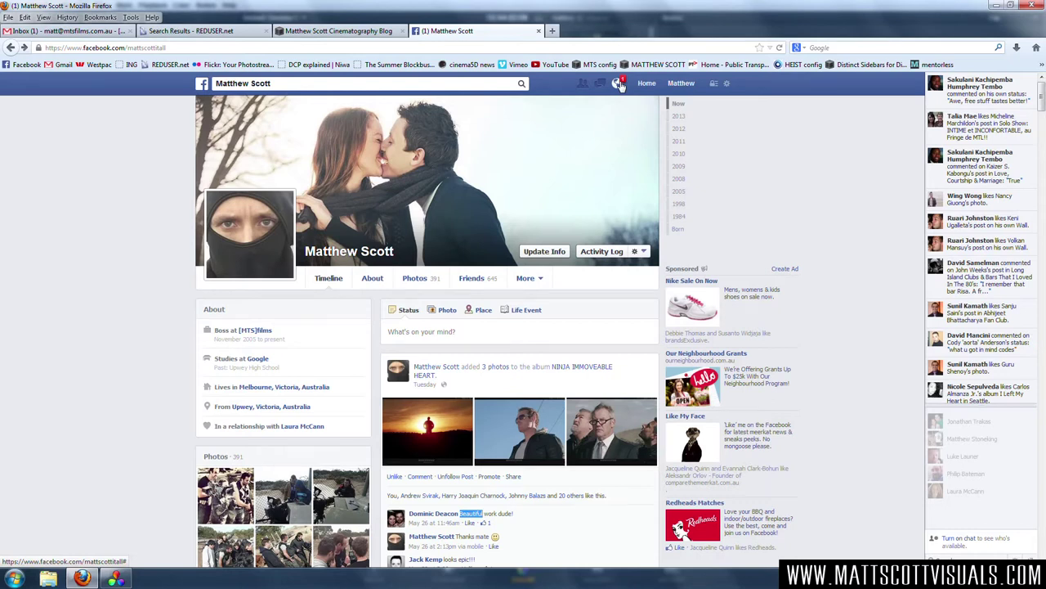
Open the group post from the newest Facebook notification and return to the account's own profile page
left_click(620, 84)
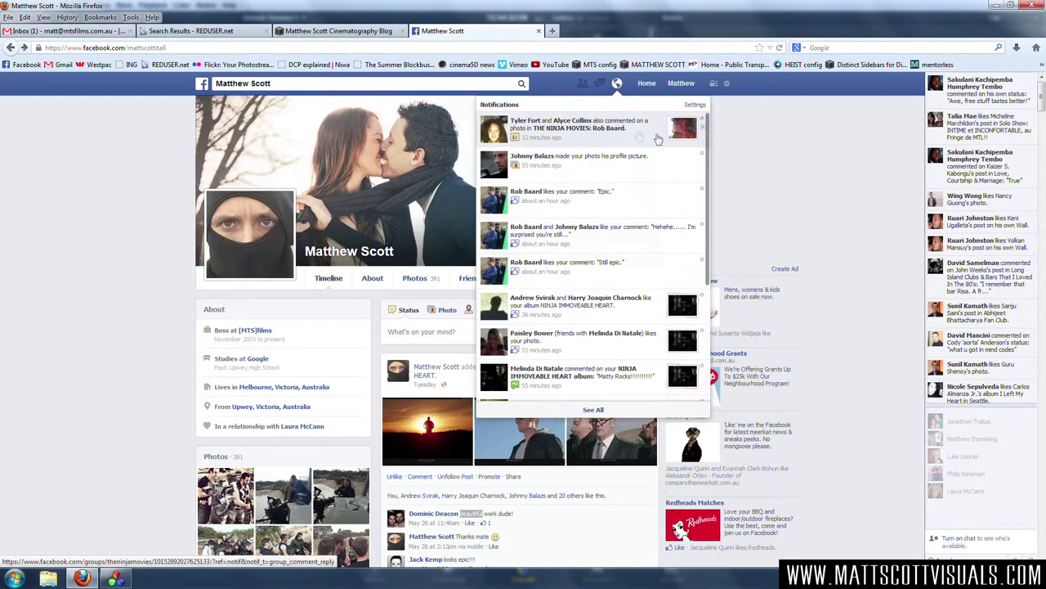
left_click(658, 139)
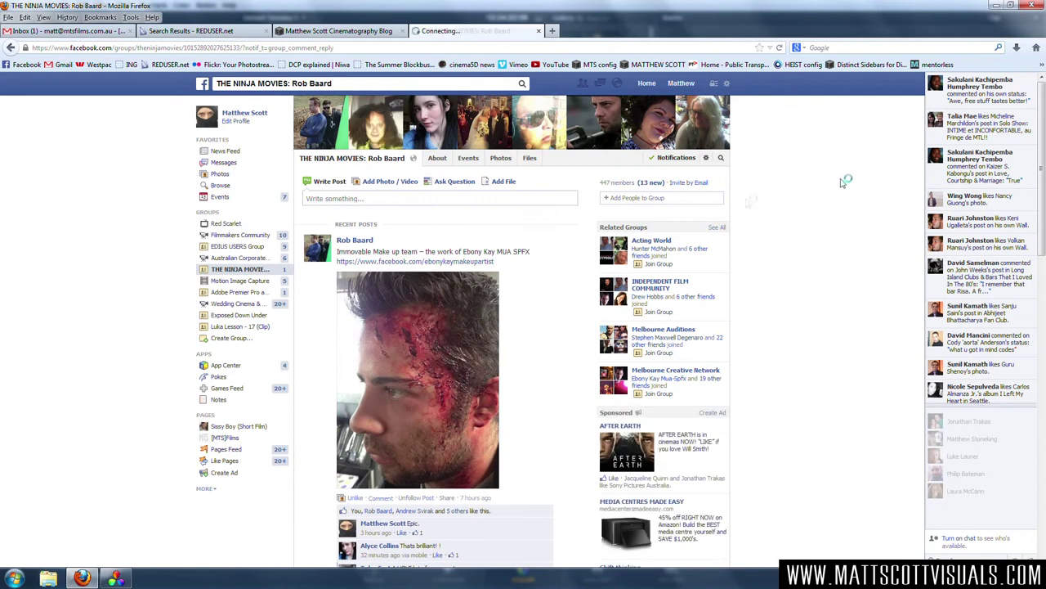
left_click(678, 85)
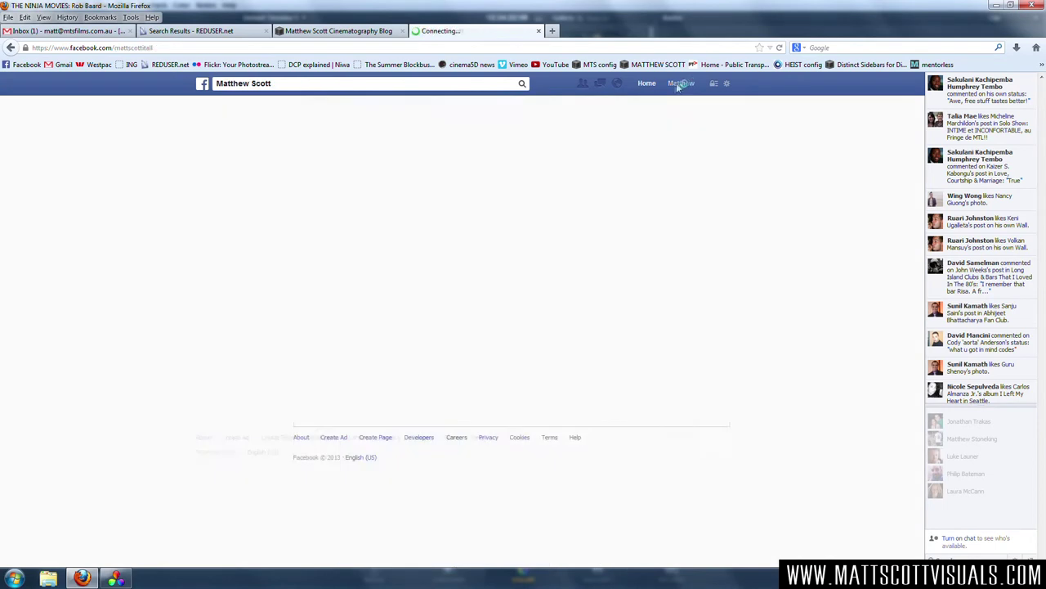
Browse the photos and film stills posted on the profile's timeline
scroll(537, 401, "down", 5)
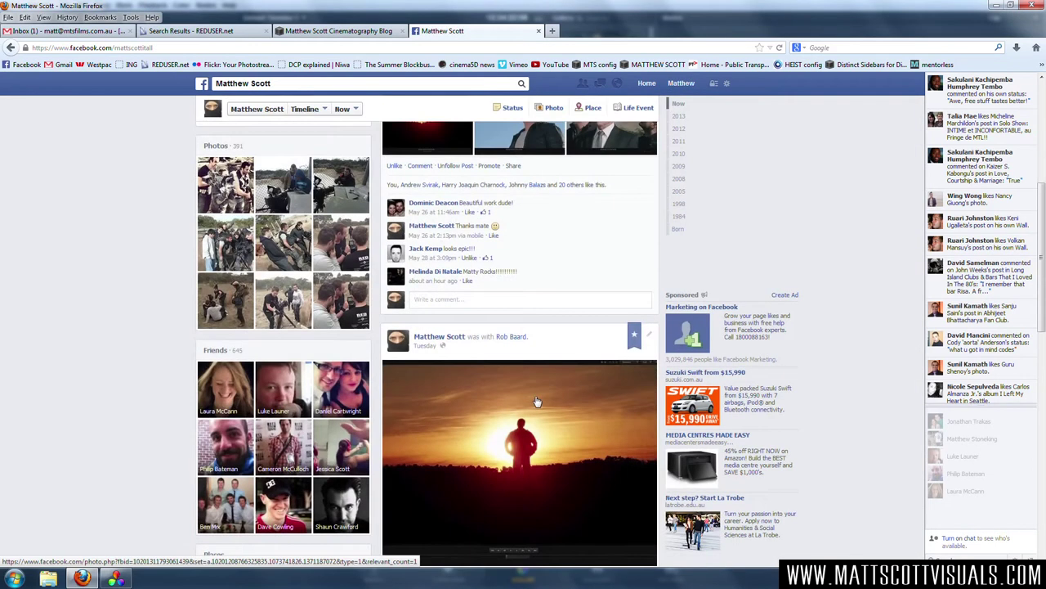
scroll(537, 402, "down", 5)
scroll(490, 425, "up", 15)
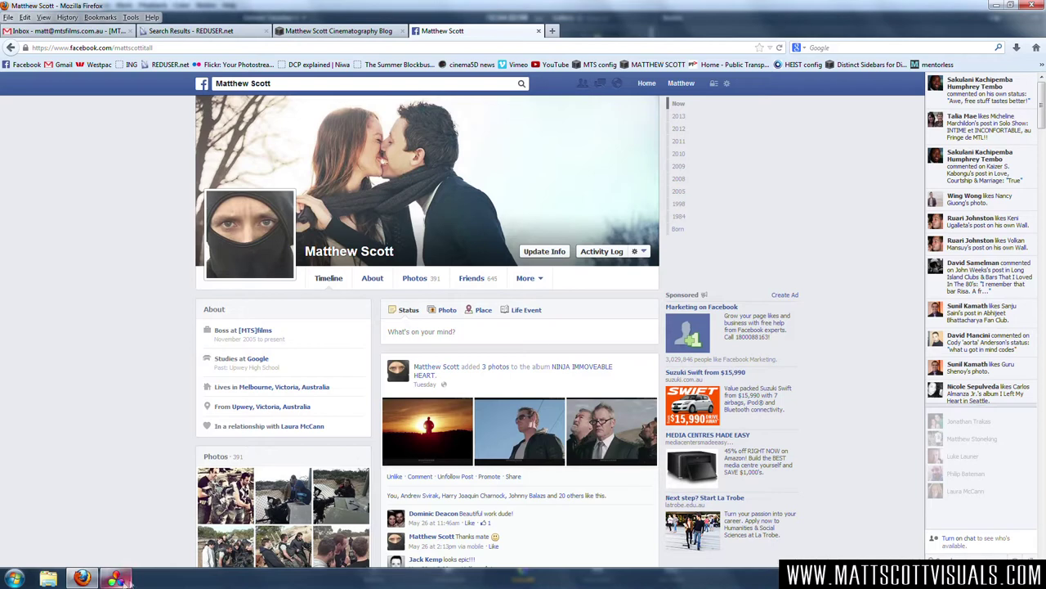
scroll(523, 408, "down", 4)
scroll(586, 426, "down", 8)
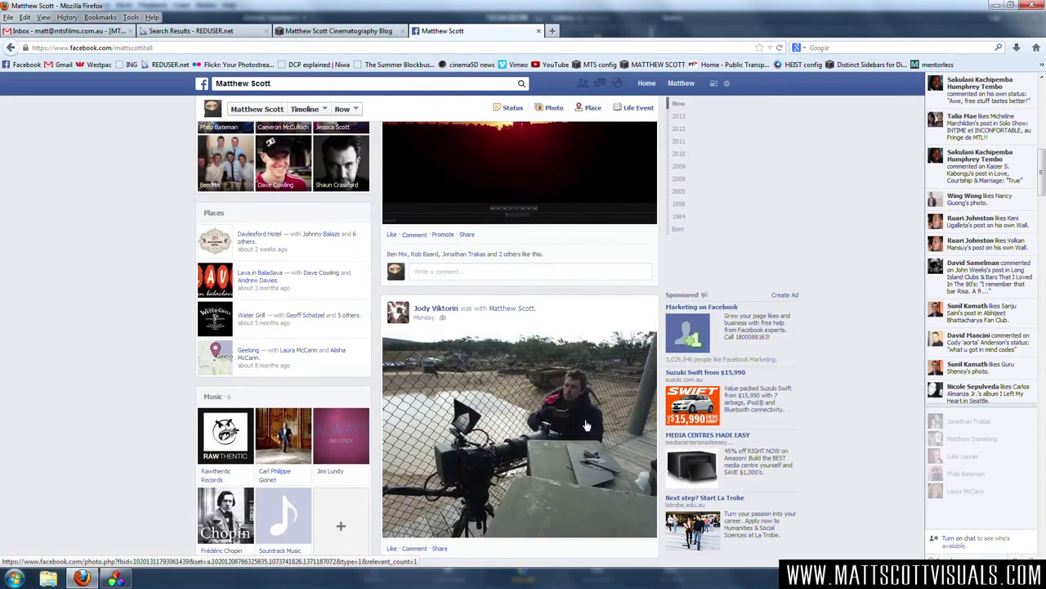
scroll(586, 426, "down", 10)
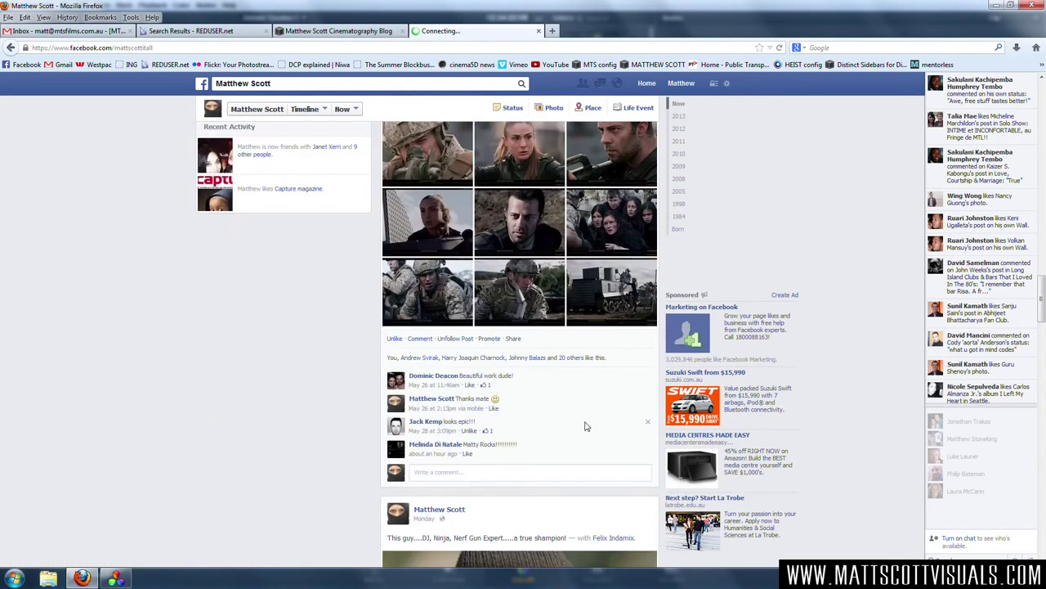
scroll(587, 426, "down", 4)
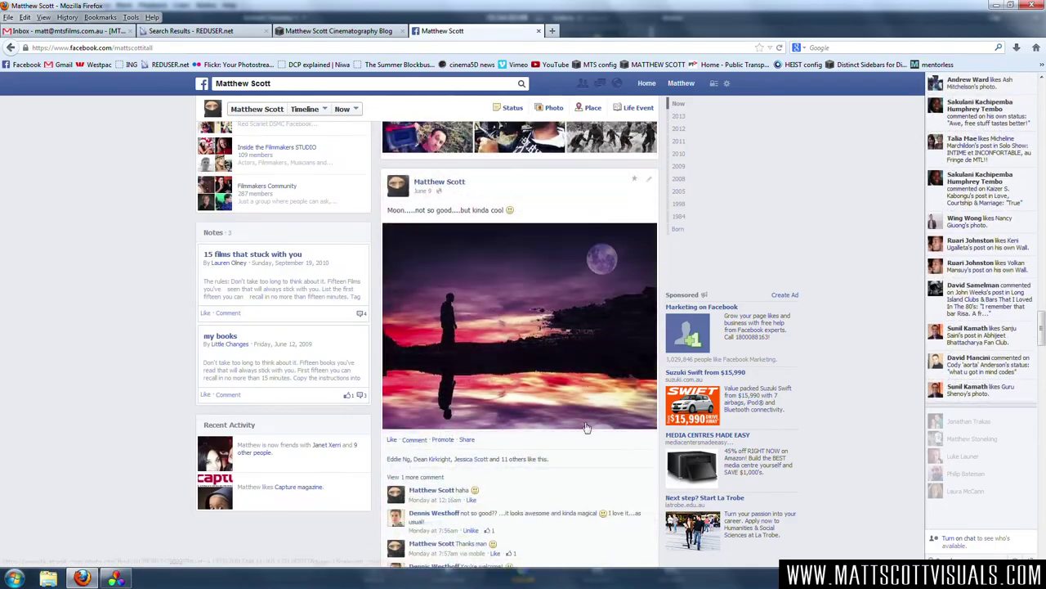
Switch to DaVinci Resolve and preview the current frame of clip 02 full screen
left_click(123, 578)
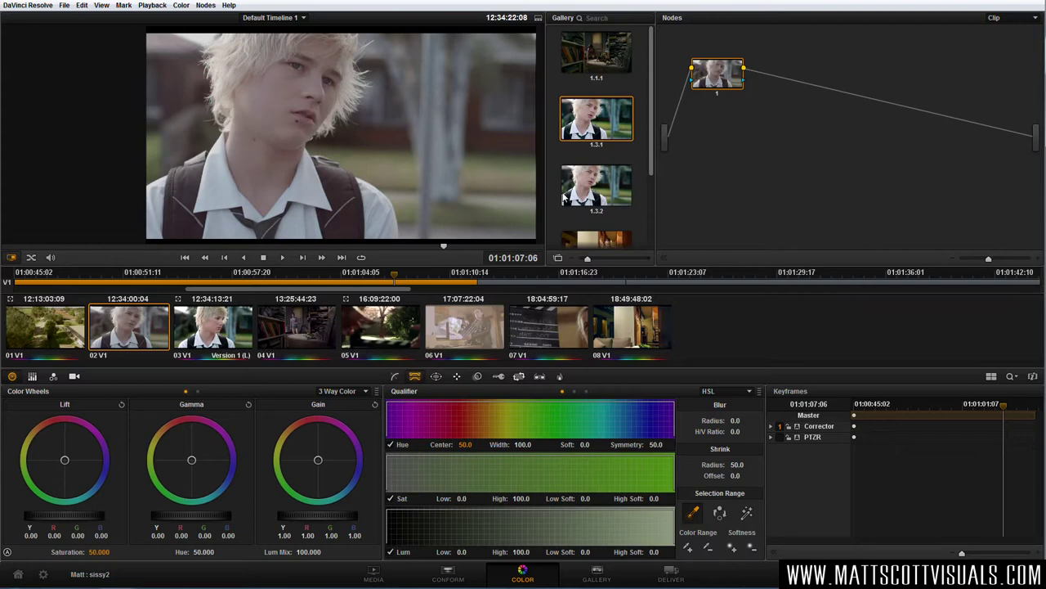
left_click(498, 167)
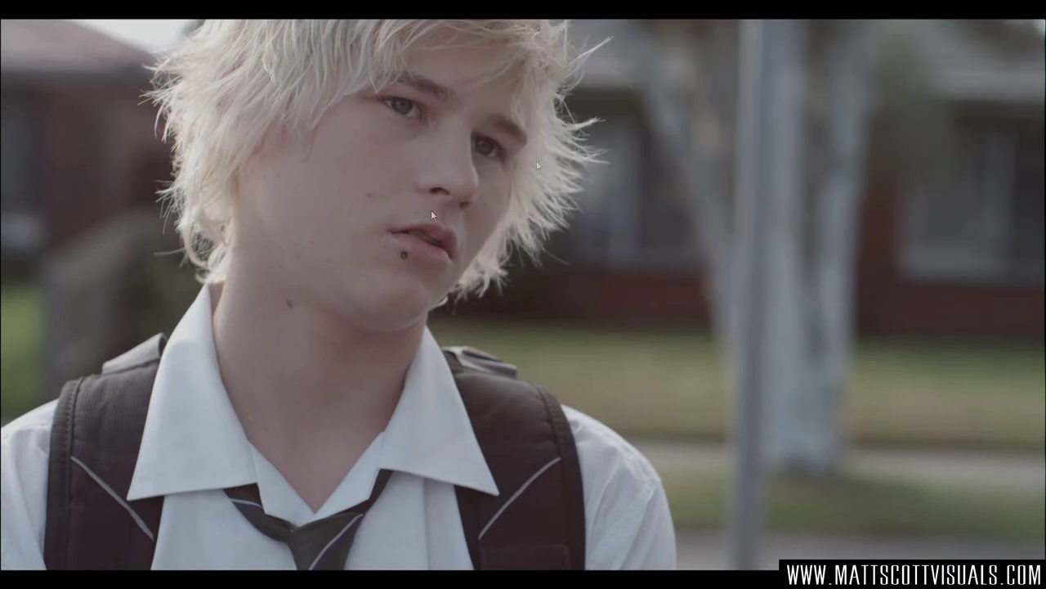
key("ctrl+f")
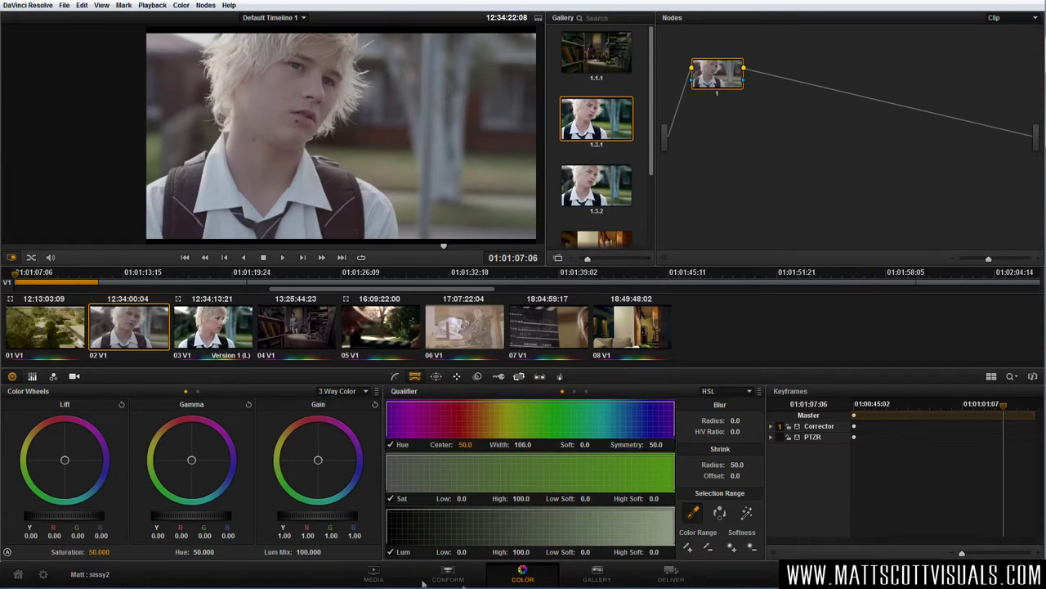
Review clip A009_C009_0720RO_001.R3D on the Media and Conform pages, and return to the Color page
left_click(373, 579)
left_click(448, 577)
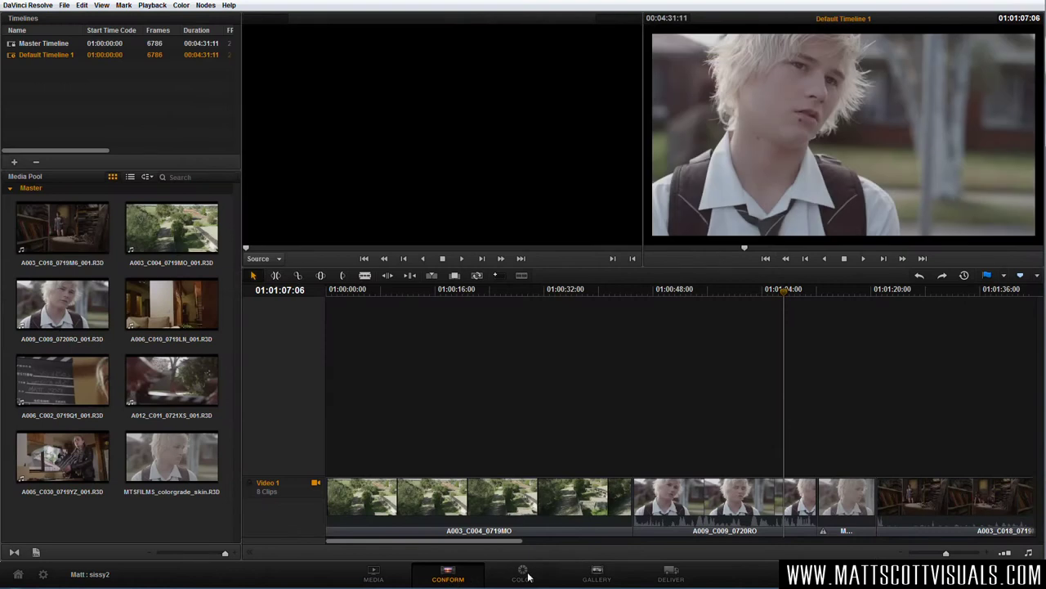
left_click(373, 577)
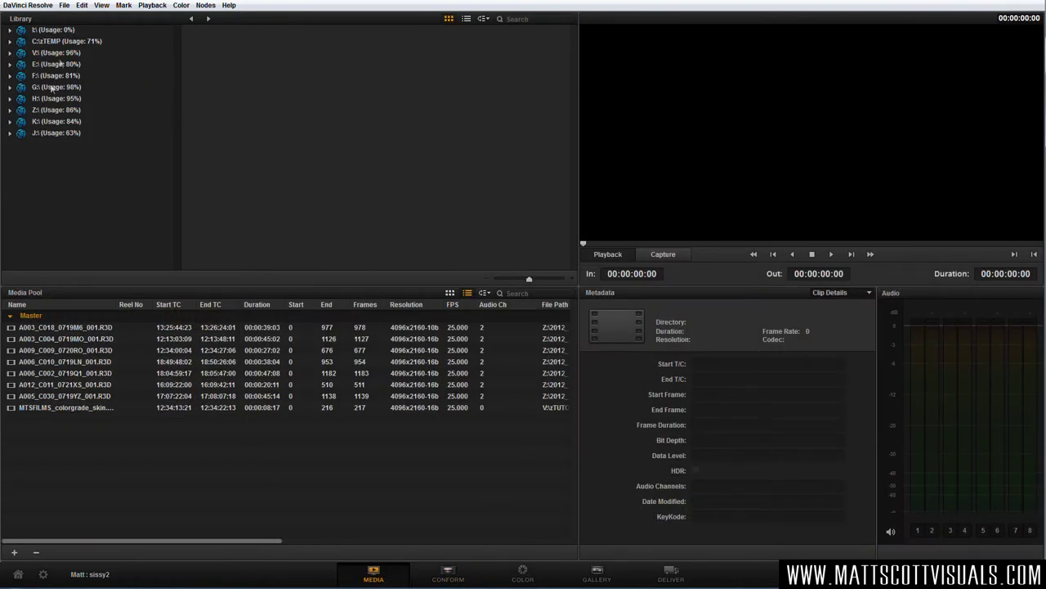
left_click(71, 350)
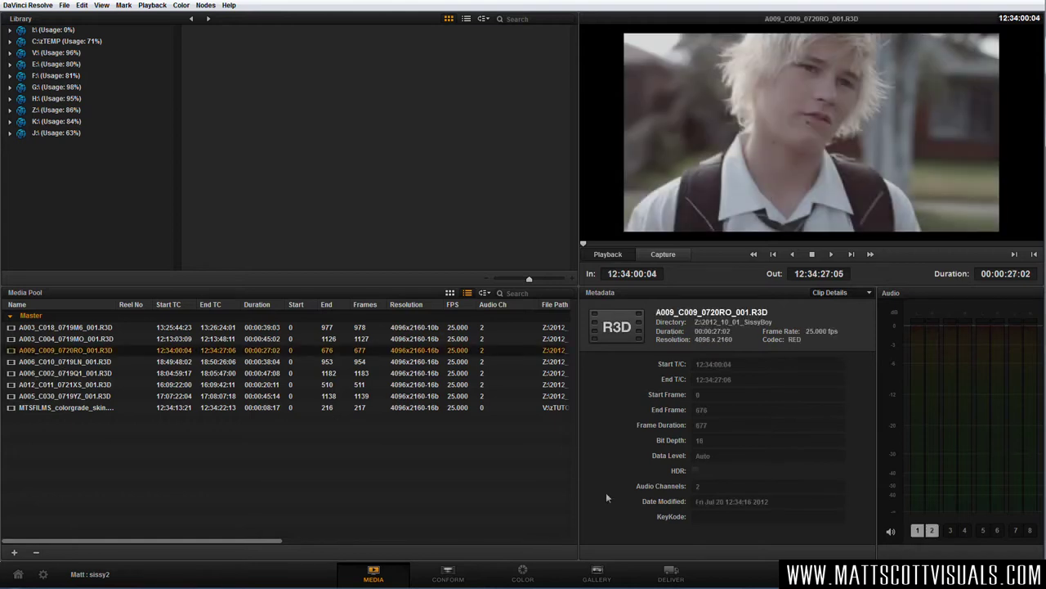
left_click(447, 571)
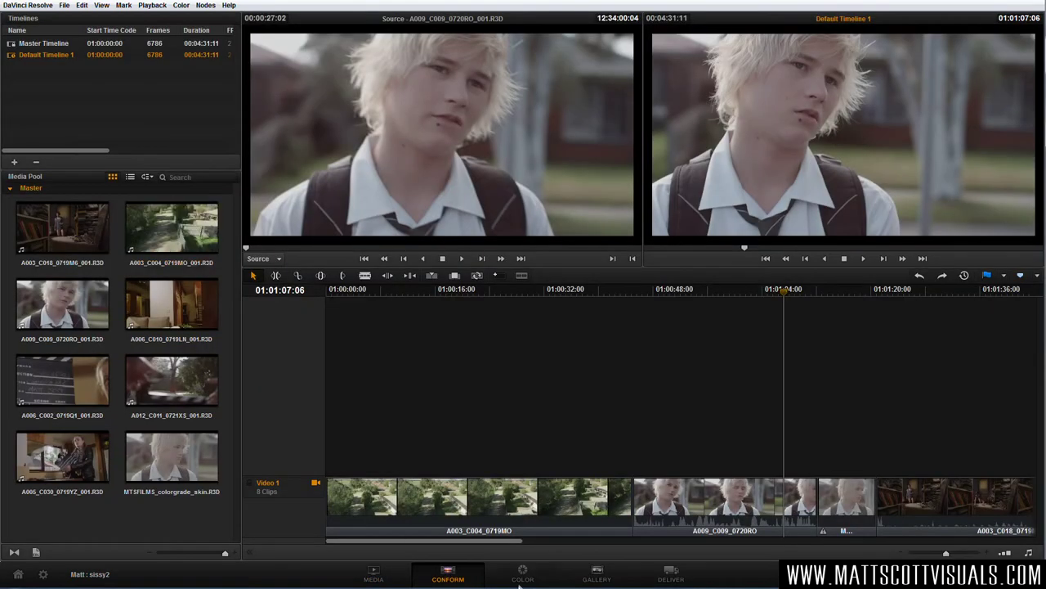
left_click(521, 572)
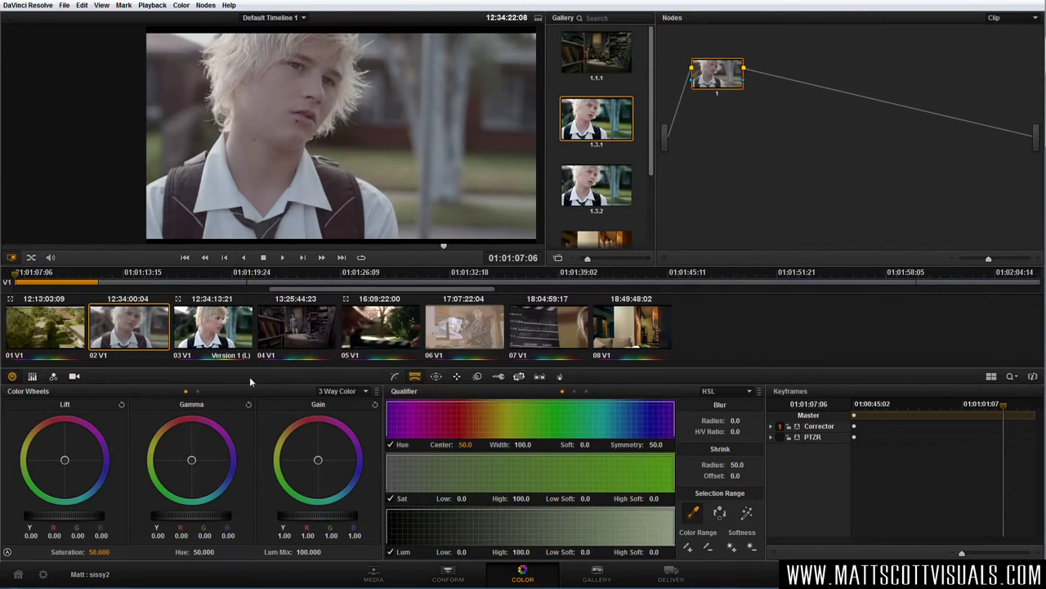
Rearrange clip 03's node graph with the BALANCE node lower and the skin, hair, shirt and eyes nodes stacked closer together
left_click(208, 332)
left_click_drag(845, 178, 842, 130)
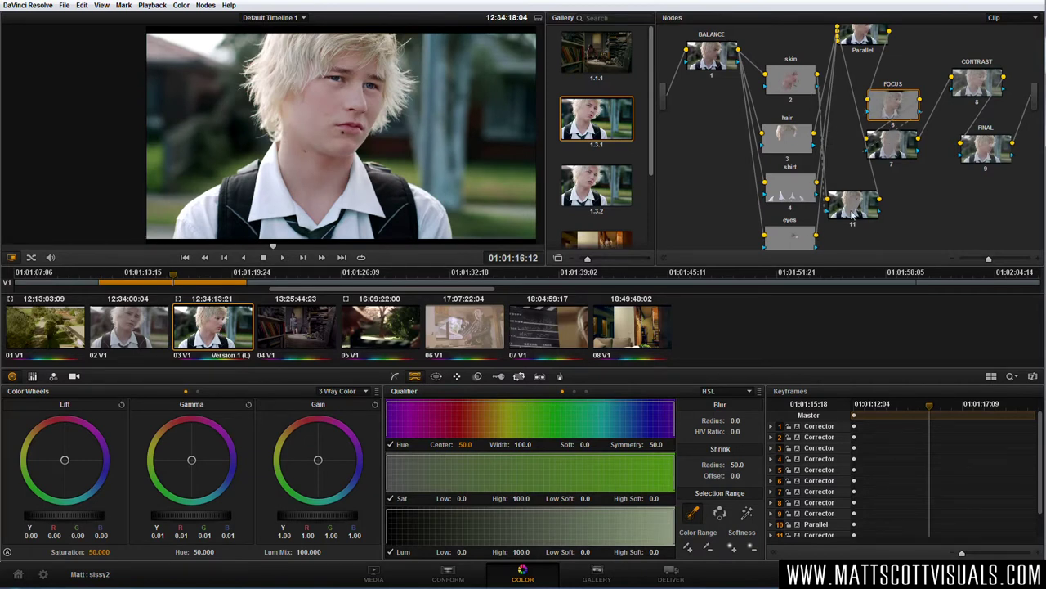
left_click_drag(712, 56, 703, 150)
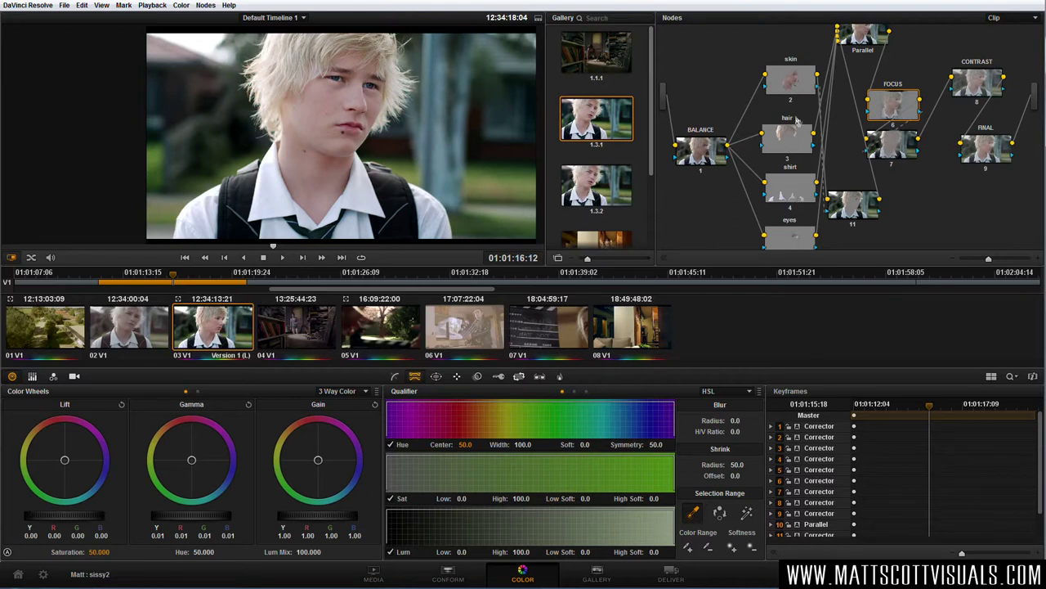
left_click_drag(793, 85, 790, 69)
left_click_drag(791, 144, 789, 120)
left_click_drag(792, 184, 791, 164)
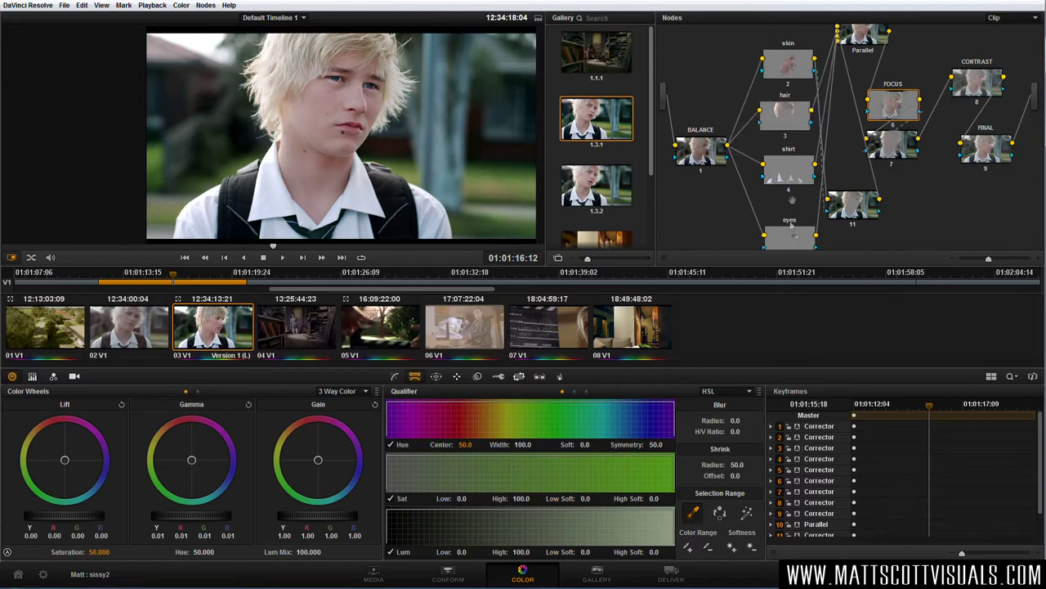
left_click_drag(791, 226, 795, 197)
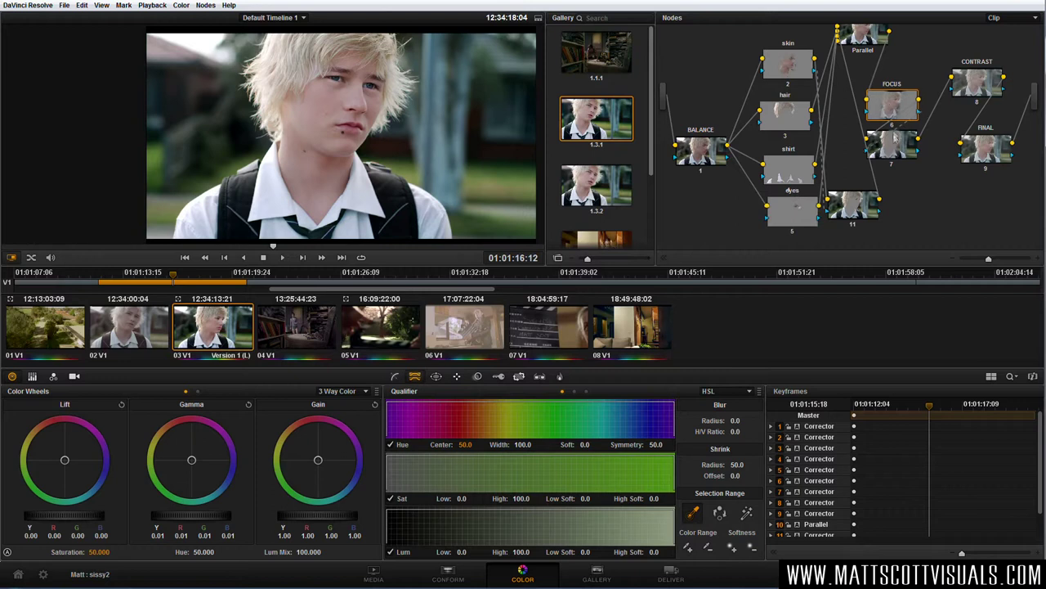
Spread out node 7 and the FOCUS, CONTRAST and FINAL nodes in clip 03's node graph
left_click_drag(896, 141, 917, 157)
left_click_drag(894, 103, 910, 100)
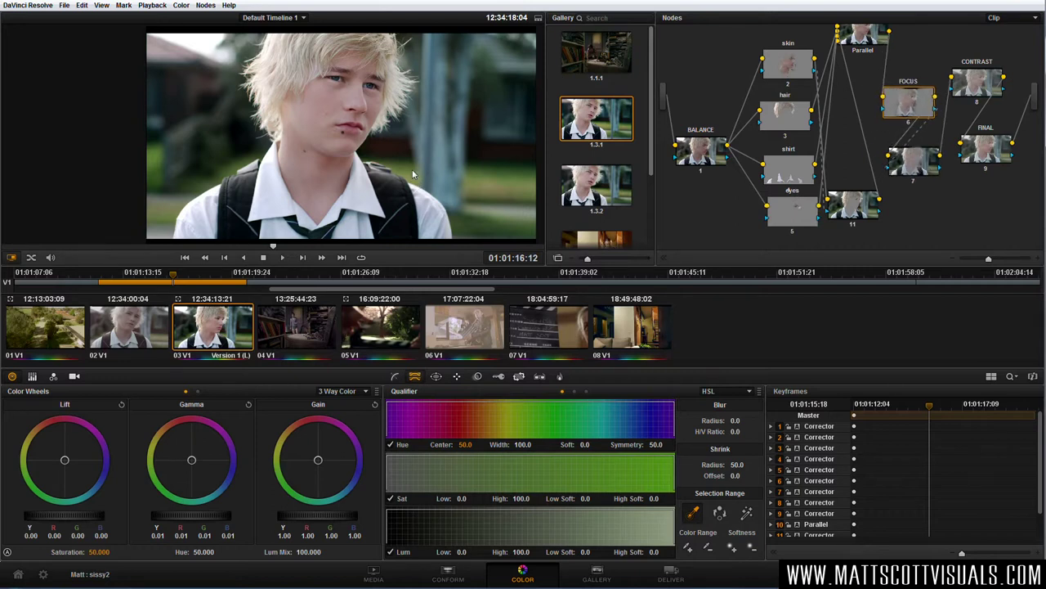
left_click_drag(978, 90, 984, 87)
left_click_drag(986, 129, 992, 134)
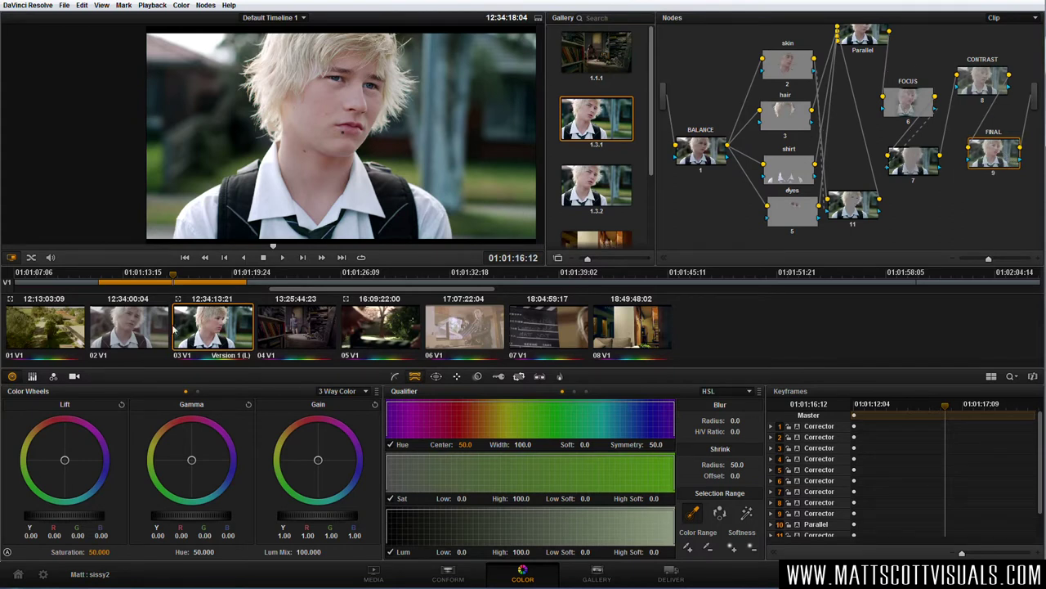
Select the ungraded clip 02 and move its playhead to 01:01:01:15
left_click(151, 336)
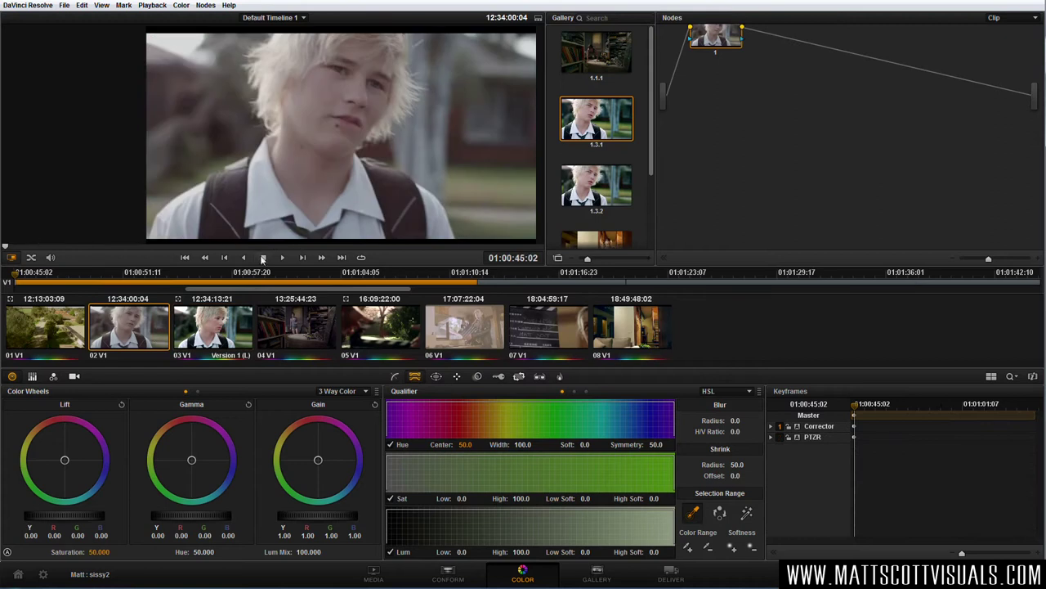
left_click(331, 245)
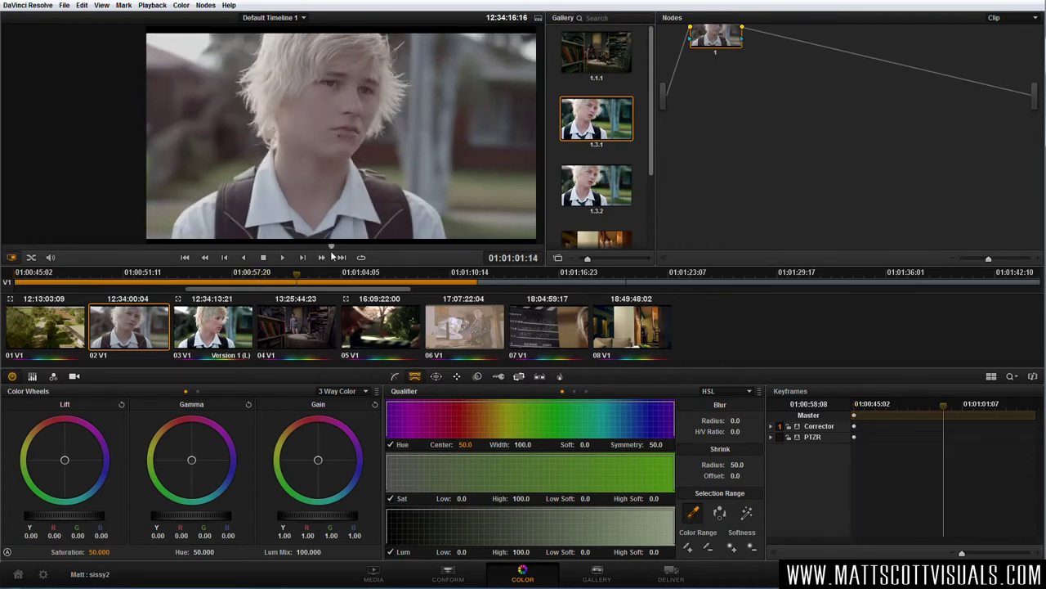
left_click_drag(331, 254, 333, 253)
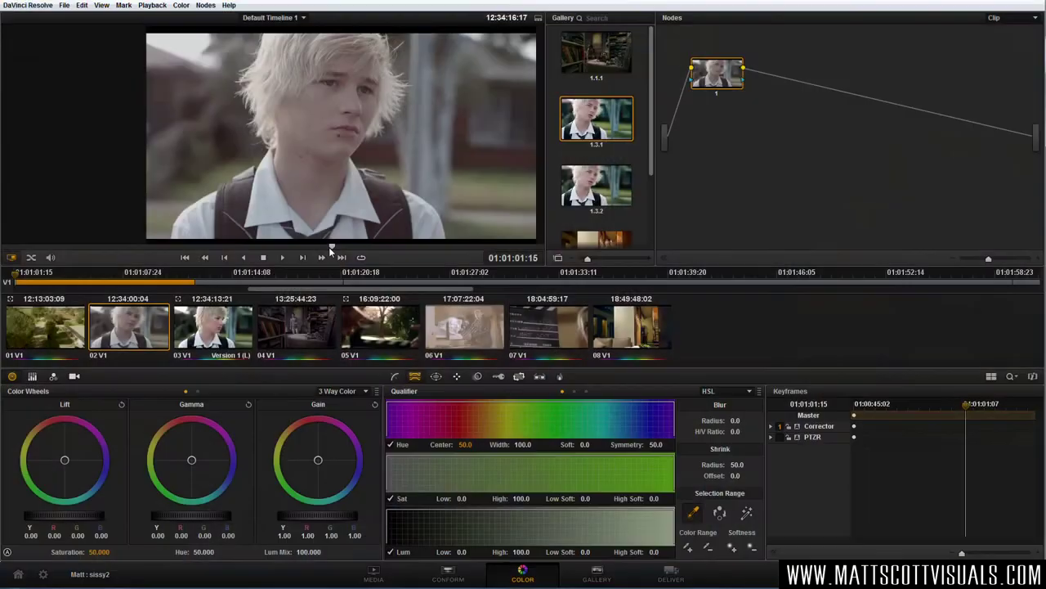
Set clip 02's camera raw decoding to Clip and its gamma curve to REDlog Film
left_click(75, 376)
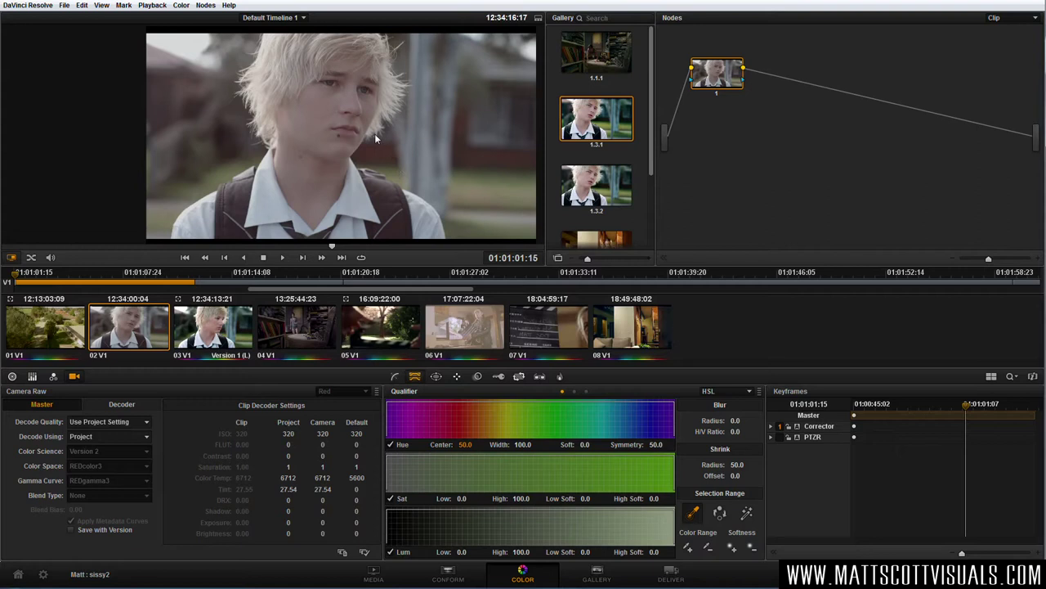
left_click(102, 436)
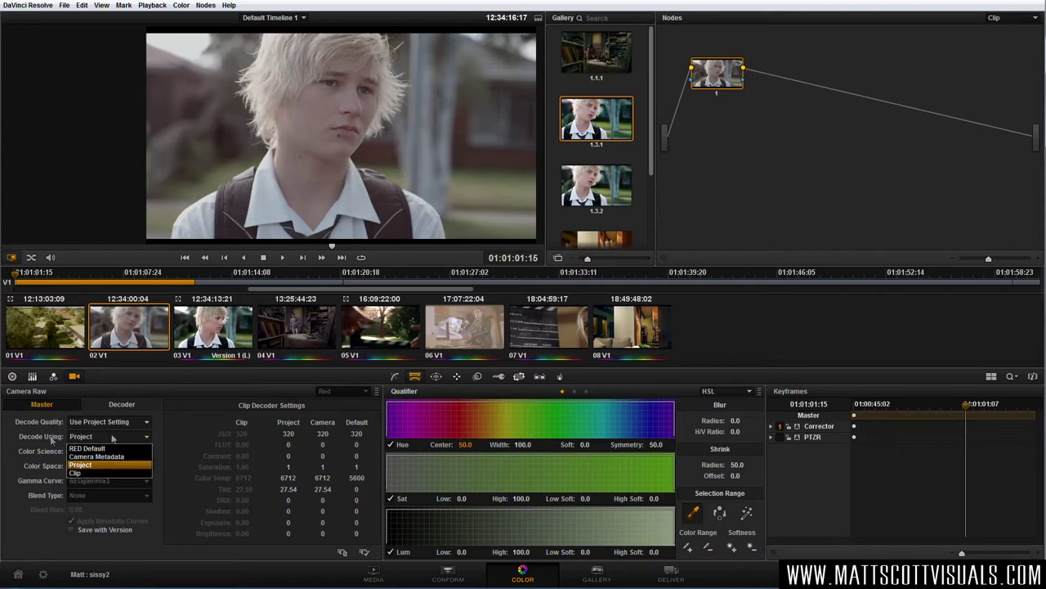
left_click(92, 472)
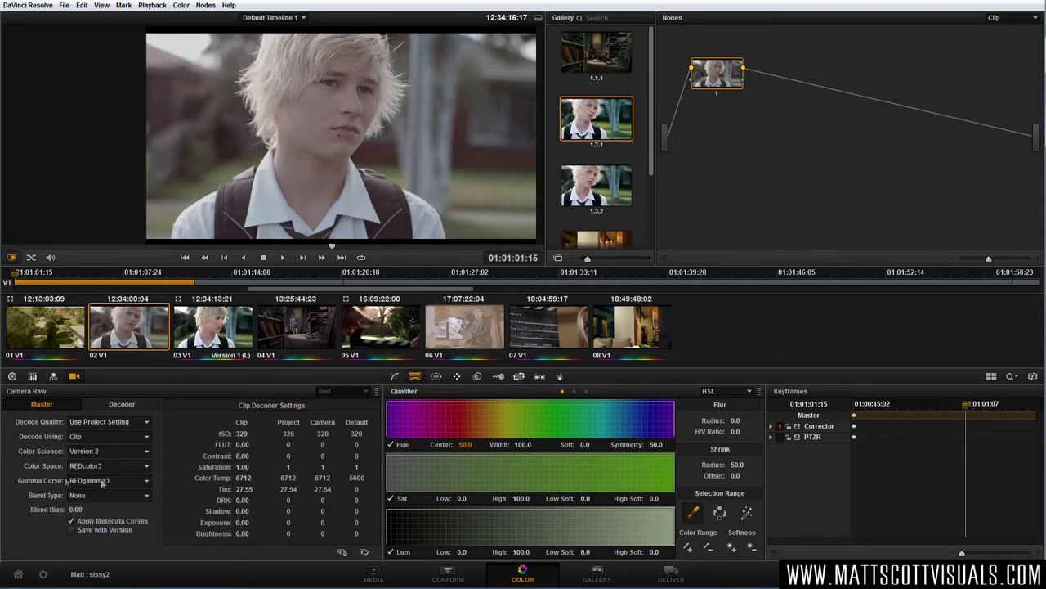
left_click(112, 481)
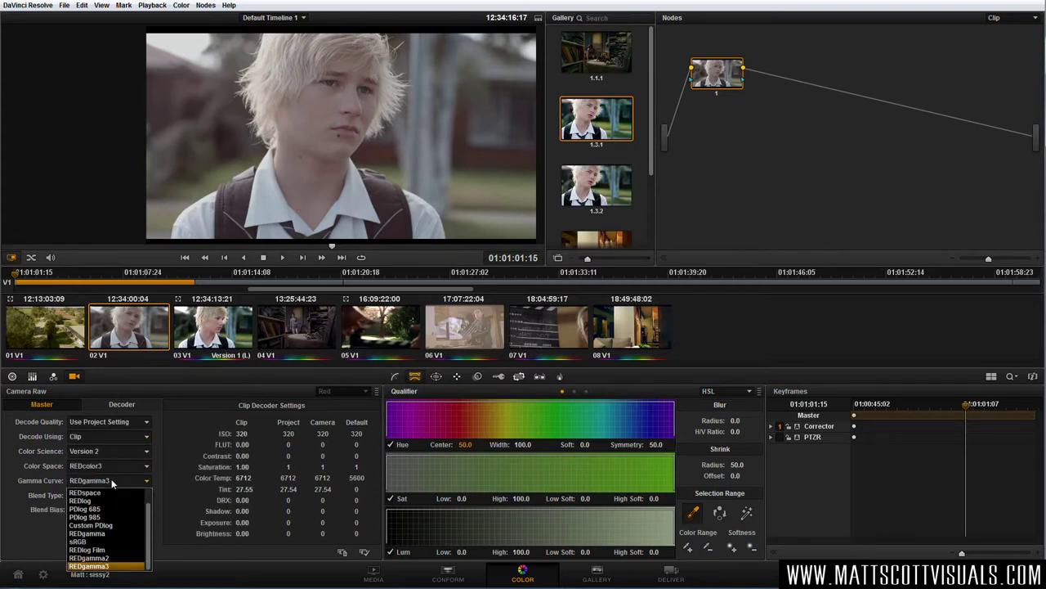
left_click(106, 550)
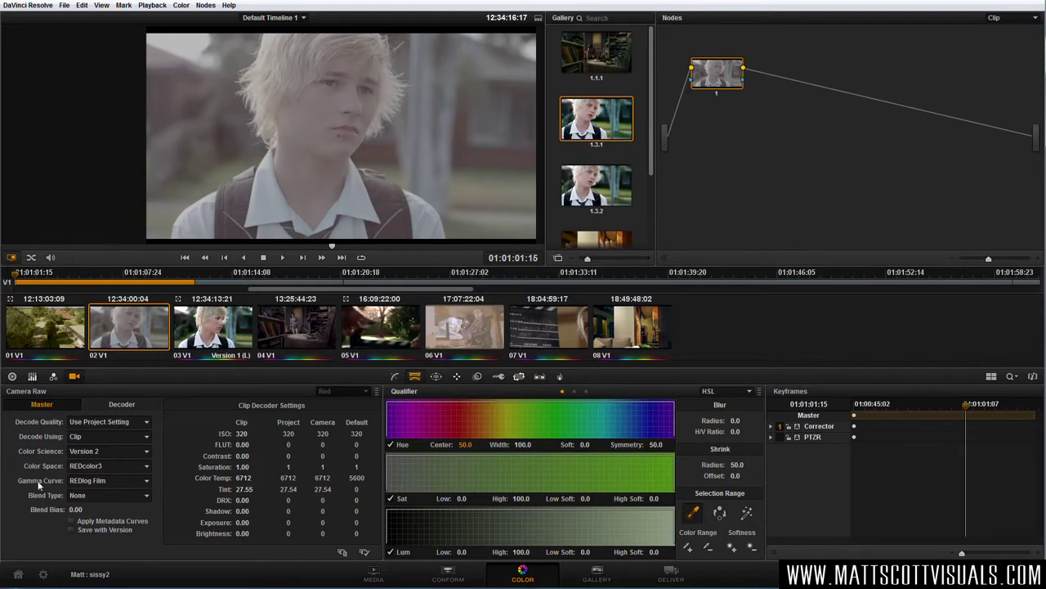
left_click(109, 466)
left_click(108, 466)
Compare clip 02 with gallery still 1.3.1 using a wipe, and inspect the boy's collar and face up close
double_click(596, 119)
left_click_drag(322, 151, 413, 133)
left_click_drag(369, 231, 364, 184)
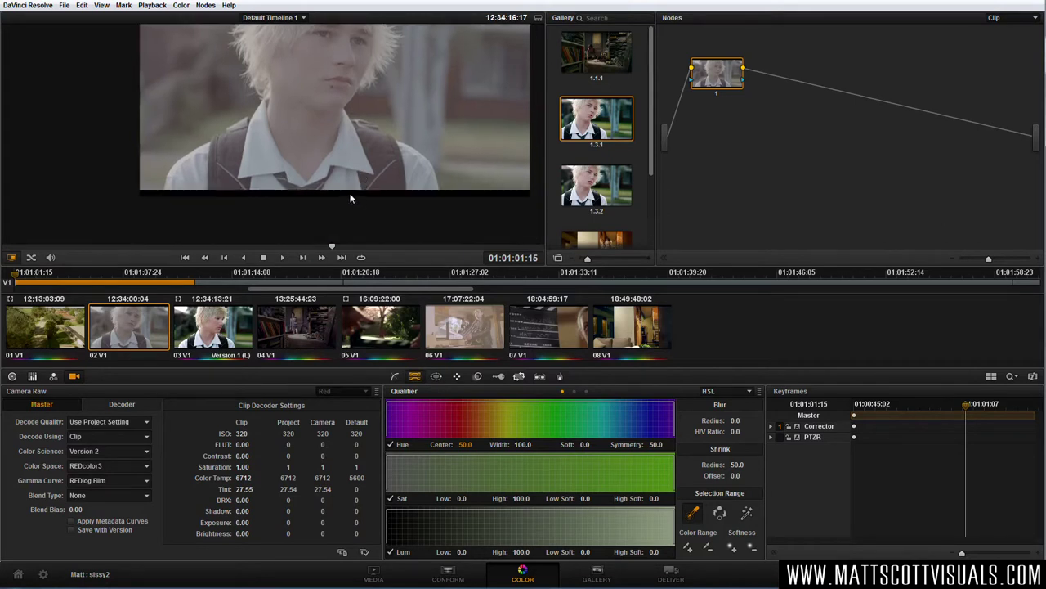
scroll(361, 200, "up", 6)
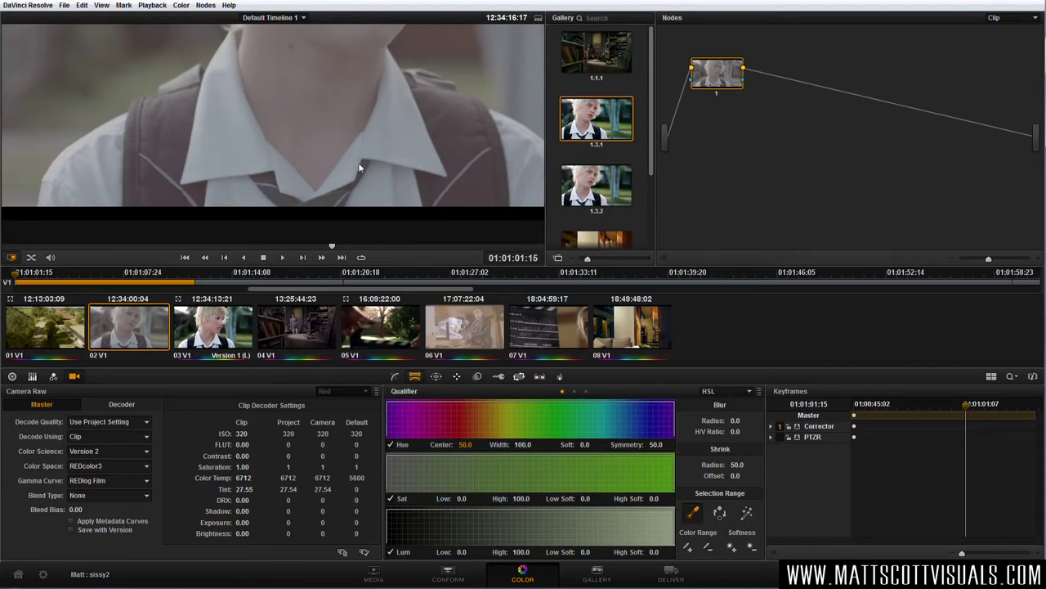
left_click_drag(267, 179, 286, 219)
scroll(294, 205, "down", 8)
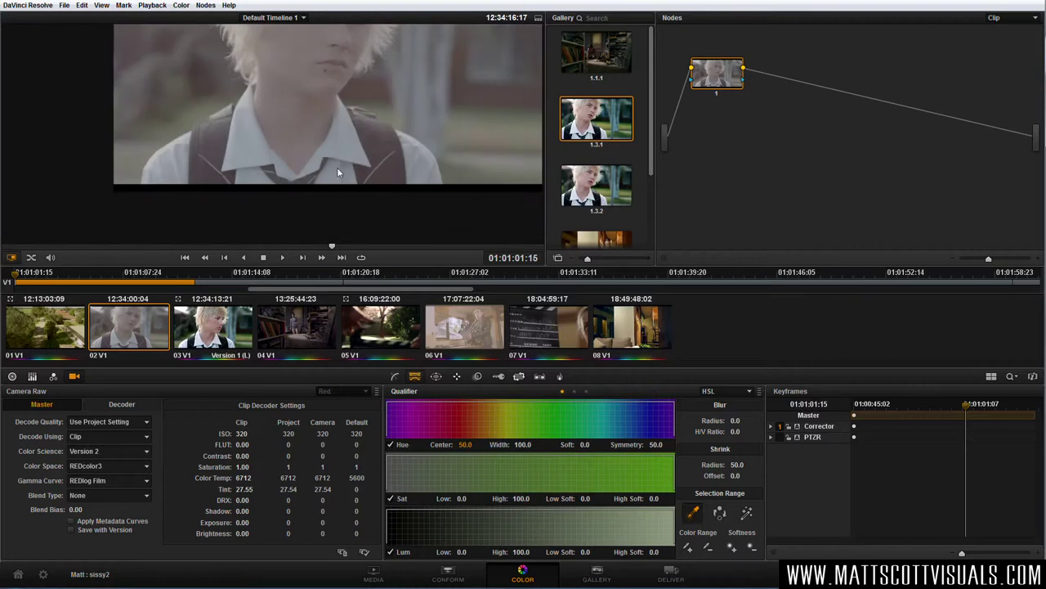
scroll(352, 190, "up", 5)
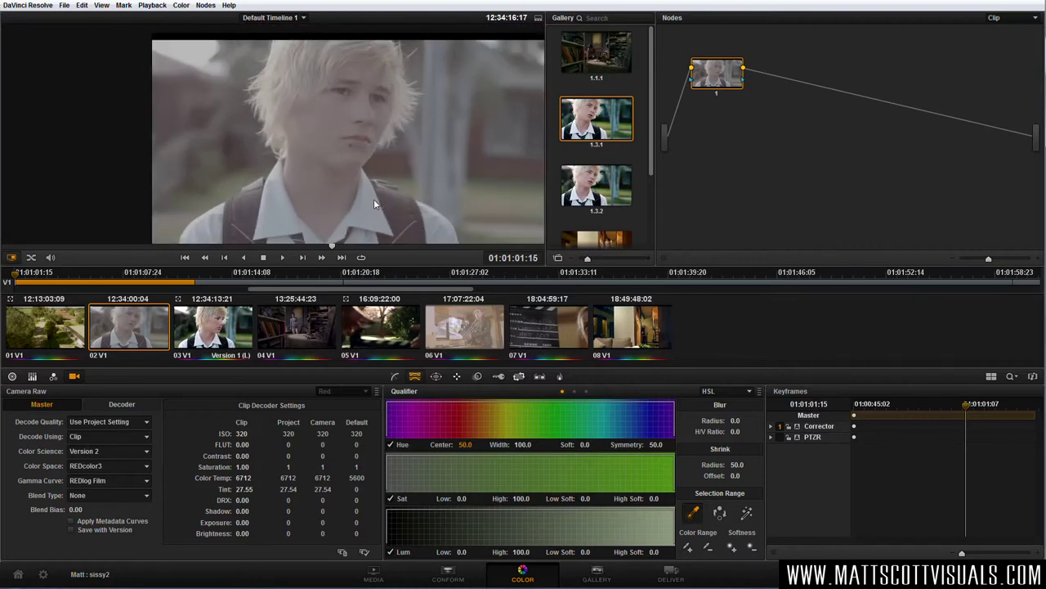
Show the video scopes, change the vectorscope pane to Waveform, and switch the layout to 1 UP
right_click(426, 156)
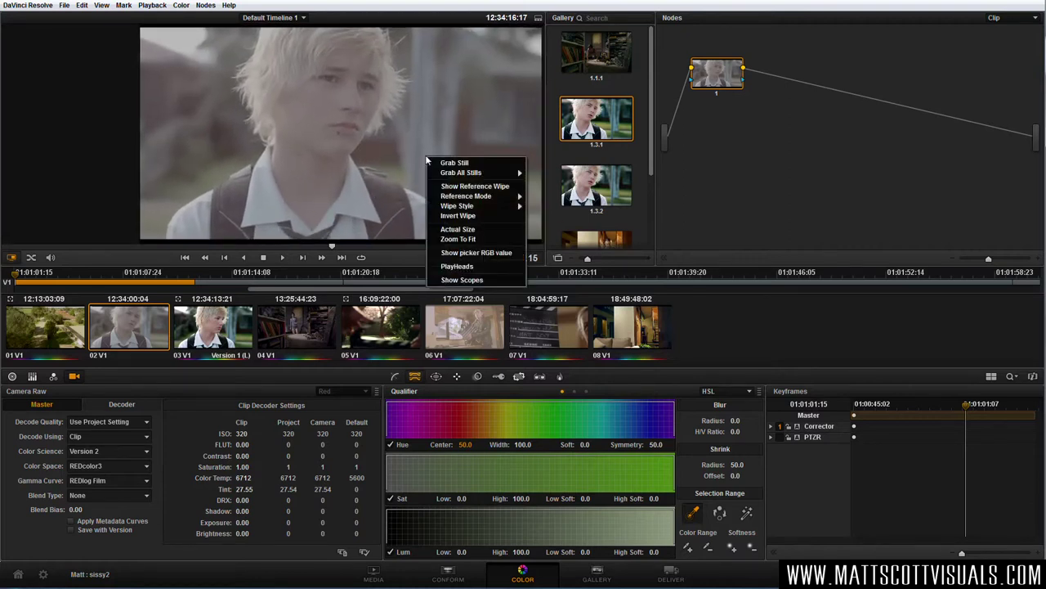
left_click(463, 280)
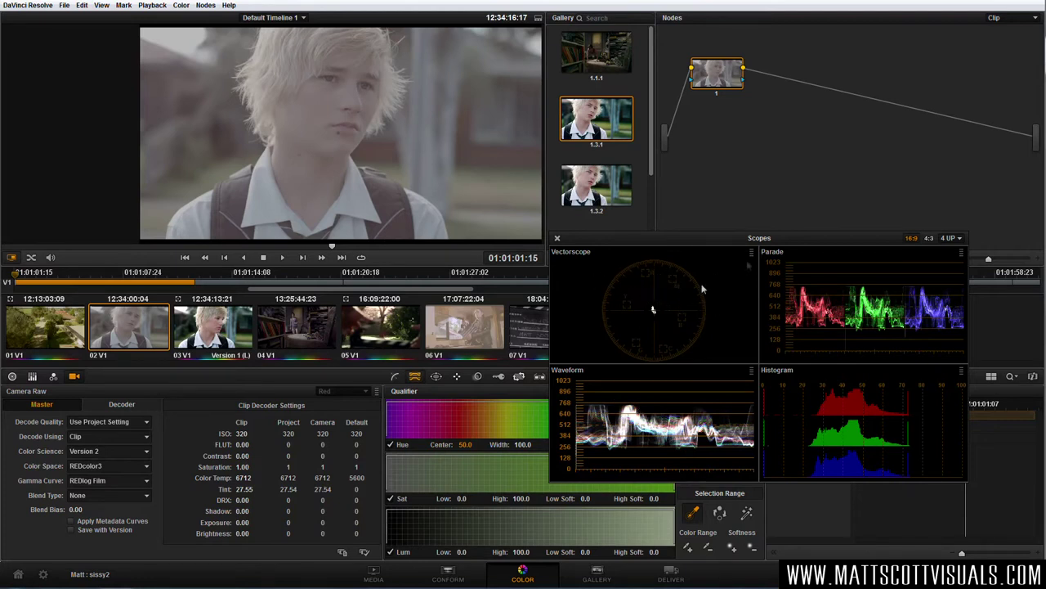
left_click(752, 255)
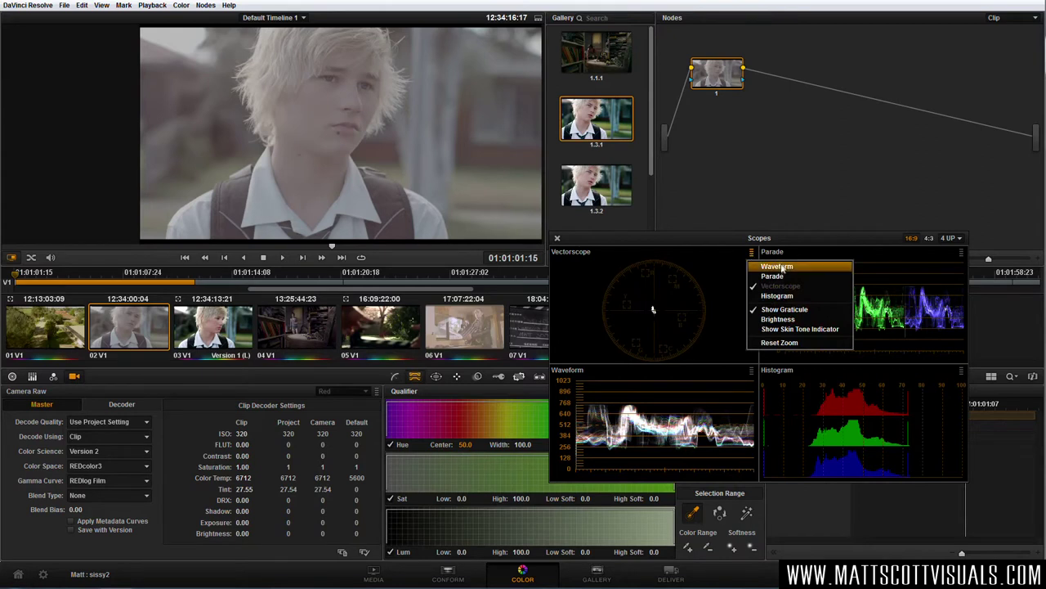
left_click(777, 266)
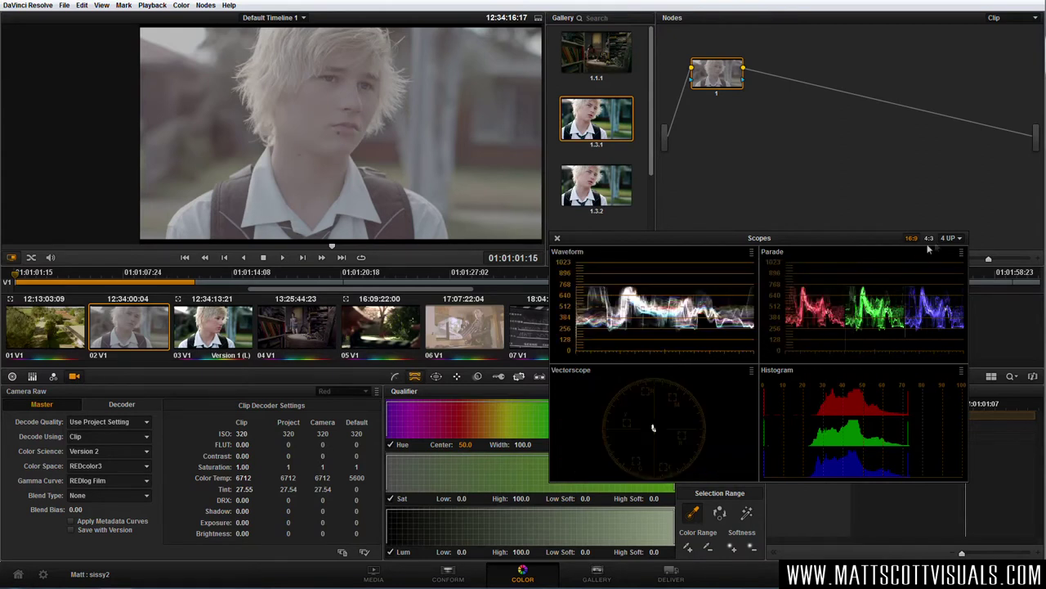
left_click(948, 238)
left_click(956, 255)
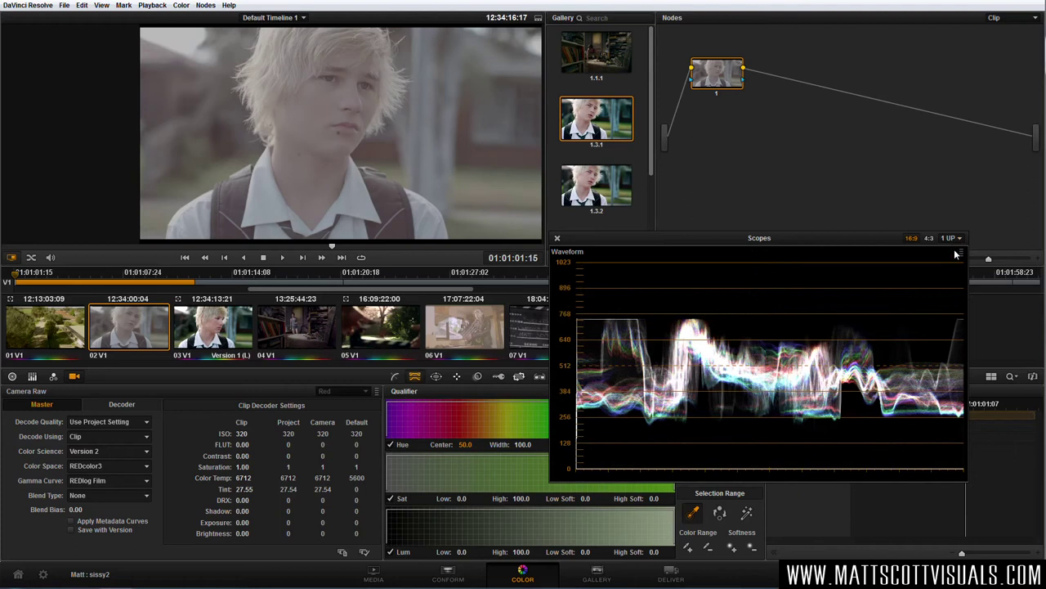
Enlarge and reposition the waveform scope so the viewer stays visible, and bring up the color wheels
left_click_drag(873, 243, 873, 215)
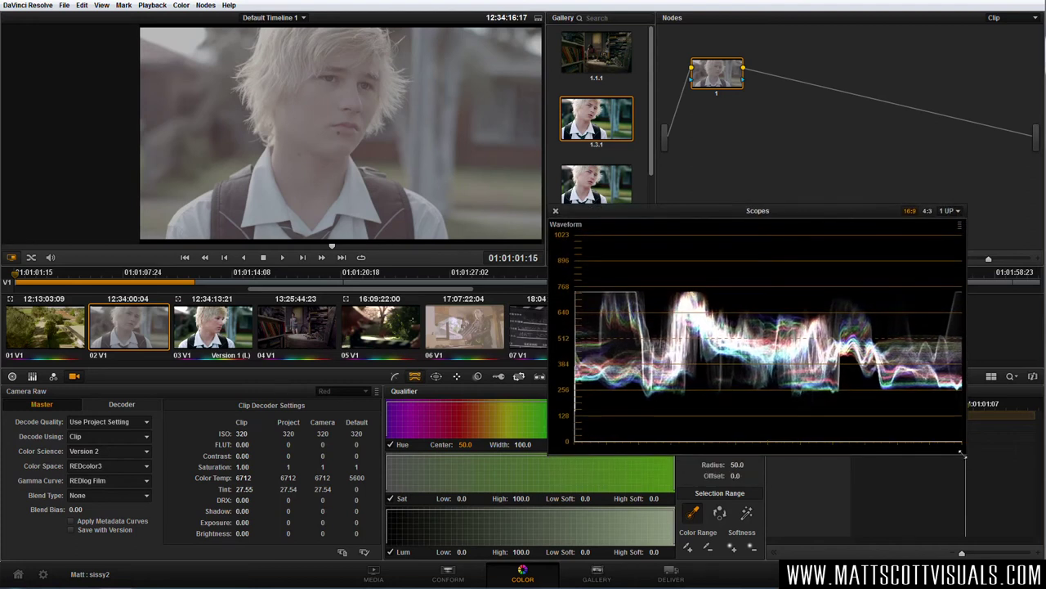
left_click_drag(961, 452, 1045, 536)
left_click_drag(940, 211, 842, 145)
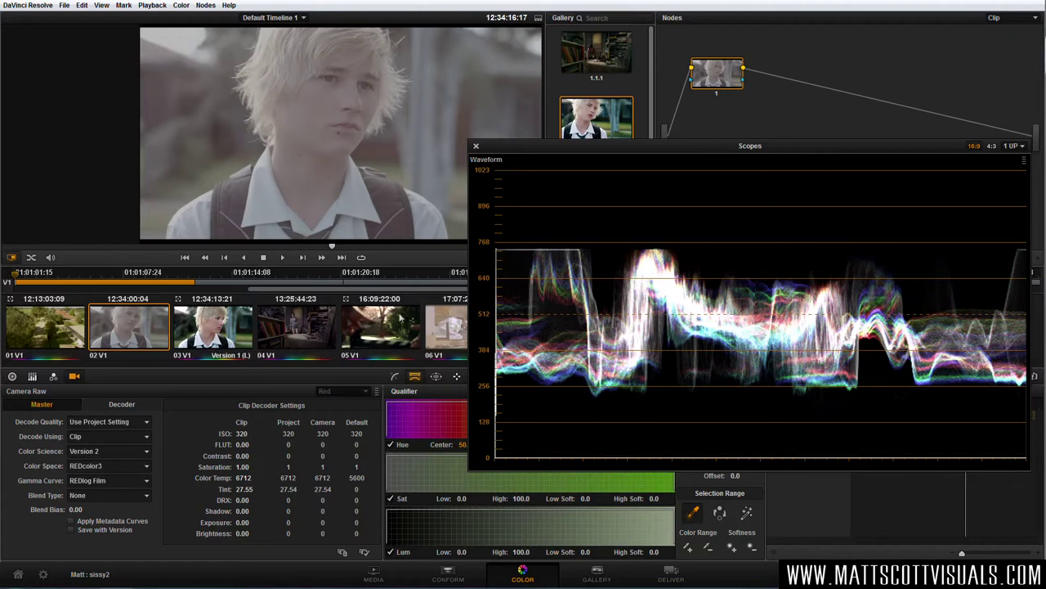
left_click(13, 377)
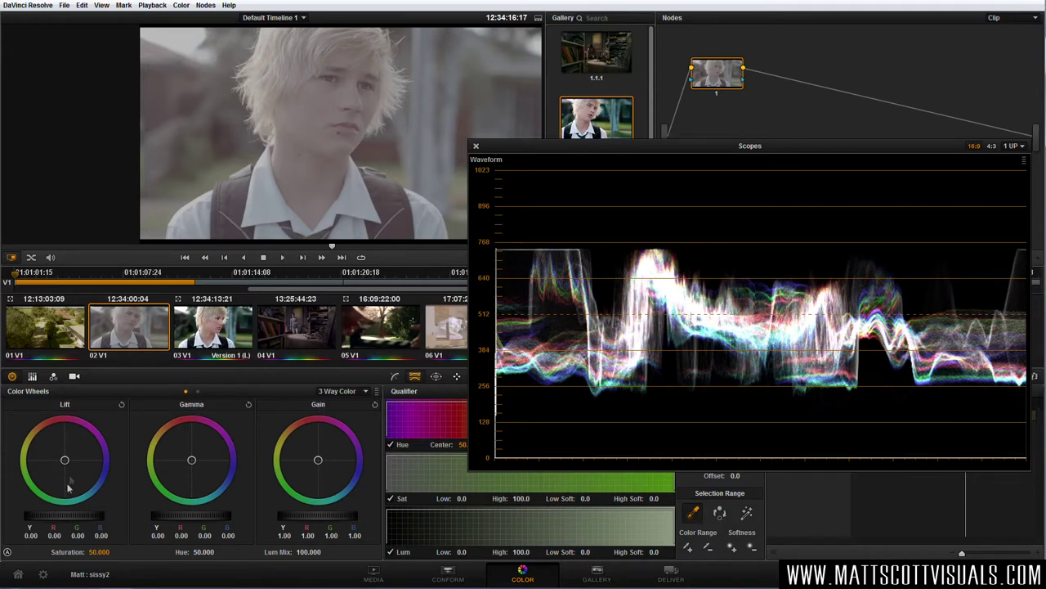
mouse_move(65, 462)
left_mouse_down()
mouse_move(57, 443)
mouse_move(68, 457)
left_mouse_up()
left_click(121, 404)
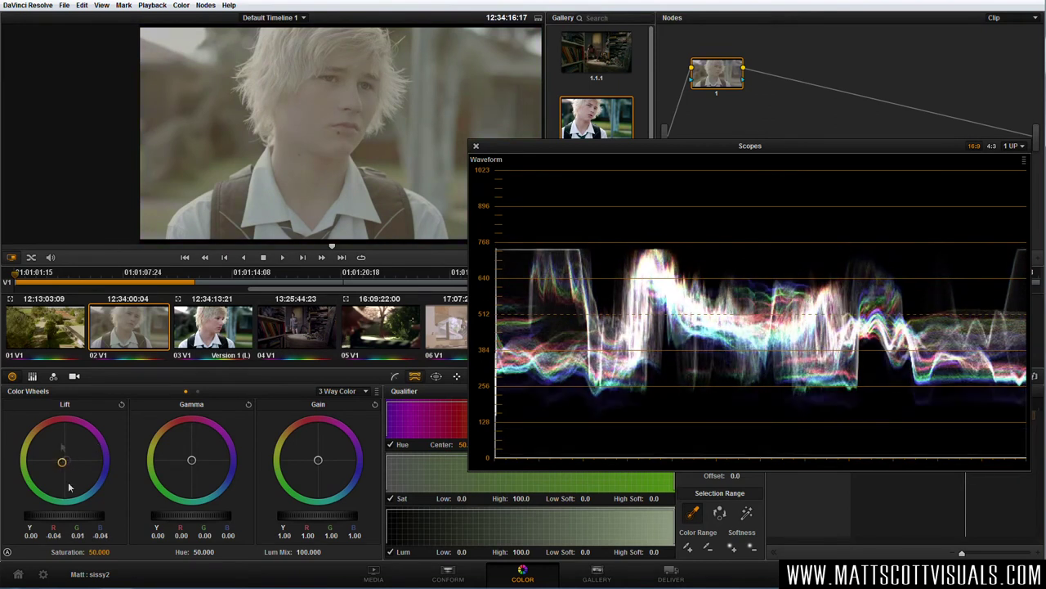
left_click(121, 404)
left_click_drag(191, 460, 194, 459)
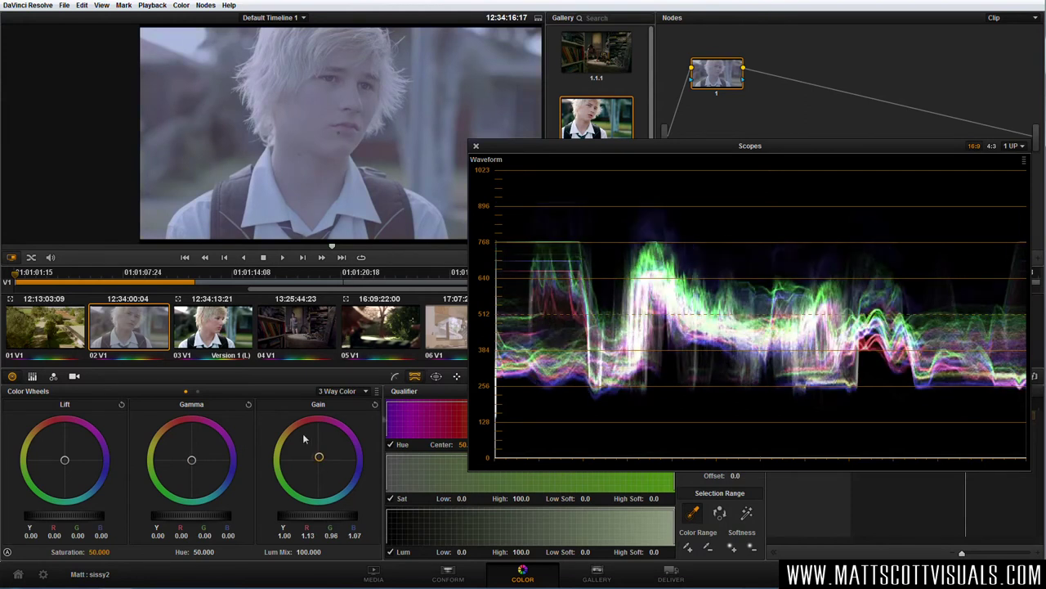
left_click(379, 408)
left_click_drag(73, 517, 96, 524)
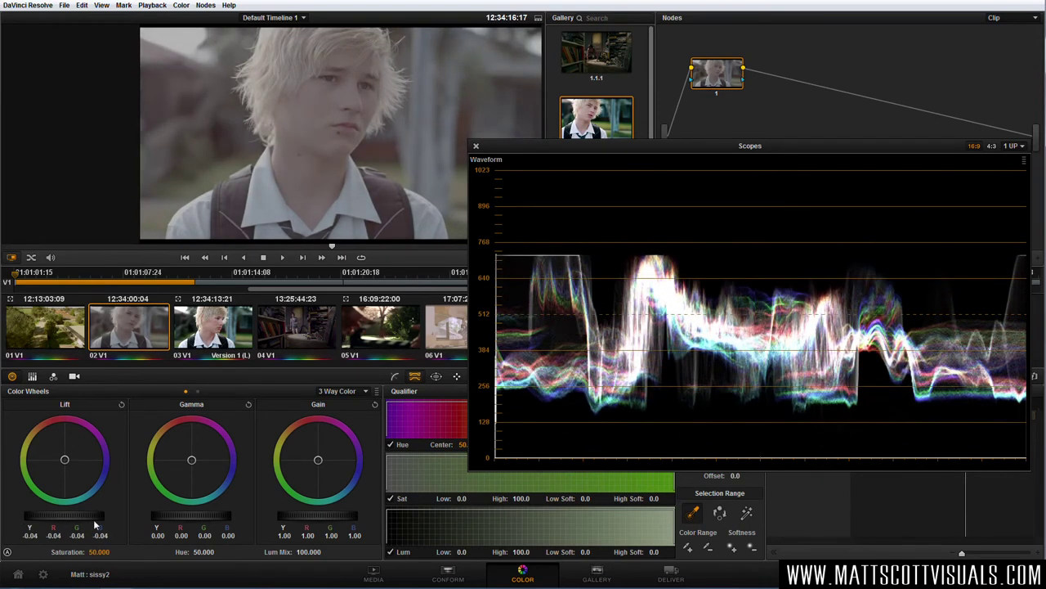
left_click(120, 404)
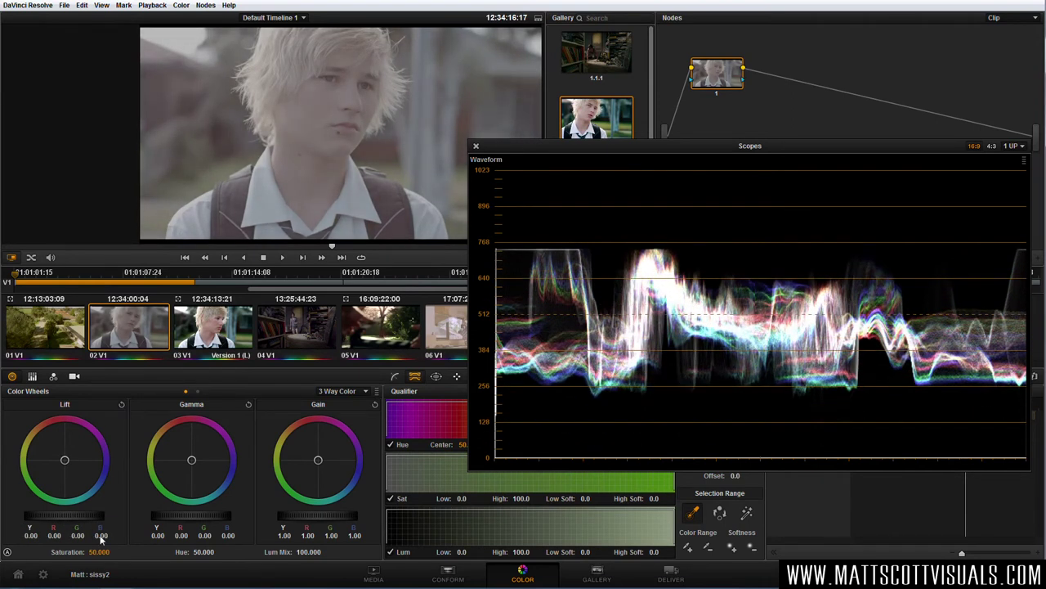
Lower the master Lift to -0.14 on node 1, keeping the waveform scope clear of the grading controls
left_click_drag(90, 521, 20, 523)
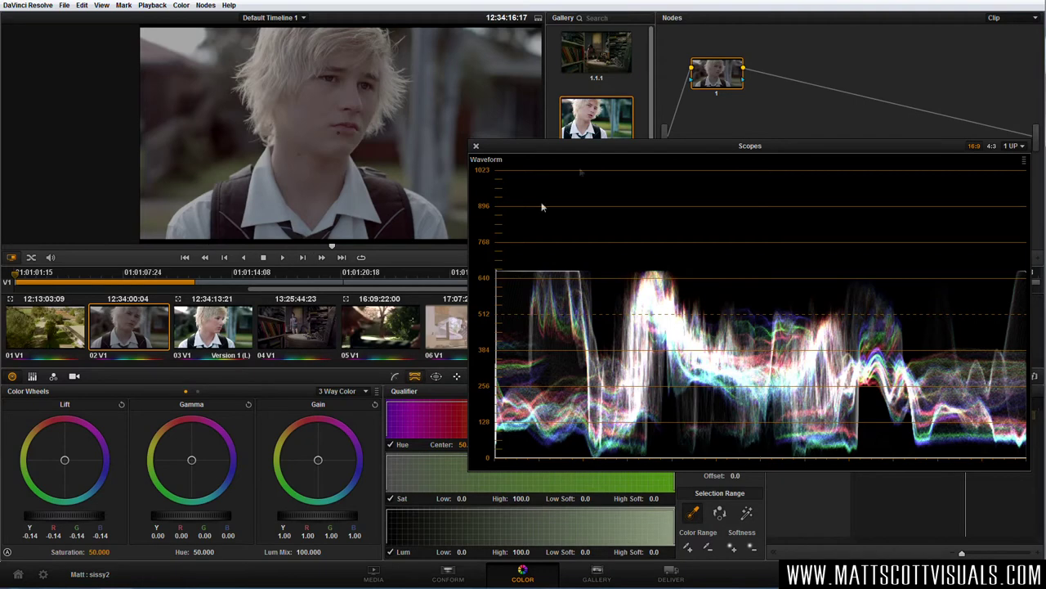
left_click_drag(622, 150, 604, 204)
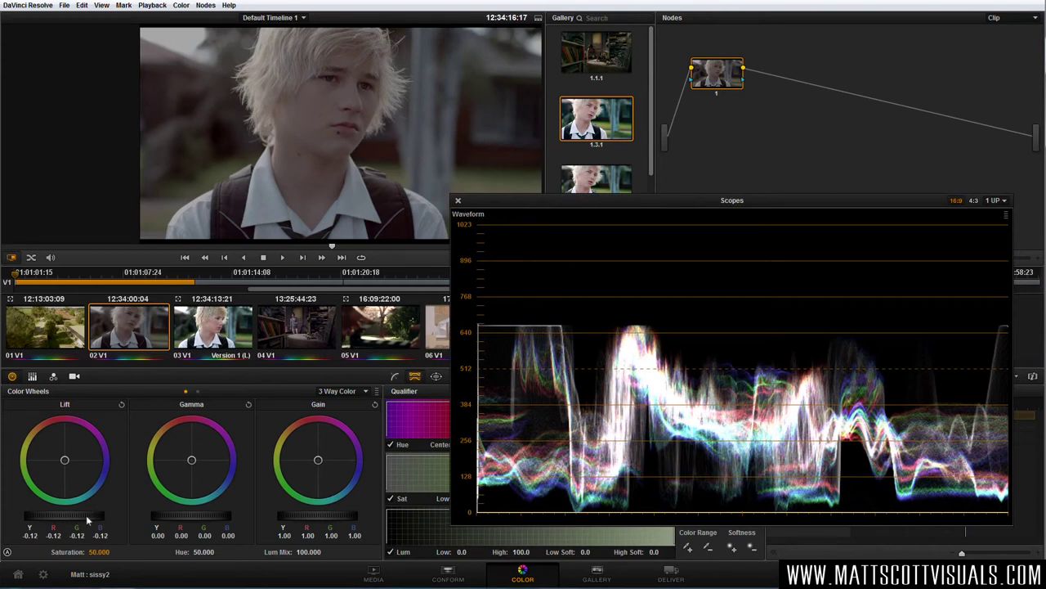
left_click_drag(87, 519, 56, 521)
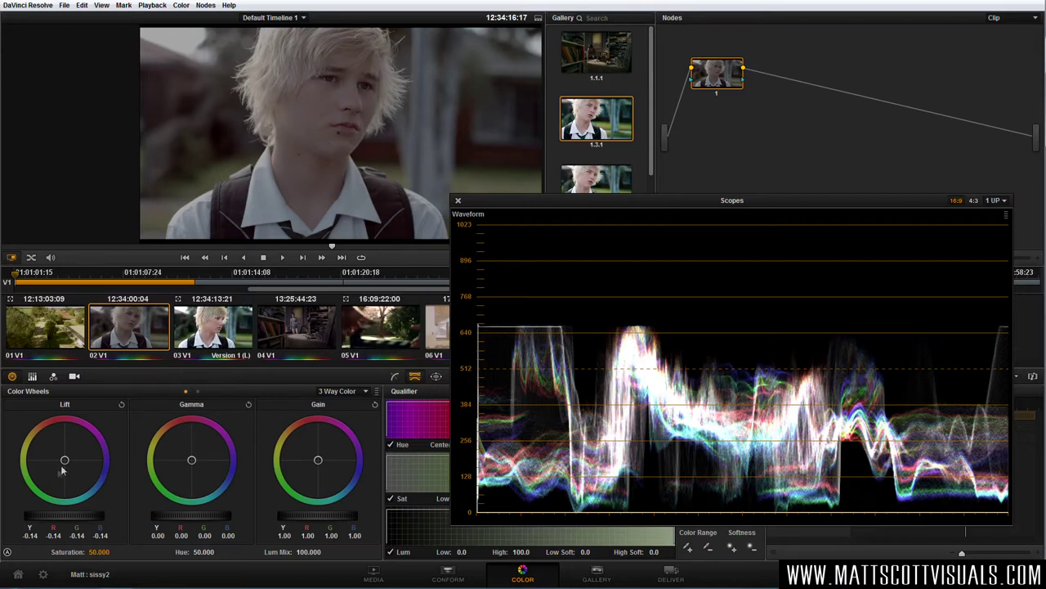
Shift the Lift colour balance to R -0.17, G -0.14, B -0.15, and reposition the scope to examine the shadows and highlights
left_click_drag(56, 455, 62, 477)
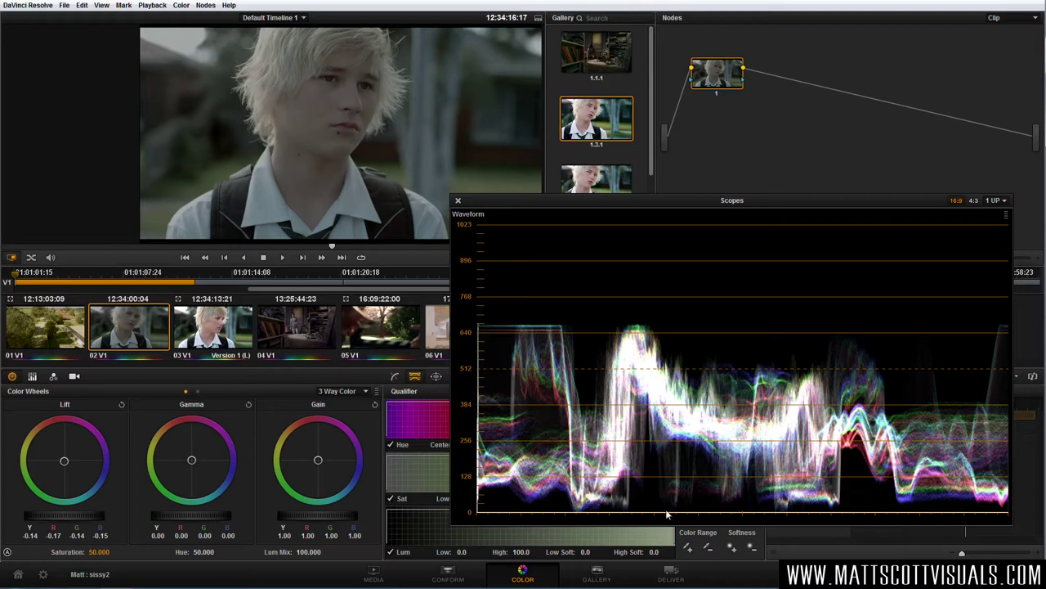
left_click_drag(646, 203, 491, 250)
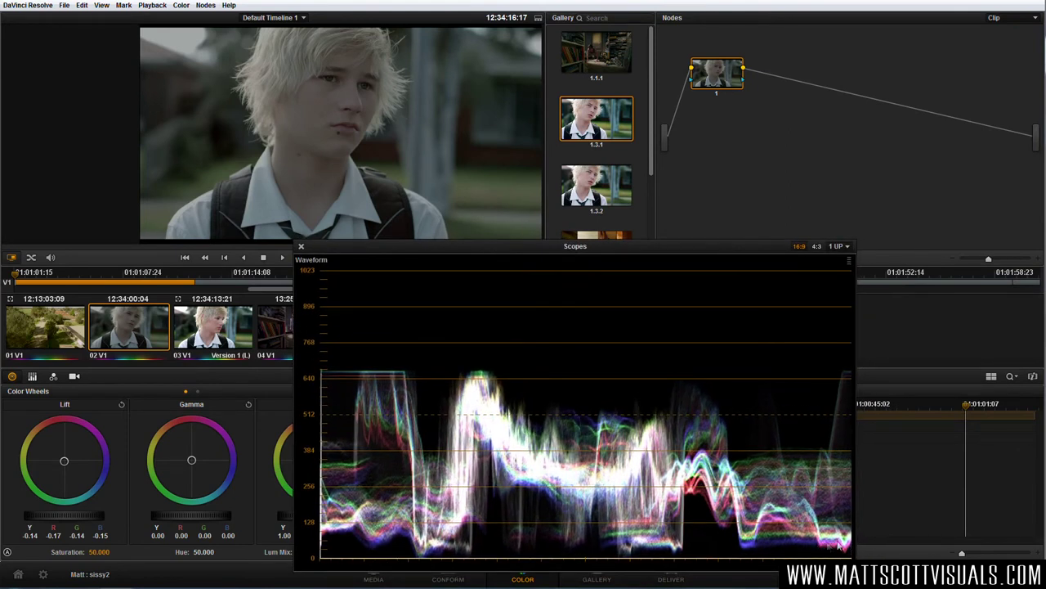
left_click_drag(499, 245, 591, 242)
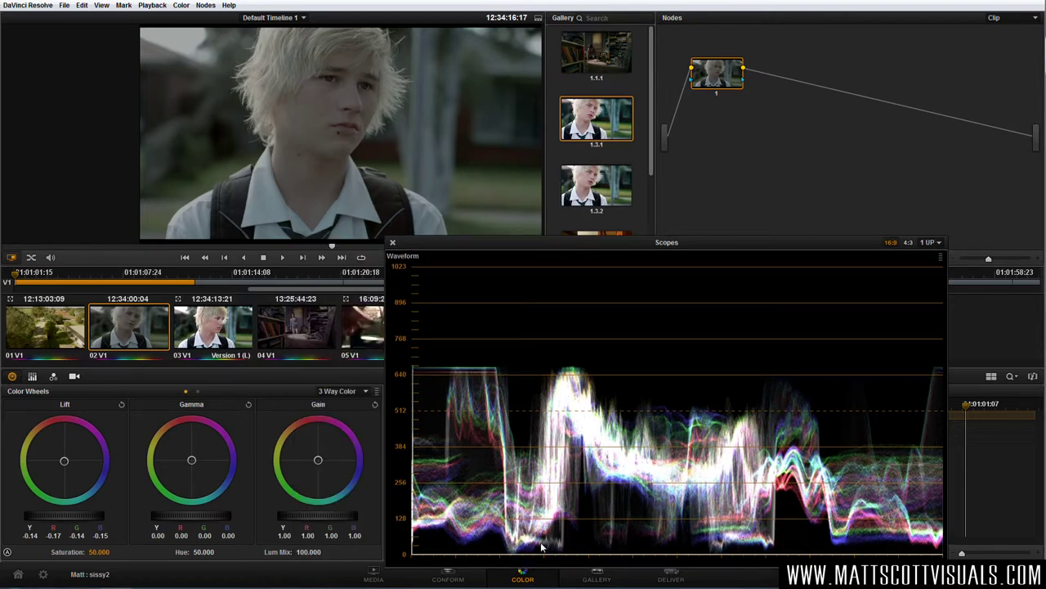
left_click_drag(566, 242, 630, 170)
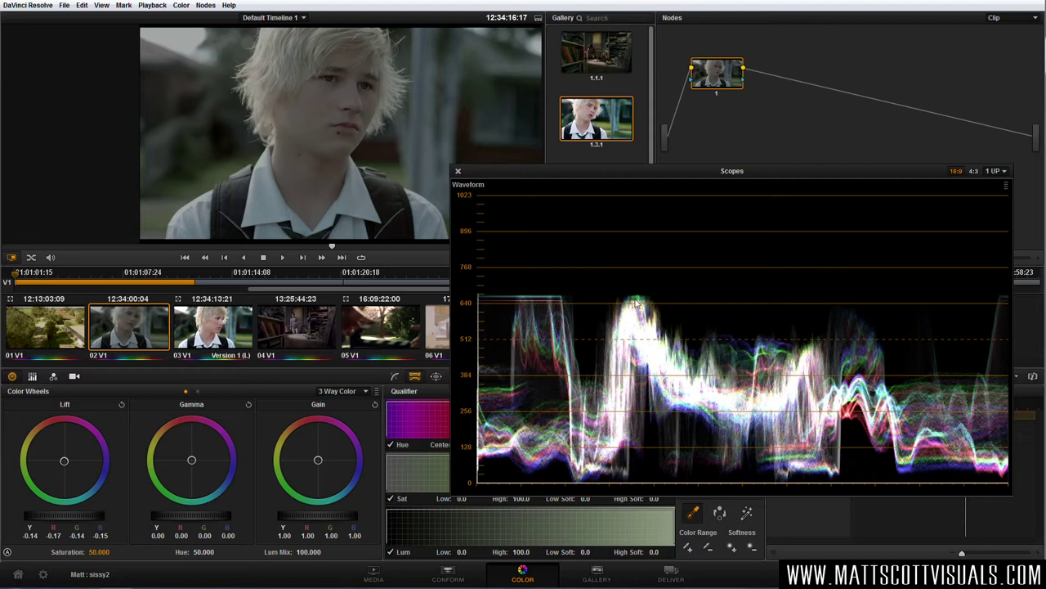
Raise the Gain to Y 1.37 with its colour balance at R 1.38, G 1.37, B 1.37
left_click_drag(317, 461, 318, 460)
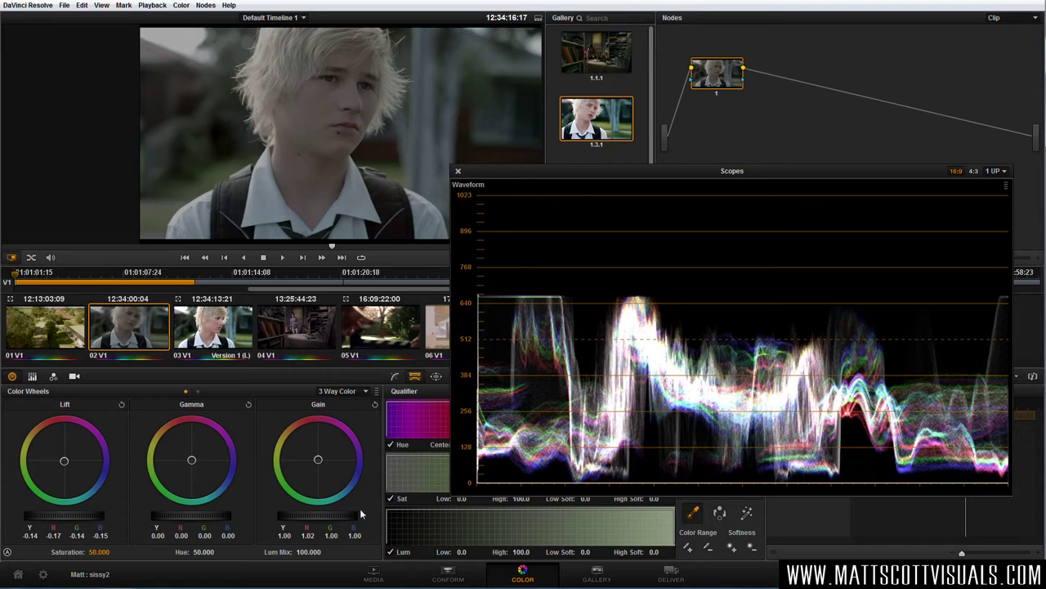
left_click_drag(351, 517, 476, 524)
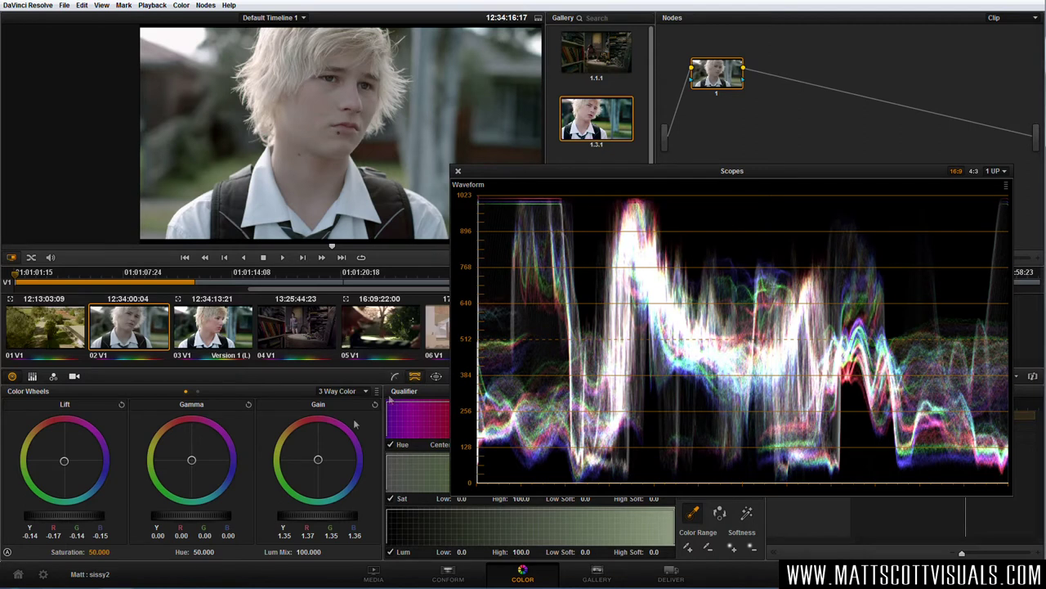
left_click_drag(318, 461, 318, 463)
left_click_drag(326, 519, 340, 518)
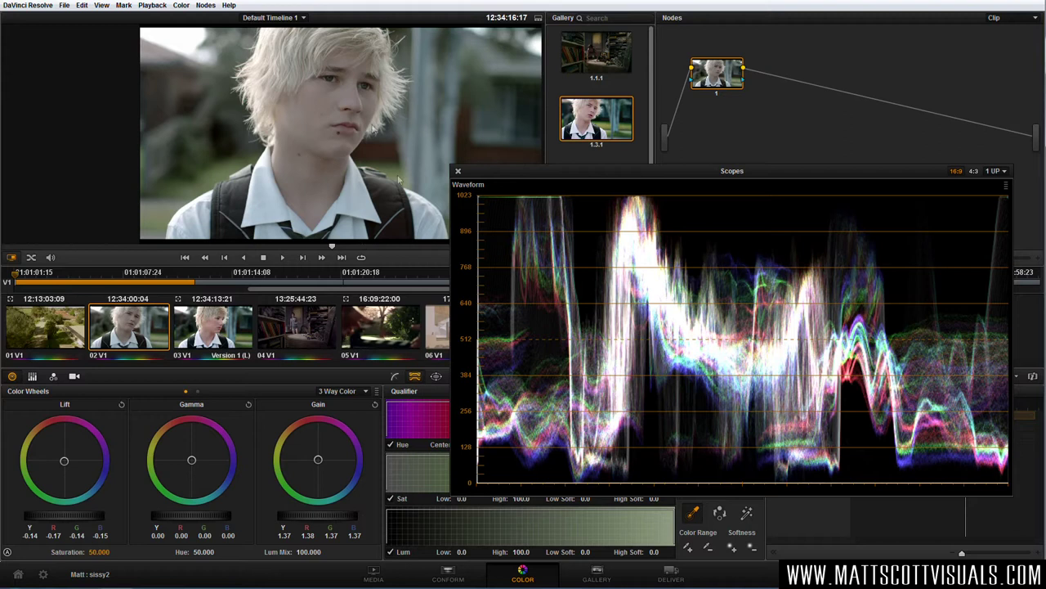
Shift the Gamma colour balance to R 0.01, G -0.00, B 0.01, and check the image full screen
left_click_drag(552, 181, 540, 194)
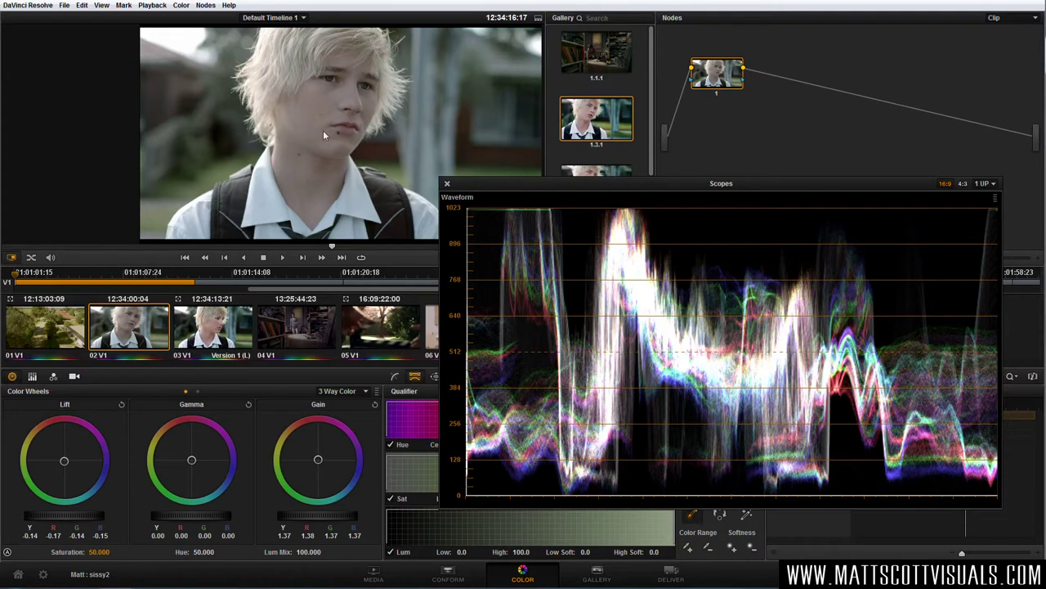
left_click_drag(473, 181, 511, 203)
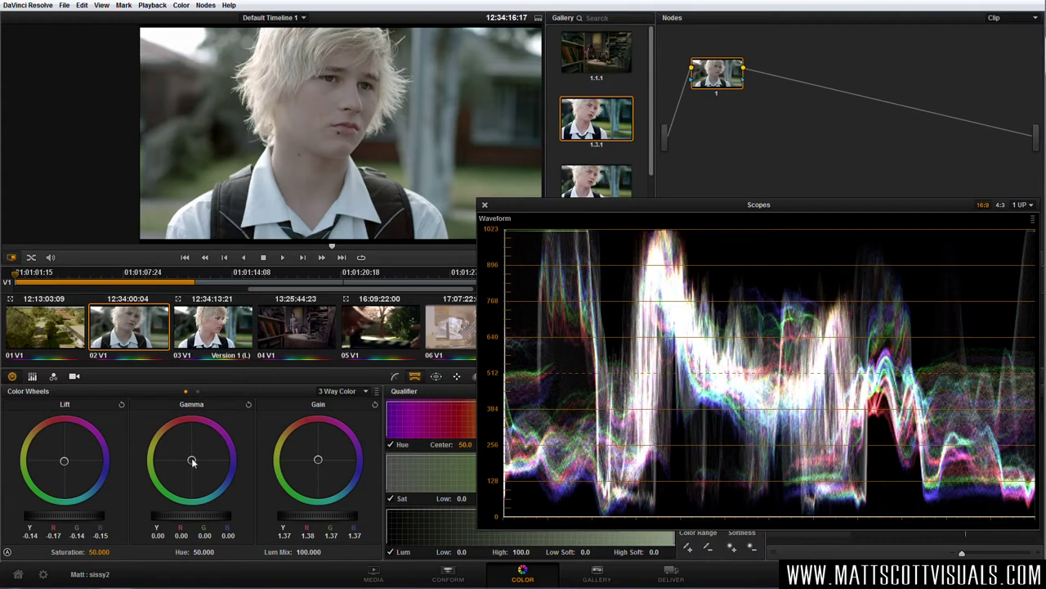
left_click_drag(195, 460, 204, 451)
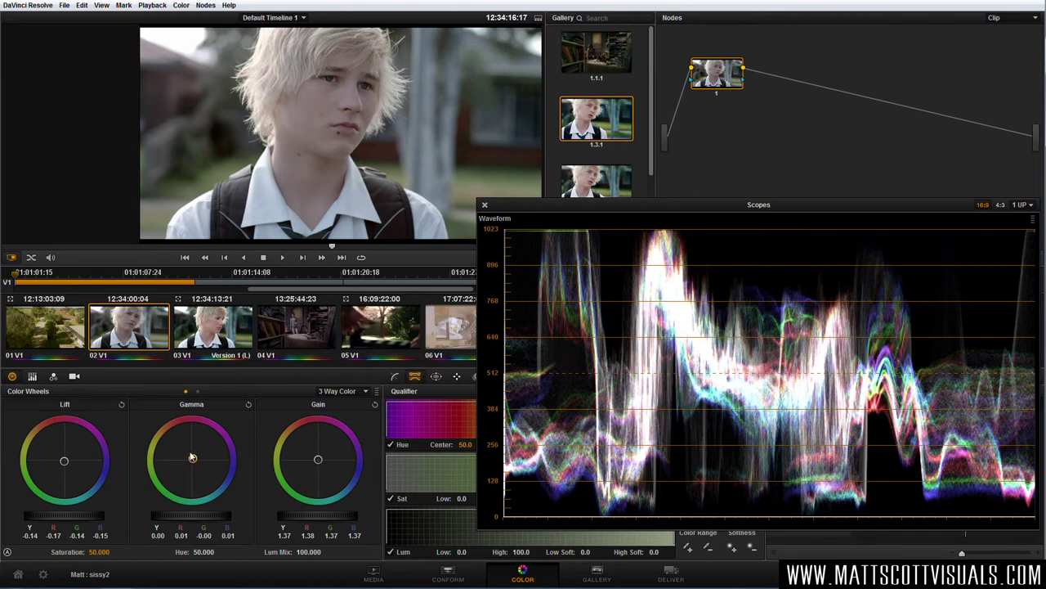
key("ctrl+f")
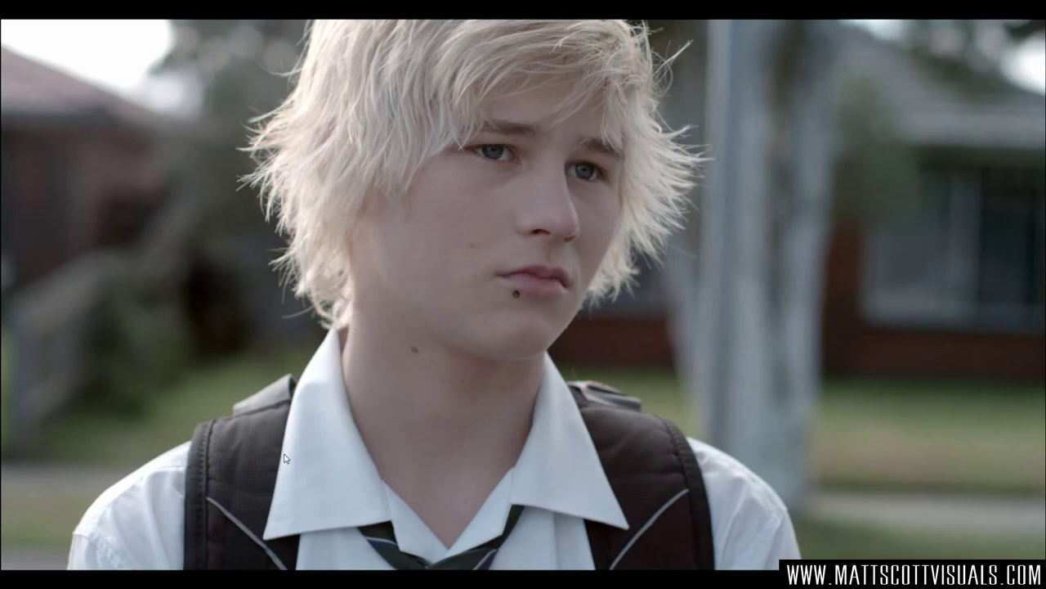
key("ctrl+f")
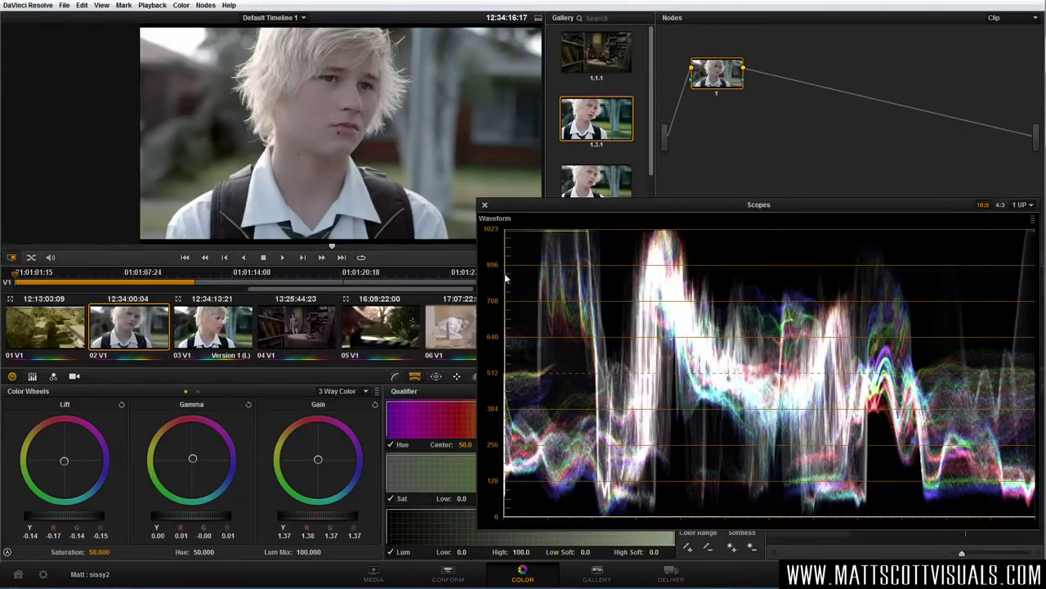
Close the scopes and wipe reference still 1.3.1 across the viewer to compare it with clip 02
left_click(484, 204)
left_click_drag(507, 143, 356, 145)
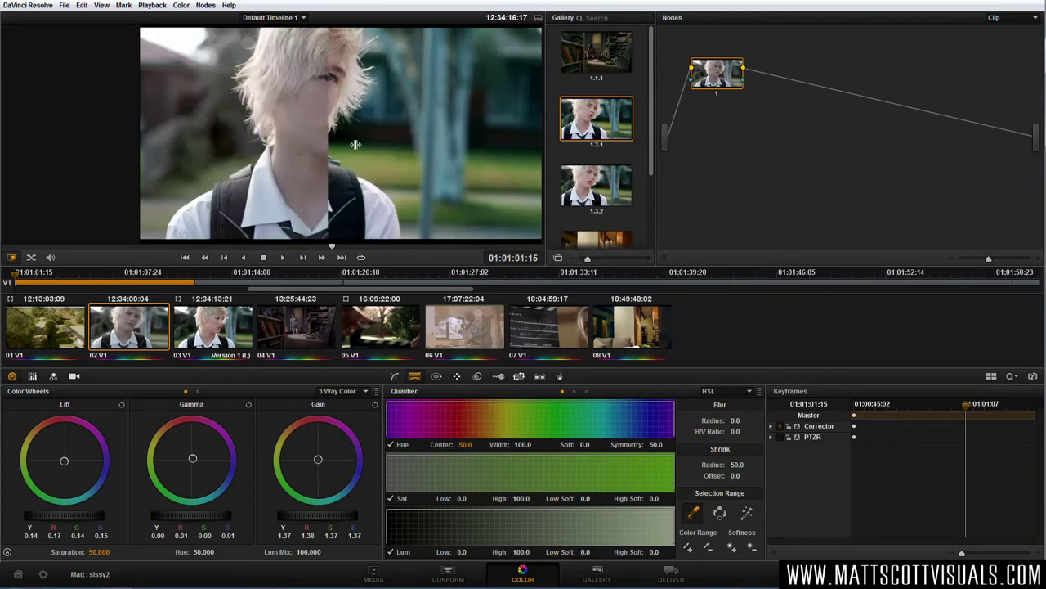
key("ctrl+f")
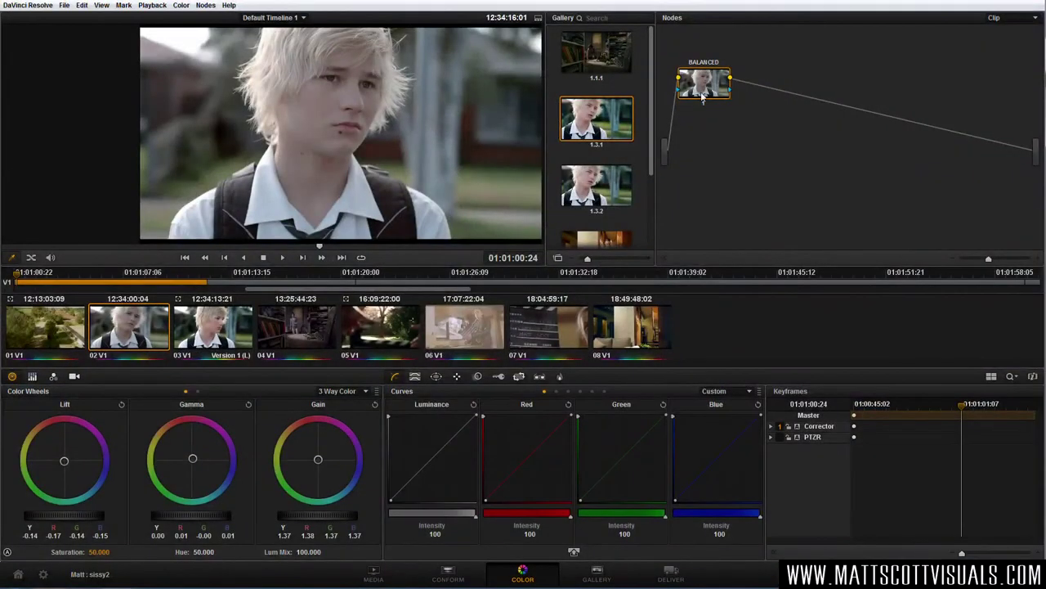
Move the BALANCED node slightly lower in the node graph and add a serial node after it
mouse_move(709, 119)
left_mouse_down()
mouse_move(711, 103)
mouse_move(707, 111)
left_mouse_up()
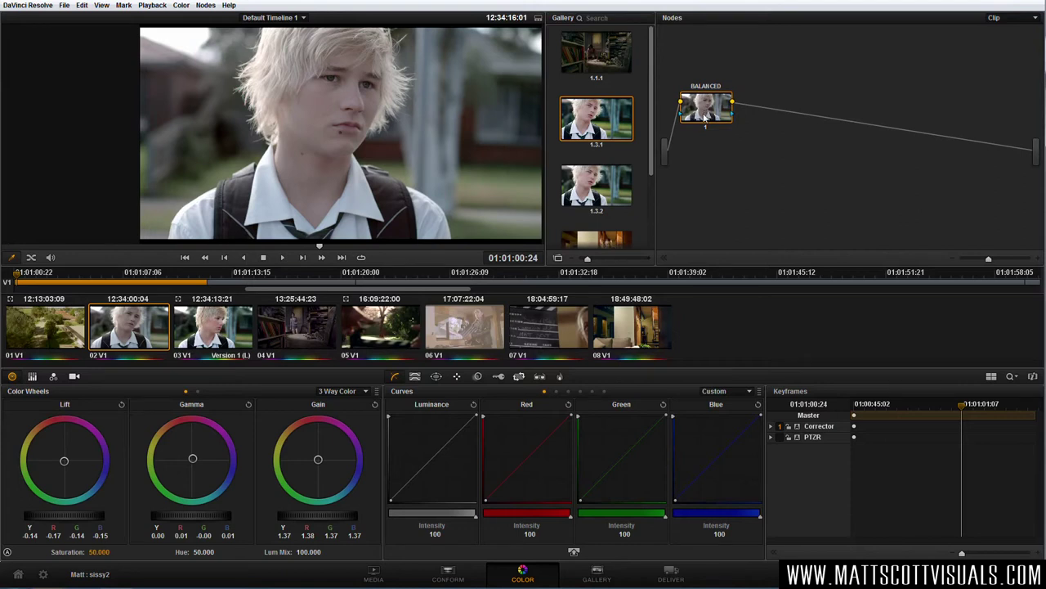
key("alt+s")
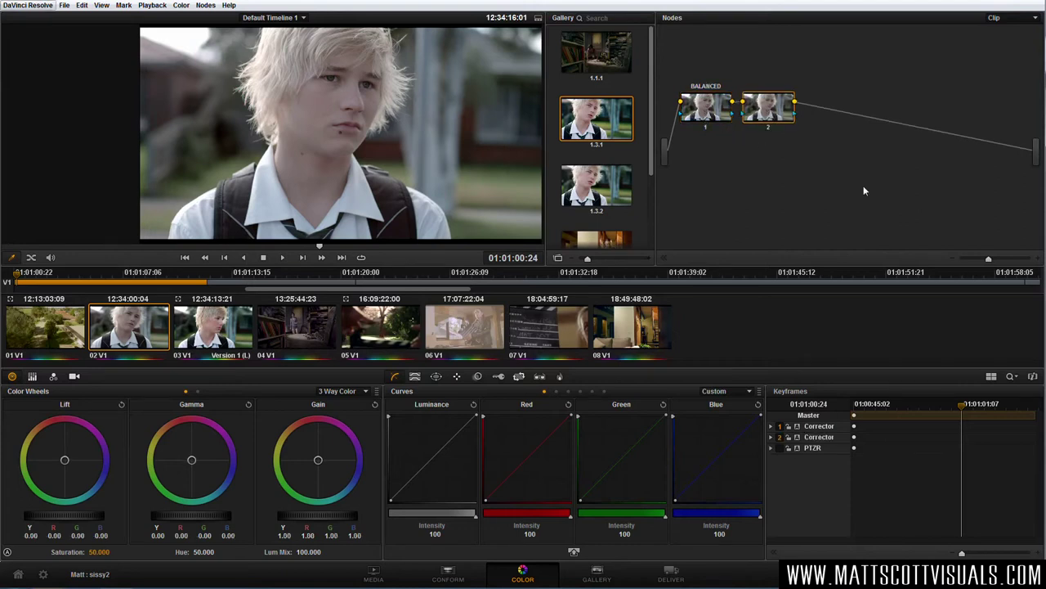
Rearrange the node graph so the BALANCED node sits lower beside the source and node 2 sits above and to its right
left_click_drag(710, 115, 704, 156)
left_click_drag(765, 113, 789, 115)
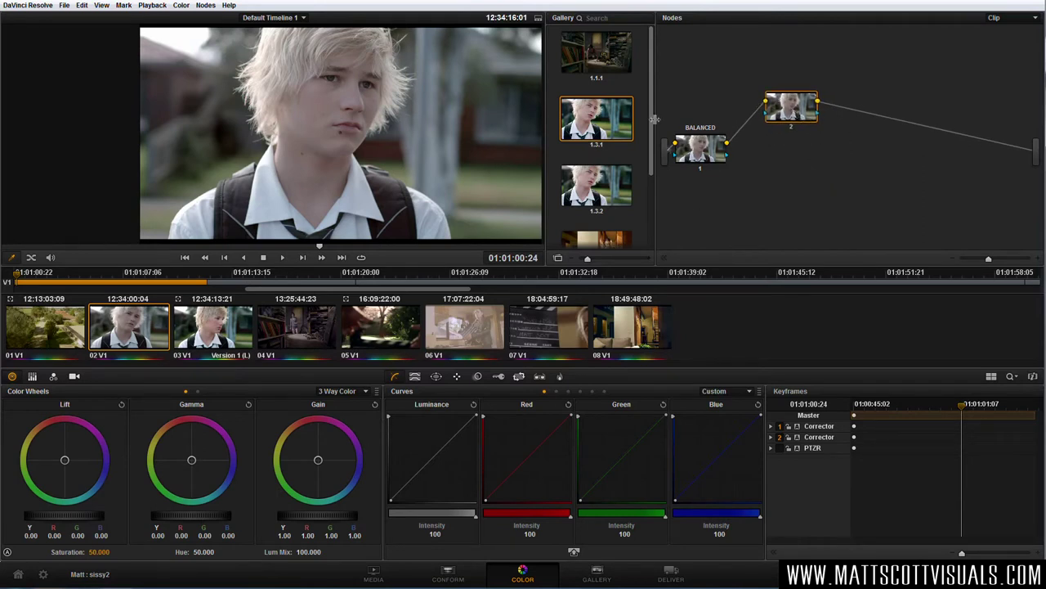
left_click_drag(708, 153, 705, 157)
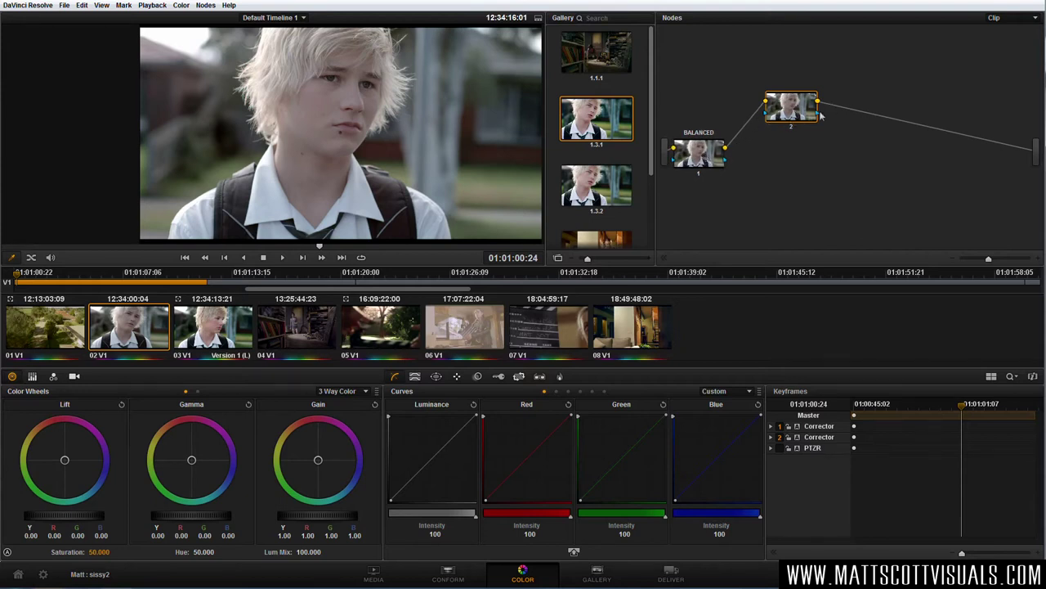
left_click_drag(814, 116, 815, 106)
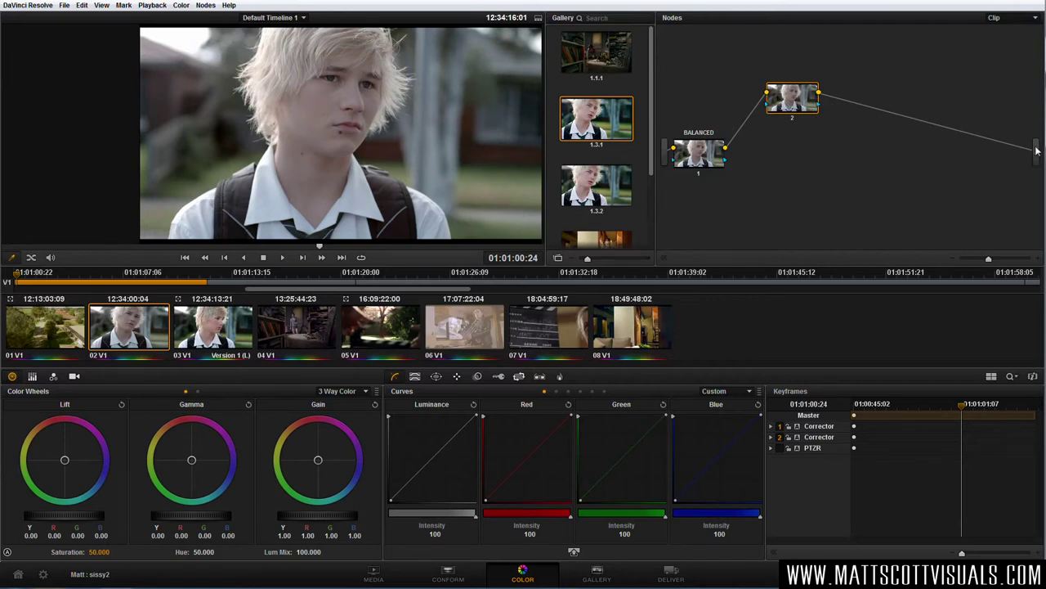
left_click_drag(798, 102, 766, 98)
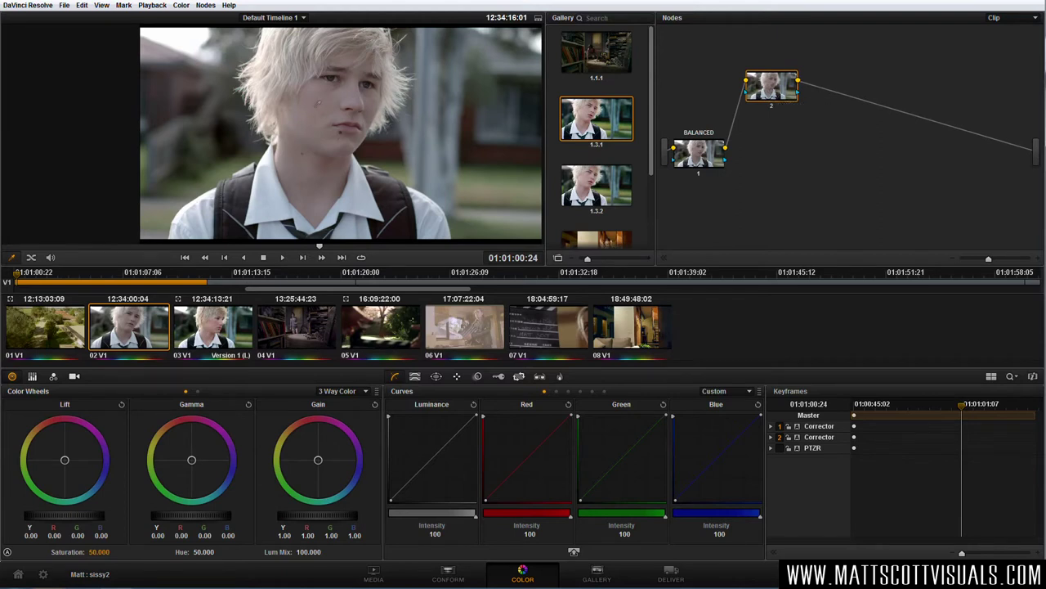
Try sampling the boy's cheek with the HSL qualifier on the BALANCED node, and undo the sample
left_click(695, 156)
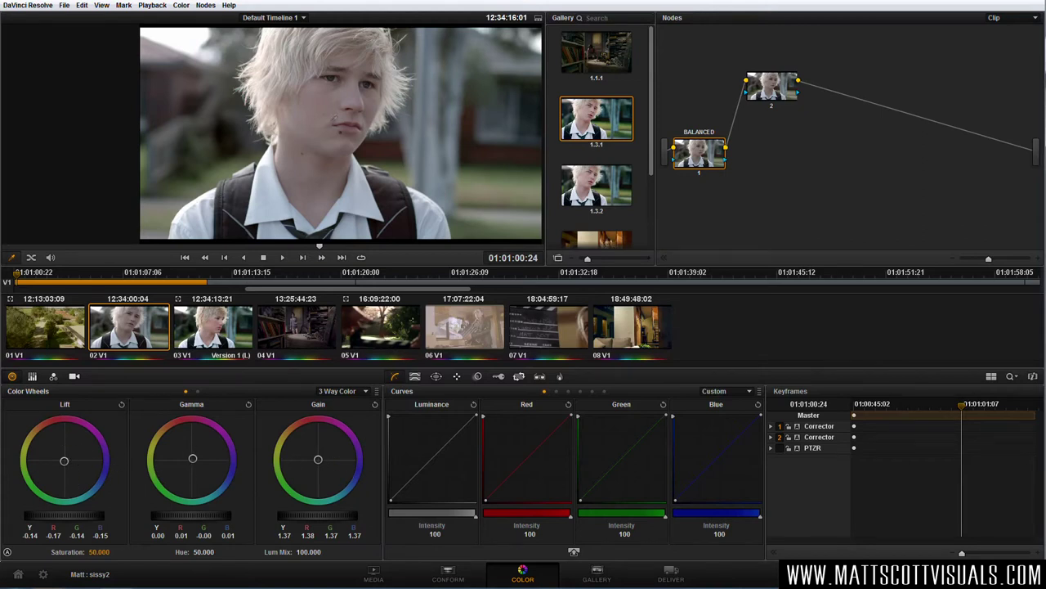
left_click(416, 377)
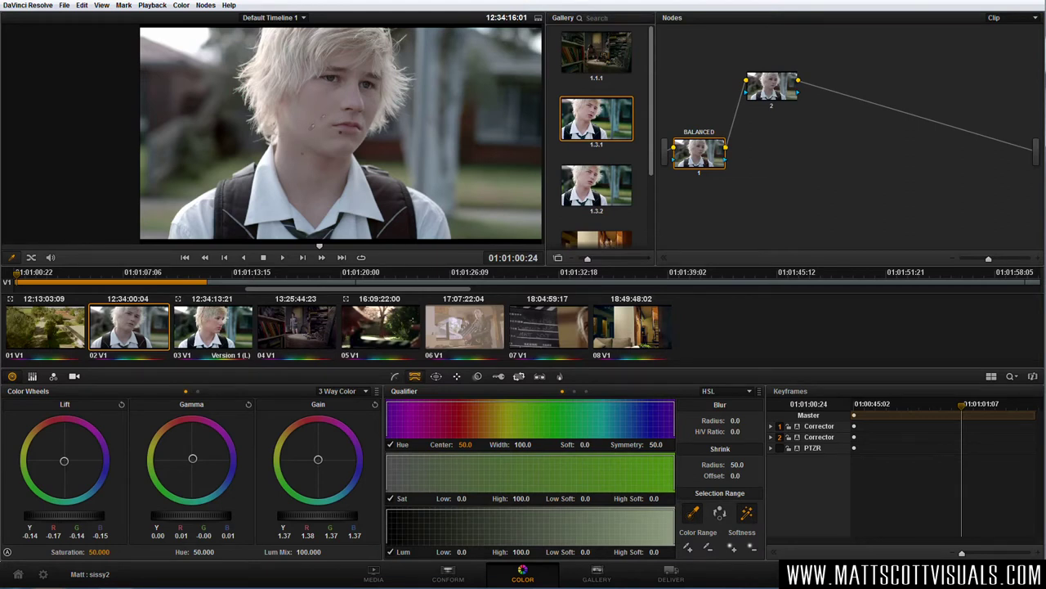
left_click(330, 96)
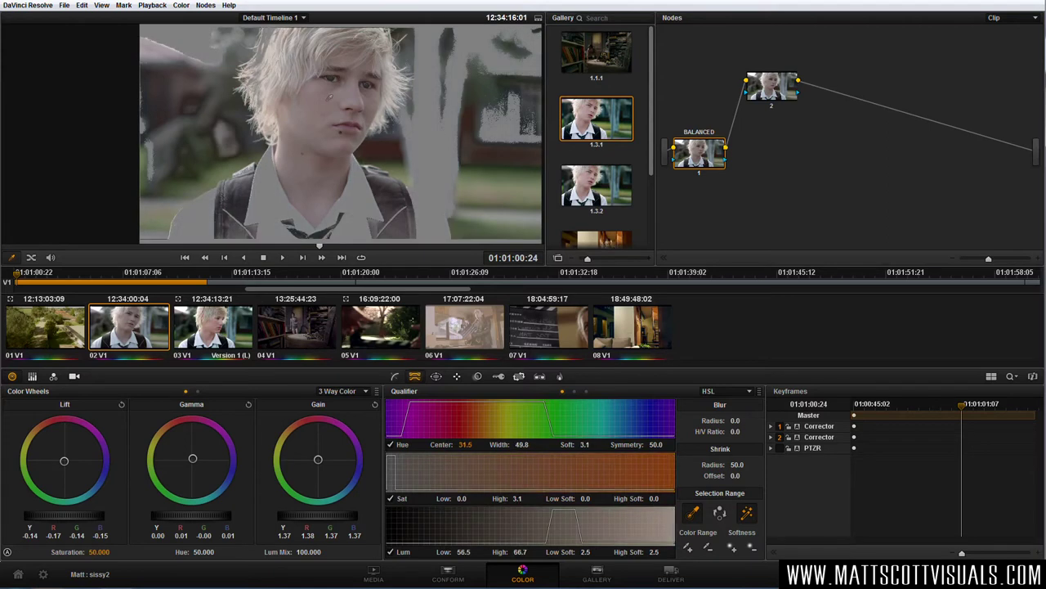
key("ctrl+z")
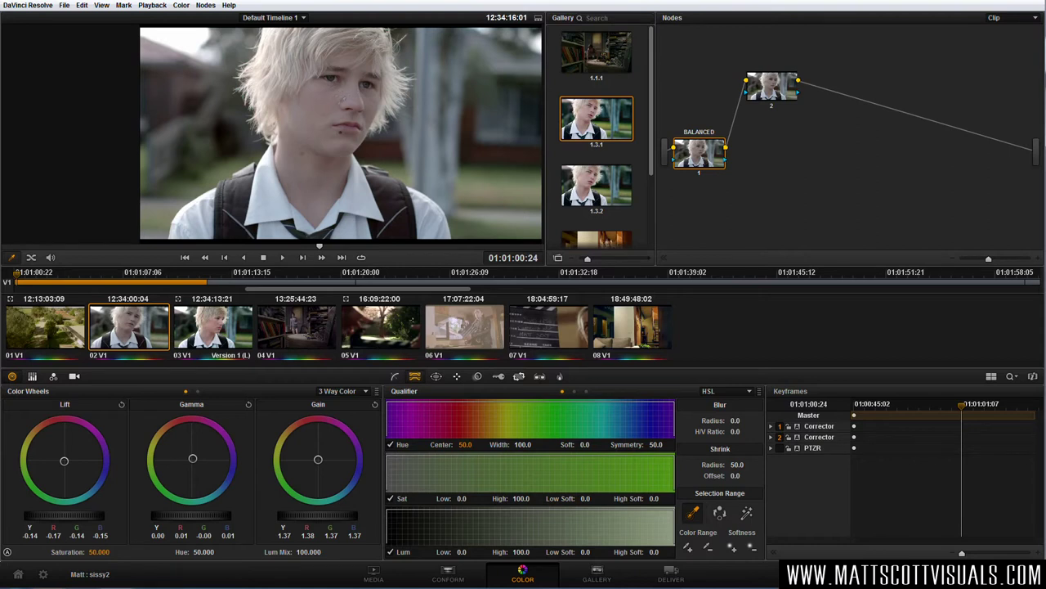
Limit the HSL qualifier's hue range on node 2 to Center 36.3 and Width 26.7
key("alt+shift+apostrophe")
left_click_drag(522, 444, 459, 444)
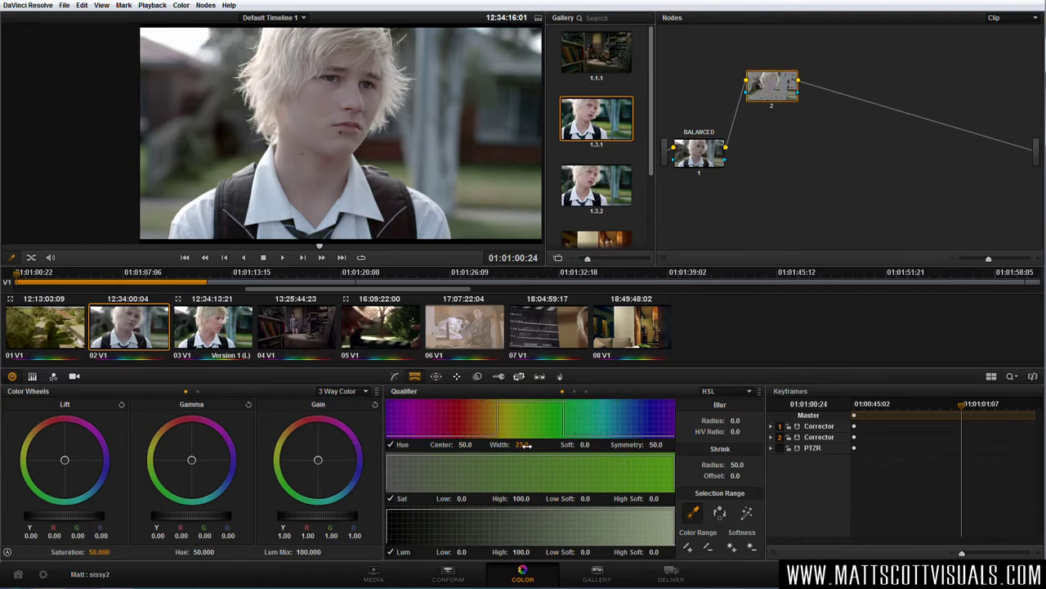
left_click_drag(526, 444, 483, 443)
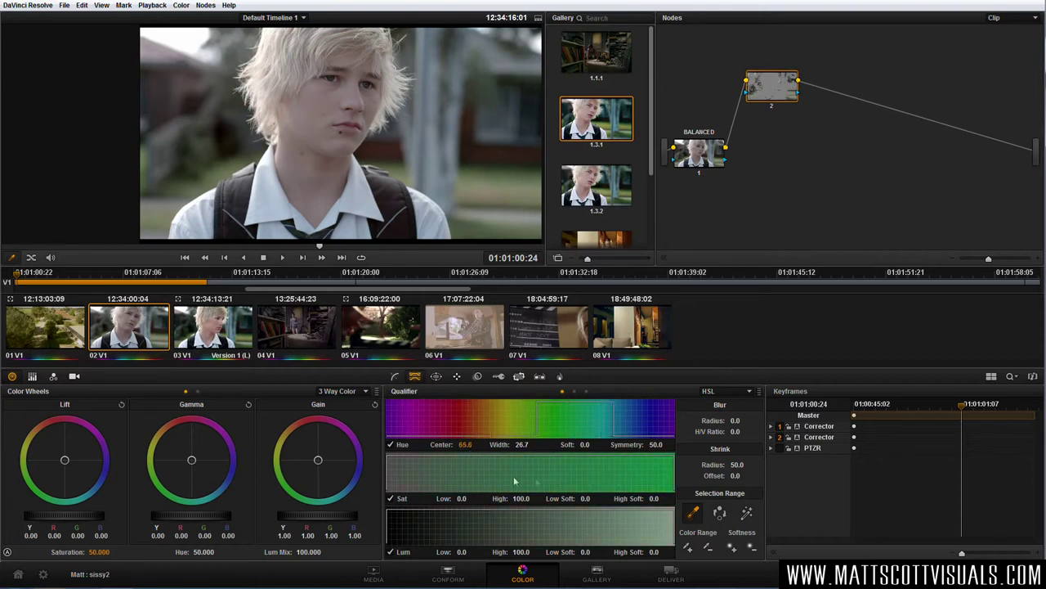
left_click_drag(463, 445, 428, 446)
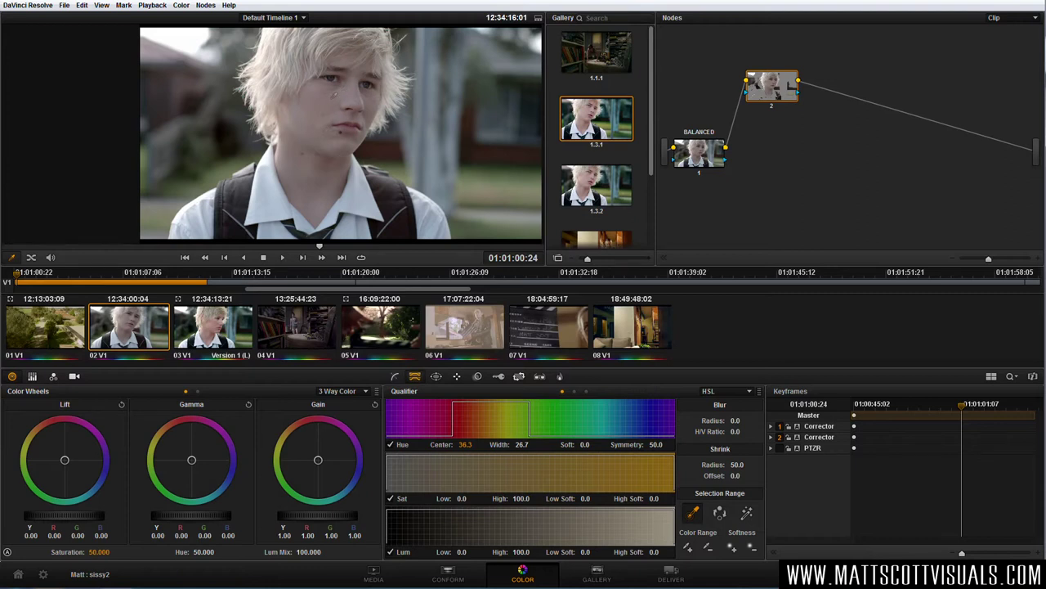
Restrict the qualifier's saturation range on node 2 to a High of 26.8
left_click_drag(521, 498, 494, 498)
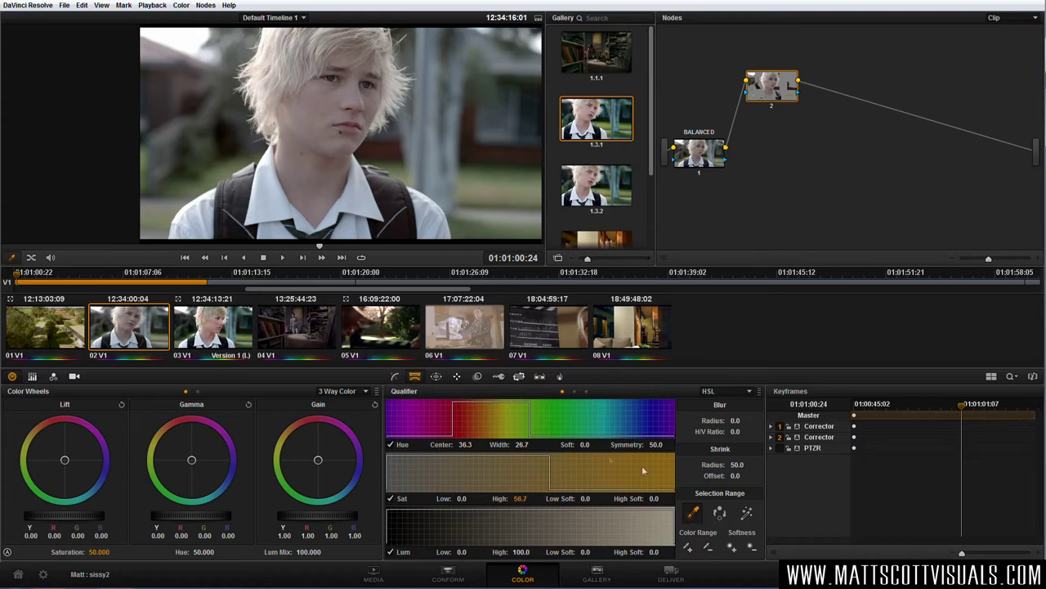
left_click_drag(501, 516, 406, 516)
left_click_drag(521, 498, 527, 498)
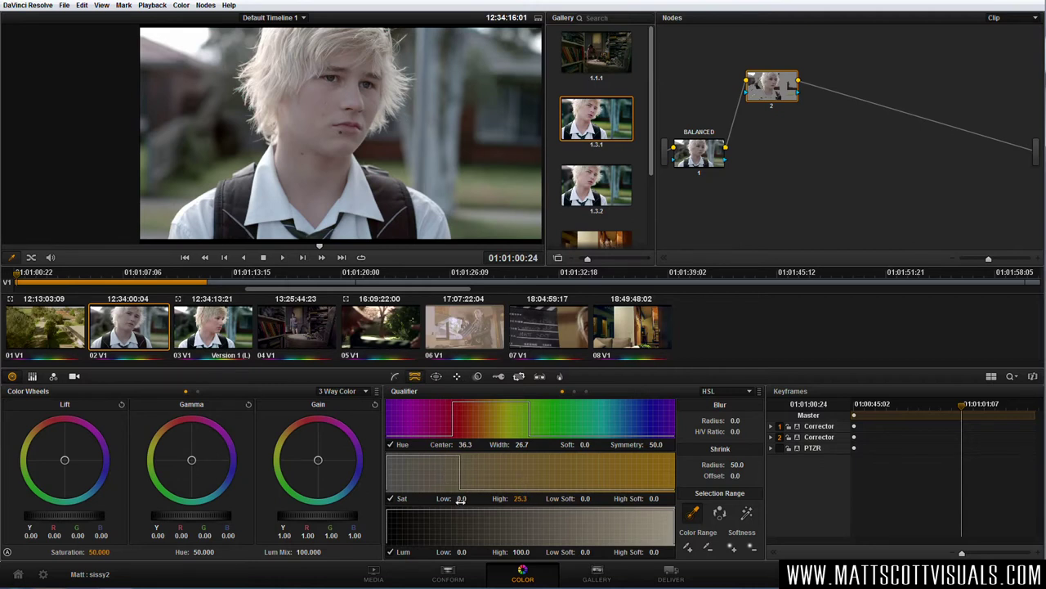
left_click_drag(460, 474, 465, 467)
Narrow the qualifier's luminance range to Low 58.1 and High 64.0 with the selection highlighted, and check the key full screen
left_click_drag(464, 552, 527, 552)
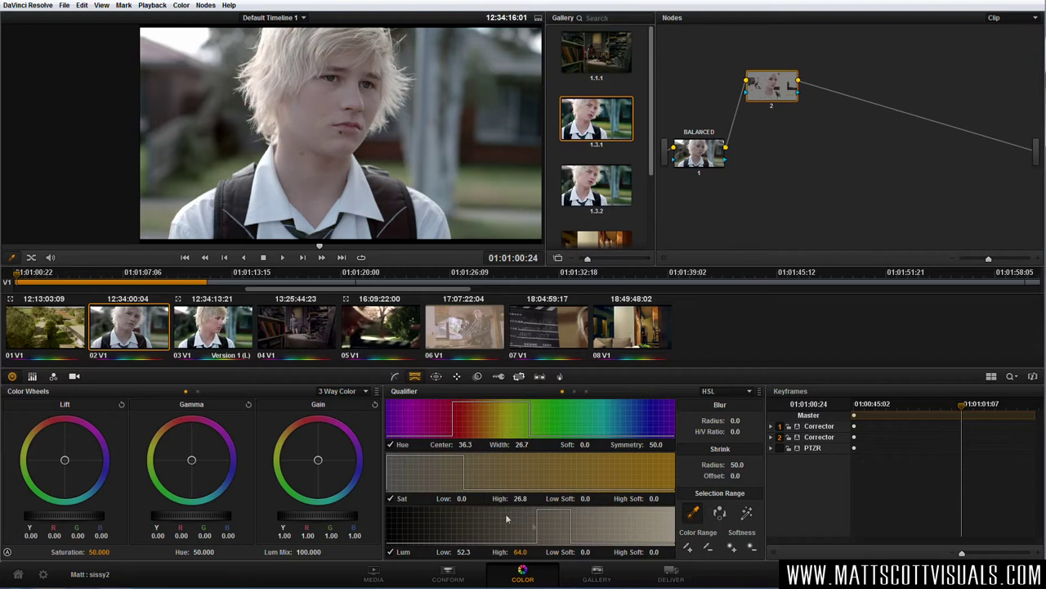
left_click(746, 513)
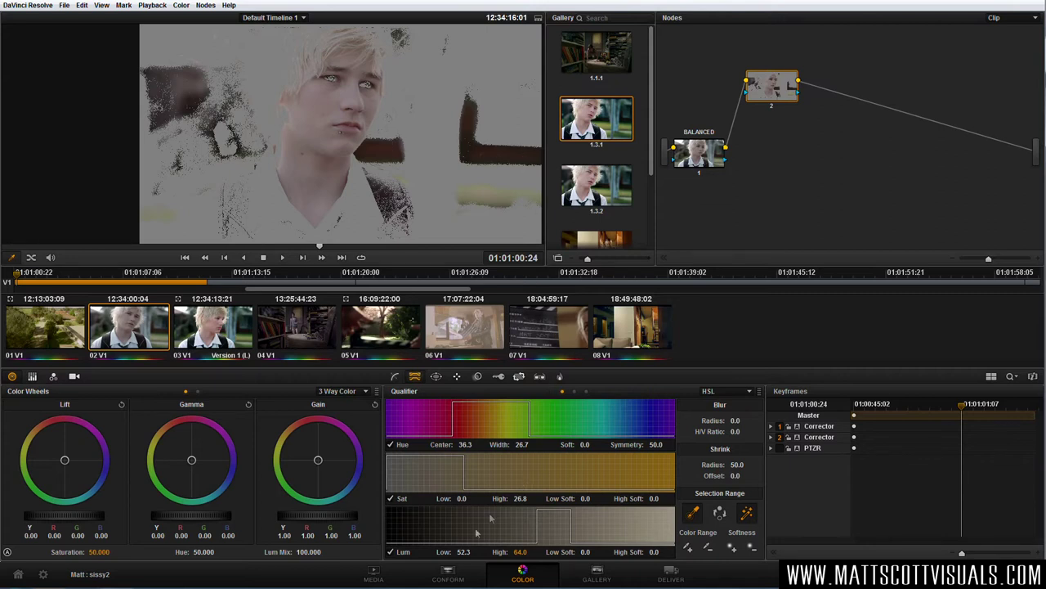
left_click_drag(448, 545, 475, 551)
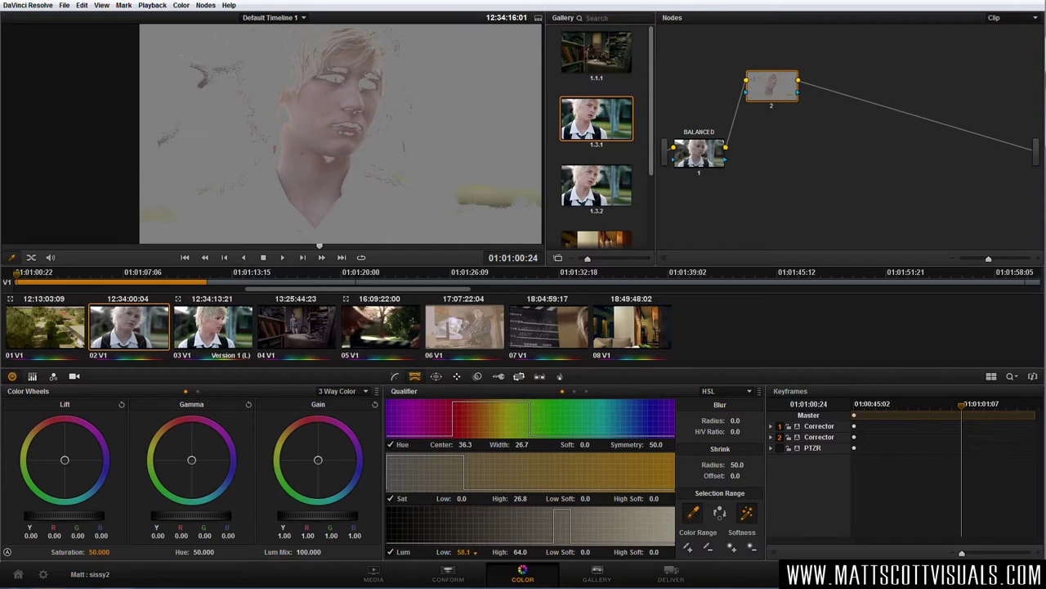
key("ctrl+f")
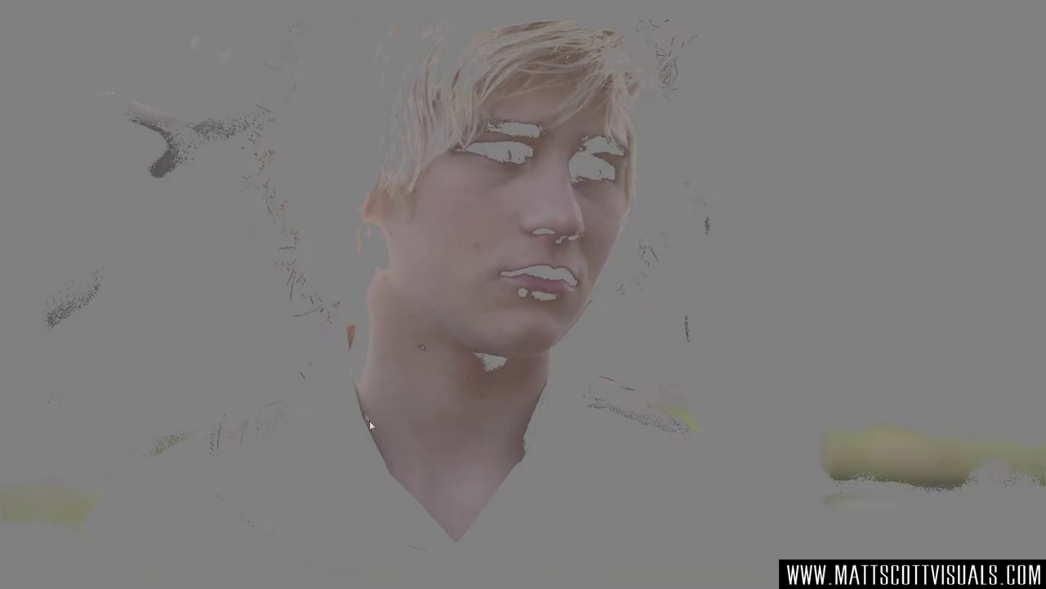
key("ctrl+f")
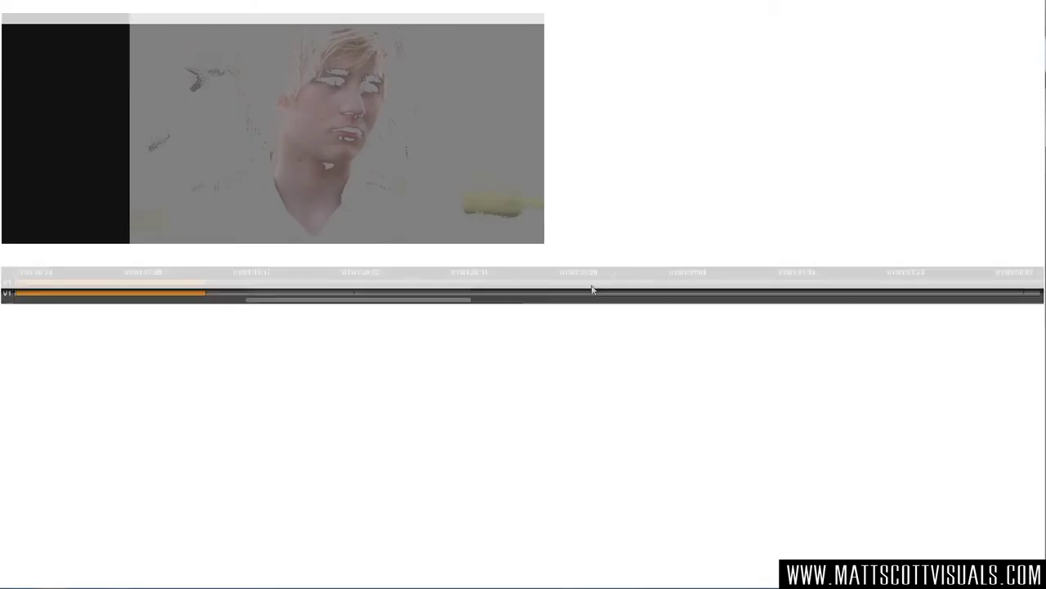
Tighten the hue range to Width 22.3 and shift its Center to 30.3 to isolate the skin tones
left_click_drag(521, 444, 510, 445)
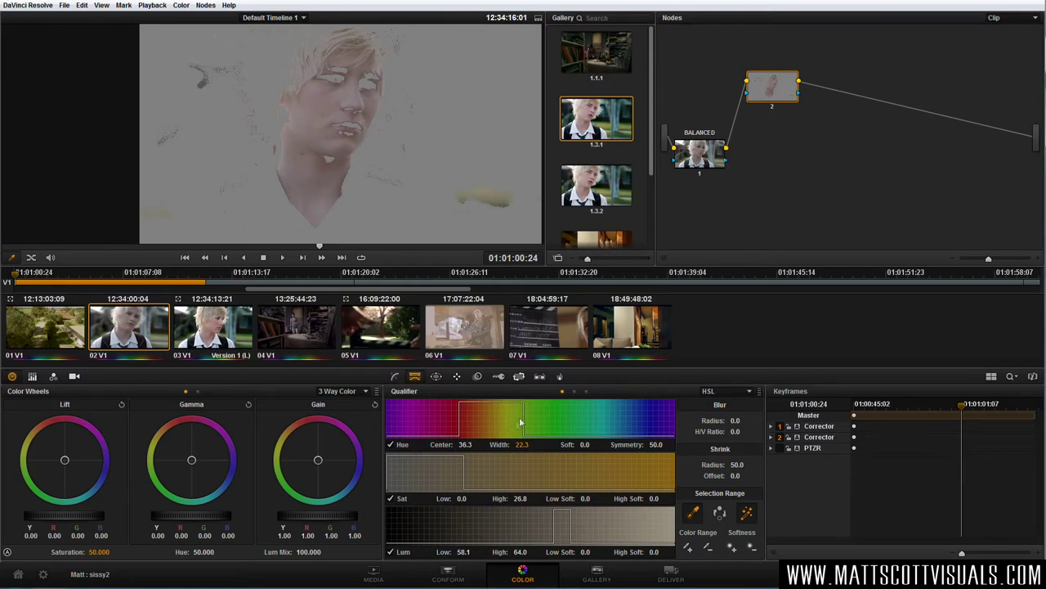
left_click_drag(517, 422, 495, 421)
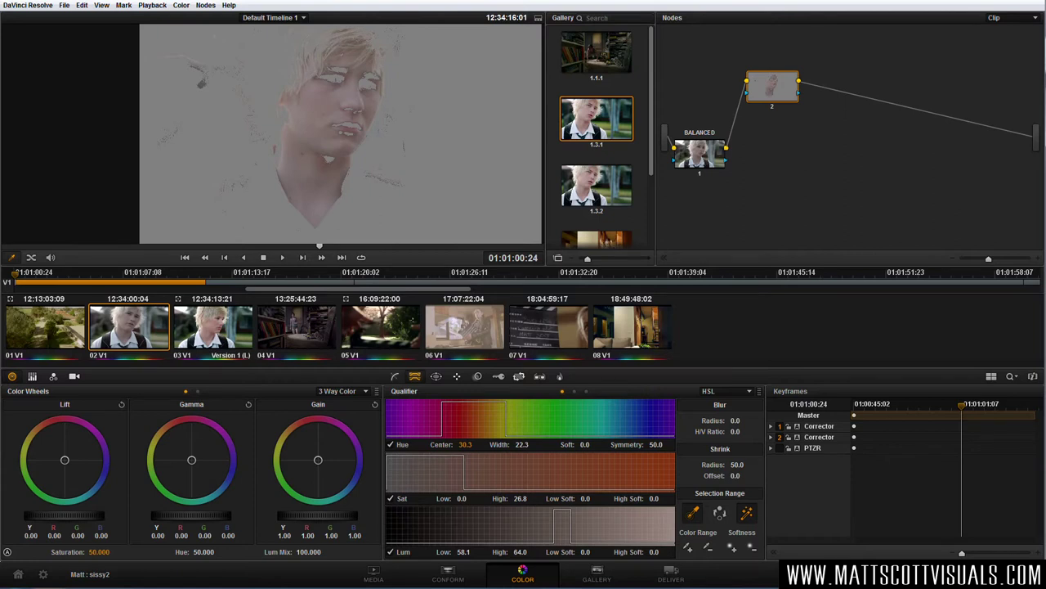
scroll(340, 133, "up", 3)
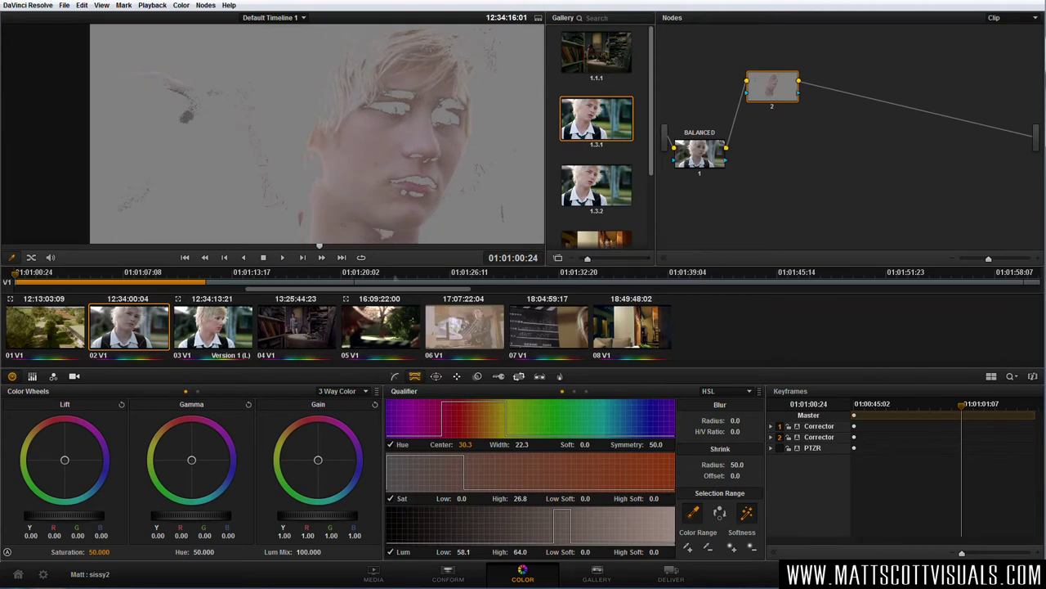
Set the qualifier's luminance High to 62.6 with a High Soft of 4.2
left_click_drag(518, 552, 512, 552)
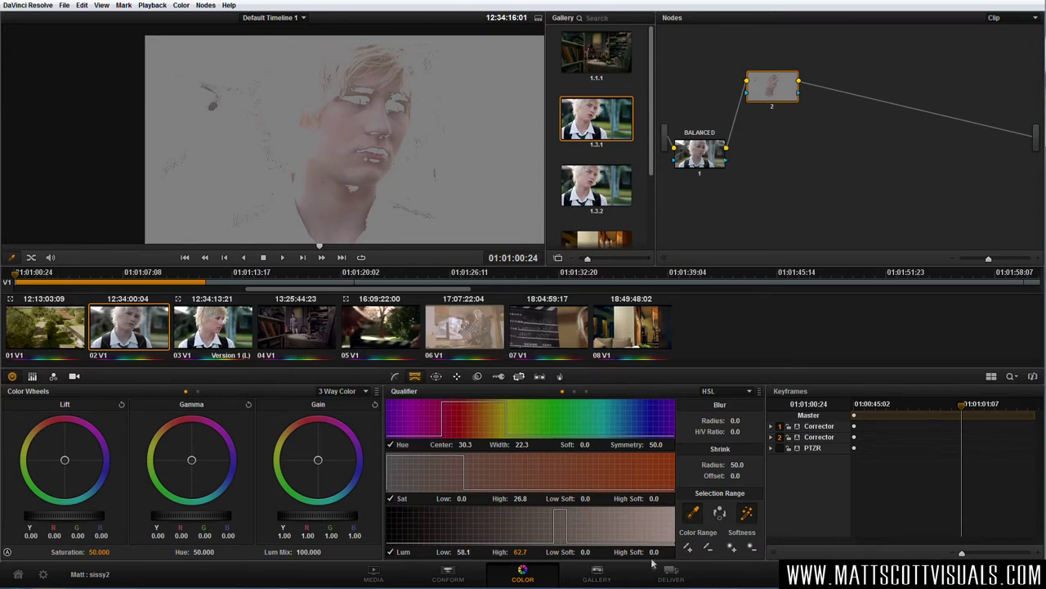
left_click_drag(654, 552, 664, 552)
mouse_move(520, 552)
left_mouse_down()
mouse_move(532, 552)
mouse_move(519, 552)
left_mouse_up()
Soften the key with a Blur Radius of 55.8 and lower the luminance Low to 54.3 to include more of the face
left_click_drag(740, 421, 748, 419)
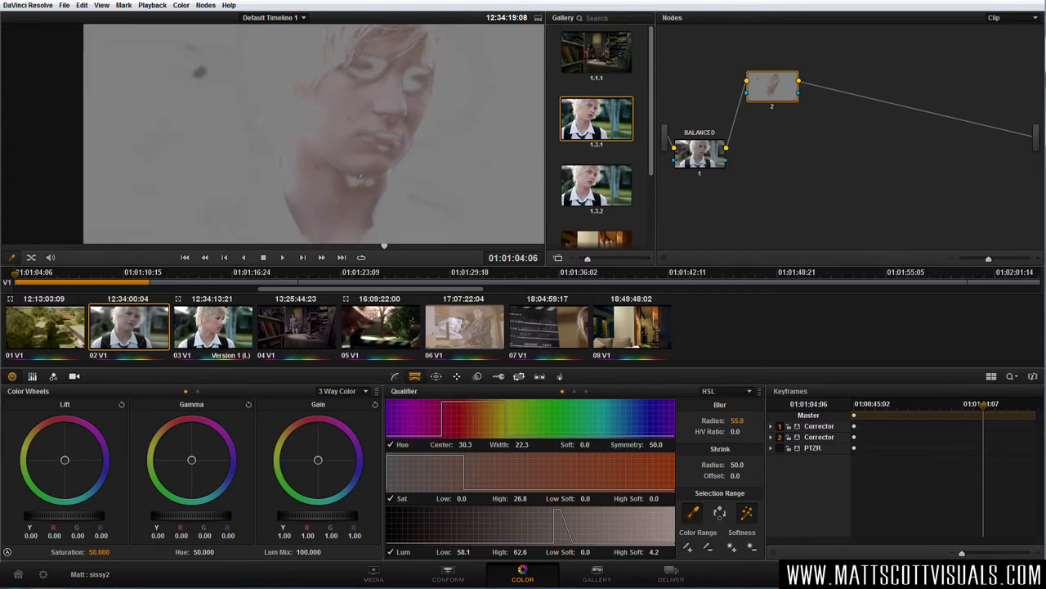
left_click_drag(462, 551, 475, 552)
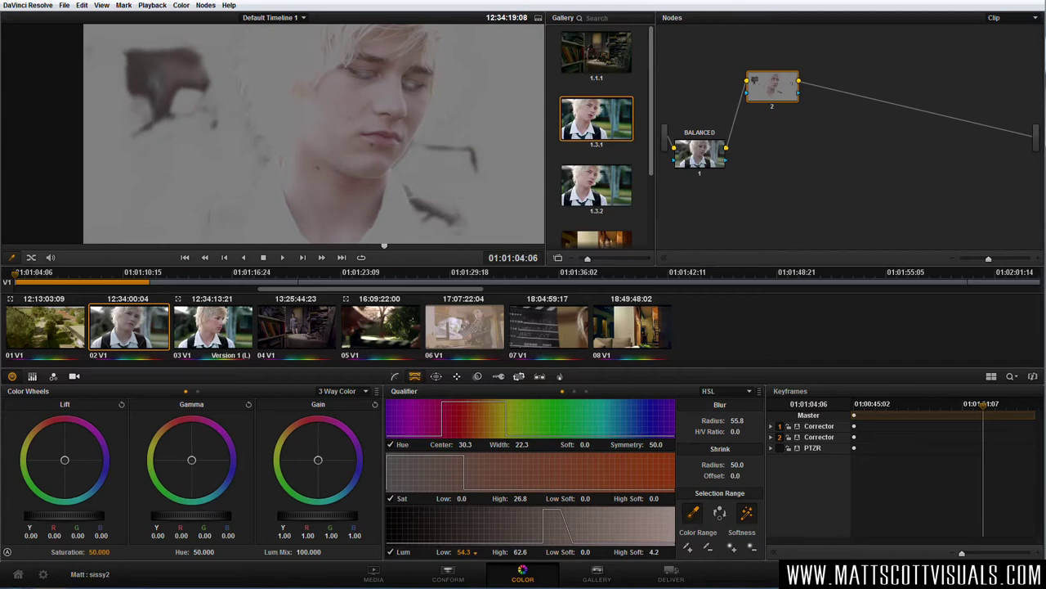
left_click_drag(393, 156, 439, 164)
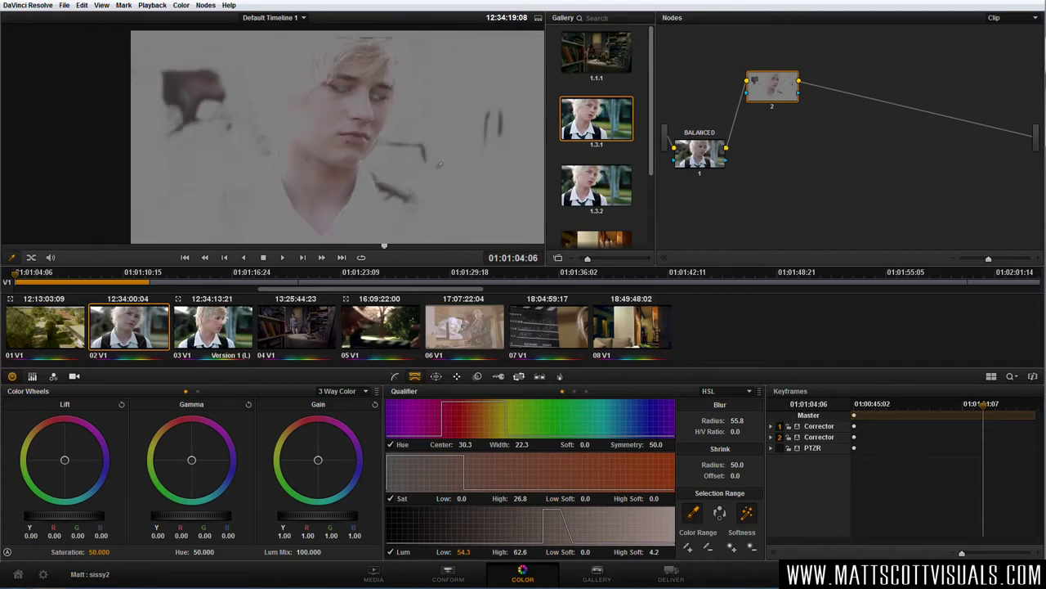
Try a tilted circular window around the boy's face and neck with Size 51.13, Aspect 30.10 and Rotate 17.05, and switch it off
left_click(437, 376)
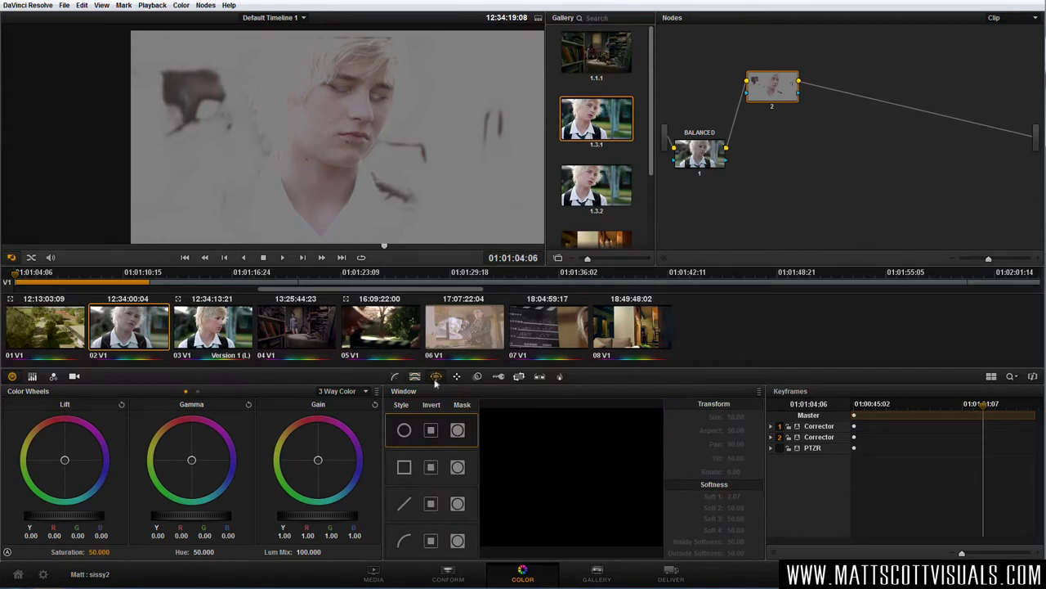
left_click(404, 430)
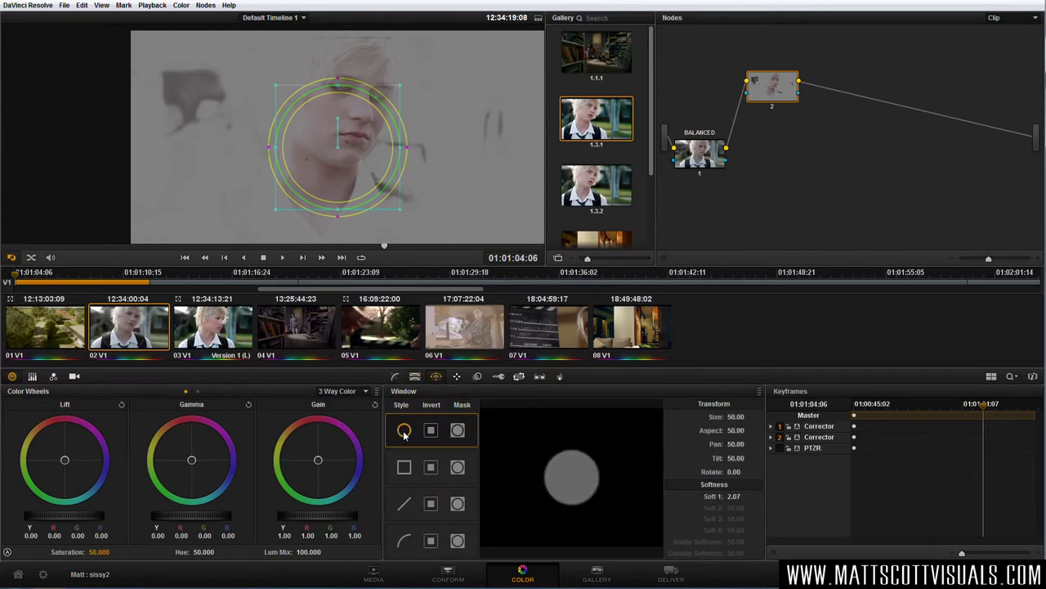
mouse_move(360, 167)
left_mouse_down()
mouse_move(390, 161)
mouse_move(370, 122)
mouse_move(363, 155)
left_mouse_up()
left_click_drag(340, 179, 340, 197)
left_click_drag(340, 71, 353, 77)
left_click_drag(348, 137, 351, 147)
left_click_drag(315, 199, 353, 185)
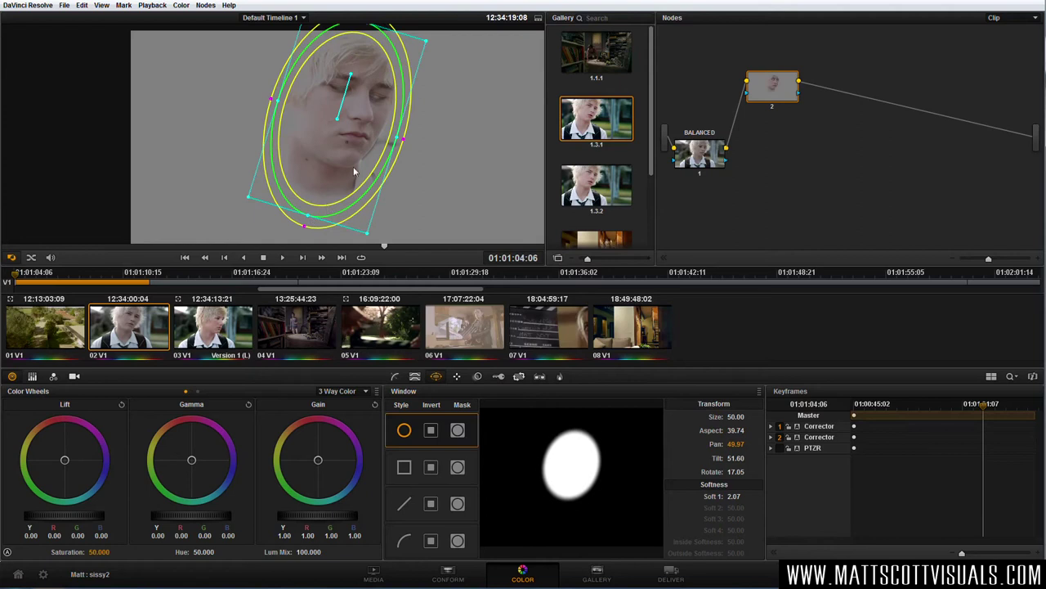
left_click_drag(399, 144, 339, 168)
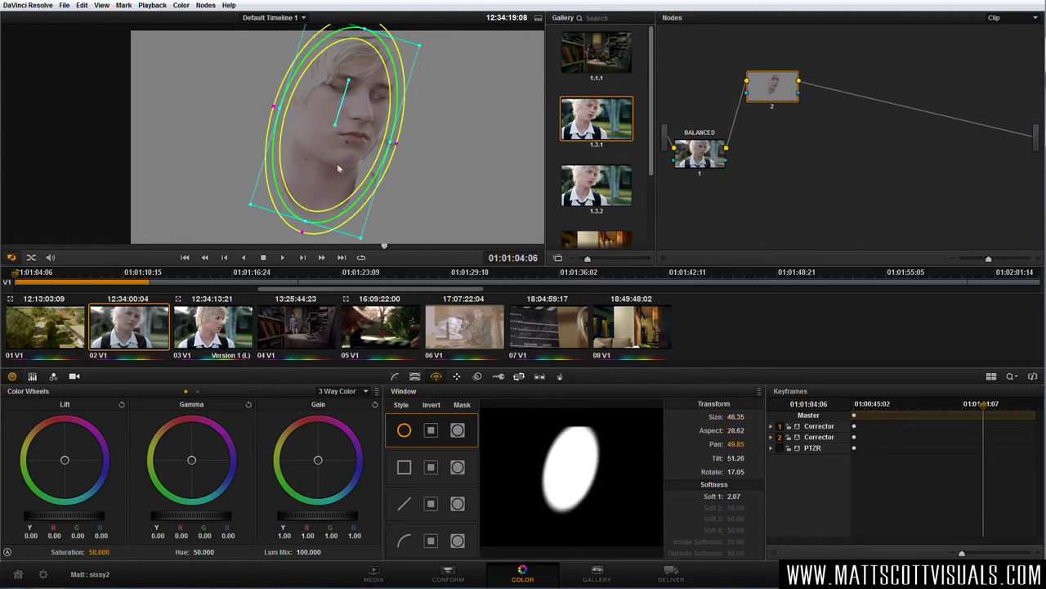
left_click_drag(390, 144, 398, 146)
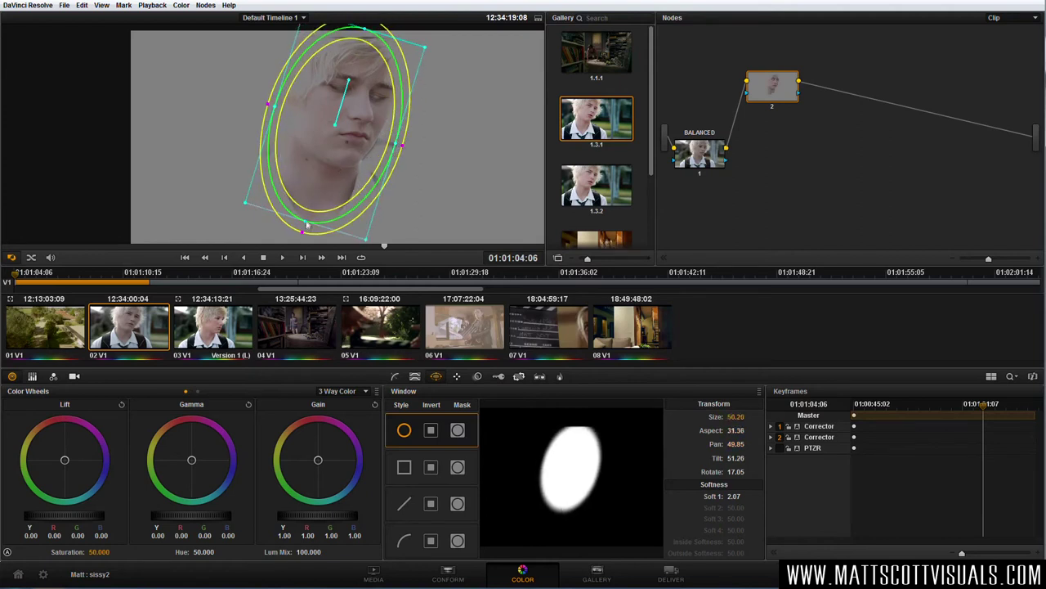
left_click_drag(308, 224, 337, 187)
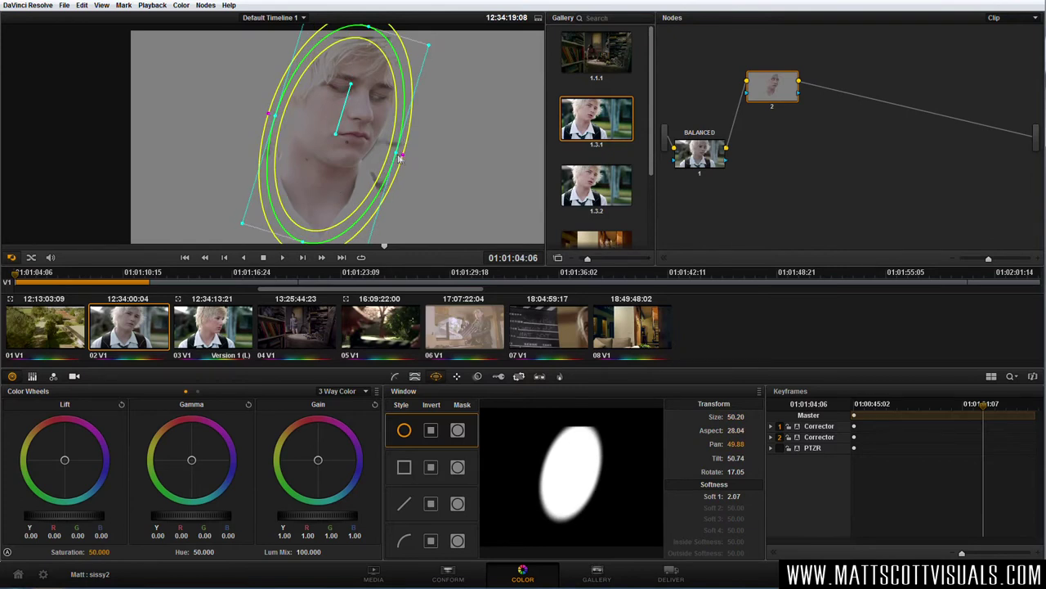
left_click_drag(400, 158, 407, 159)
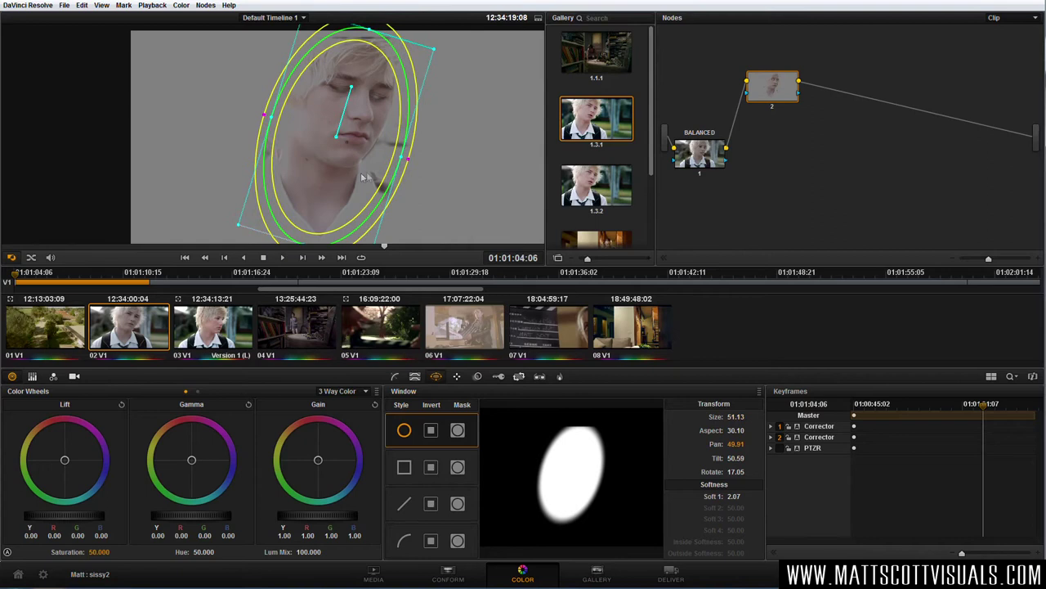
left_click(404, 431)
Draw a closed curve window around the boy's hair, face and neck to confine the skin key on node 2
left_click(404, 541)
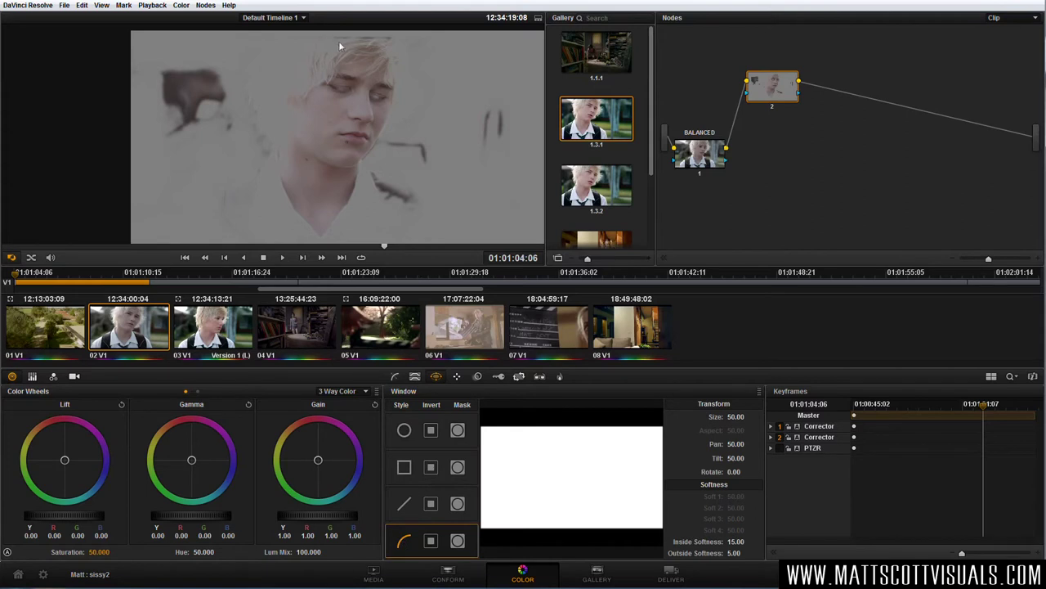
left_click(273, 175)
left_click(321, 239)
left_click(359, 192)
left_click(371, 153)
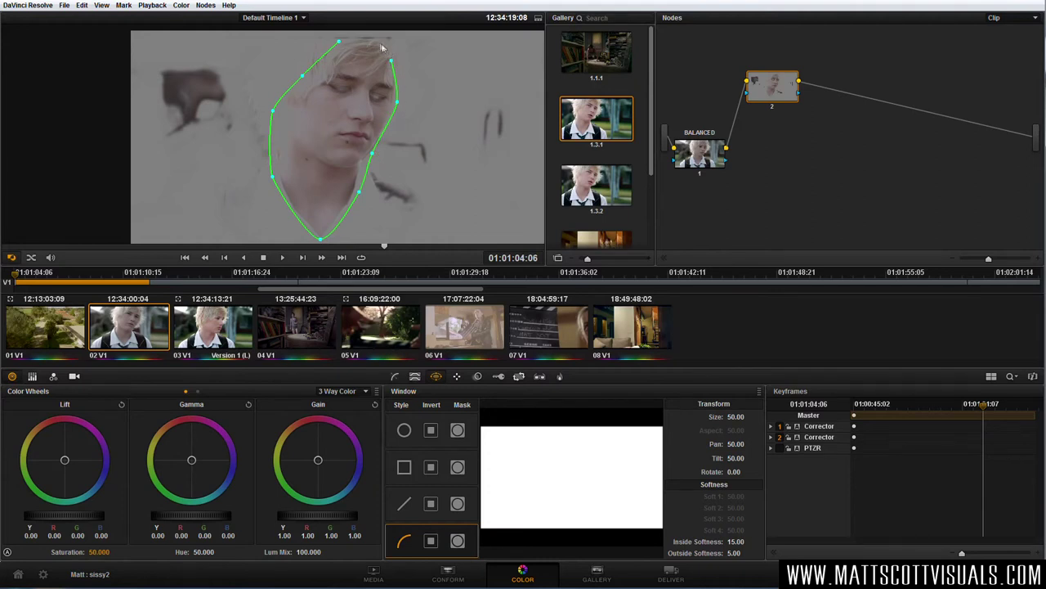
left_click(339, 41)
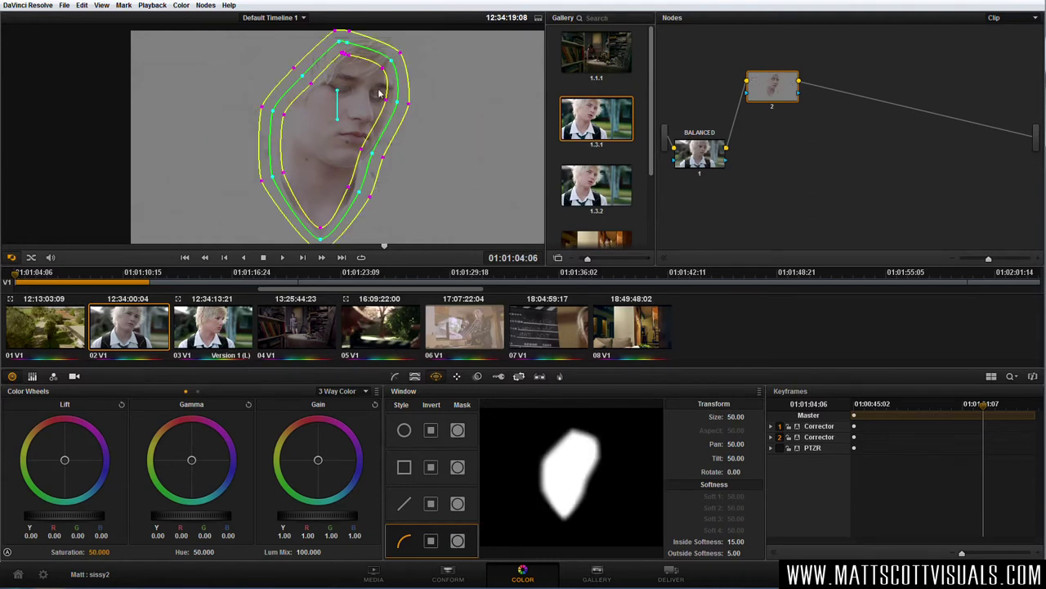
Refine the control and softness points of node 2's curve window so it follows the boy's forehead, cheeks and jaw
left_click_drag(385, 98, 393, 105)
left_click_drag(364, 158, 403, 217)
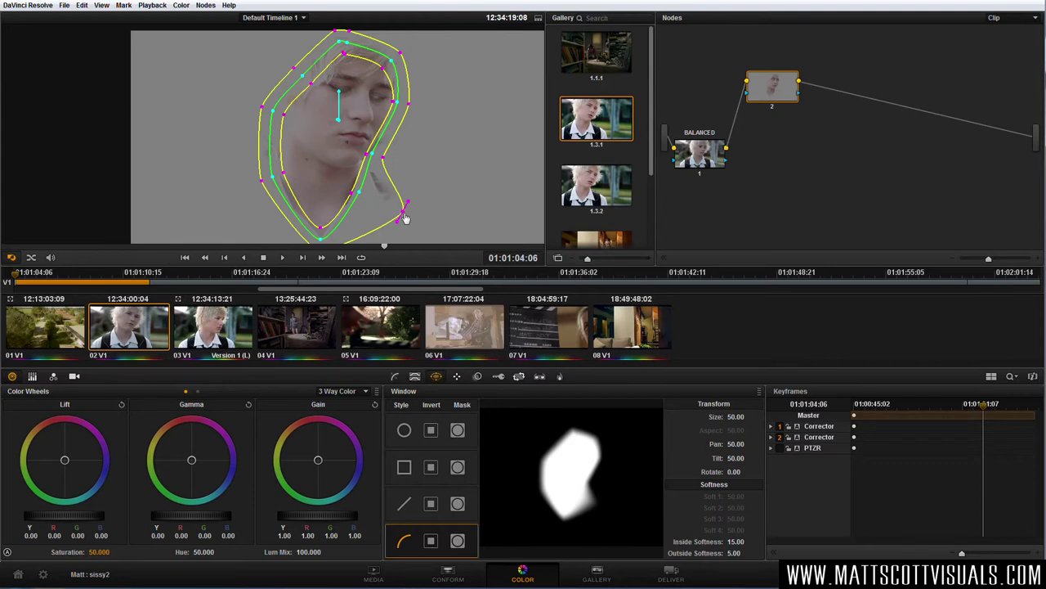
left_click_drag(402, 216, 409, 96)
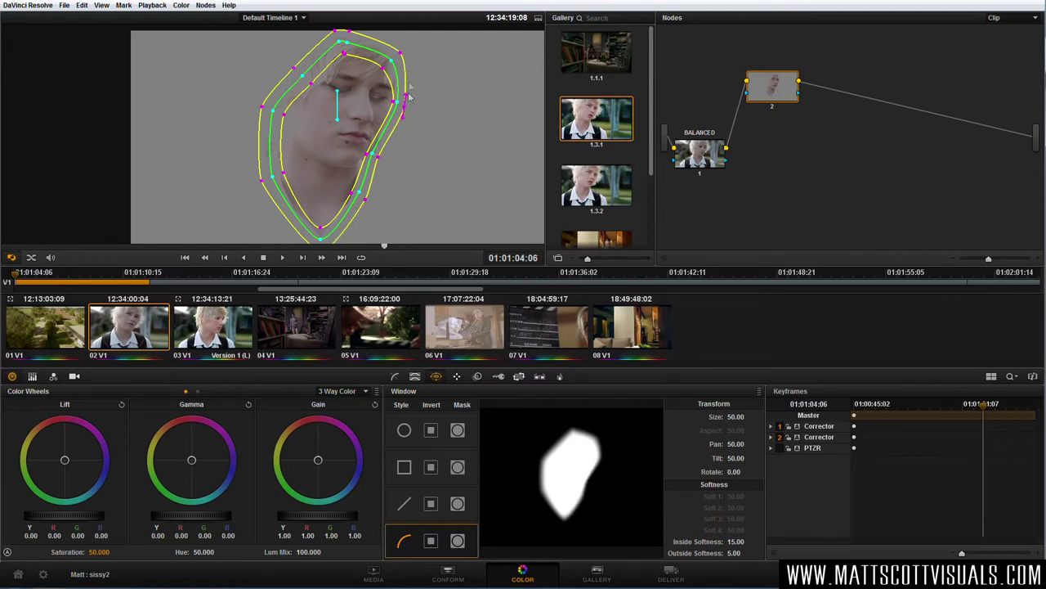
left_click_drag(344, 53, 349, 55)
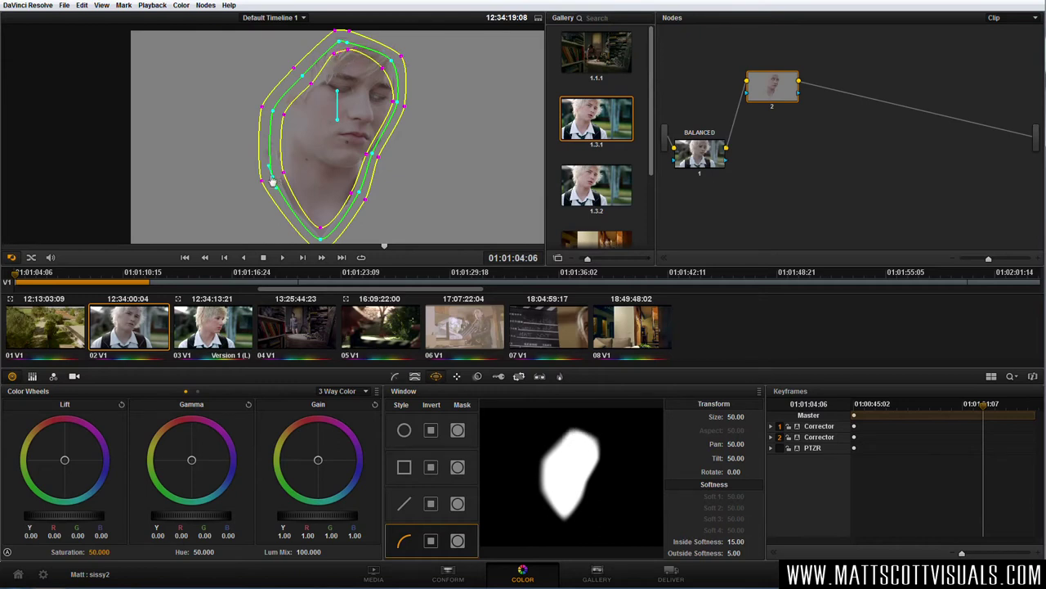
left_click_drag(281, 164, 268, 182)
left_click_drag(311, 82, 301, 73)
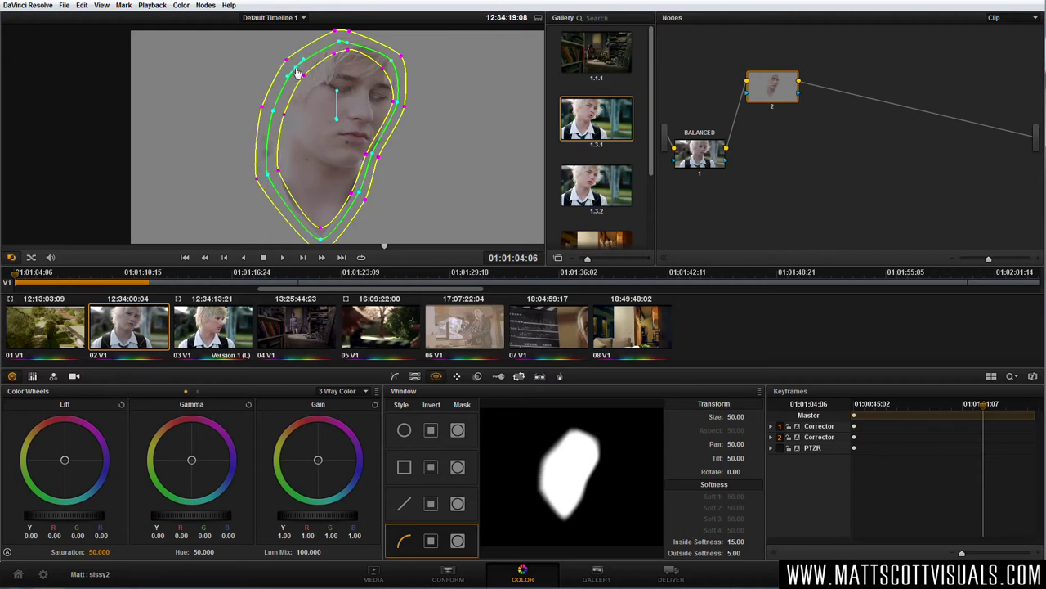
left_click_drag(269, 175, 271, 180)
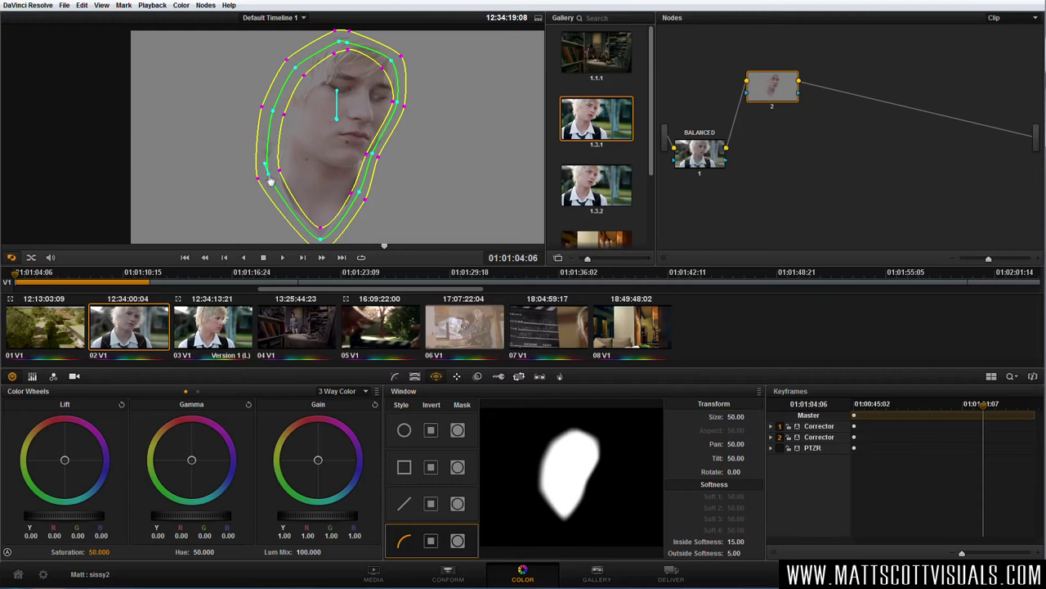
scroll(270, 178, "down", 2)
scroll(360, 153, "up", 2)
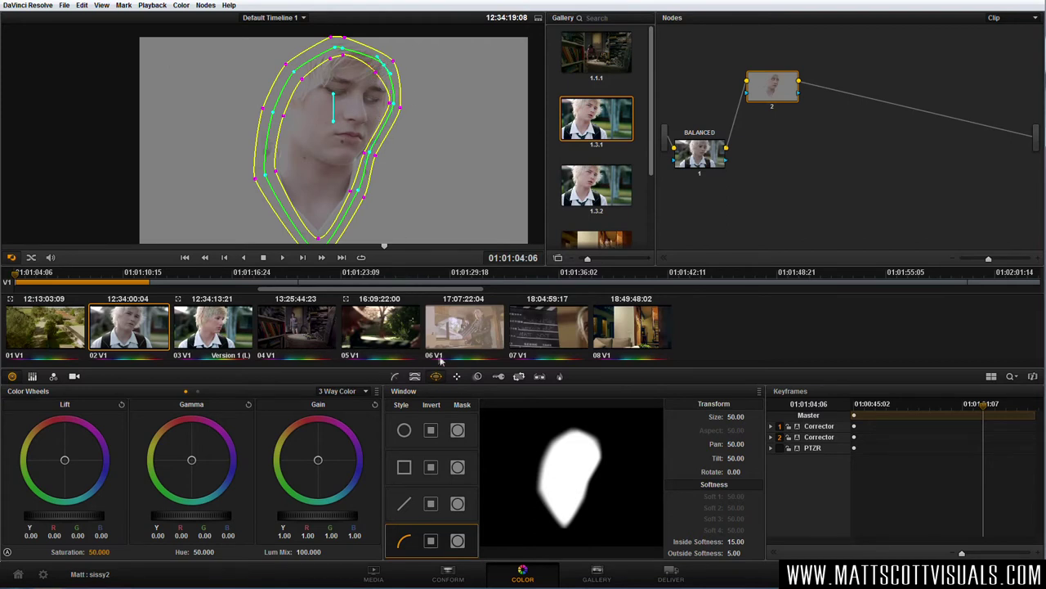
Track the curve window forward through the clip with Zoom analysis disabled and Pan, Tilt and Rotate enabled
left_click(458, 380)
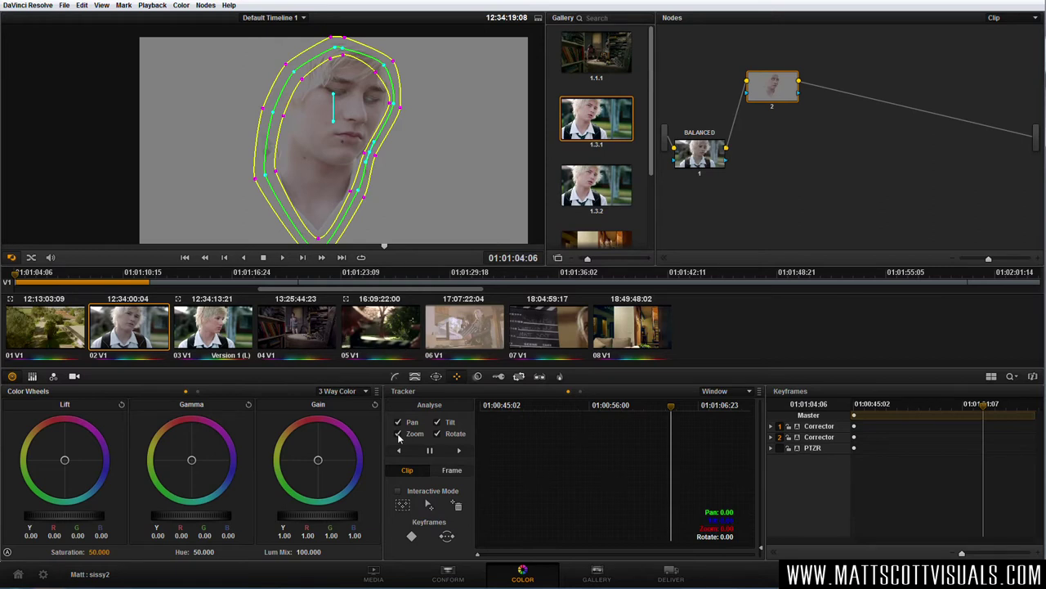
left_click(398, 434)
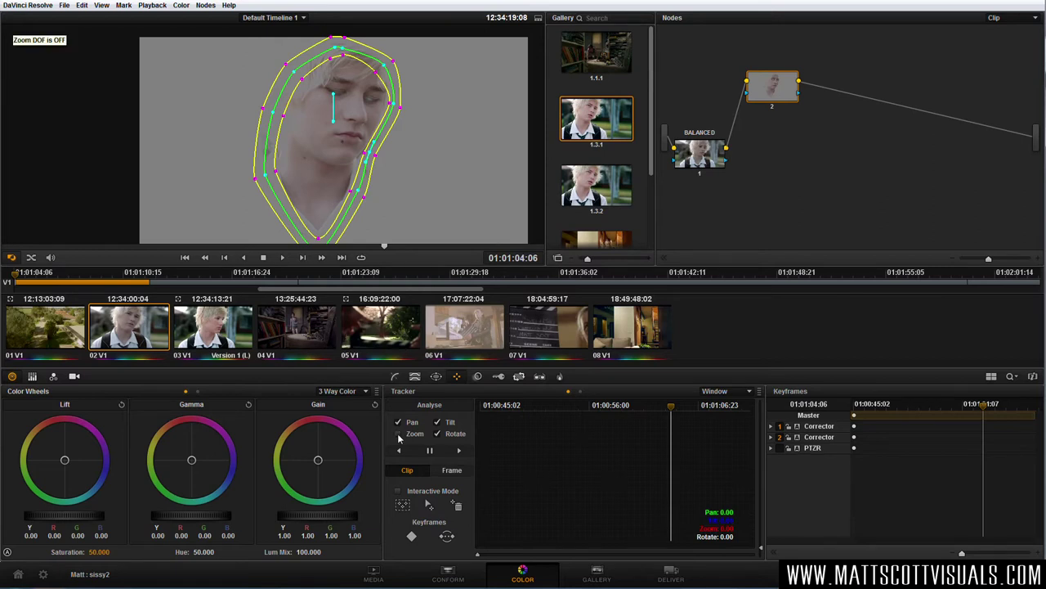
left_click(461, 451)
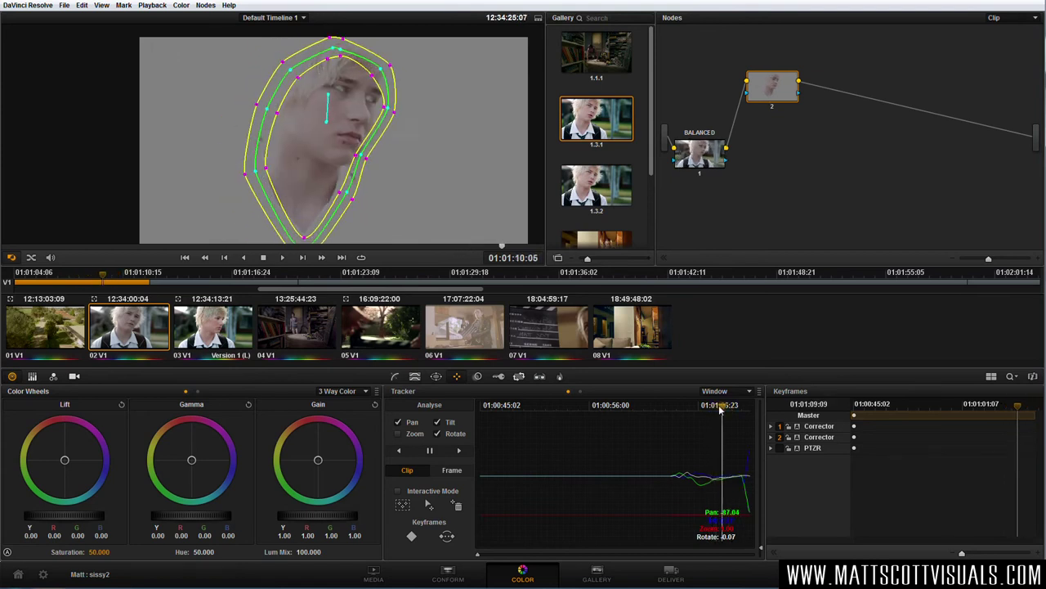
Return to frame 01:01:04:06, track the window backward from there, and stop the analysis
left_click_drag(706, 409, 672, 413)
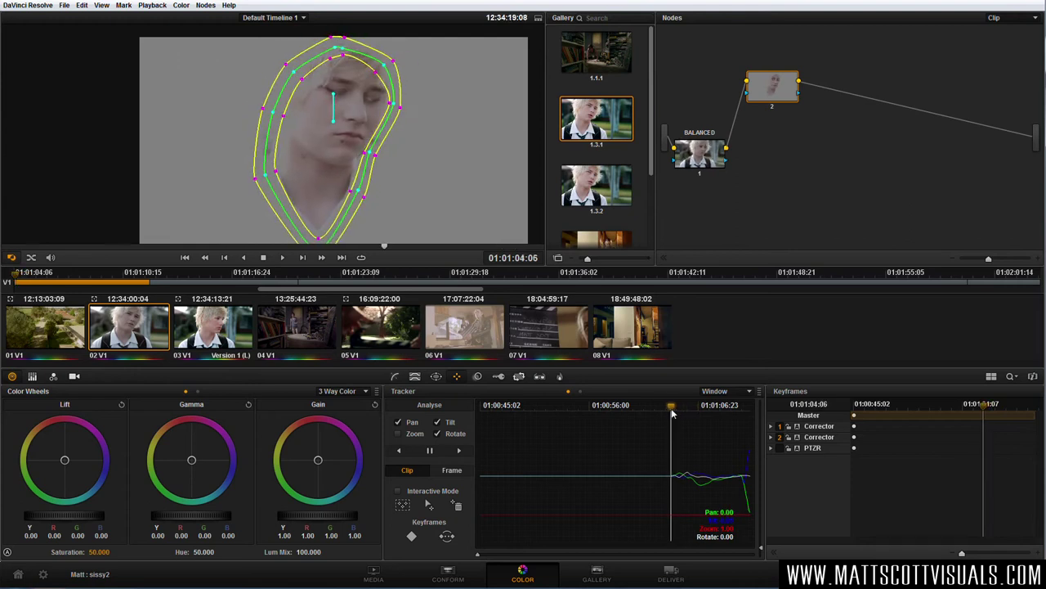
left_click(400, 451)
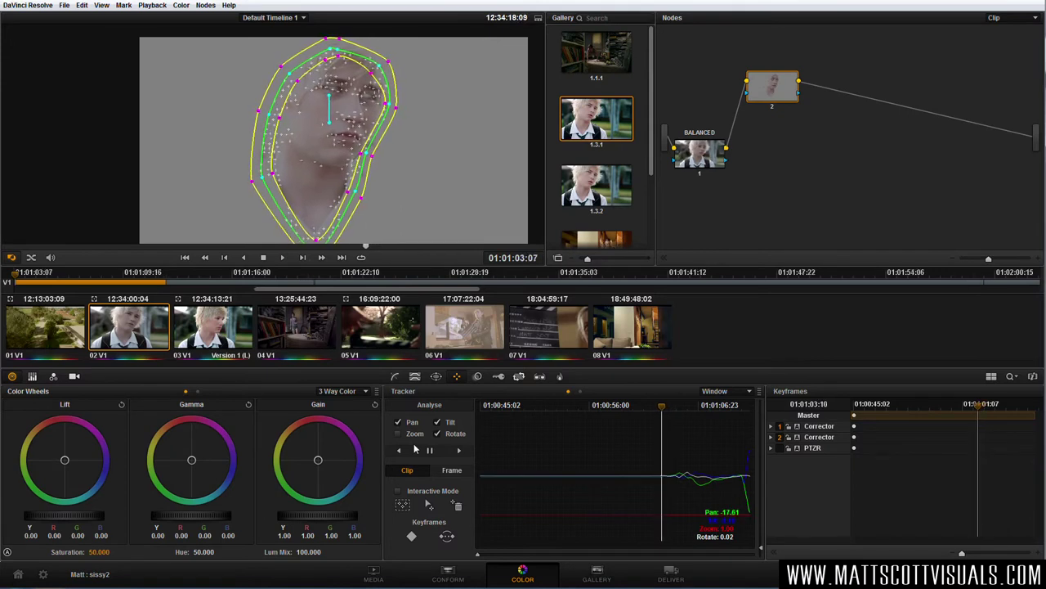
left_click(429, 451)
At 01:01:04:11, nudge the window point beside the jaw to keyframe node 2, and enlarge the keyframe timeline around it
left_click_drag(605, 405, 682, 417)
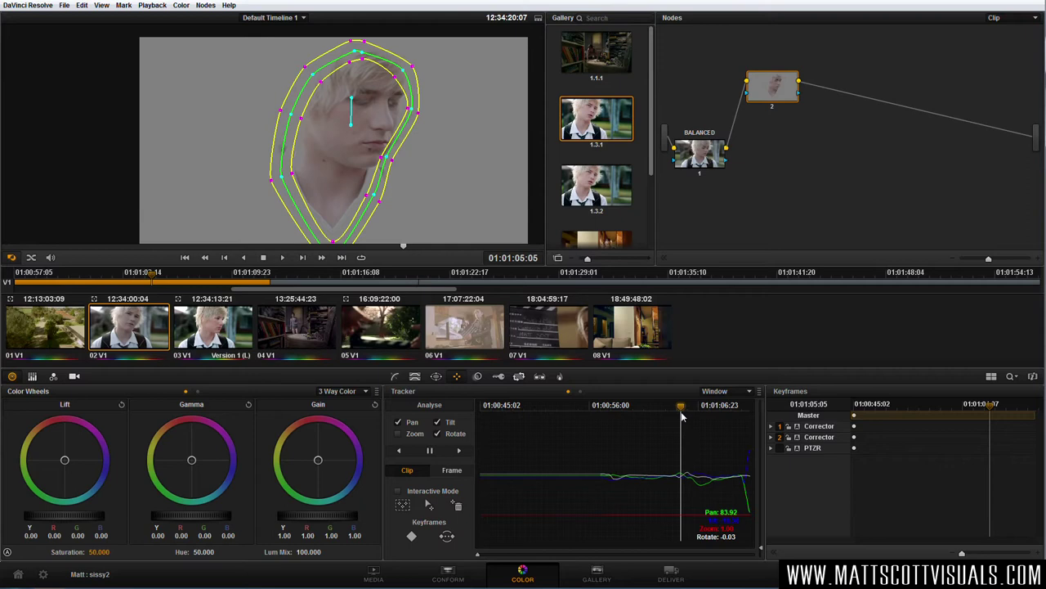
left_click_drag(681, 416, 673, 417)
left_click_drag(767, 96, 777, 100)
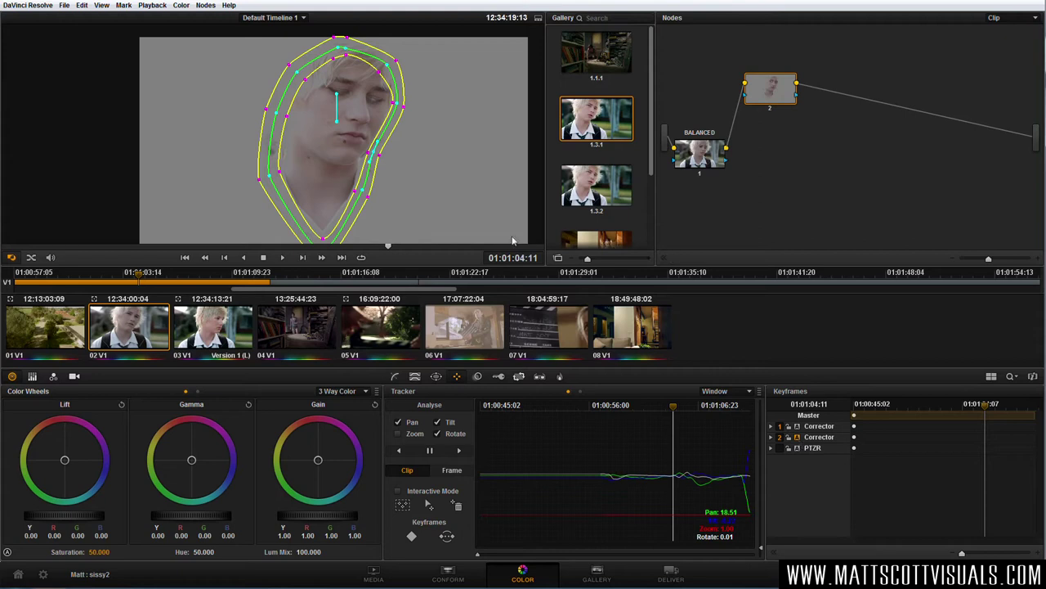
left_click_drag(375, 156, 376, 157)
left_click(774, 554)
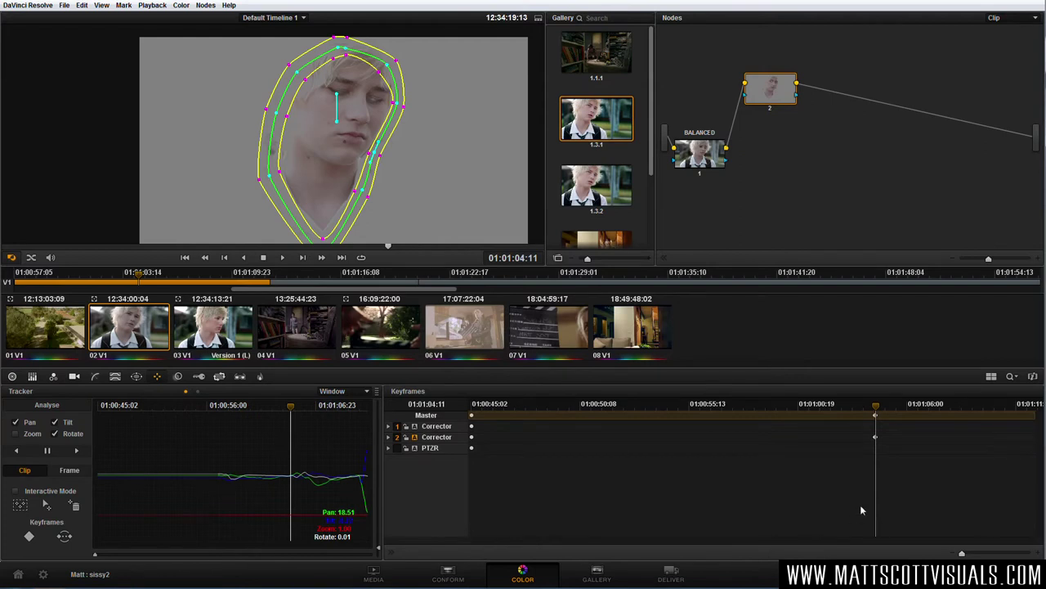
left_click_drag(962, 555, 965, 555)
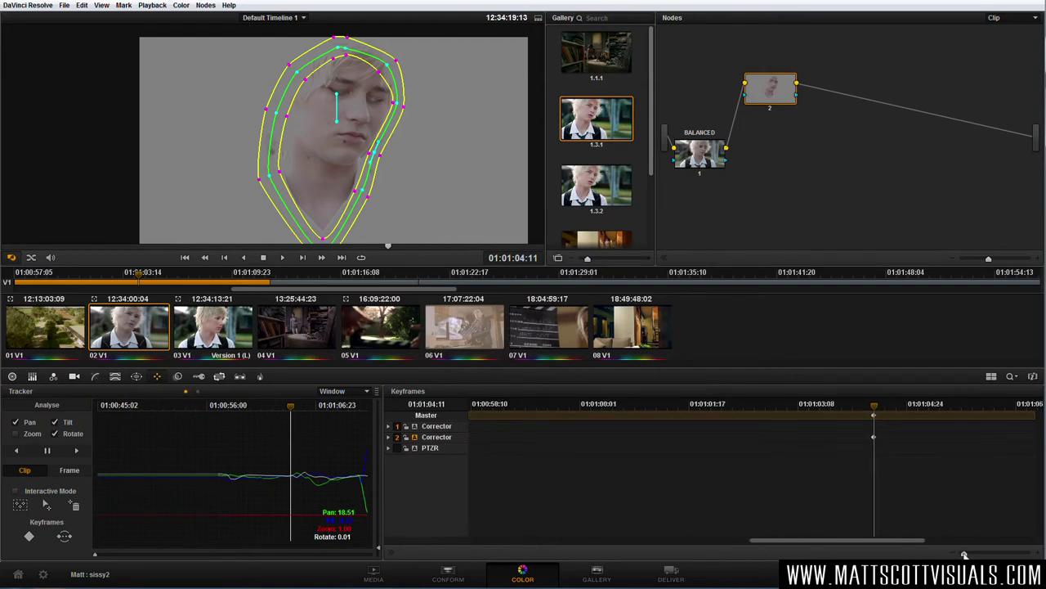
left_click_drag(888, 542, 974, 544)
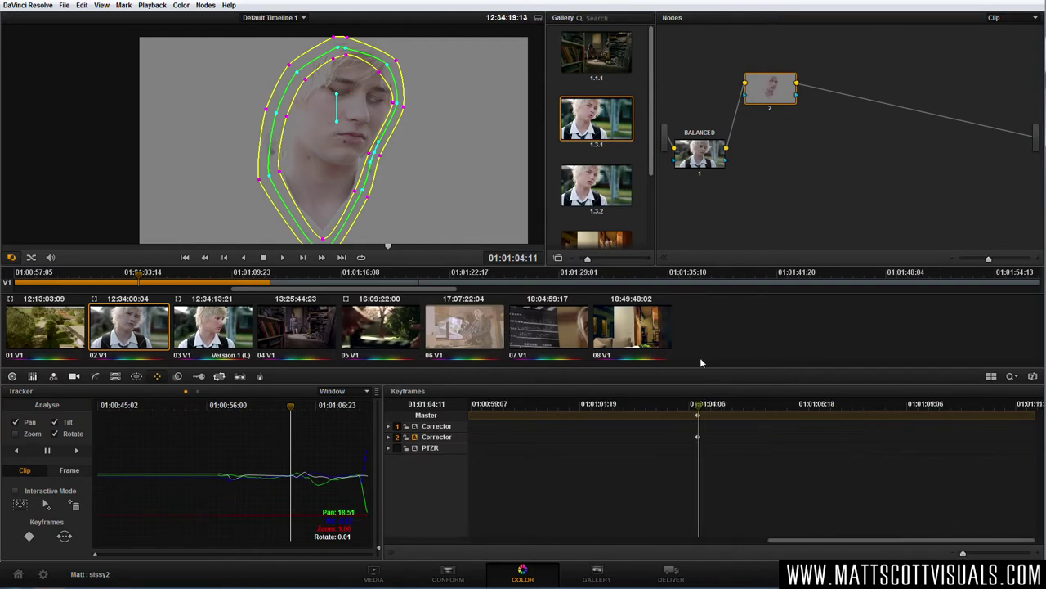
Reshape the window around the face at 01:01:05:04 and again at 01:01:04:21, keyframing both fits on node 2
left_click_drag(701, 408, 730, 413)
mouse_move(388, 161)
left_mouse_down()
mouse_move(398, 168)
mouse_move(395, 159)
left_mouse_up()
left_click_drag(412, 115, 415, 68)
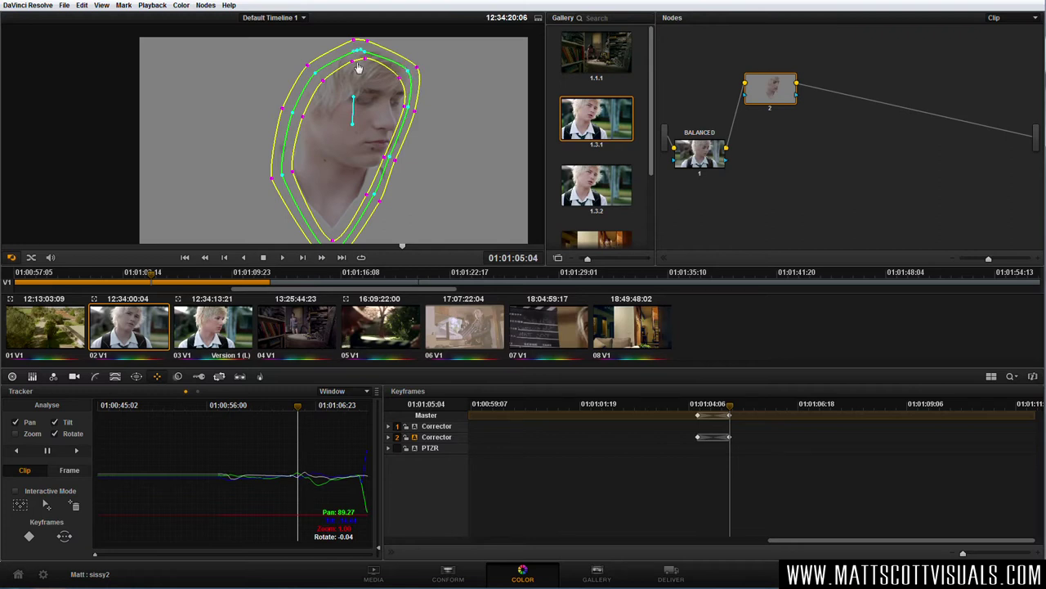
mouse_move(290, 171)
left_mouse_down()
mouse_move(274, 173)
mouse_move(283, 172)
left_mouse_up()
mouse_move(730, 406)
left_mouse_down()
mouse_move(703, 412)
mouse_move(716, 411)
left_mouse_up()
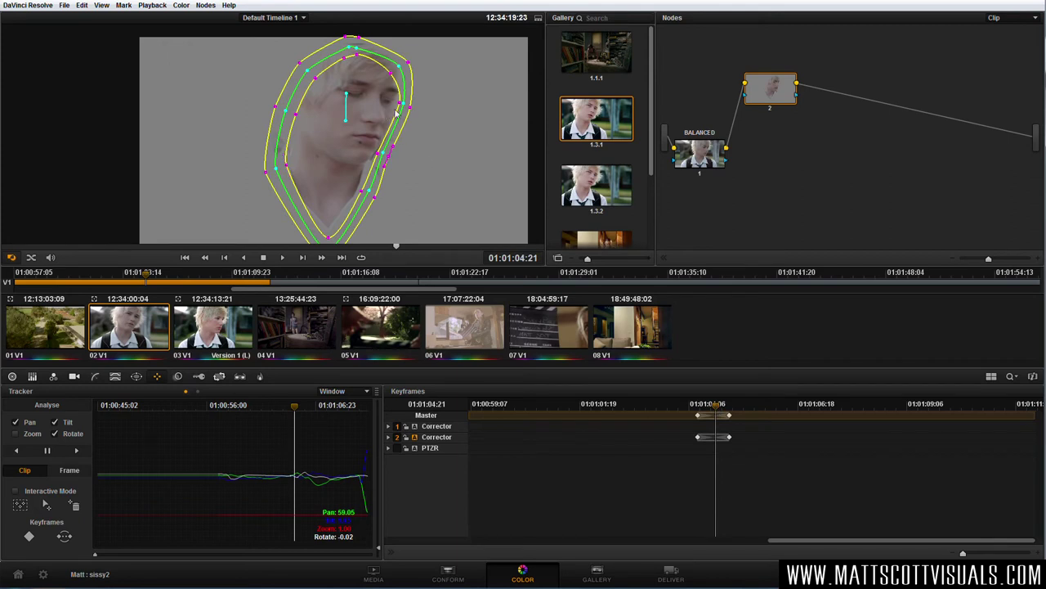
mouse_move(388, 158)
left_mouse_down()
mouse_move(393, 149)
mouse_move(384, 152)
left_mouse_up()
Keyframe the window at 01:01:05:23 by moving its jaw, eye and neck points outward to cover the turned face
left_click_drag(730, 411, 763, 411)
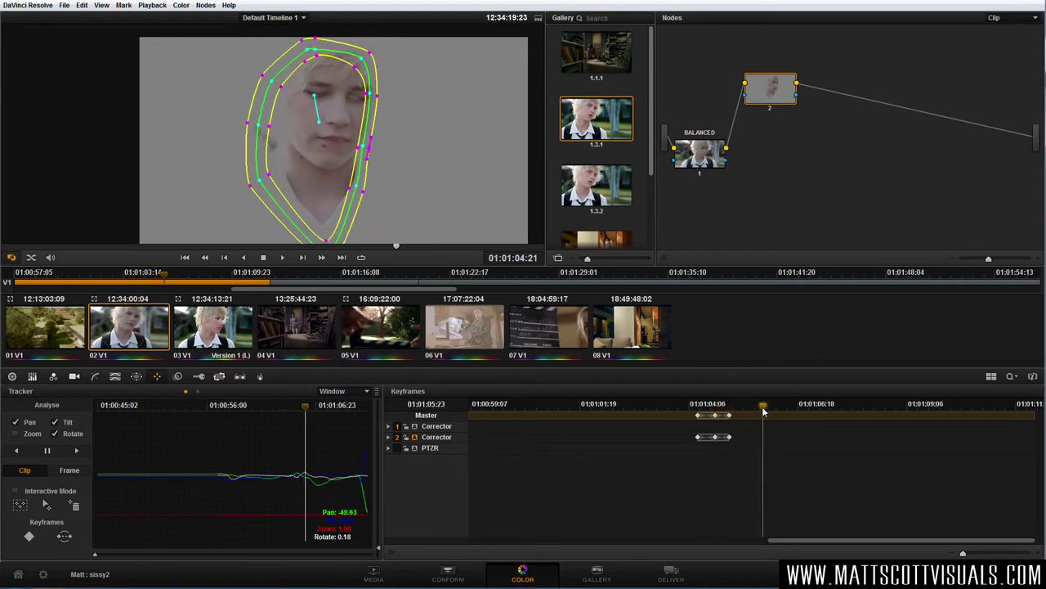
left_click_drag(382, 96, 372, 147)
left_click_drag(359, 190, 369, 185)
left_click_drag(368, 69, 394, 97)
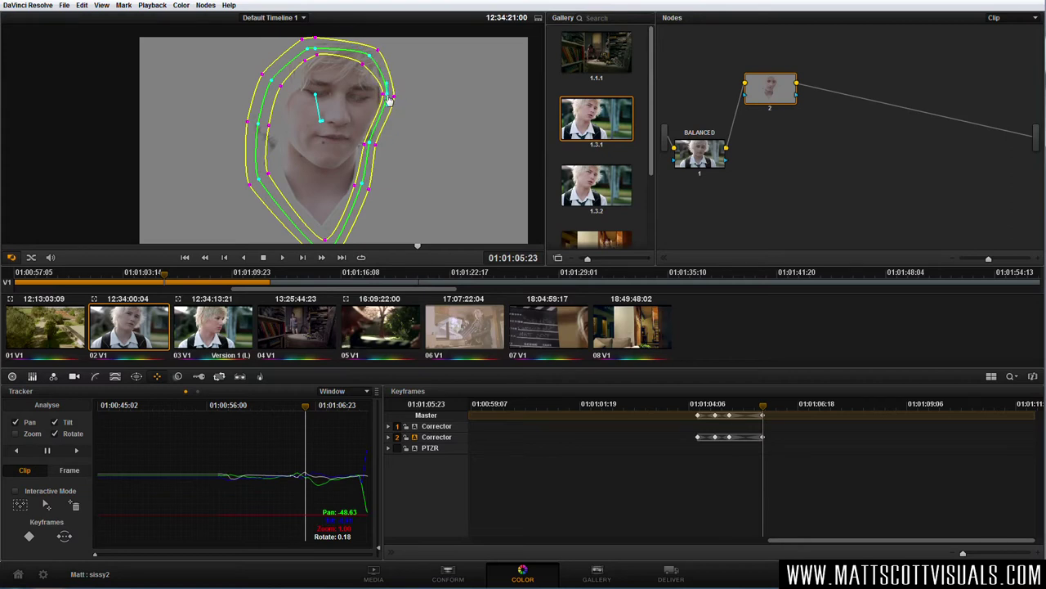
left_click_drag(763, 407, 752, 406)
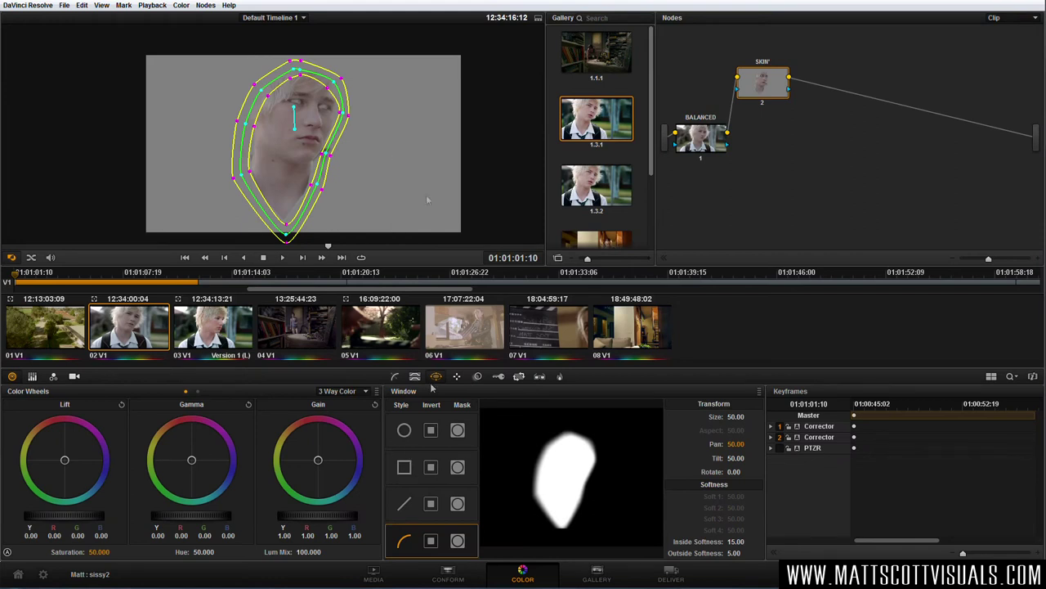
Push the SKIN' node's Gamma toward magenta (R 0.01, G -0.01, B 0.05), and hide the key highlight and window outline
left_click(334, 150)
left_click_drag(773, 88, 773, 87)
left_click_drag(200, 472, 406, 391)
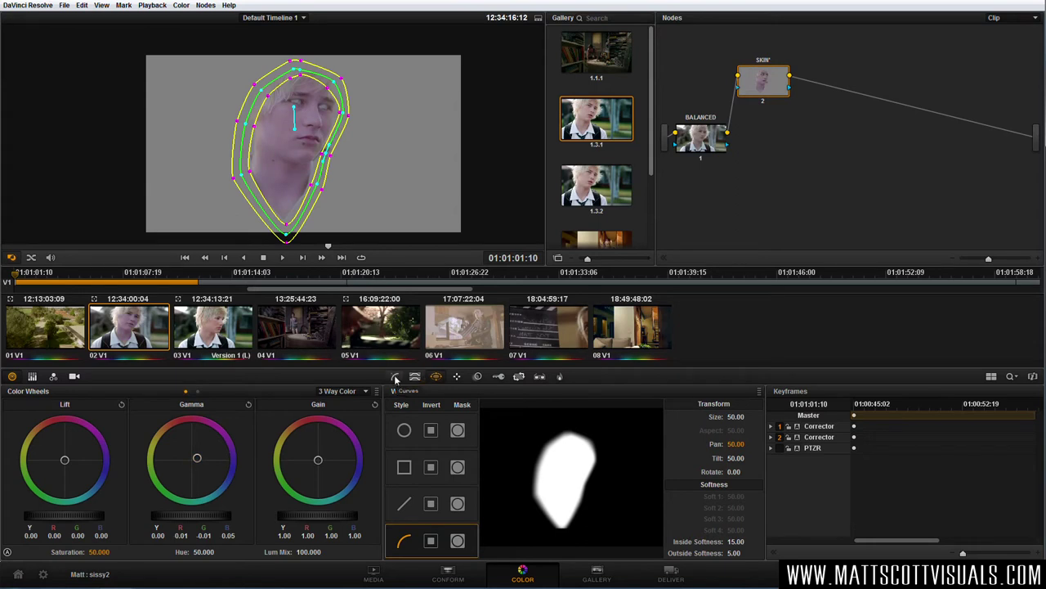
key("shift+h")
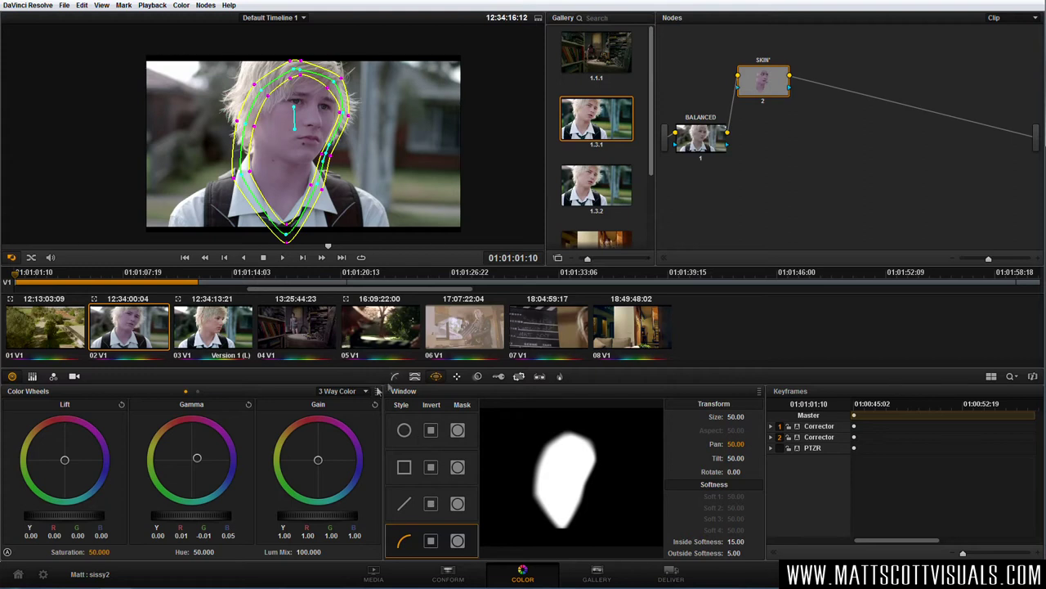
left_click(12, 258)
left_click(24, 275)
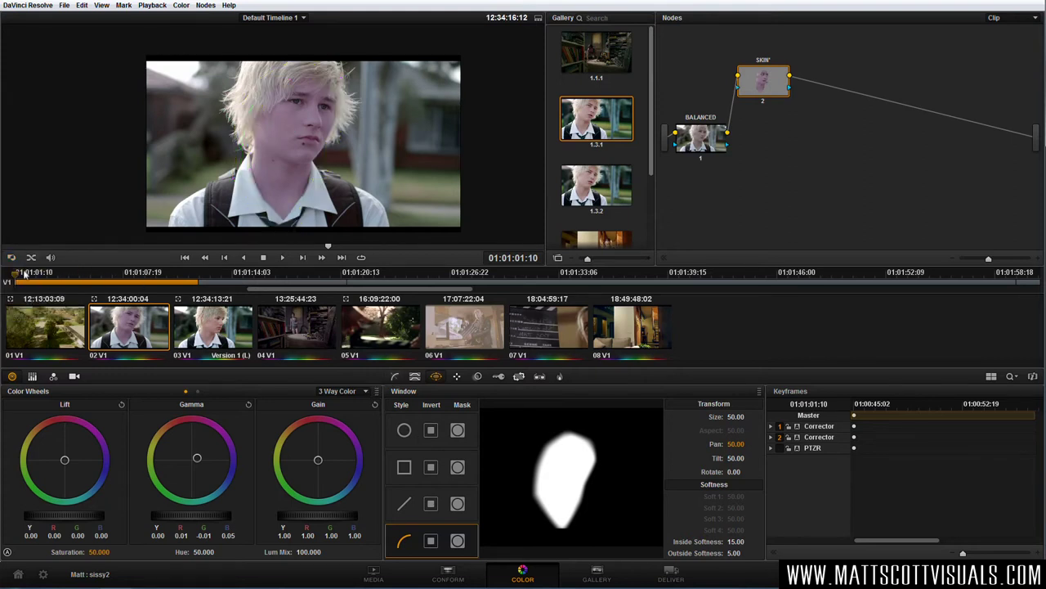
Try a green Gamma tint on the skin (R -0.02, G 0.01, B -0.02) and scrub the clip to judge it
left_click_drag(175, 442, 118, 511)
left_click(376, 246)
left_click_drag(380, 248, 331, 248)
mouse_move(772, 95)
left_mouse_down()
mouse_move(770, 107)
mouse_move(753, 90)
left_mouse_up()
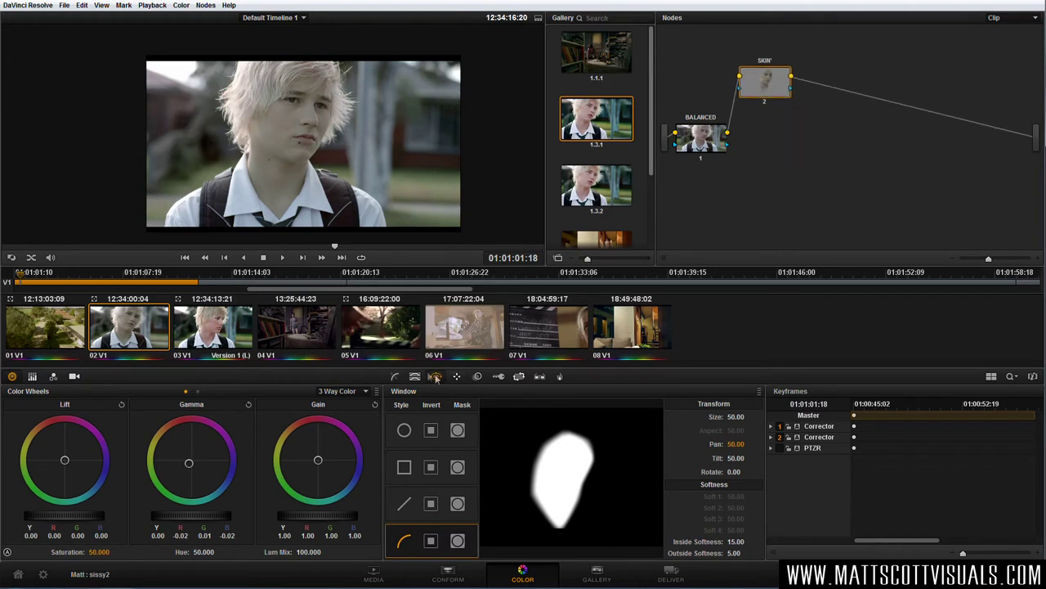
Review the qualifier and window behind the SKIN' node's key, and bring up its curves
left_click(415, 377)
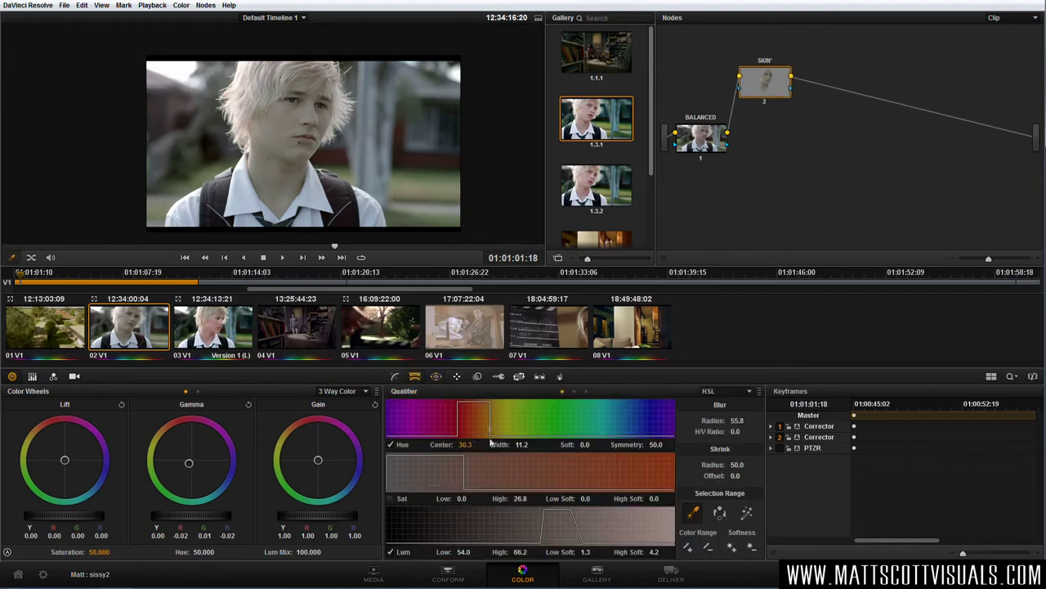
left_click(437, 378)
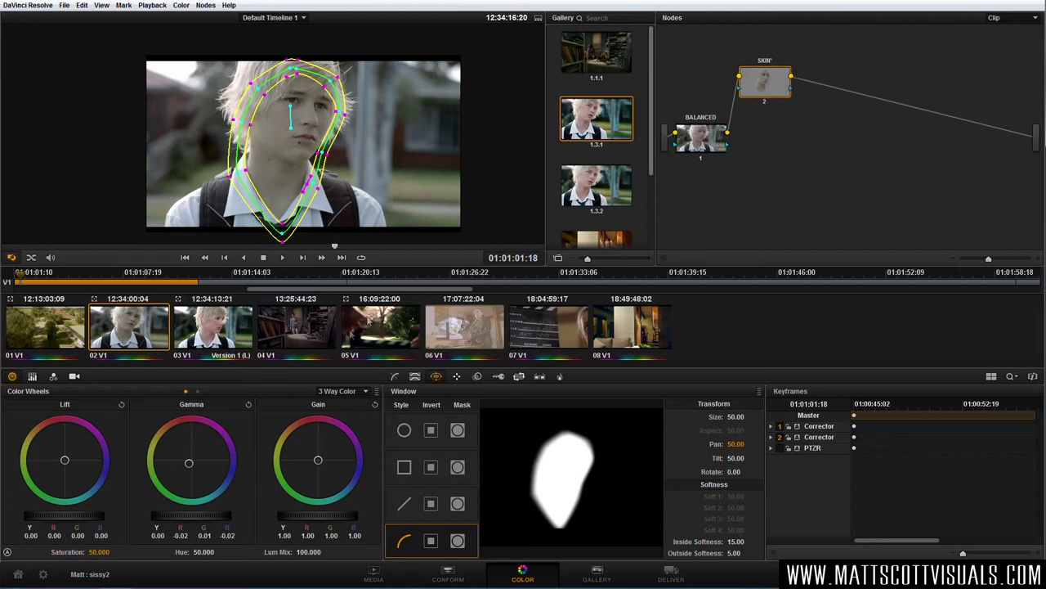
left_click(395, 377)
Try further Gamma tints on the skin, including R -0.03 and B 0.03, and reset the Gamma wheel
left_click_drag(191, 457, 196, 451)
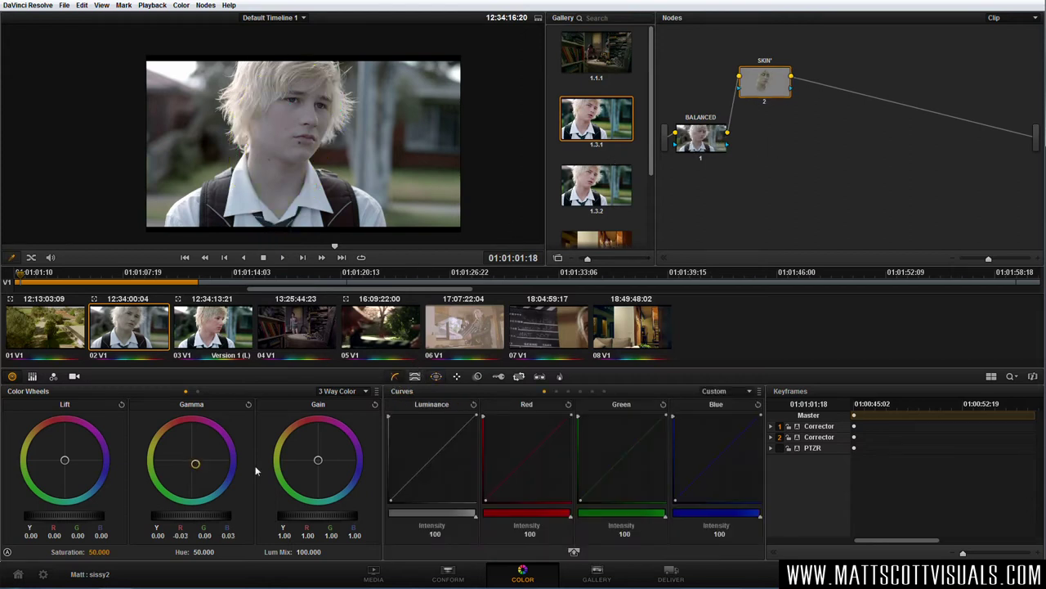
left_click_drag(237, 404, 198, 407)
mouse_move(190, 462)
left_mouse_down()
mouse_move(219, 464)
mouse_move(188, 457)
mouse_move(198, 453)
left_mouse_up()
left_click_drag(199, 458, 187, 454)
left_click(248, 405)
Line the SKIN' node up beside BALANCED and add serial node 3 after it
left_click_drag(764, 88, 771, 135)
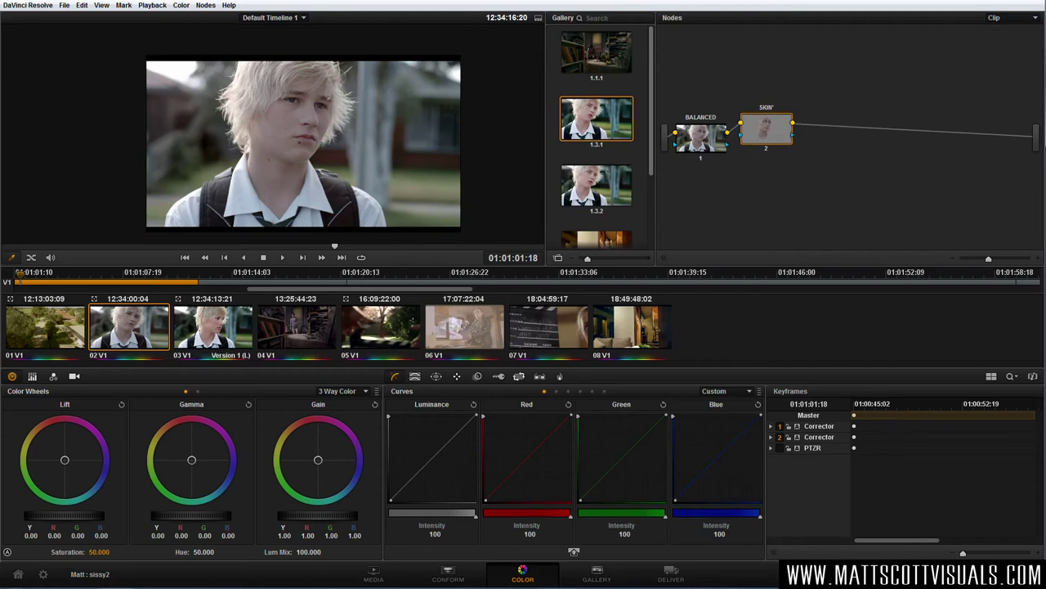
key("alt+s")
left_click_drag(835, 139, 847, 142)
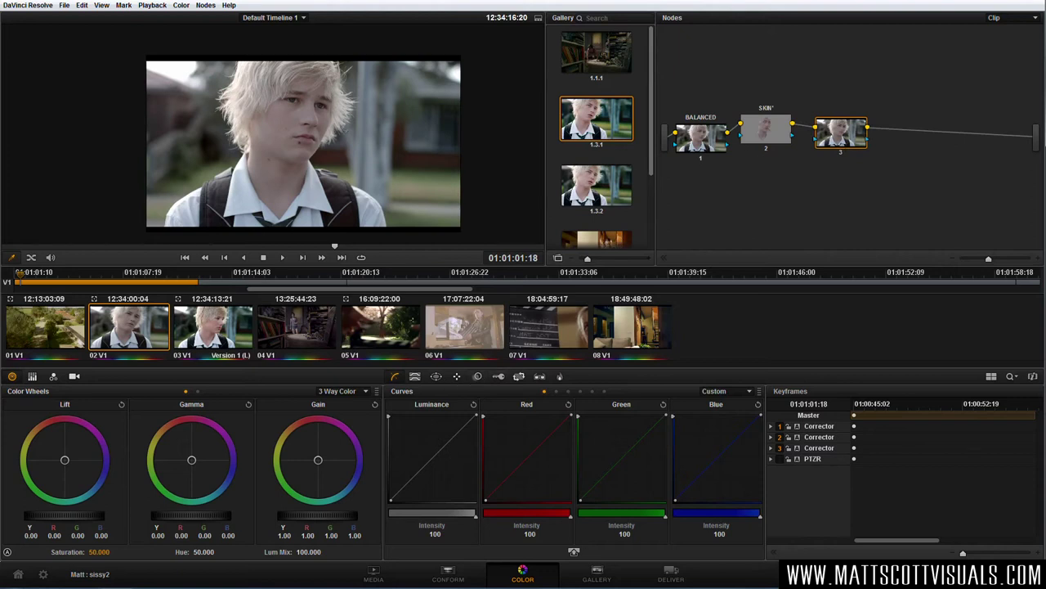
Add a tilted circular window over both eyes on node 3 with Size 11.60, Aspect 81.26, Rotate 10.35 and Soft 1 at 2.07
scroll(273, 134, "up", 3)
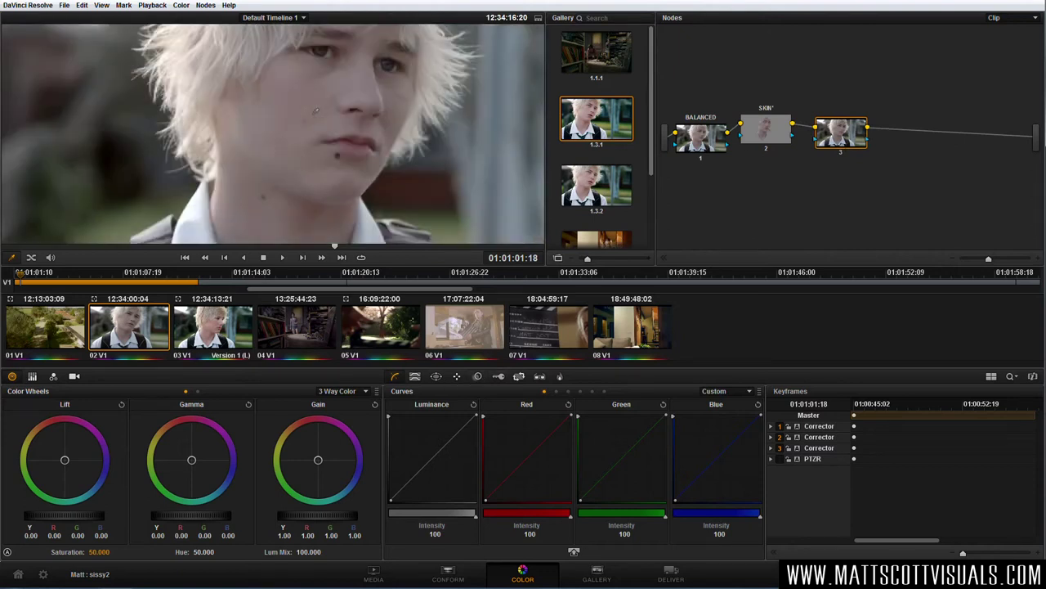
left_click(436, 376)
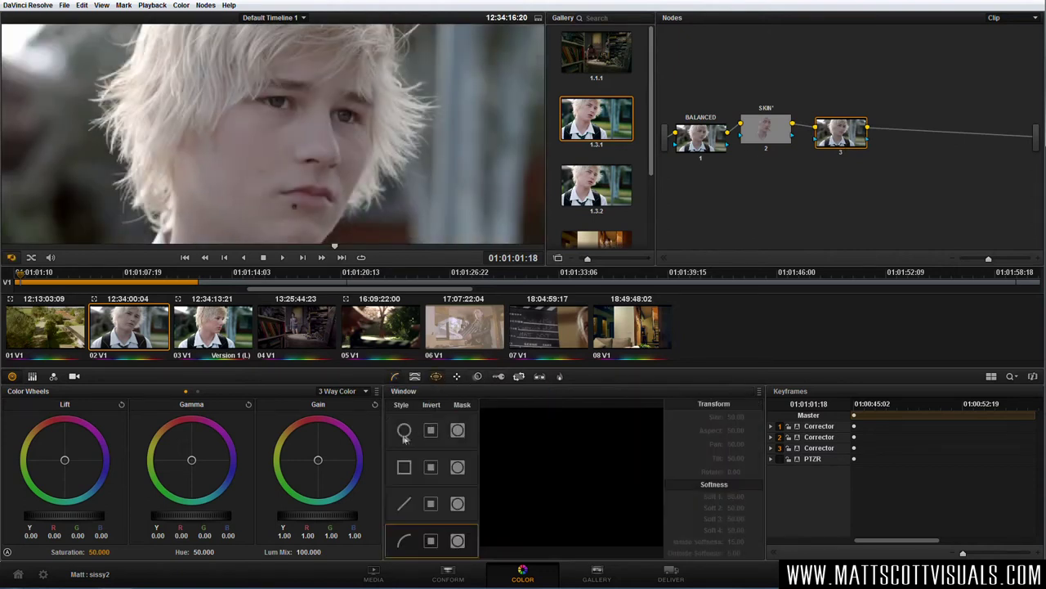
left_click(404, 430)
left_click_drag(317, 142, 316, 110)
left_click_drag(206, 91, 262, 122)
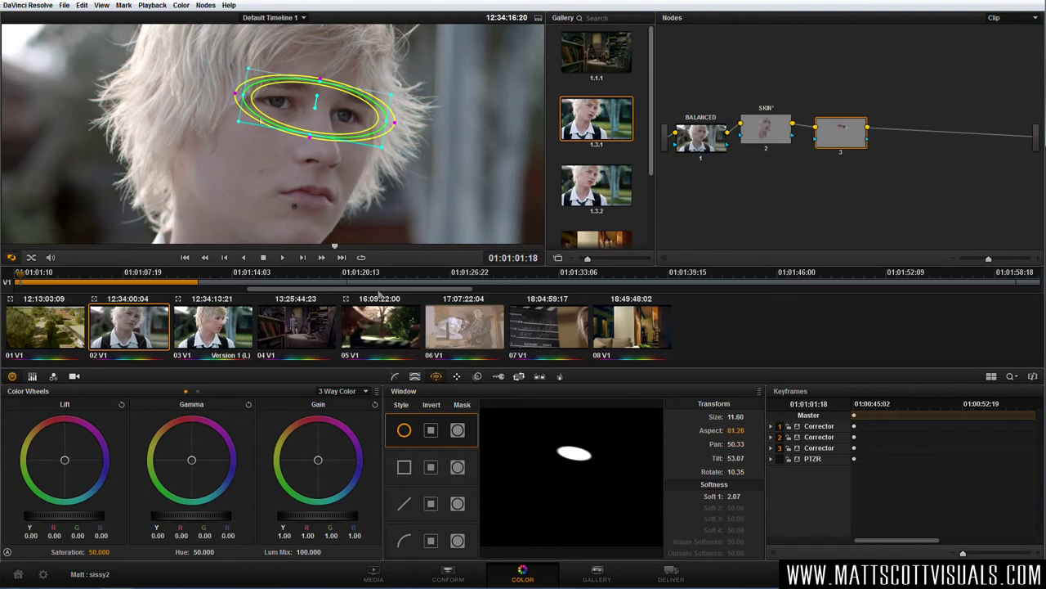
Key the irises inside node 3's eye window with Hue Center 20.8, Width 98.5, Sat High 0.9 and Blur Radius 56.3
left_click(415, 376)
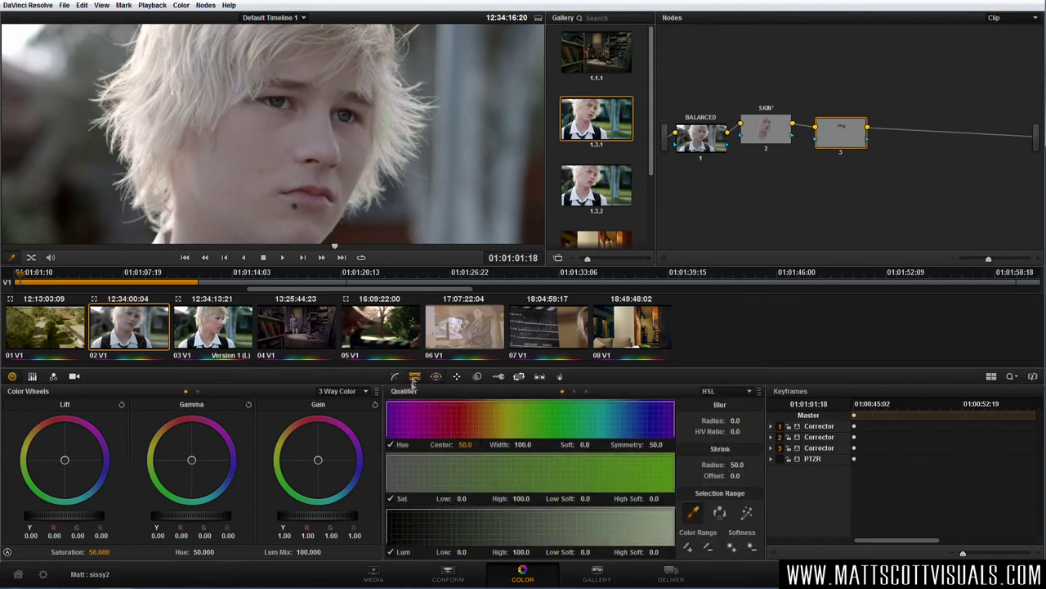
left_click(747, 513)
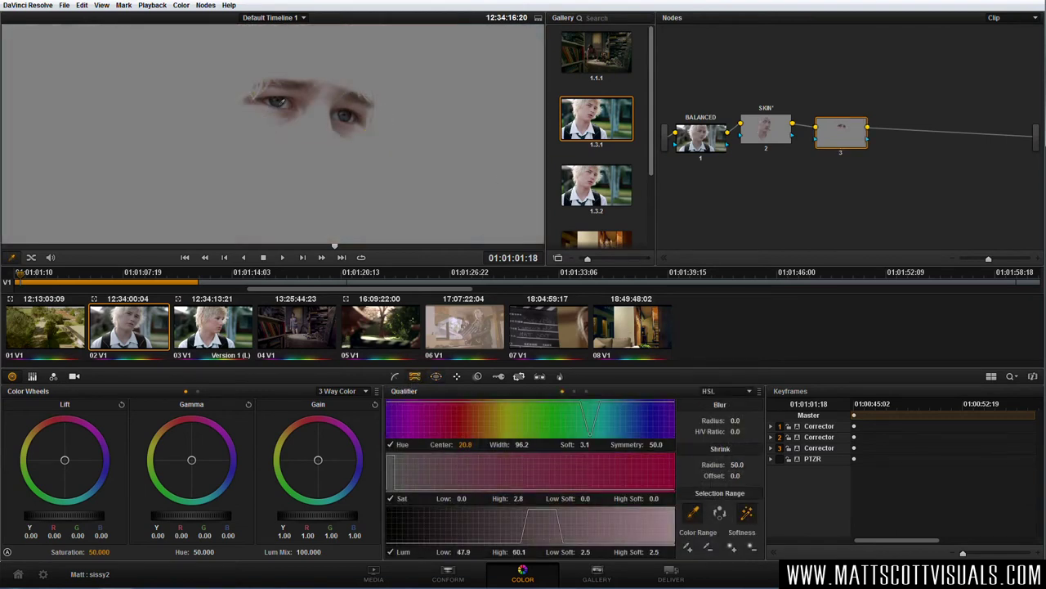
left_click_drag(527, 445, 530, 445)
left_click_drag(527, 499, 524, 499)
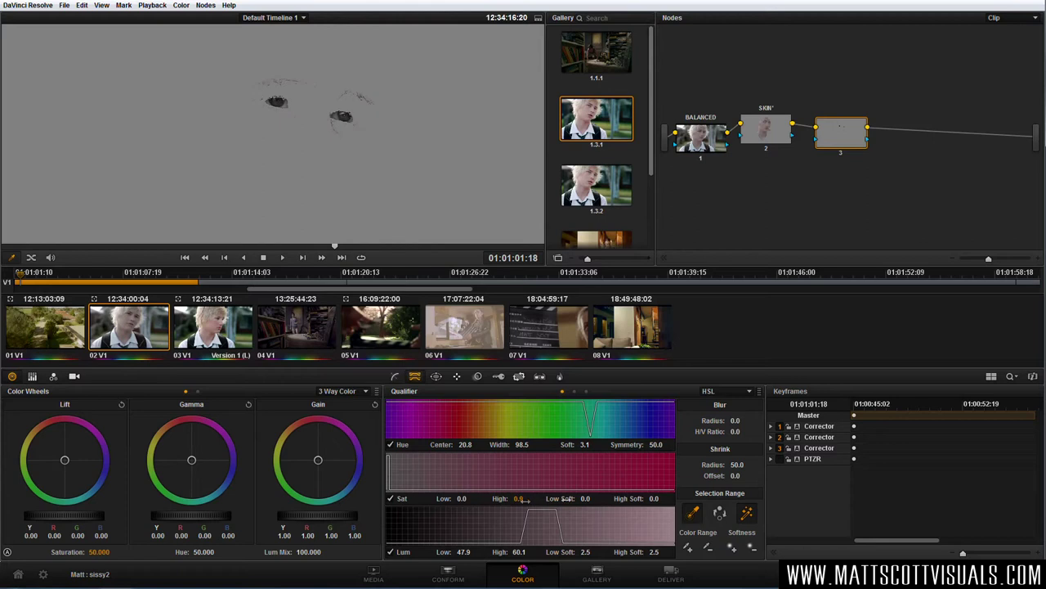
left_click_drag(735, 420, 741, 418)
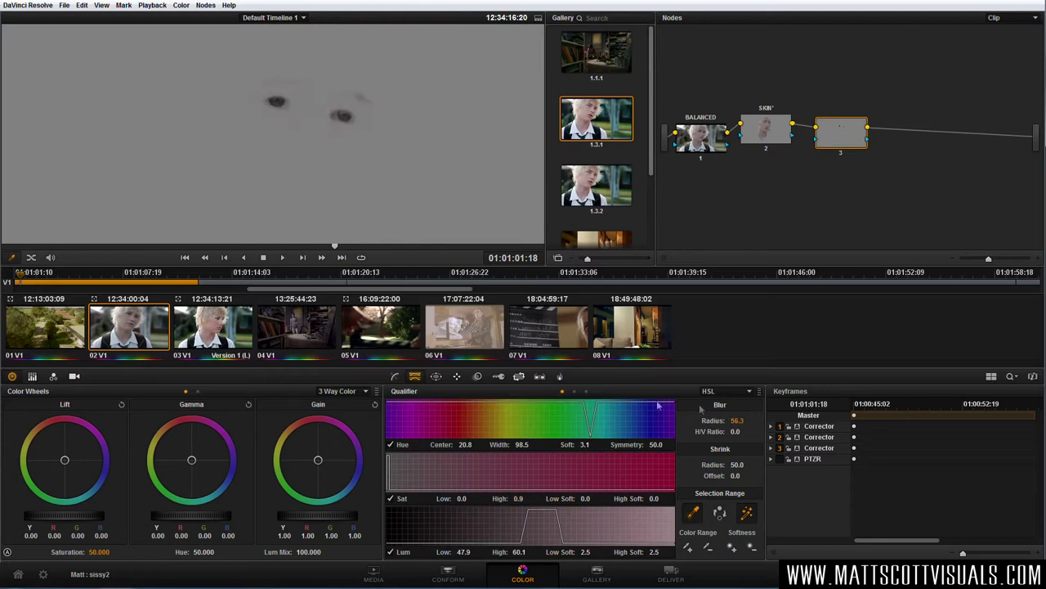
key("shift+h")
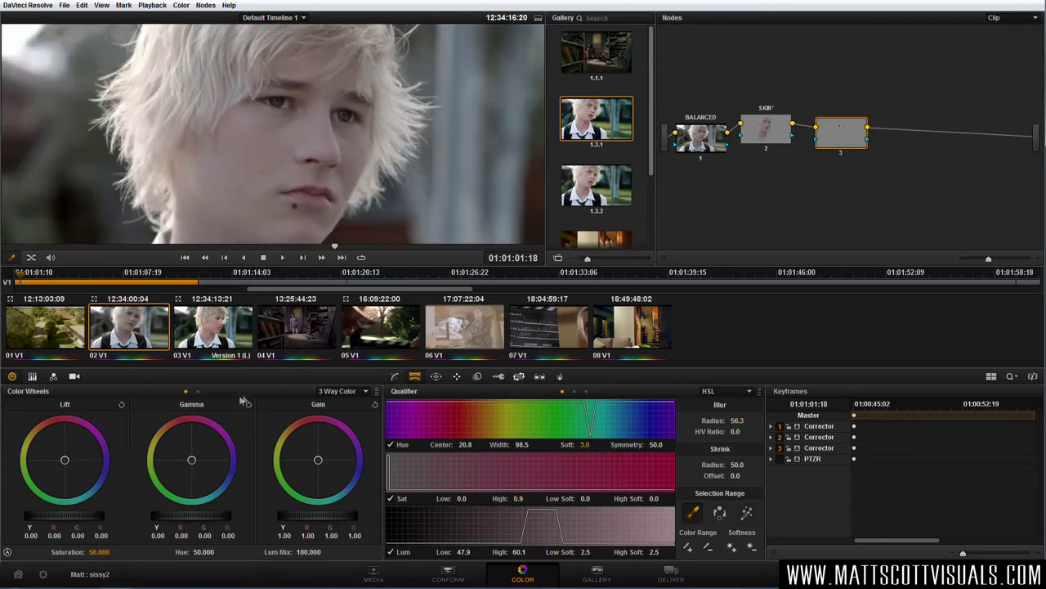
Brighten and cool the keyed eyes with Gamma R -0.02 and B 0.02, and Gain Y 1.59, R 1.46, G 1.61 and B 1.84
left_click_drag(192, 463, 233, 507)
left_click_drag(318, 460, 322, 463)
left_click_drag(326, 524, 308, 518)
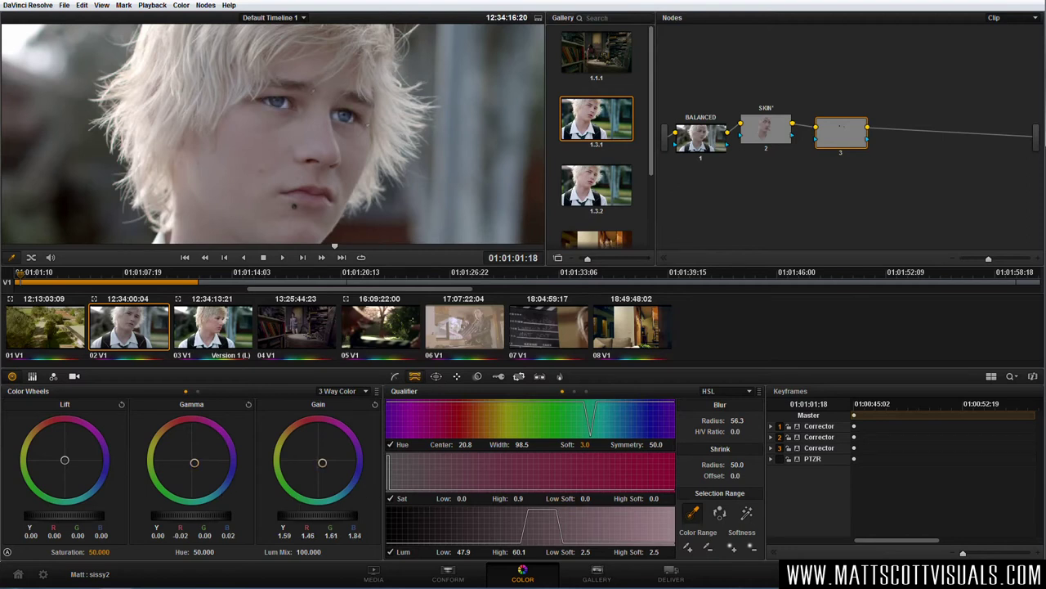
scroll(272, 133, "down", 3)
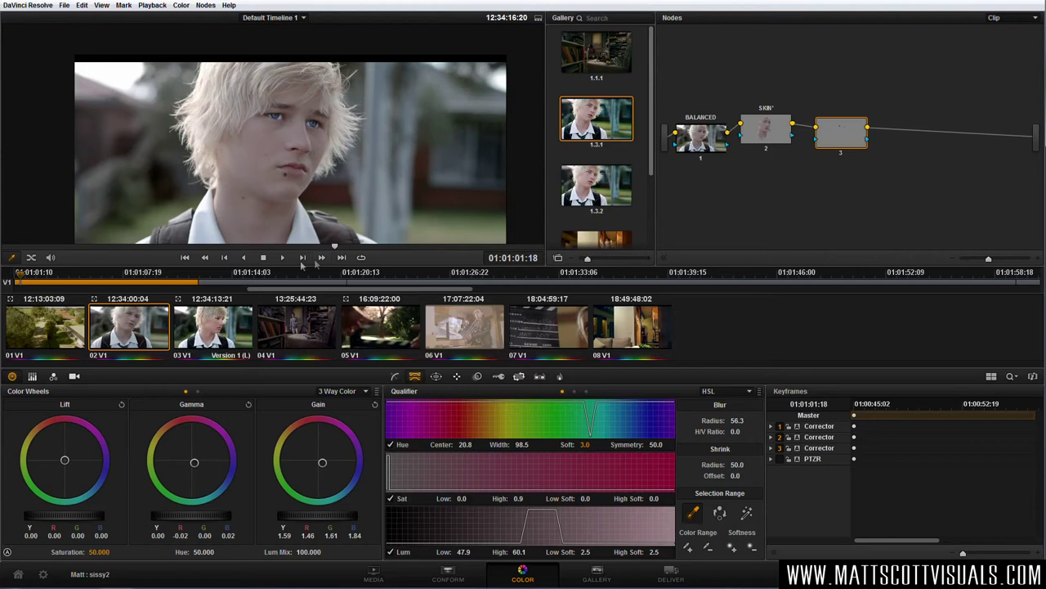
Rearrange BALANCED, SKIN' and node 3 in the node graph, spacing them out with SKIN' and node 3 raised
left_click_drag(846, 145, 784, 140)
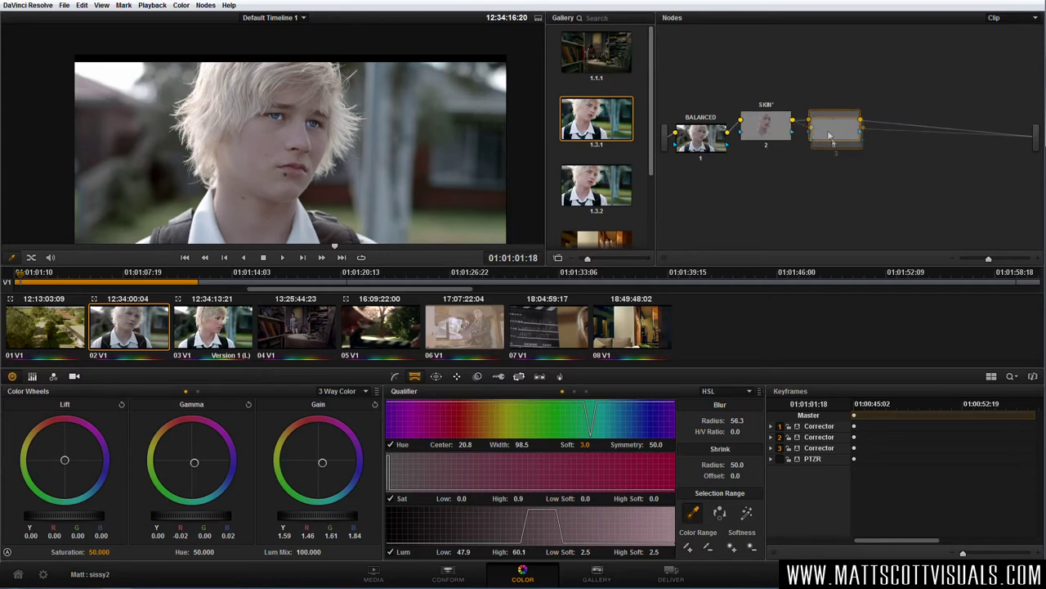
left_click(783, 139)
left_click_drag(842, 138, 846, 134)
left_click_drag(781, 130, 794, 118)
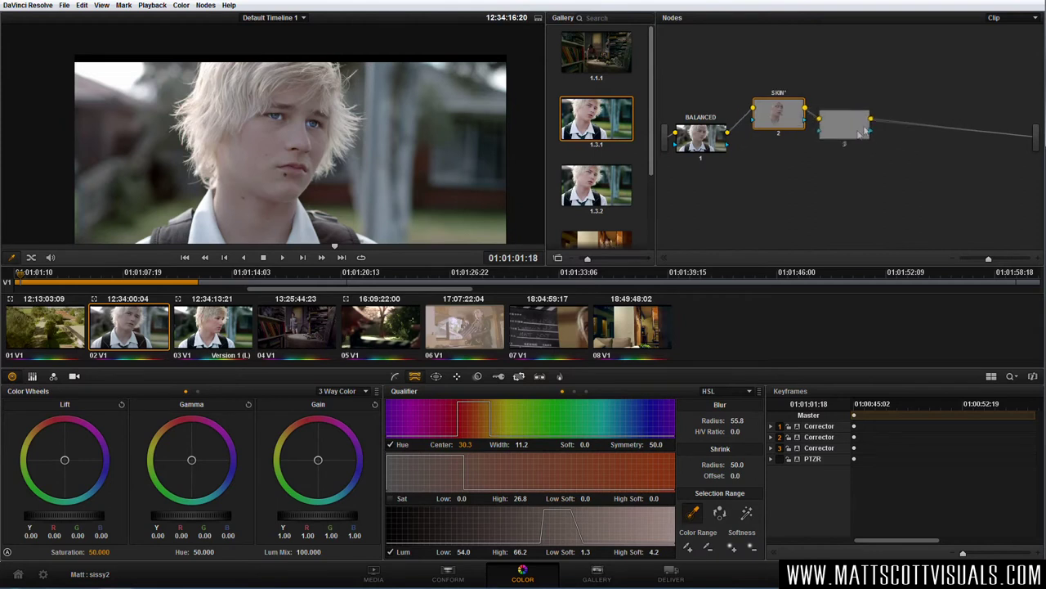
left_click_drag(863, 131, 872, 123)
left_click_drag(709, 148, 712, 139)
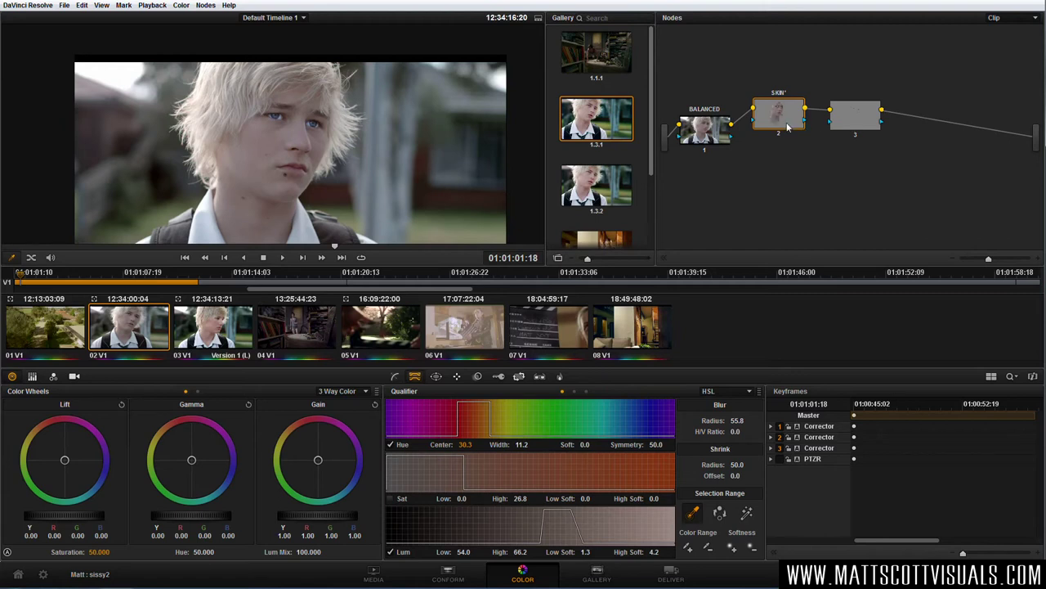
Compare the settings of node 3 and the SKIN' node and examine the boy's face up close
left_click(841, 121)
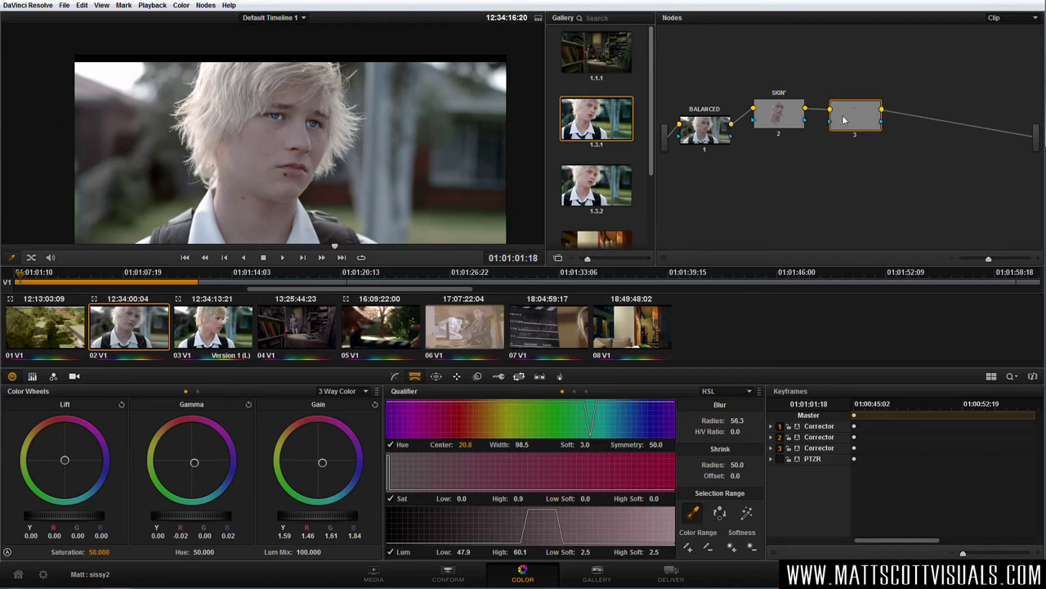
left_click(787, 118)
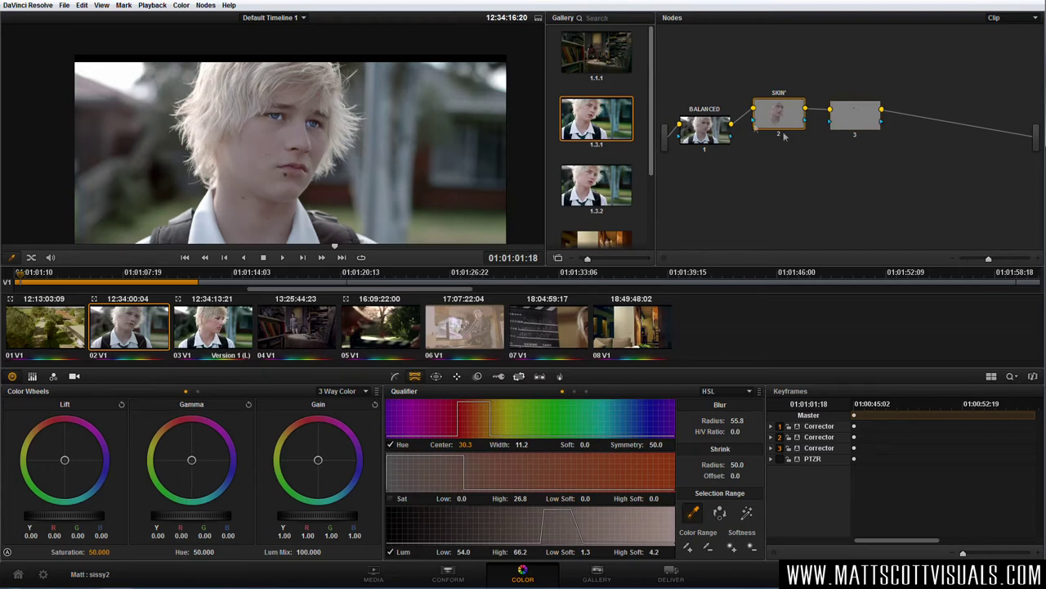
scroll(273, 134, "up", 3)
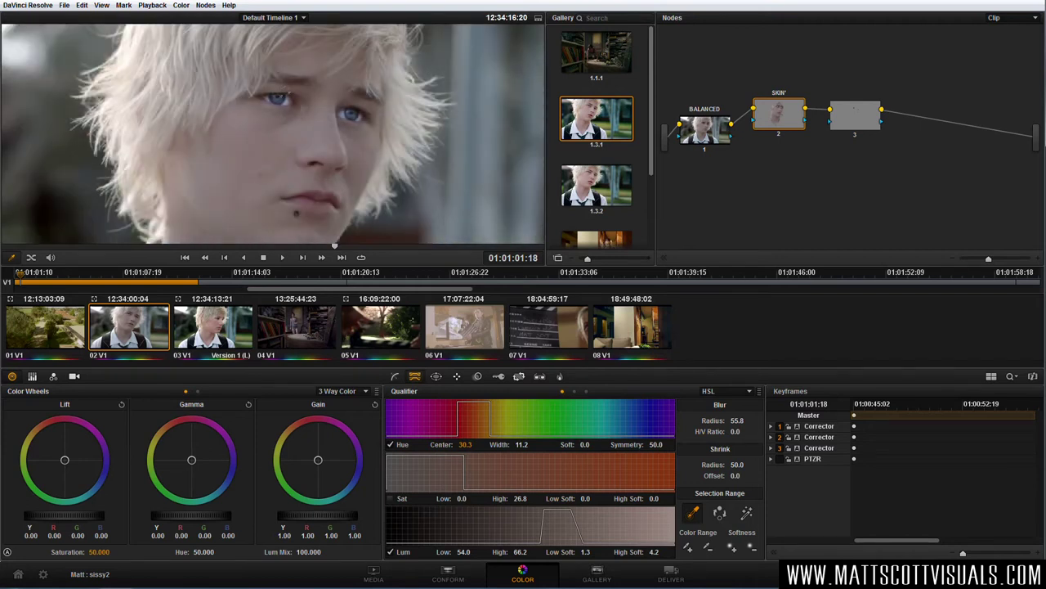
scroll(325, 123, "down", 3)
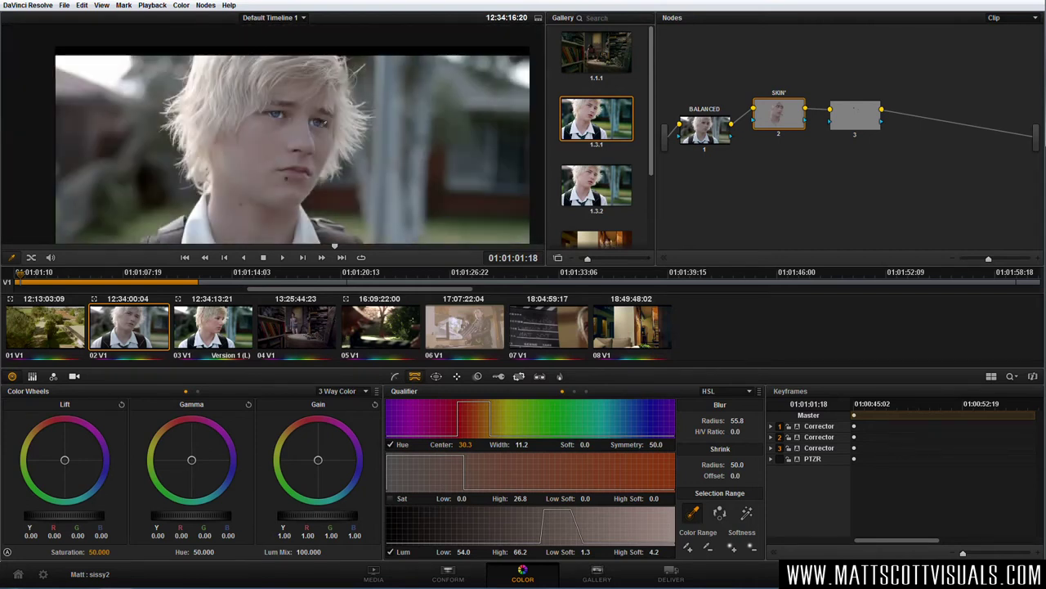
Delete node 3 with the eye correction and move the SKIN' node higher above BALANCED
left_click_drag(779, 118, 777, 103)
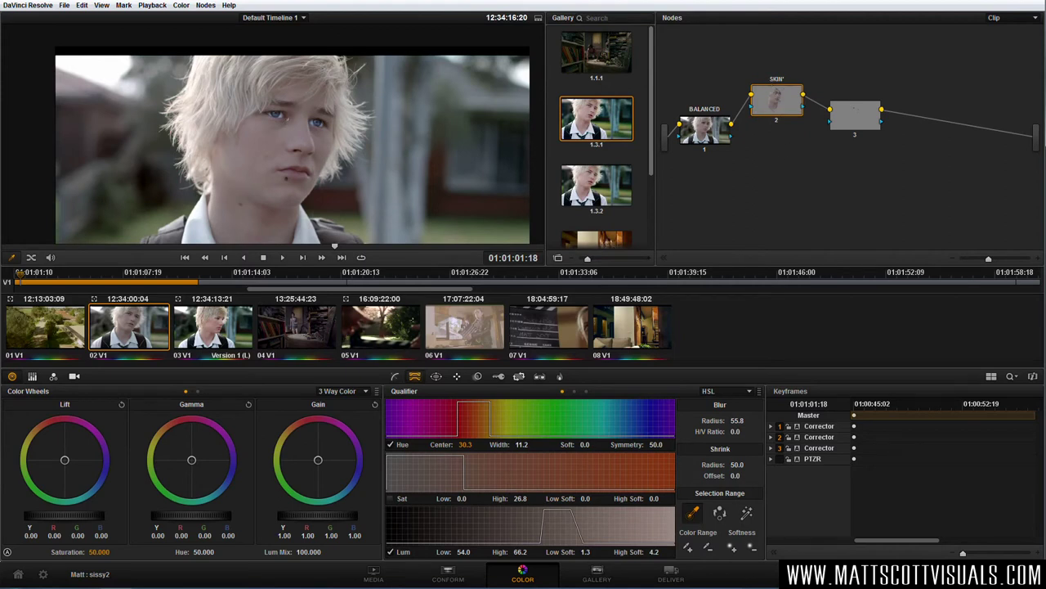
left_click_drag(840, 117, 869, 113)
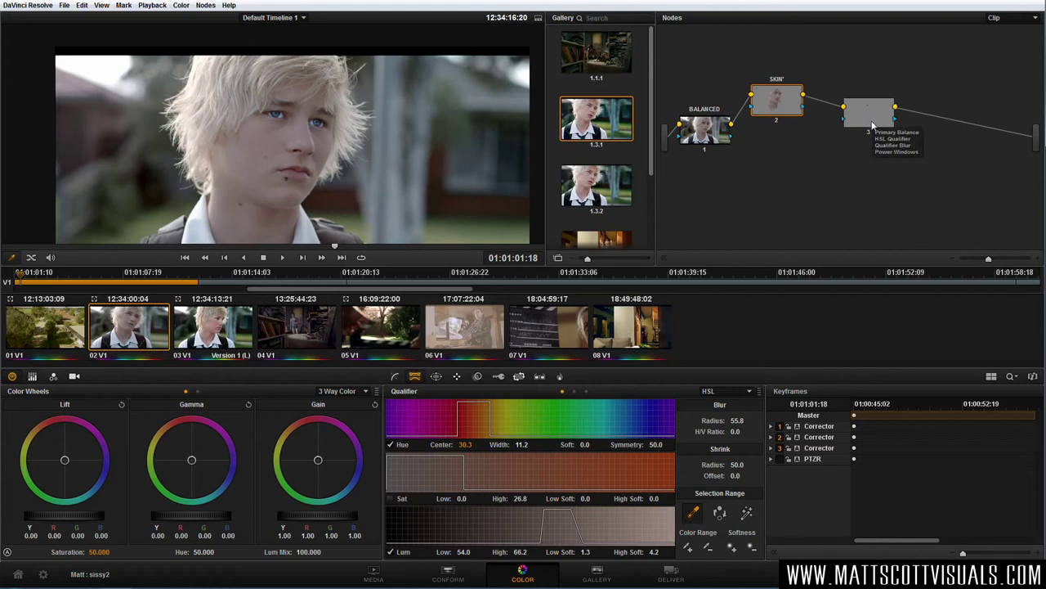
left_click(872, 125)
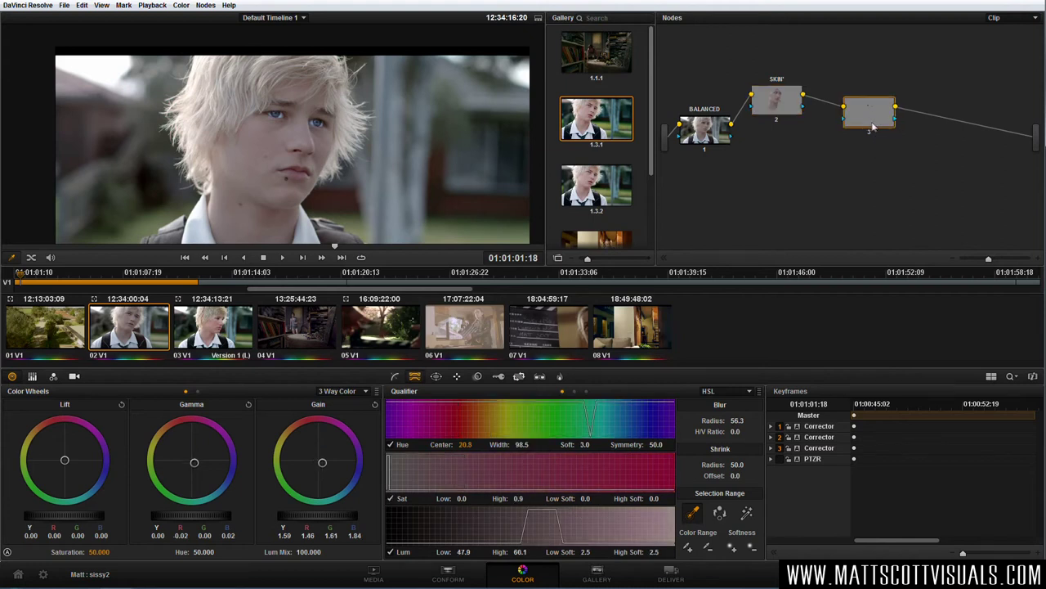
key("Delete")
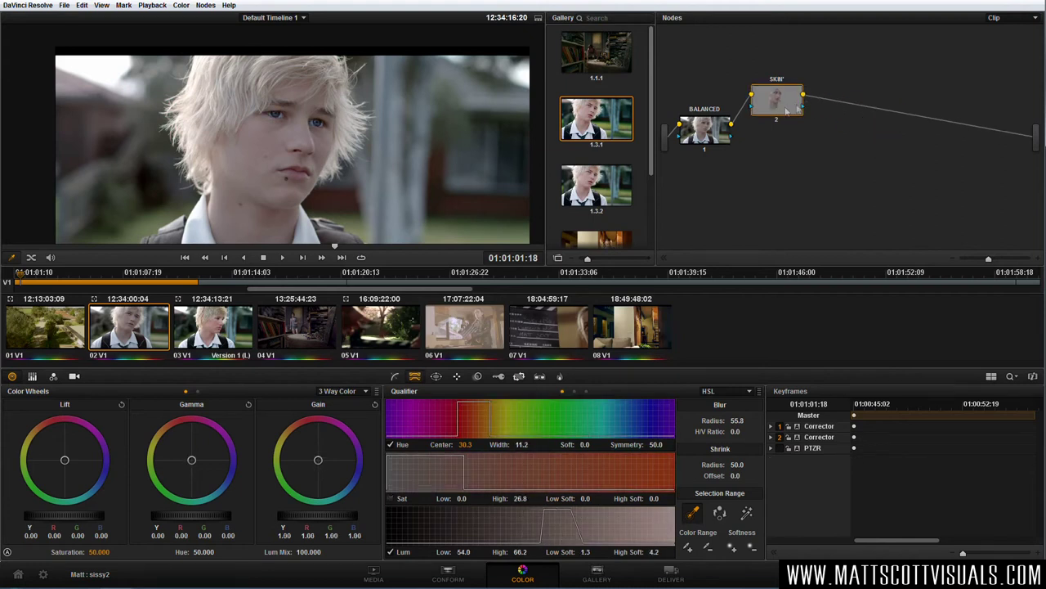
left_click_drag(786, 112, 783, 102)
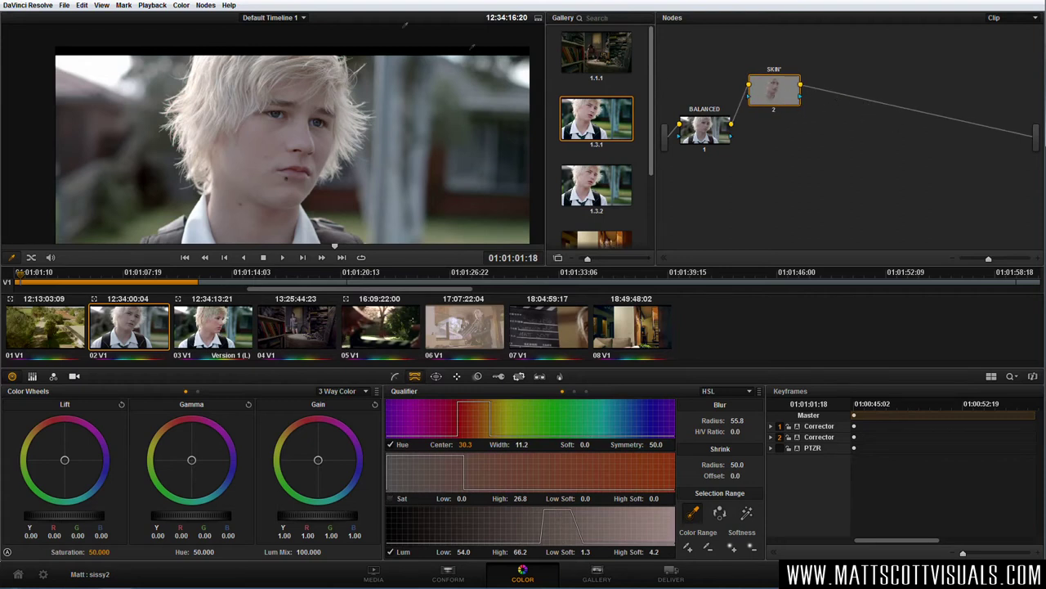
left_click_drag(856, 122, 854, 121)
Add a node parallel to SKIN' and place it below SKIN', adjusting the layout around the Parallel mixer
left_click(181, 5)
left_click(205, 5)
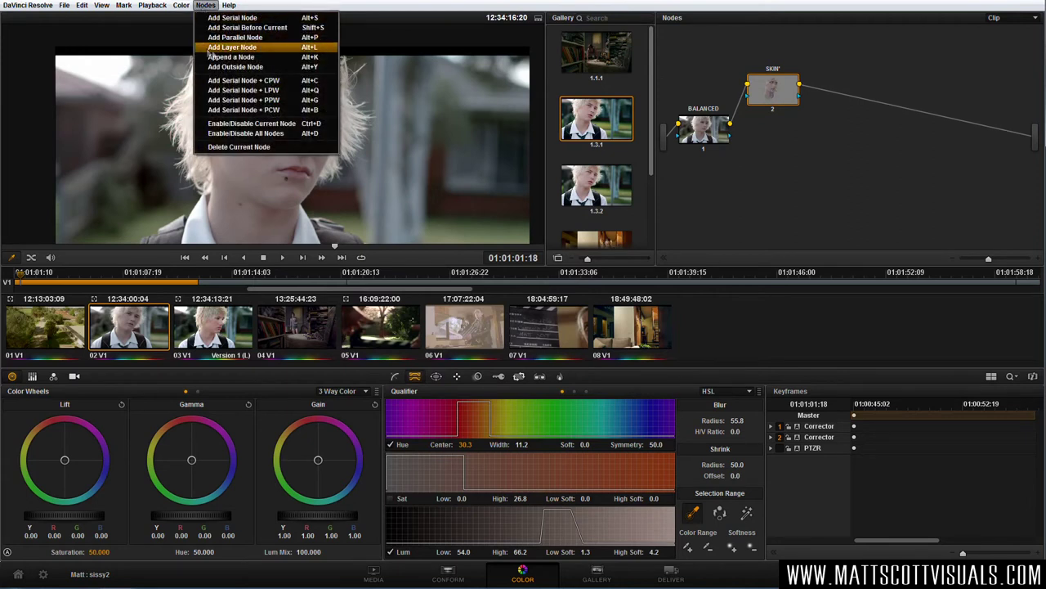
left_click(261, 36)
left_click_drag(825, 122, 836, 128)
left_click_drag(770, 147, 755, 169)
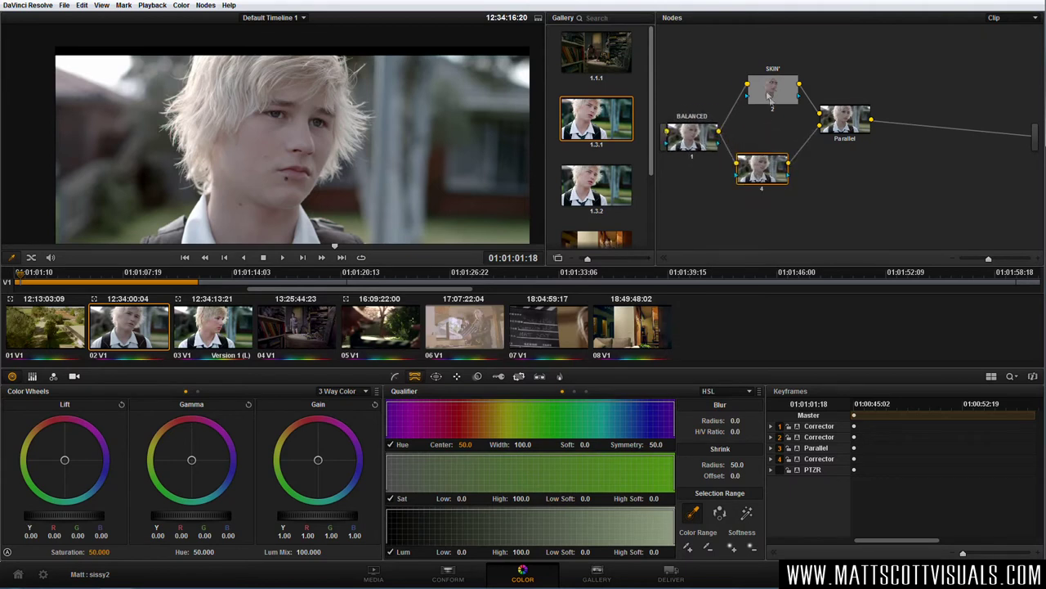
Line up SKIN' directly above parallel node 4 and center the Parallel mixer between the two branches
left_click_drag(770, 99, 745, 98)
left_click_drag(760, 163, 756, 155)
left_click_drag(757, 98, 760, 104)
left_click_drag(756, 160, 762, 165)
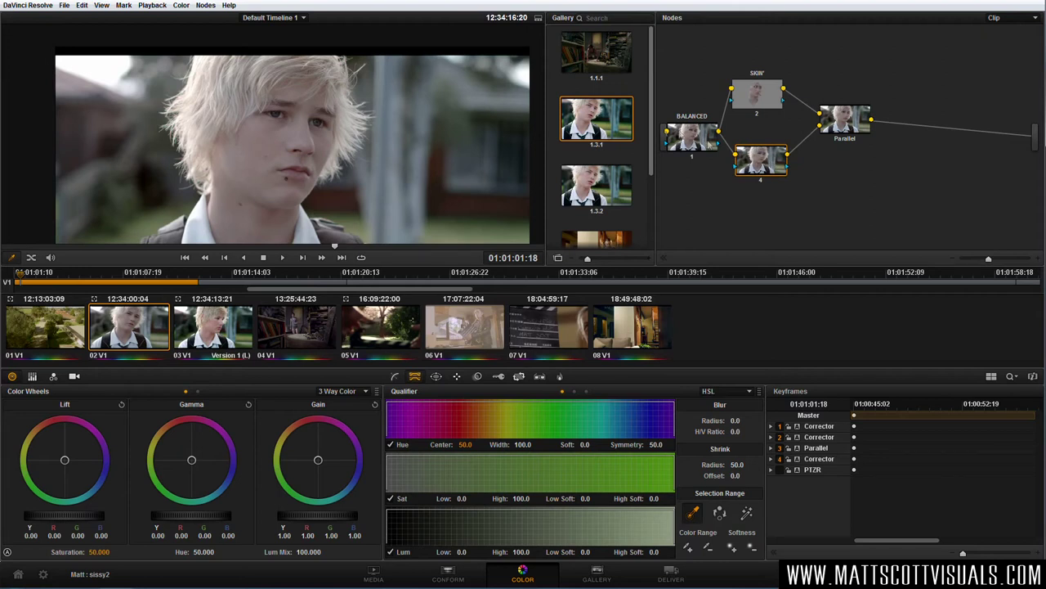
left_click_drag(769, 106, 772, 114)
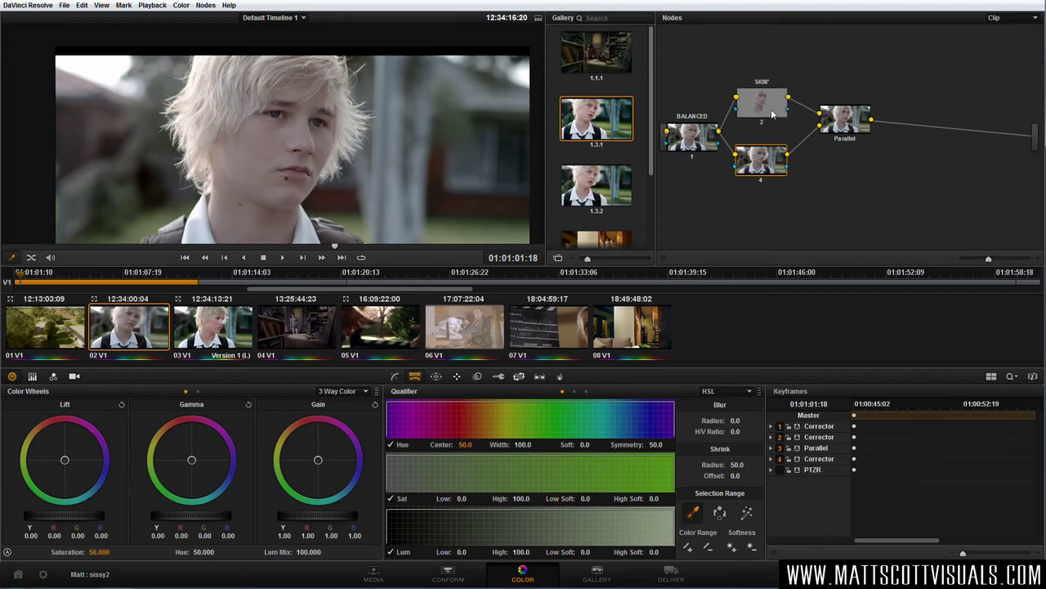
left_click(765, 109)
left_click_drag(843, 132, 845, 143)
left_click(768, 166)
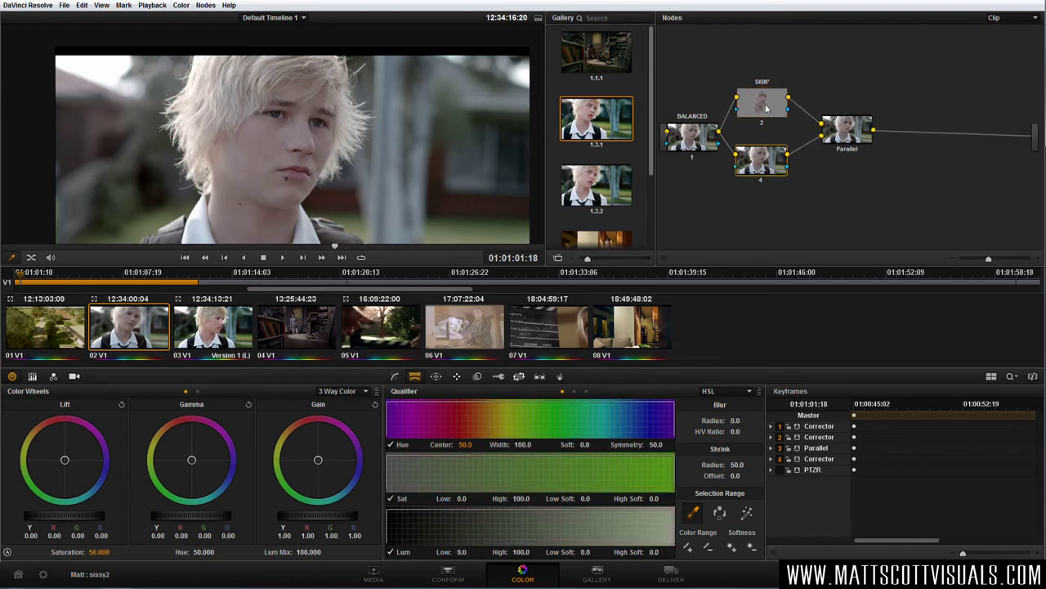
Add another node parallel to SKIN' as a third branch into the Parallel mixer
left_click(766, 109)
left_click(205, 6)
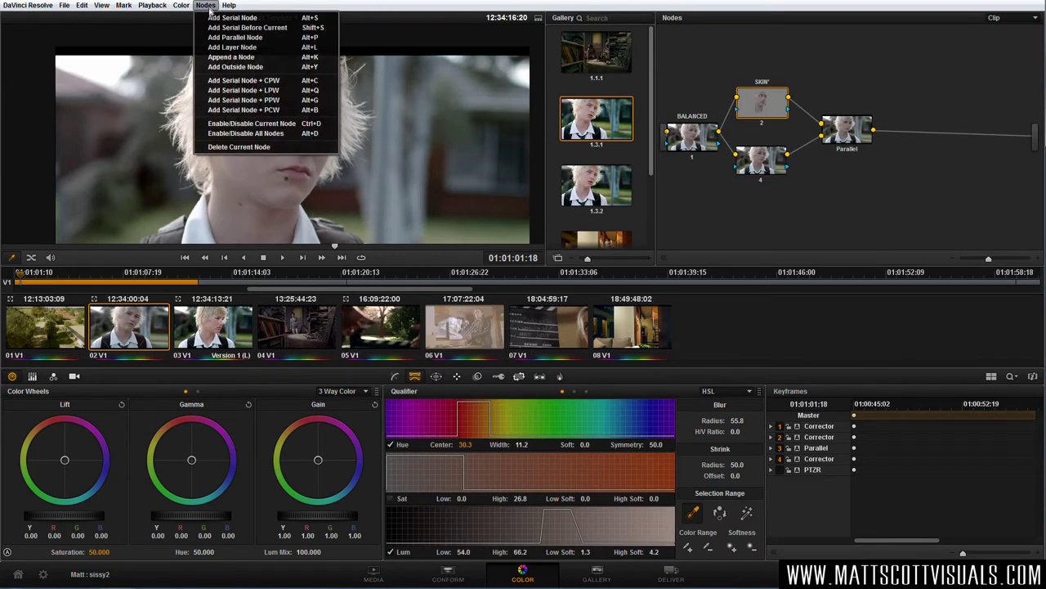
left_click(234, 37)
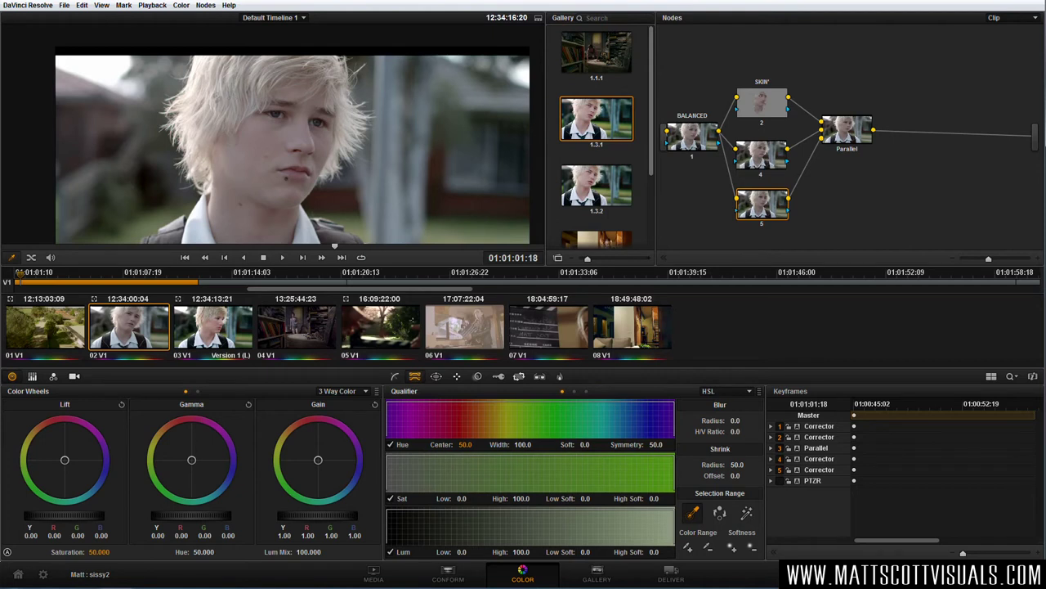
Label parallel node 4 as HAIR
scroll(233, 82, "down", 2)
scroll(286, 161, "up", 1)
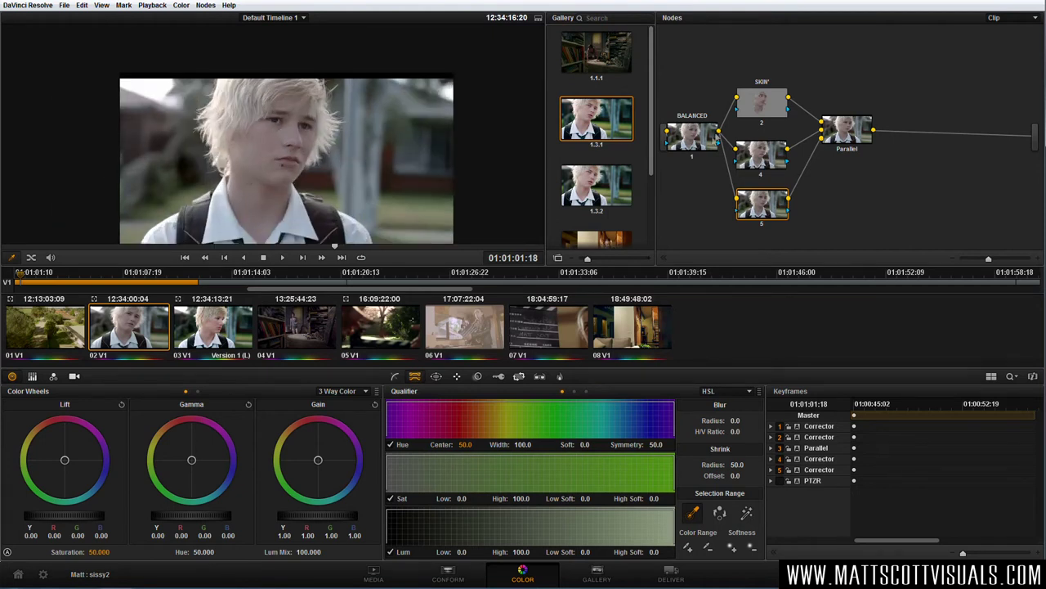
left_click(769, 163)
right_click(771, 164)
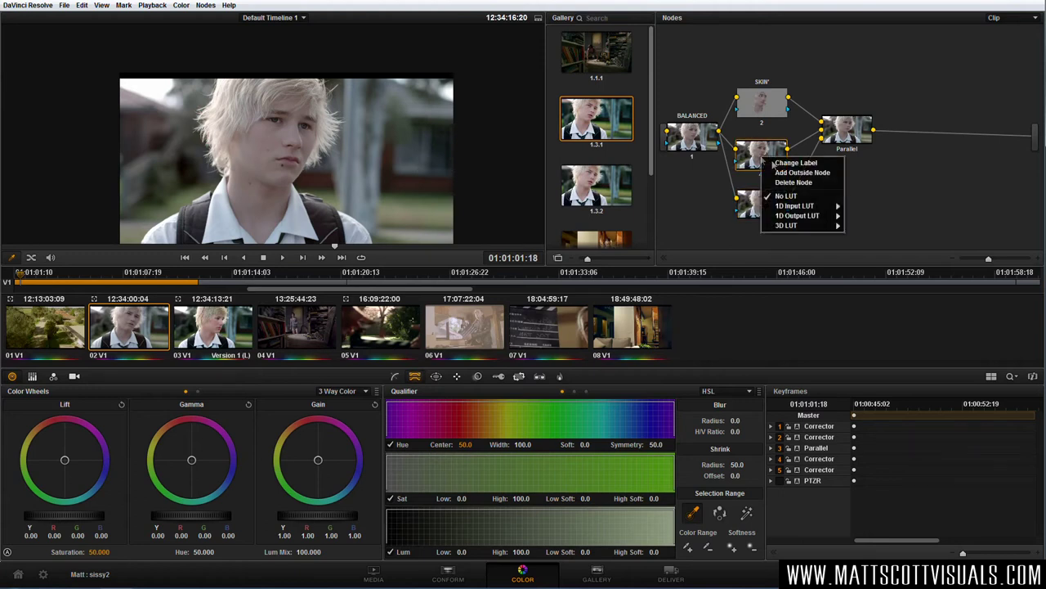
left_click(800, 163)
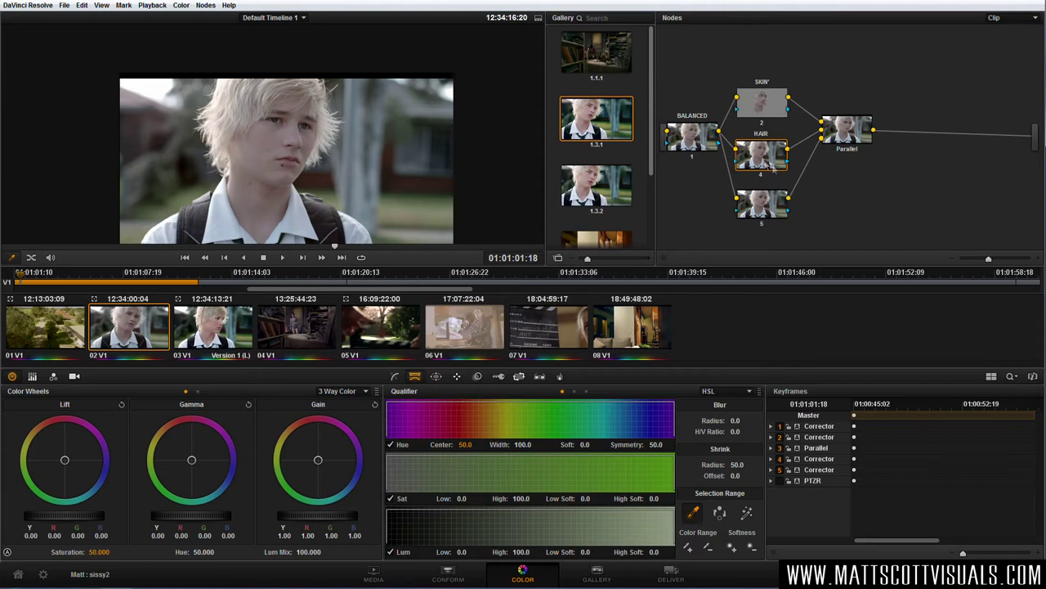
Key the blond hair on the HAIR node with Hue Center 41.3, Width 42.7, Sat High 3.6, Lum Low 64.7, High 79.5 and Blur Radius 36.0
left_click(437, 376)
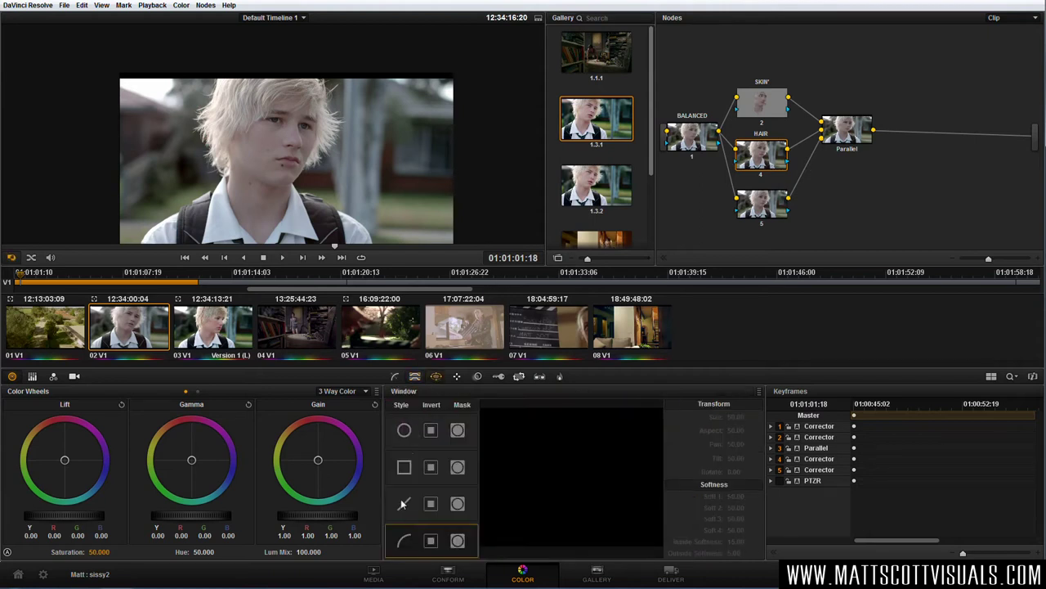
left_click(416, 377)
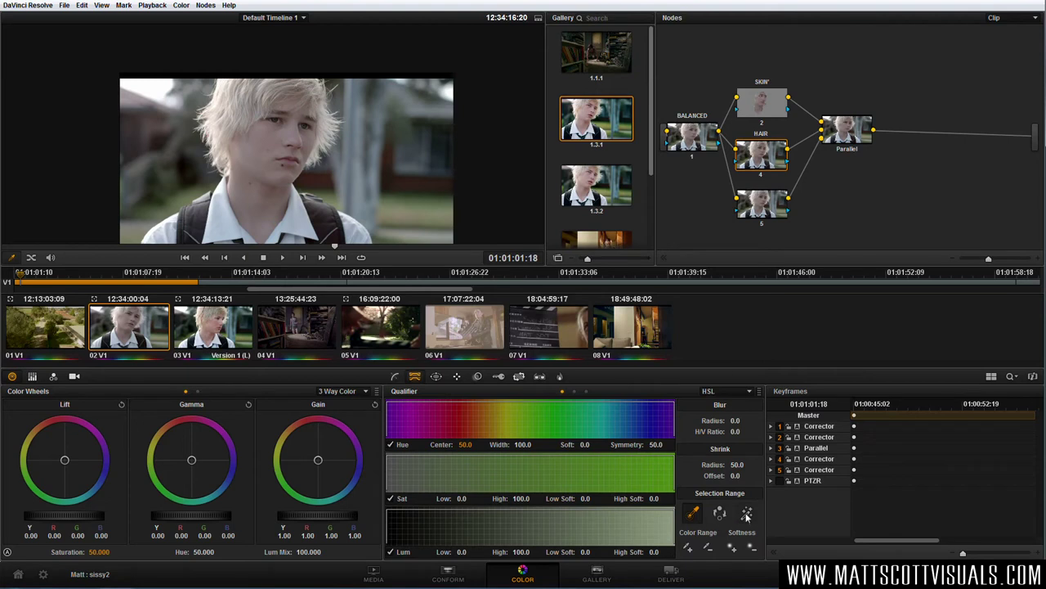
left_click(230, 82)
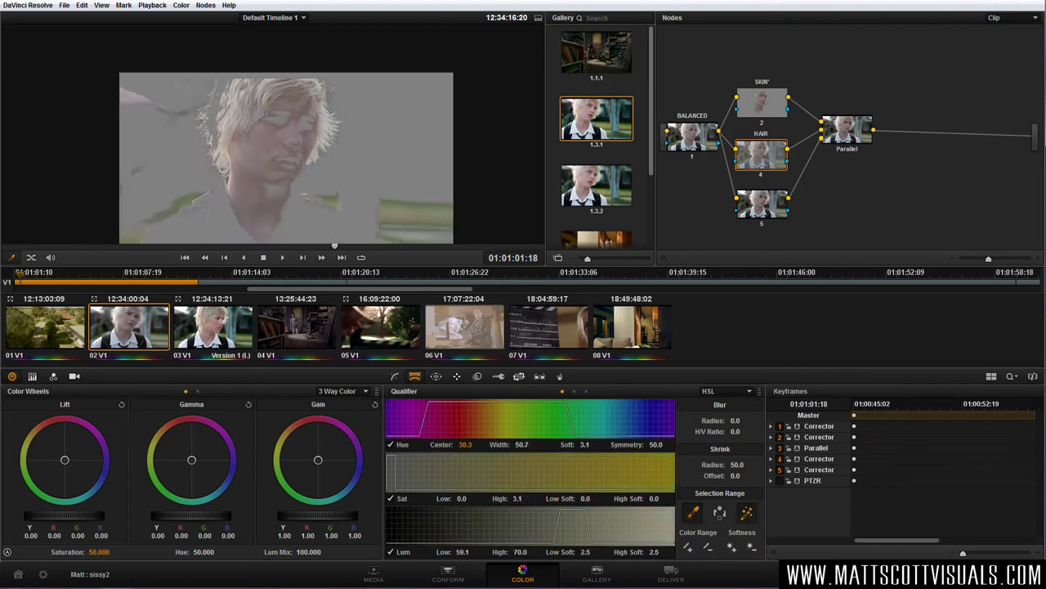
left_click_drag(230, 82, 196, 131)
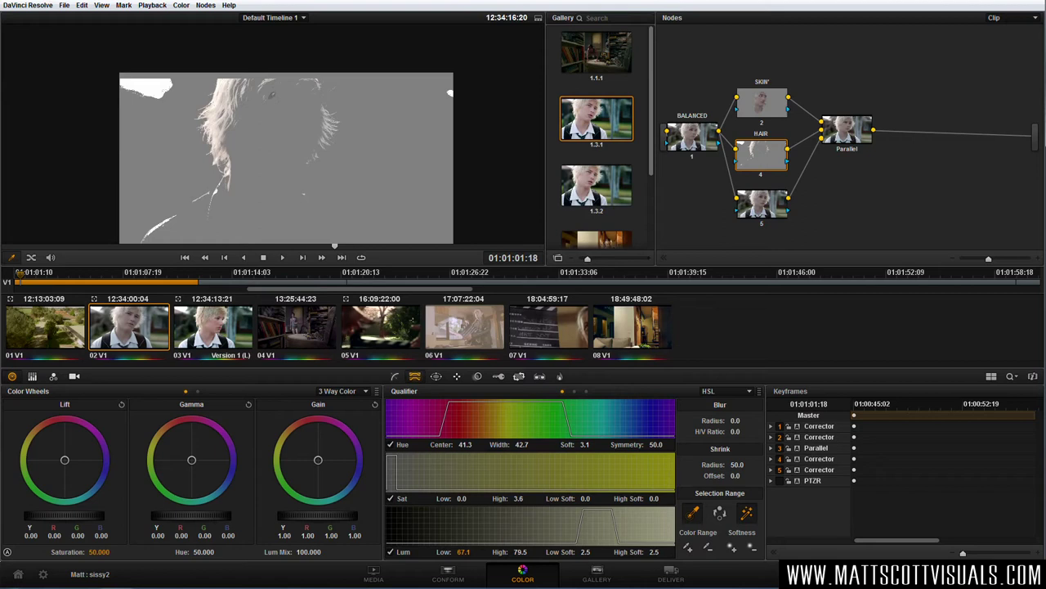
left_click_drag(463, 552, 476, 552)
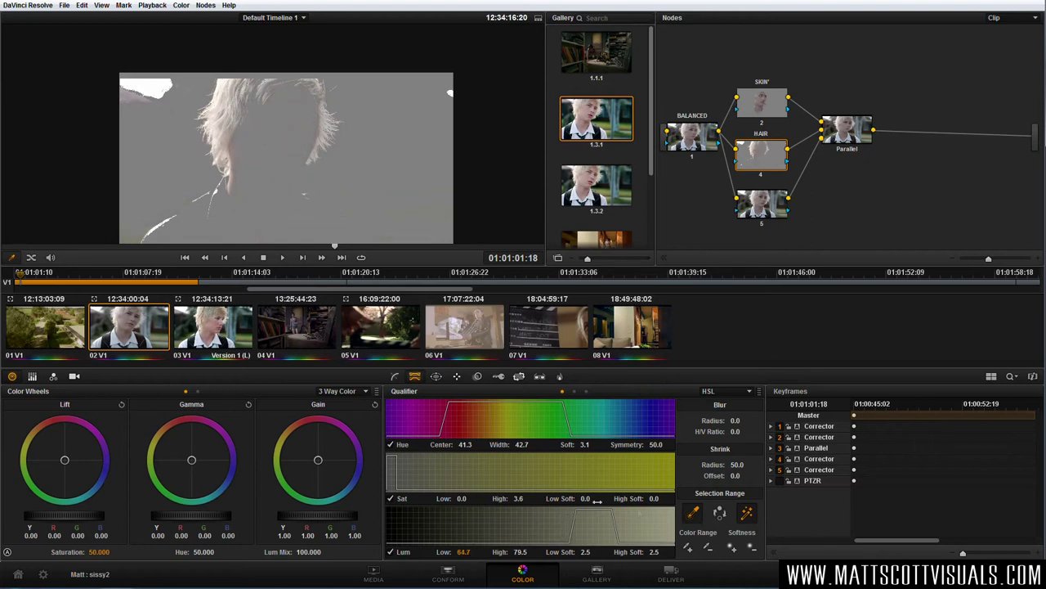
left_click_drag(736, 420, 745, 420)
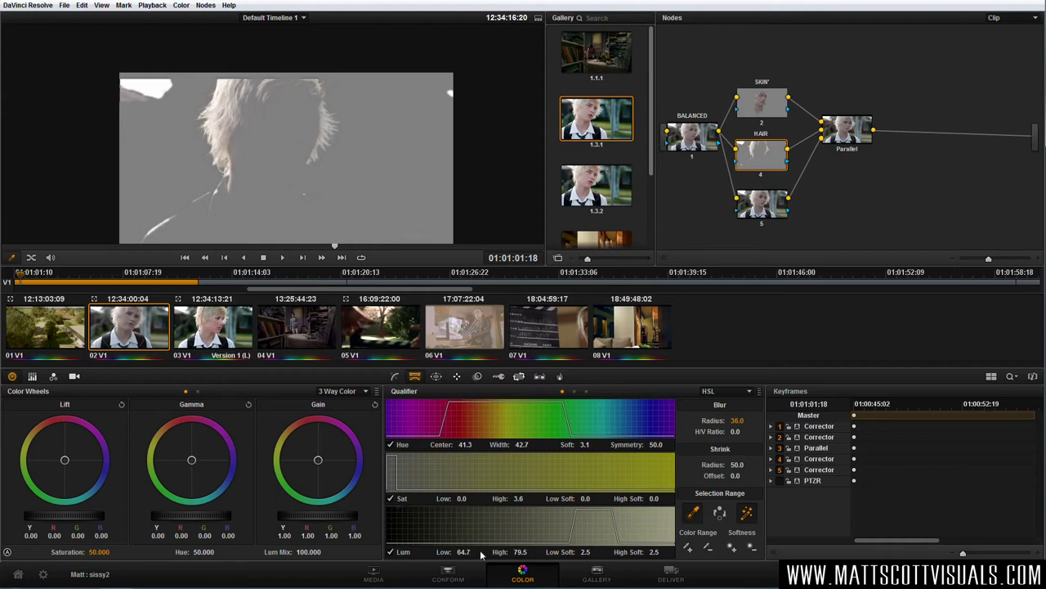
Refine the HAIR key with Lum Low 61.5, Hue Center 51.8, Hue Width 31.9 and Shrink Radius 51.8
left_click_drag(465, 551, 455, 552)
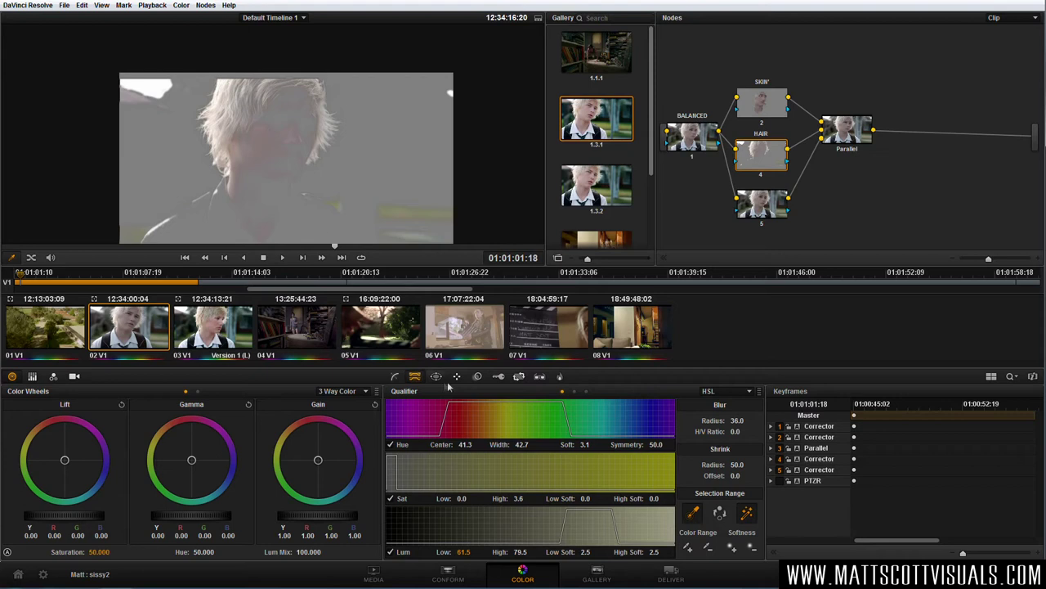
left_click_drag(522, 441, 476, 444)
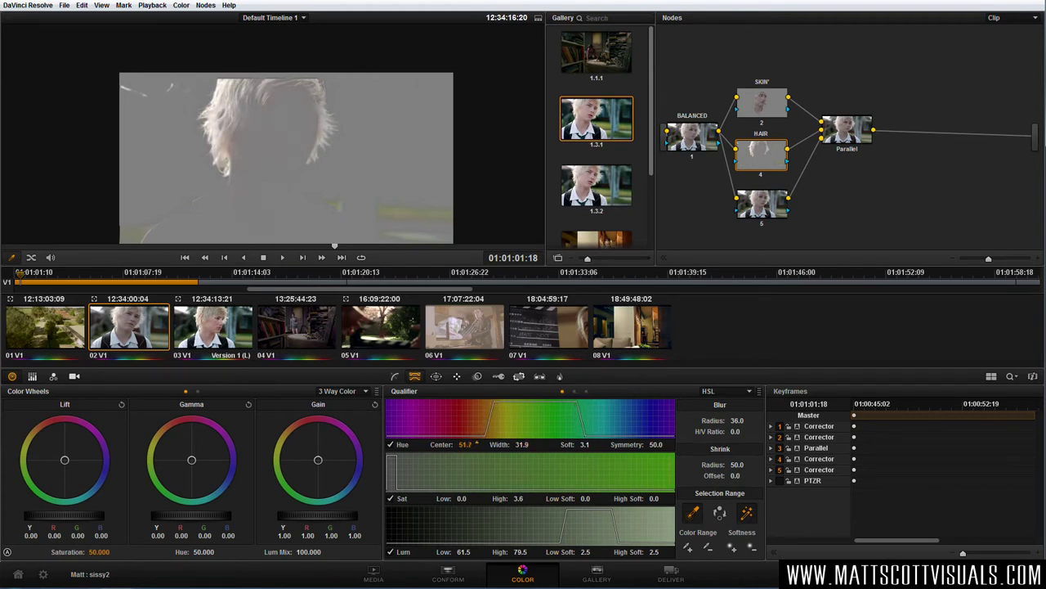
left_click_drag(739, 464, 747, 464)
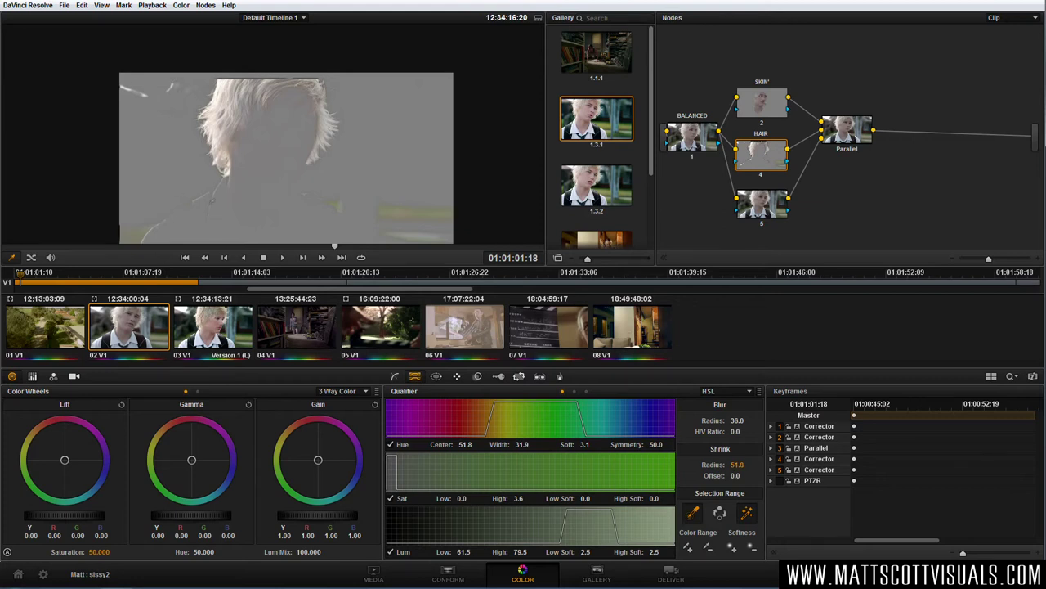
Add a circular window to the HAIR node and size it into a soft circle enclosing all of the boy's hair
left_click(437, 376)
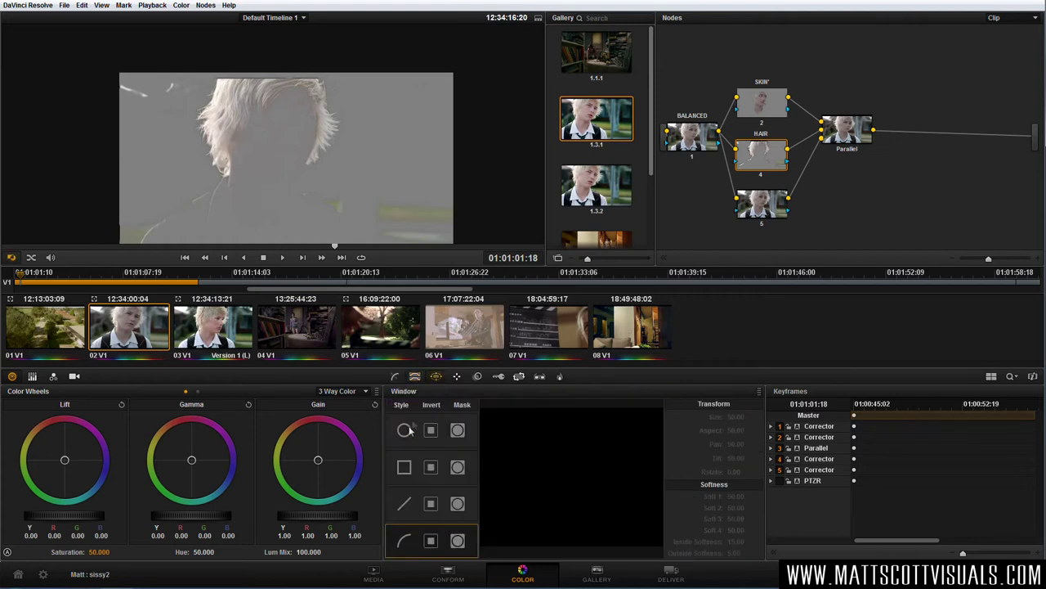
left_click(404, 430)
left_click_drag(287, 172, 277, 219)
left_click_drag(185, 150, 252, 142)
left_click(457, 377)
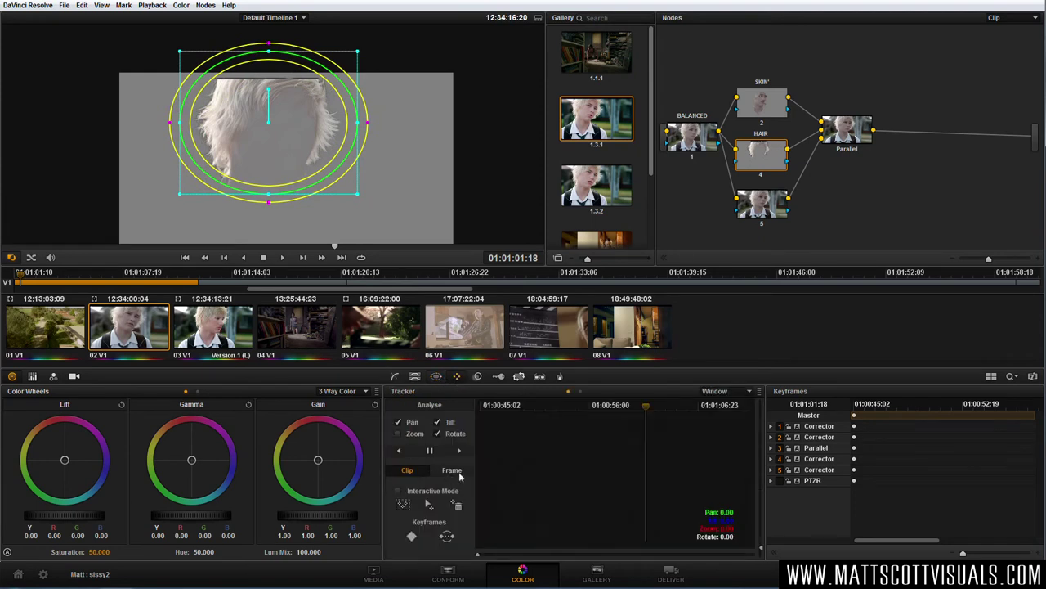
left_click_drag(268, 201, 268, 218)
left_click_drag(273, 178, 275, 169)
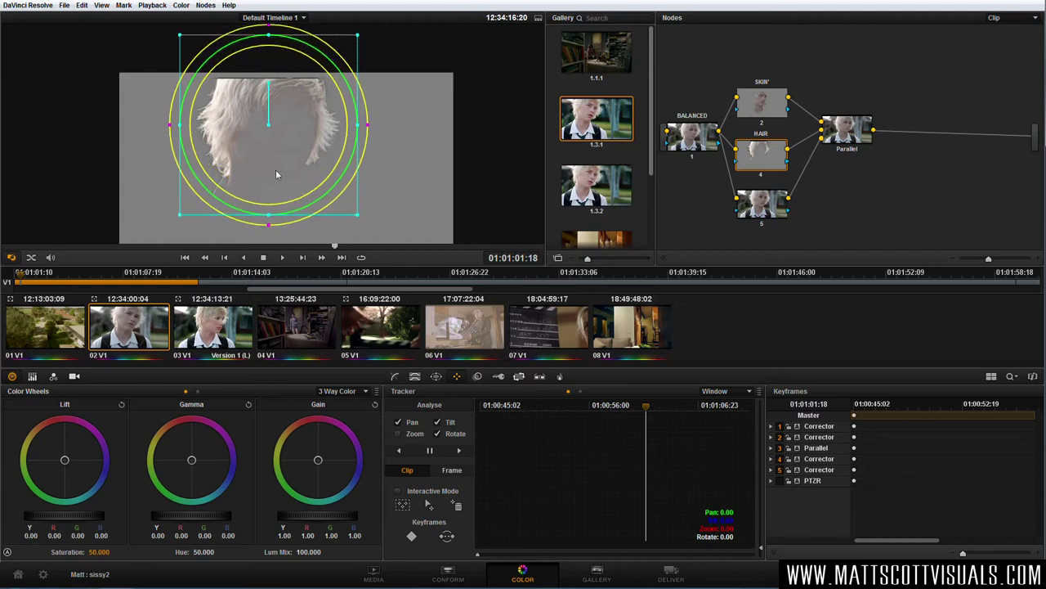
Track the HAIR window forward from the current frame, and backward from about 01:01:01:17 towards the clip's start
left_click(458, 450)
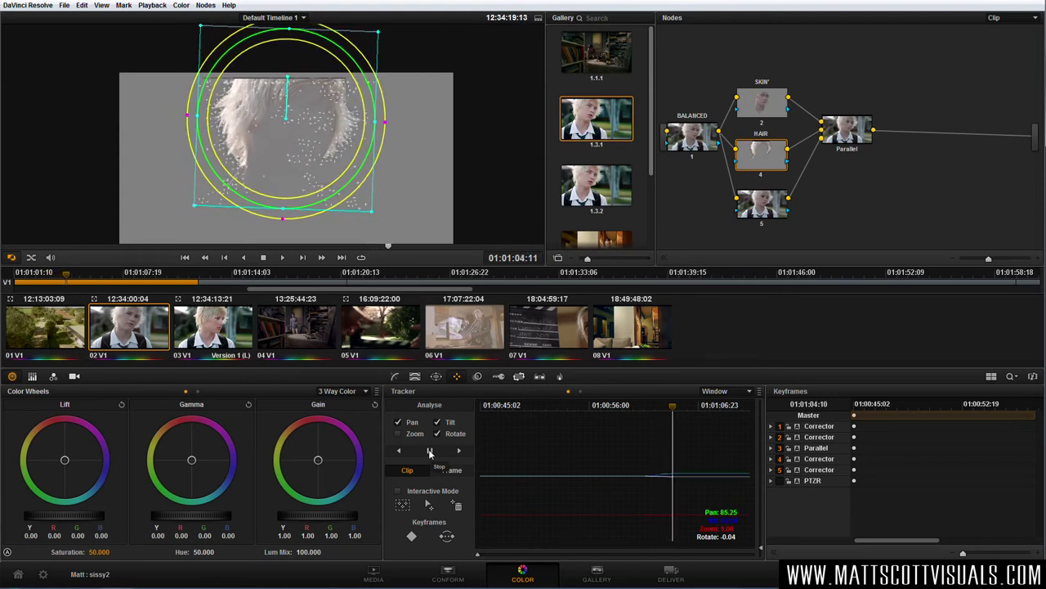
left_click(430, 451)
left_click_drag(669, 411, 646, 418)
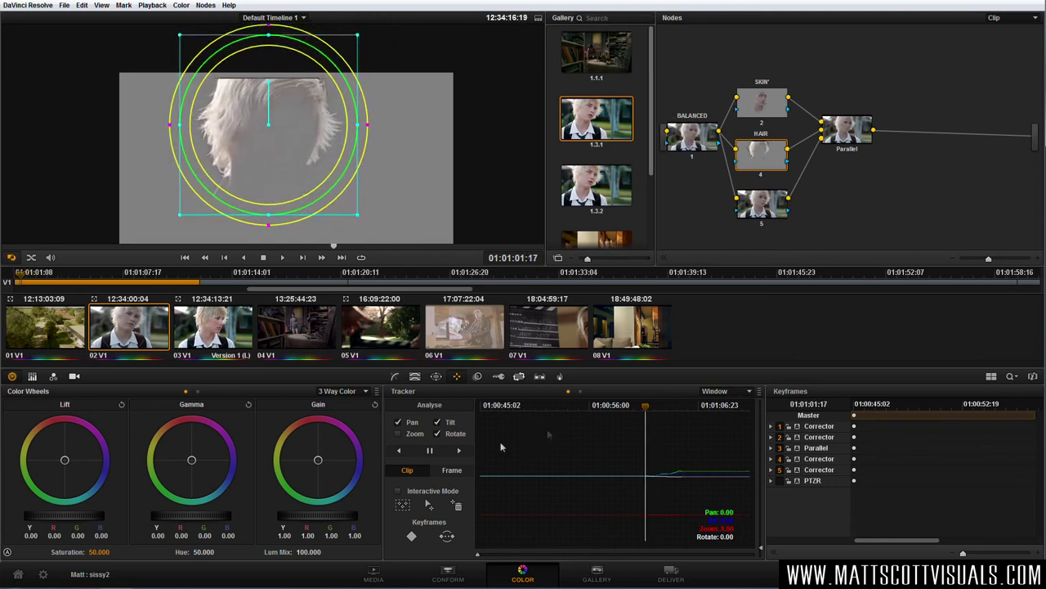
left_click(400, 451)
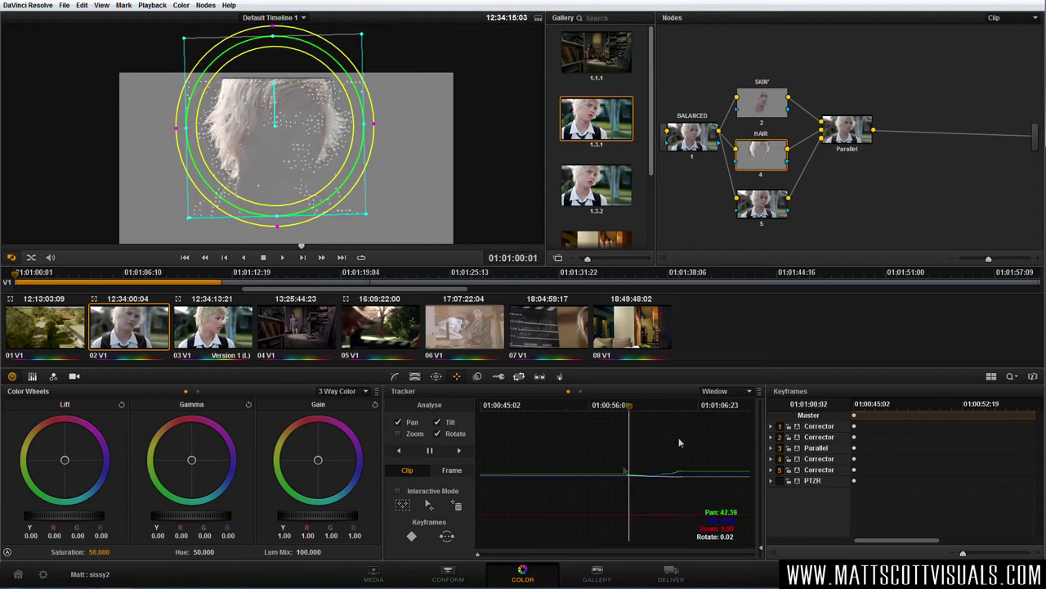
left_click(430, 451)
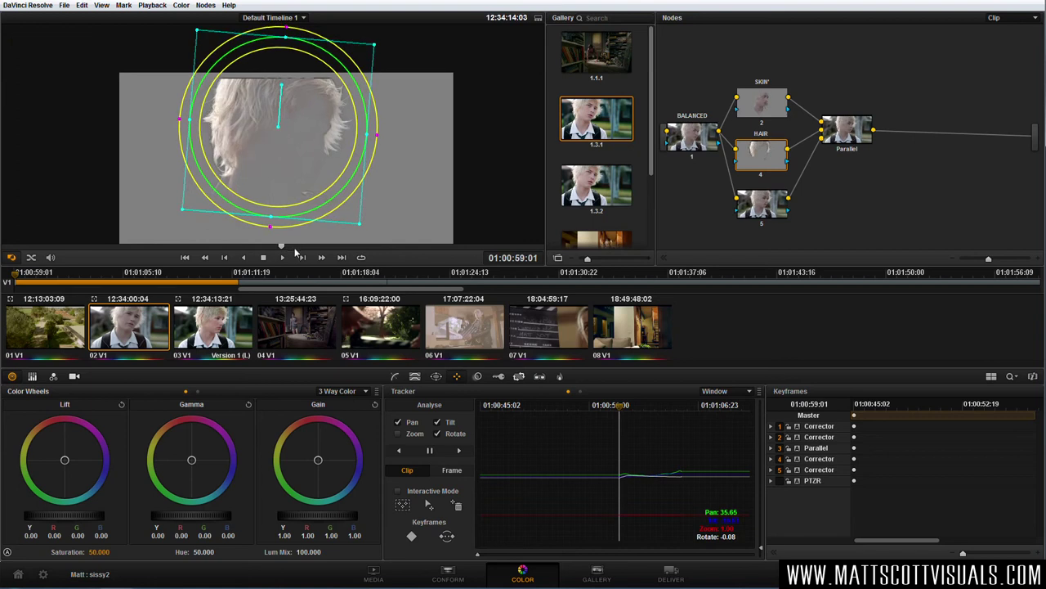
Keyframe the HAIR window at 01:01:11:05 and near the clip's end, shifting the circle up and left to follow the head
left_click_drag(291, 247, 520, 258)
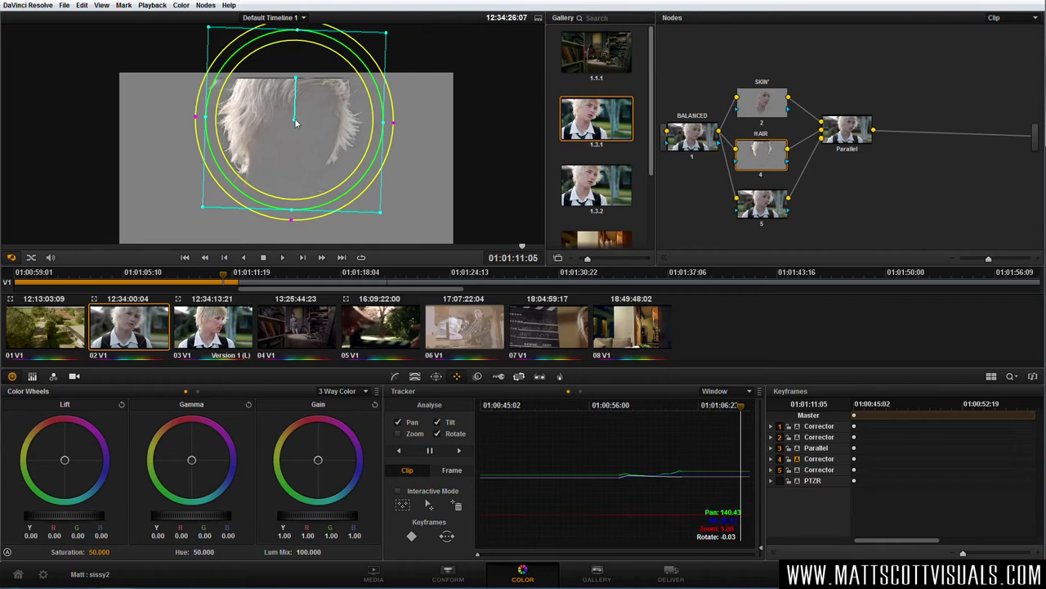
left_click_drag(296, 119, 294, 117)
left_click(962, 554)
left_click_drag(962, 554, 965, 554)
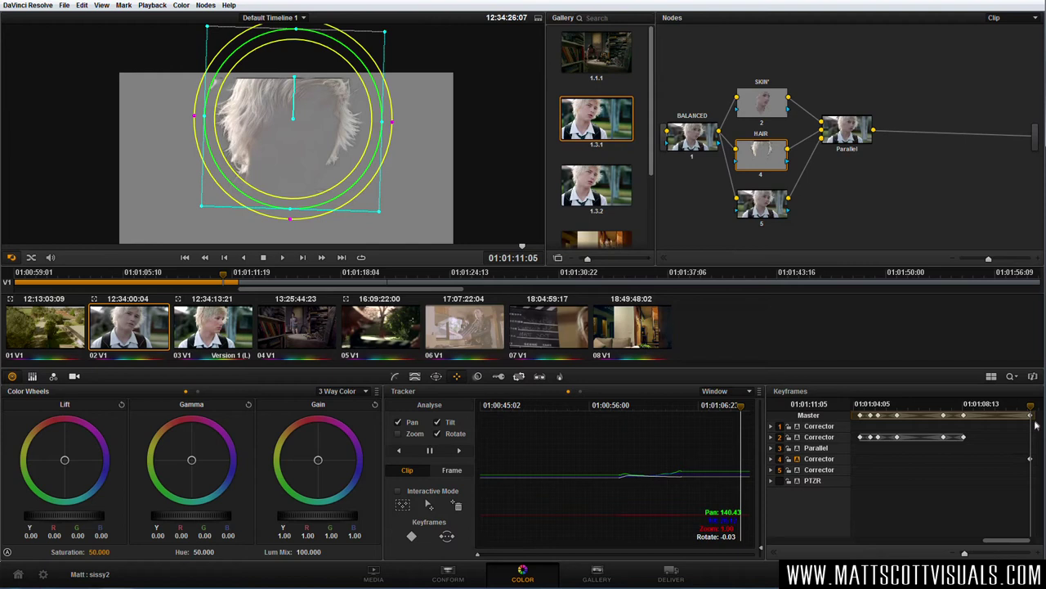
left_click_drag(999, 546, 1021, 544)
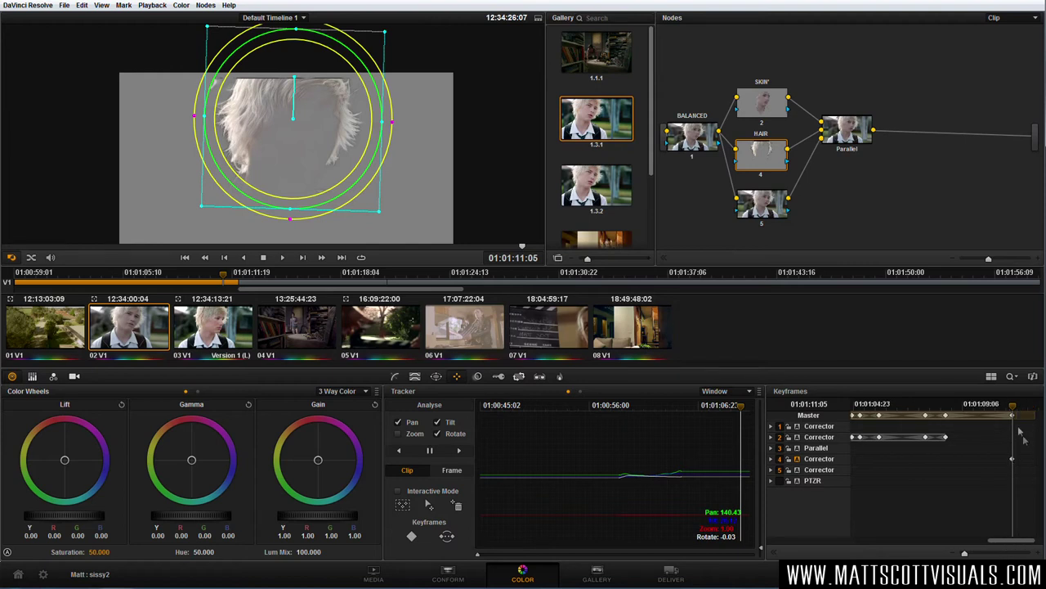
left_click_drag(1018, 409, 1034, 410)
left_click_drag(313, 153, 151, 83)
Add intermediate HAIR window keyframes around 01:01:11:19, recentering the circle on the hair as the head moves out of frame
left_click_drag(1031, 406, 1022, 411)
left_click_drag(275, 158, 287, 162)
left_click_drag(1022, 411, 1026, 412)
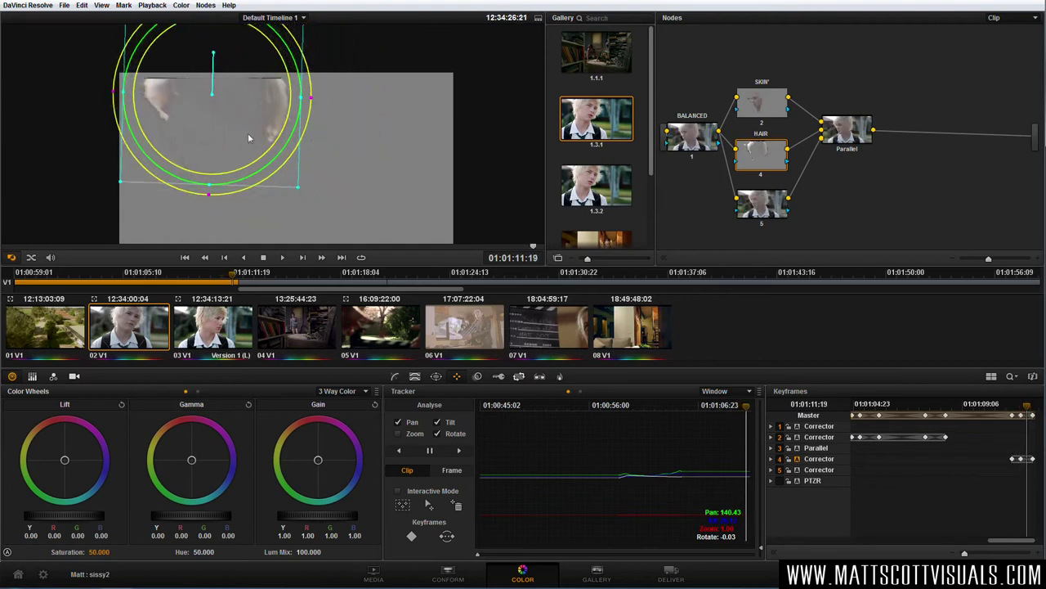
left_click_drag(249, 138, 254, 141)
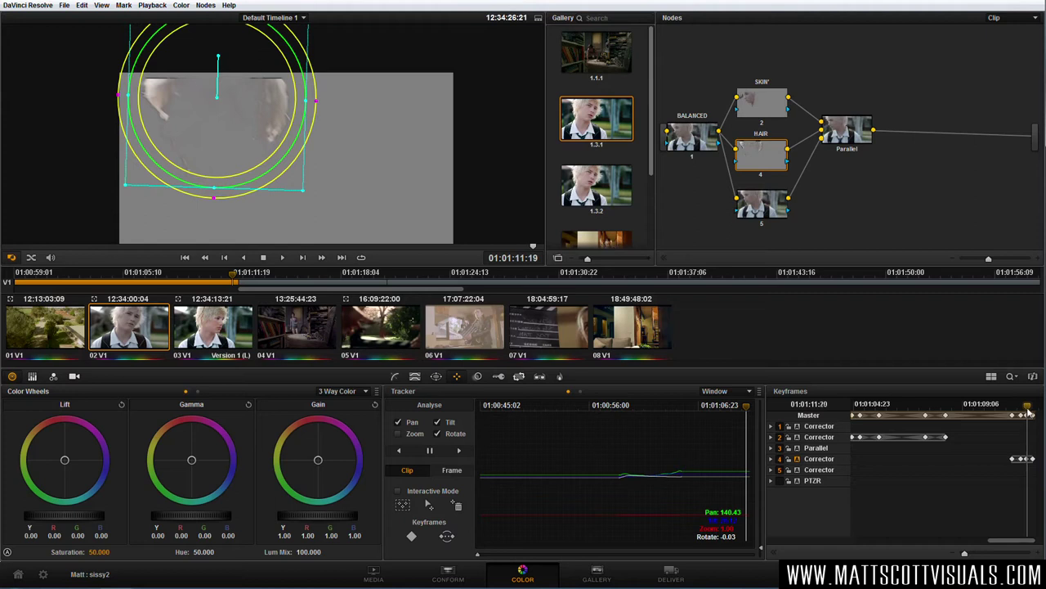
left_click_drag(1029, 413, 1029, 413)
left_click_drag(230, 117, 242, 115)
mouse_move(1027, 408)
left_mouse_down()
mouse_move(1011, 417)
mouse_move(1031, 417)
mouse_move(1016, 417)
left_mouse_up()
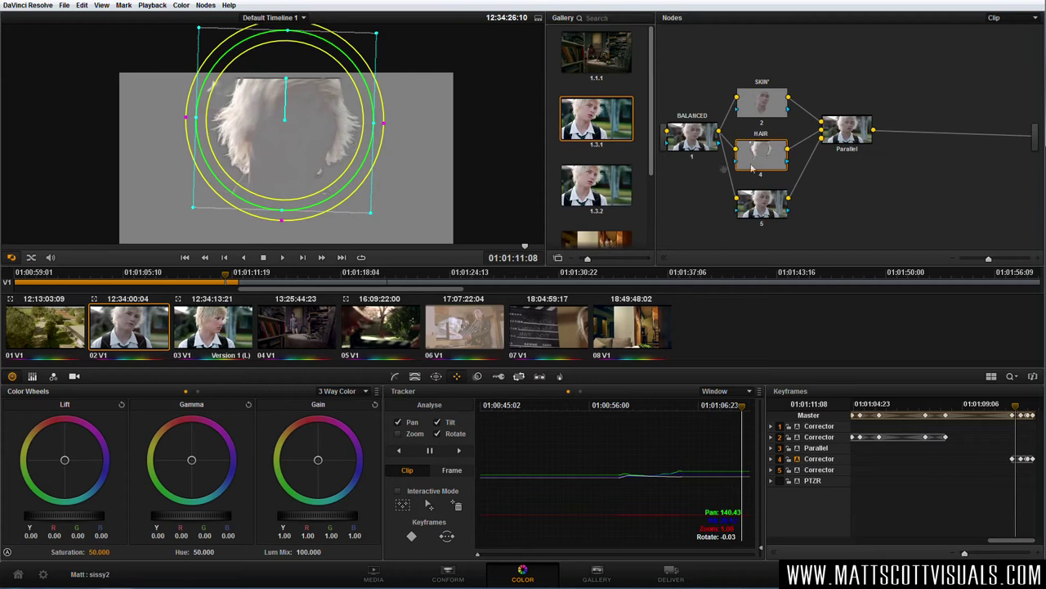
Space out the parallel nodes by moving SKIN' slightly up and node 5 slightly right
left_click_drag(767, 107, 766, 100)
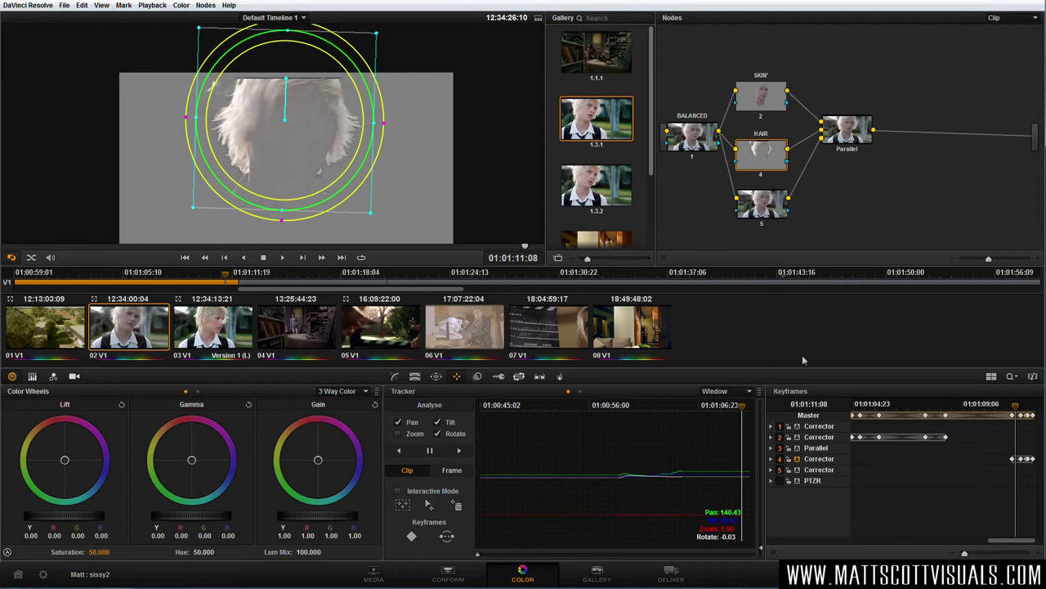
left_click(766, 206)
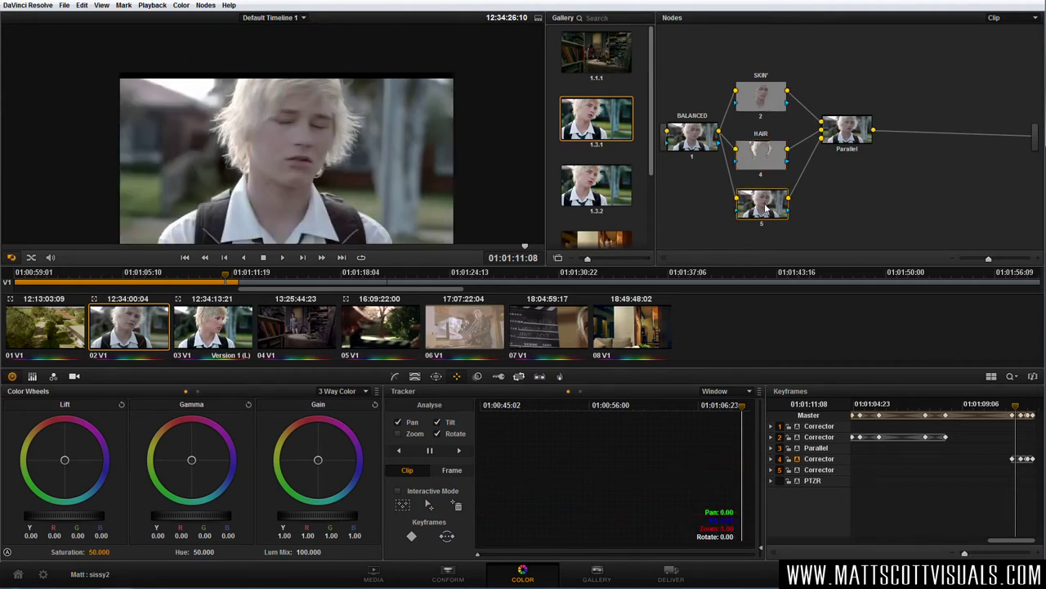
left_click_drag(762, 204, 773, 206)
At 01:00:57:04, fit a circular window on node 5 over both eyes with Size 7.21, Aspect 88.59, Pan 51.06, Tilt 53.24 and Rotate 10.28
left_click_drag(167, 249, 244, 249)
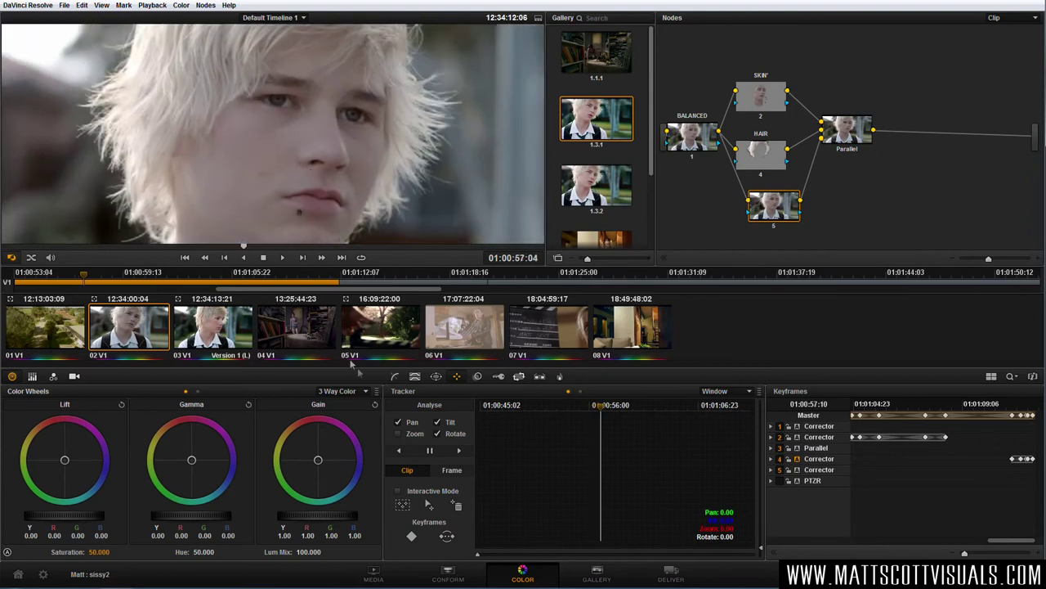
left_click(437, 377)
left_click(404, 430)
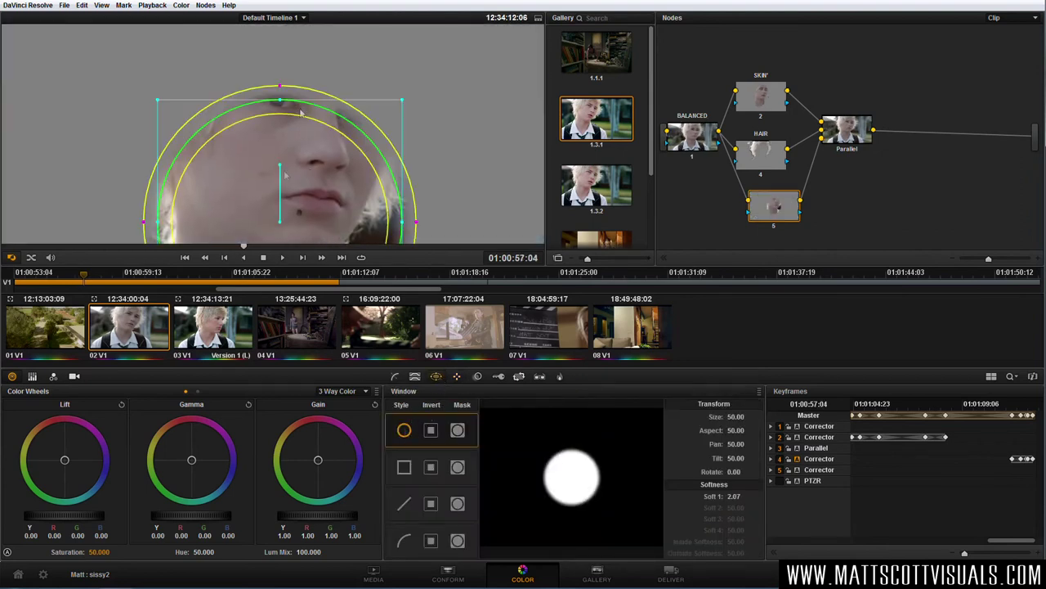
scroll(279, 224, "down", 3)
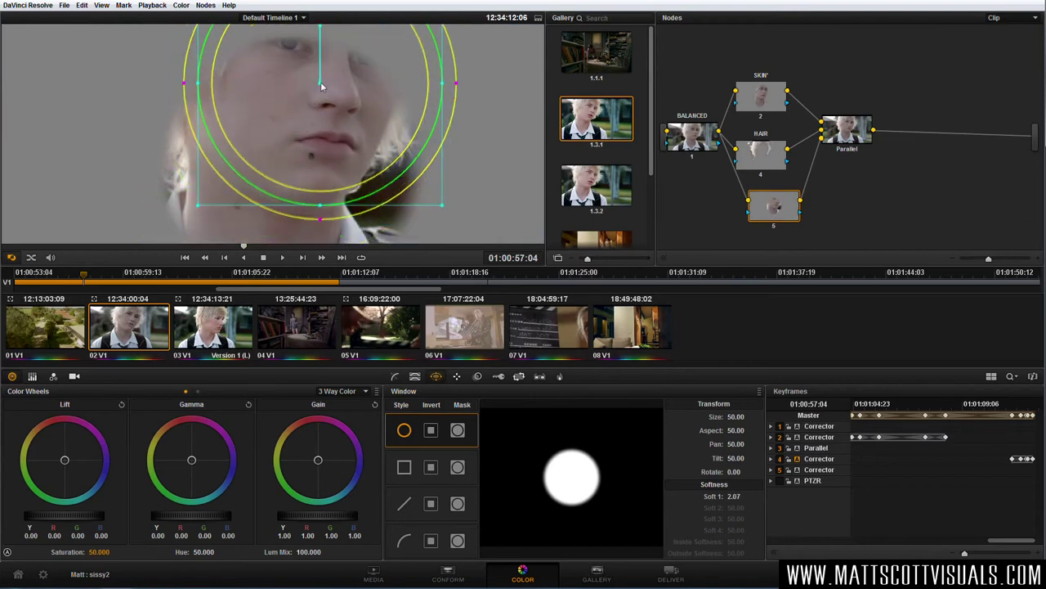
left_click_drag(301, 168, 317, 123)
left_click_drag(397, 137, 414, 141)
left_click_drag(315, 143, 312, 151)
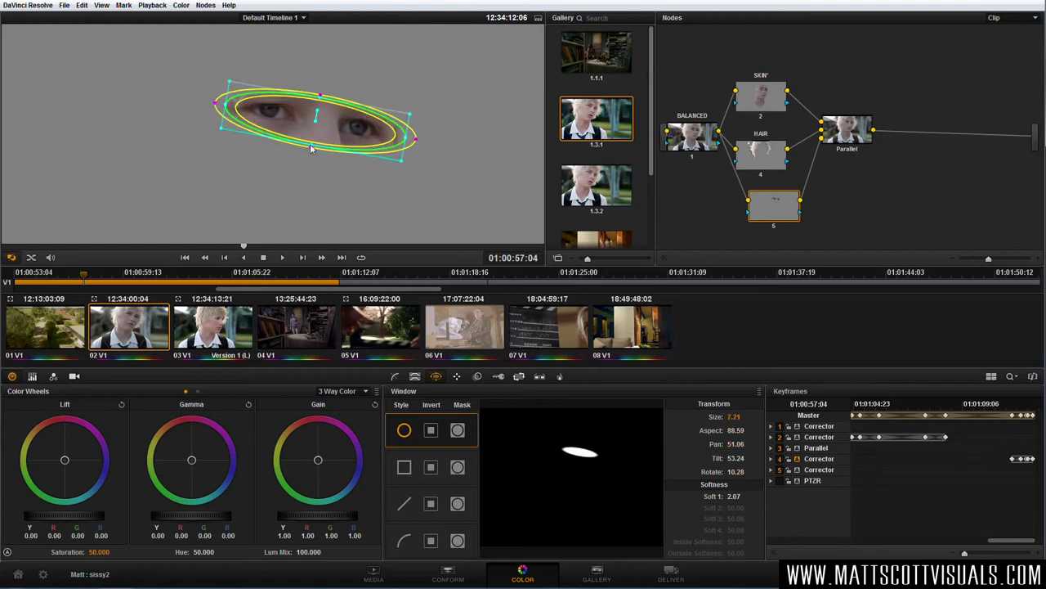
Track the eye window forward through the clip and review the track back to 01:01:02:11
left_click(457, 377)
left_click(458, 450)
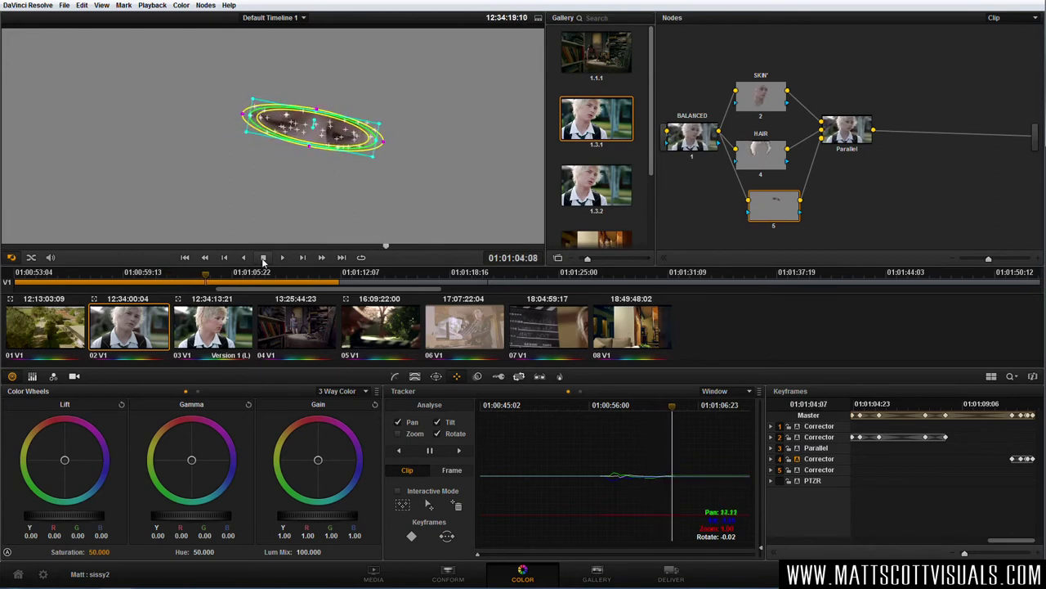
left_click_drag(672, 410, 650, 408)
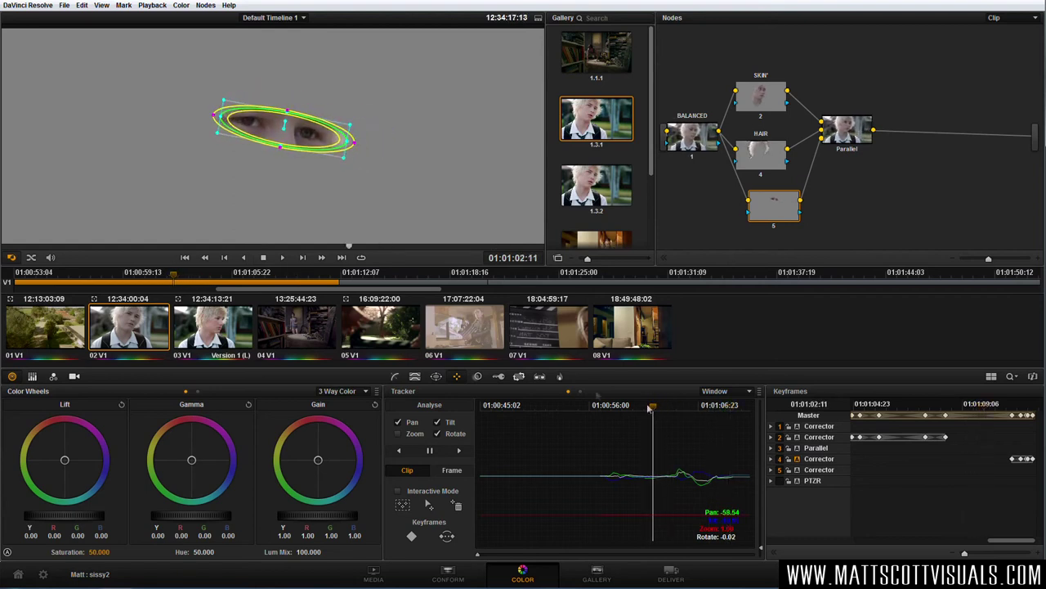
Key the irises on node 5 with Hue Center 94.1, Width 41.5, Sat High 19.4, Lum 52.9 to 69.0, Blur Radius 100.0 and Shrink Radius 57.0
left_click(415, 376)
left_click(745, 513)
left_click(746, 512)
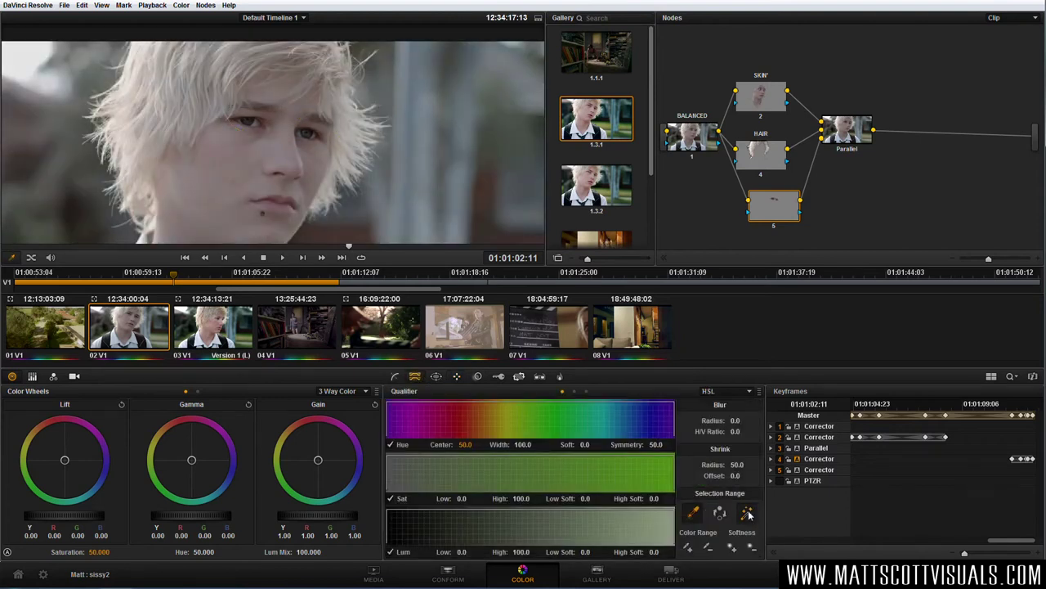
left_click(245, 120)
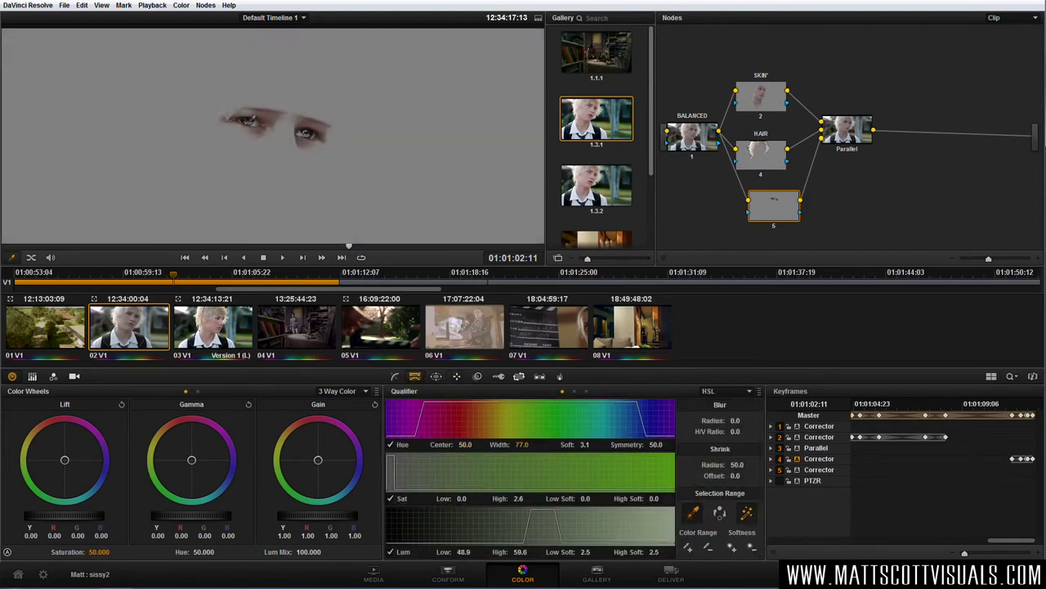
left_click(246, 121)
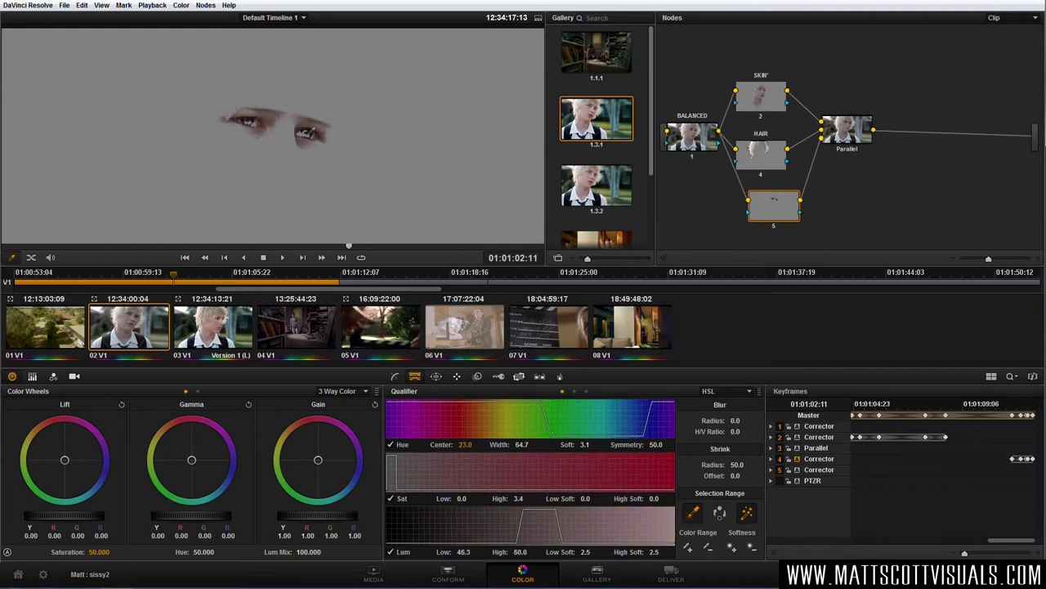
left_click(311, 131)
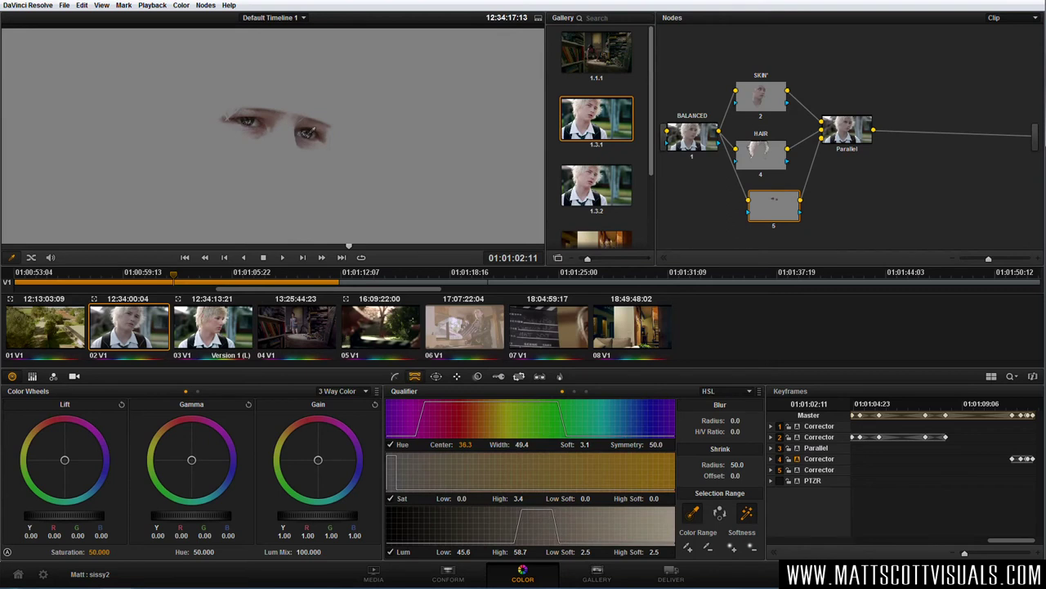
left_click(309, 132)
left_click(309, 131)
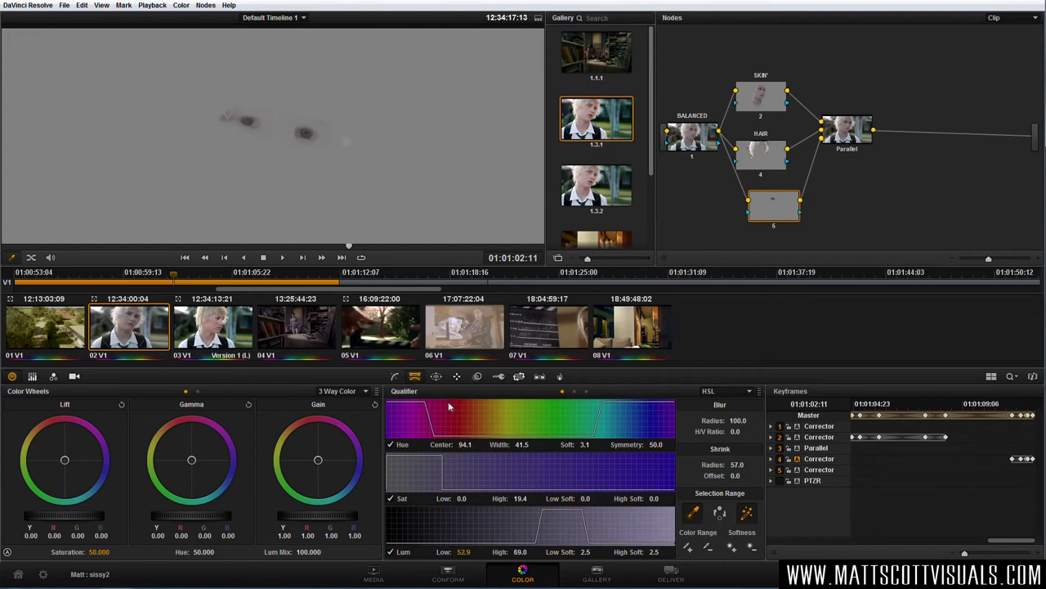
Narrow the eye window to Aspect 83.56 and Pan 50.97, and label node 5 as EYES beneath the HAIR node
left_click(438, 377)
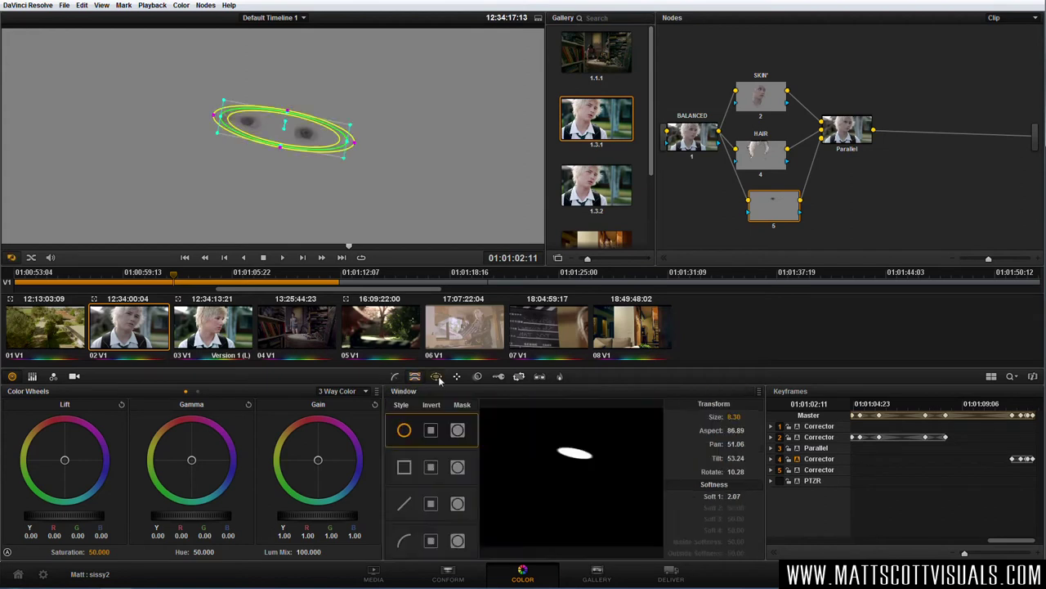
left_click_drag(348, 145, 303, 135)
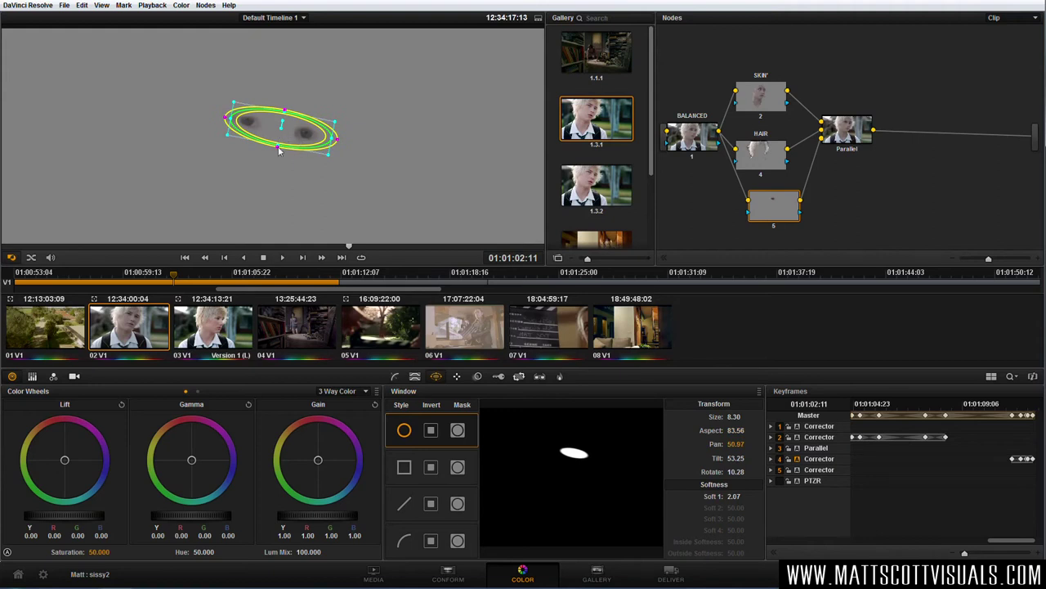
left_click_drag(773, 216, 764, 229)
right_click(764, 231)
left_click(782, 234)
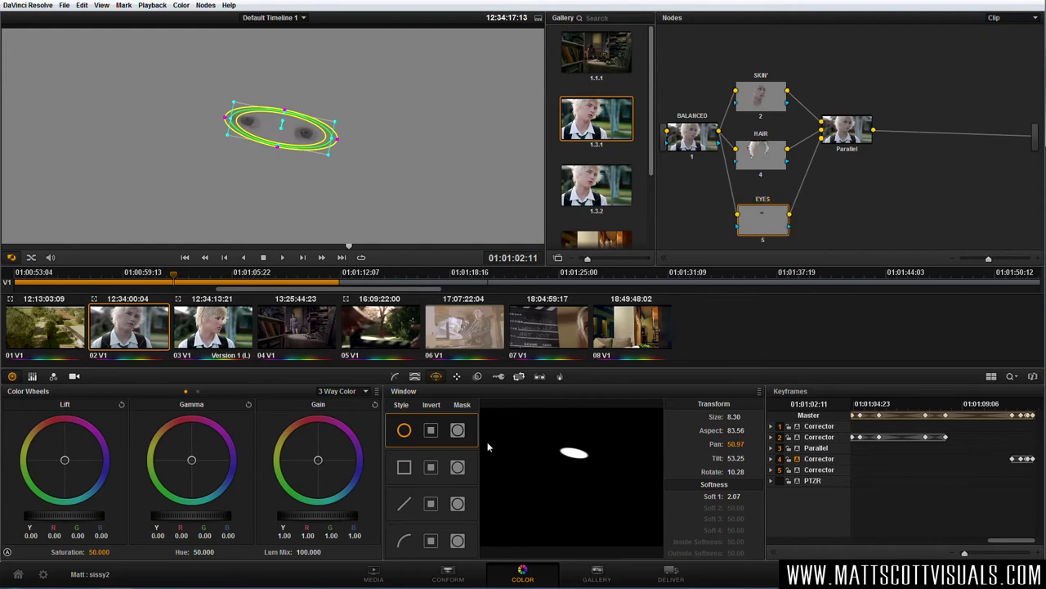
Turn off the key highlight and window overlay, and raise the EYES node's Gain to 1.53
key("shift+h")
scroll(357, 212, "up", 2)
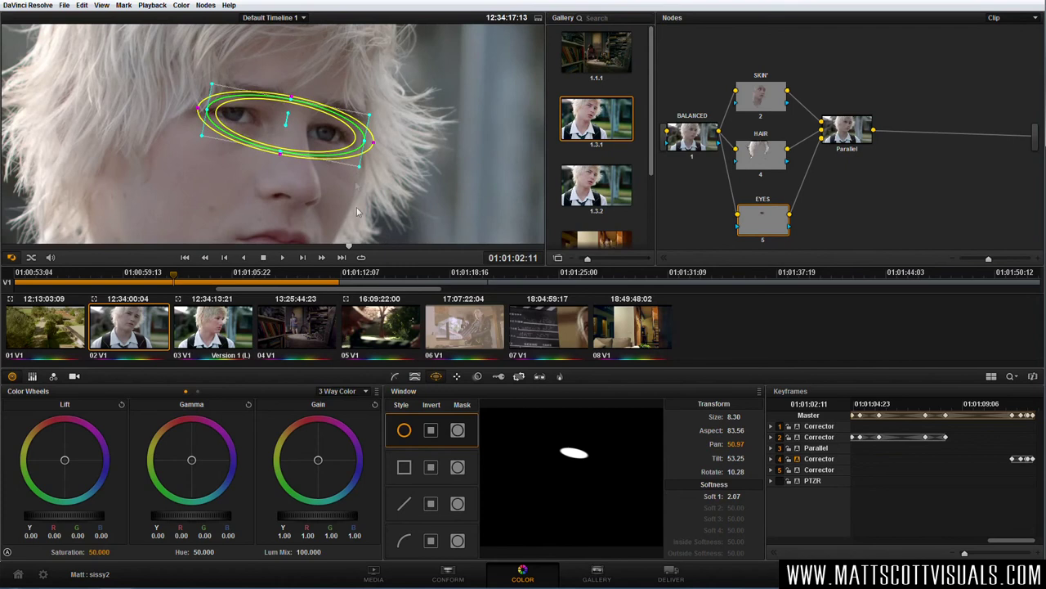
left_click(12, 257)
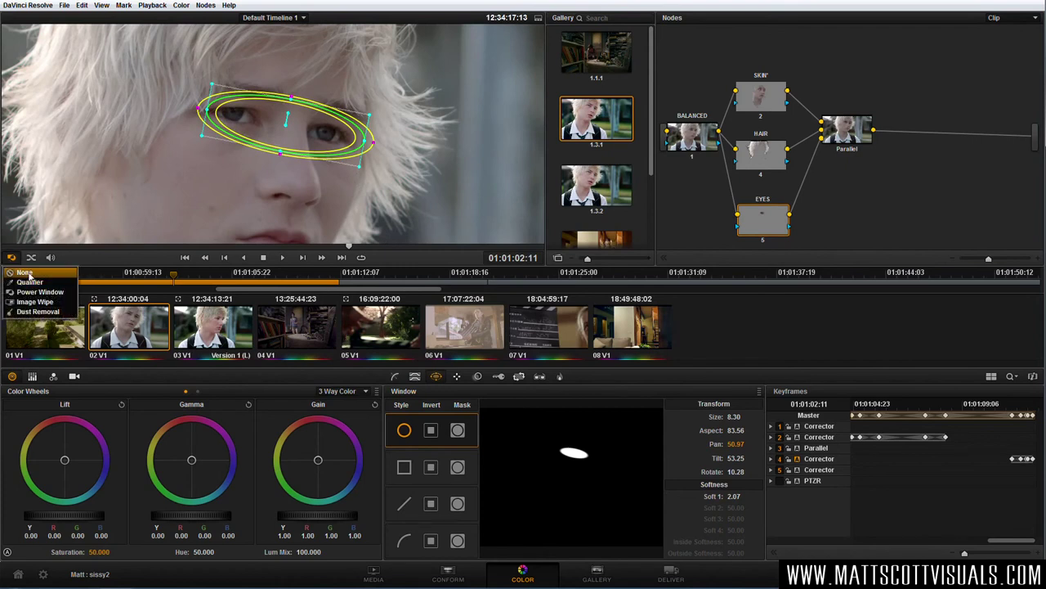
left_click(25, 269)
left_click_drag(305, 519, 547, 519)
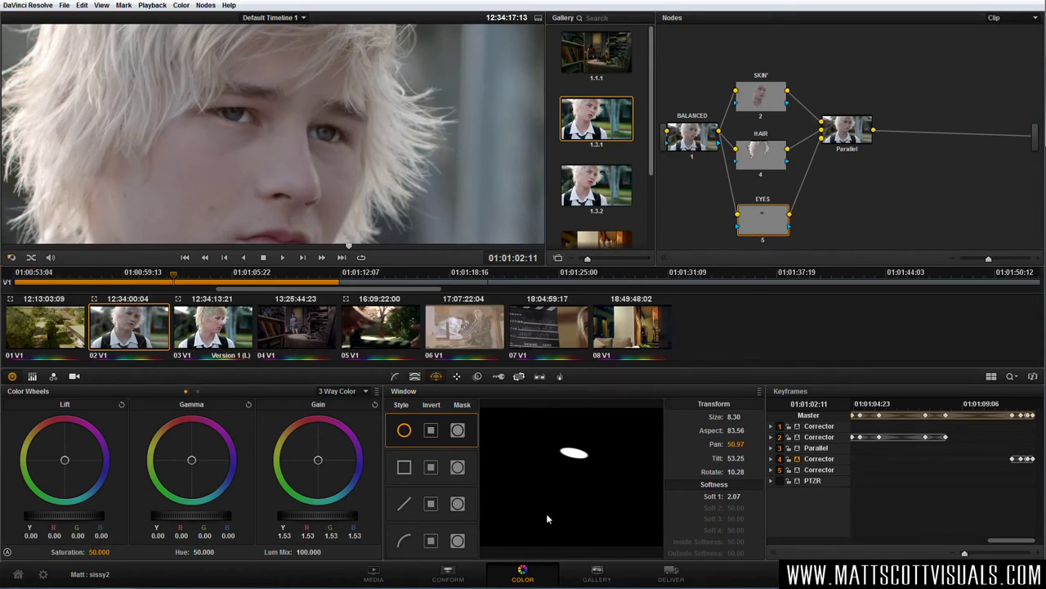
Tint the EYES node blue with Gain at 1.34 Y, 1.28 R, 1.35 G, 1.47 B and Gamma at -0.02 R, 0.04 B, and compare it with the node disabled
left_click_drag(318, 509, 269, 502)
left_click_drag(319, 464, 341, 478)
left_click_drag(242, 470, 223, 493)
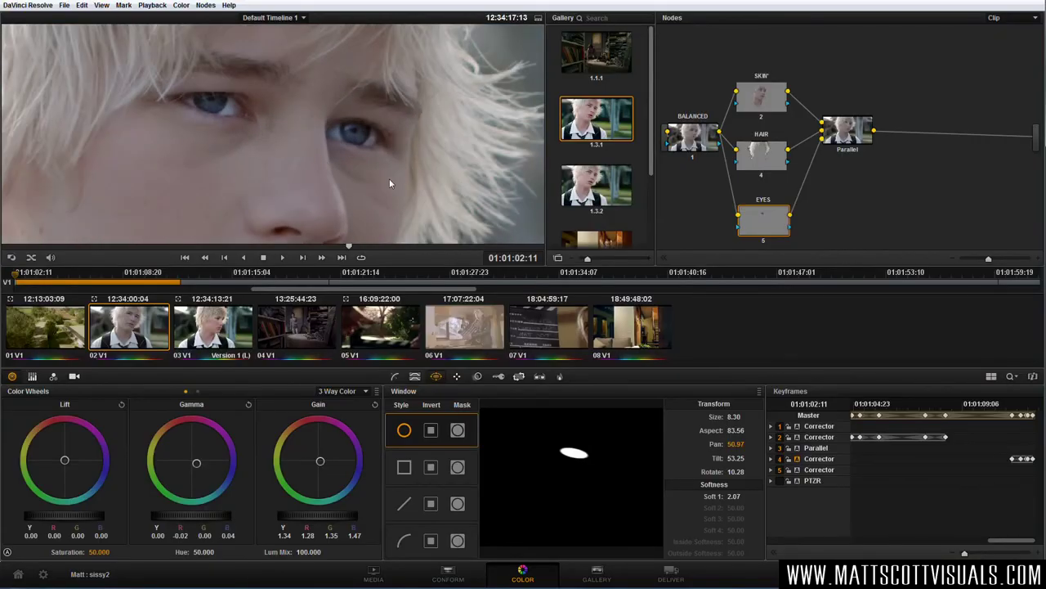
key("ctrl+d")
key("ctrl+d")
key("ctrl+d")
key("ctrl+d")
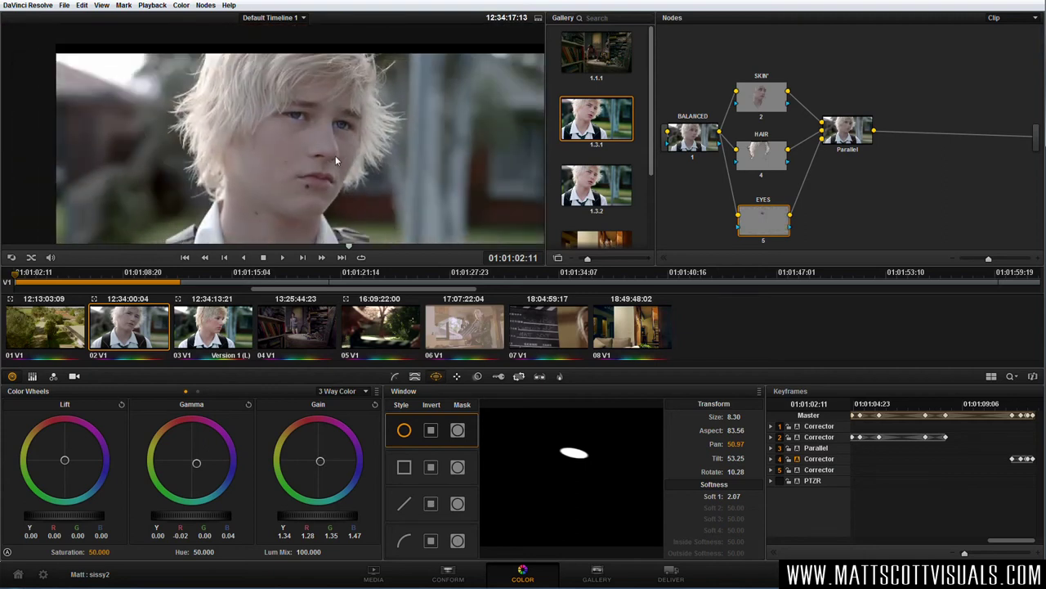
Align the HAIR and EYES nodes beneath the SKIN node and move the Parallel node closer to them
left_click(758, 96)
left_click(767, 157)
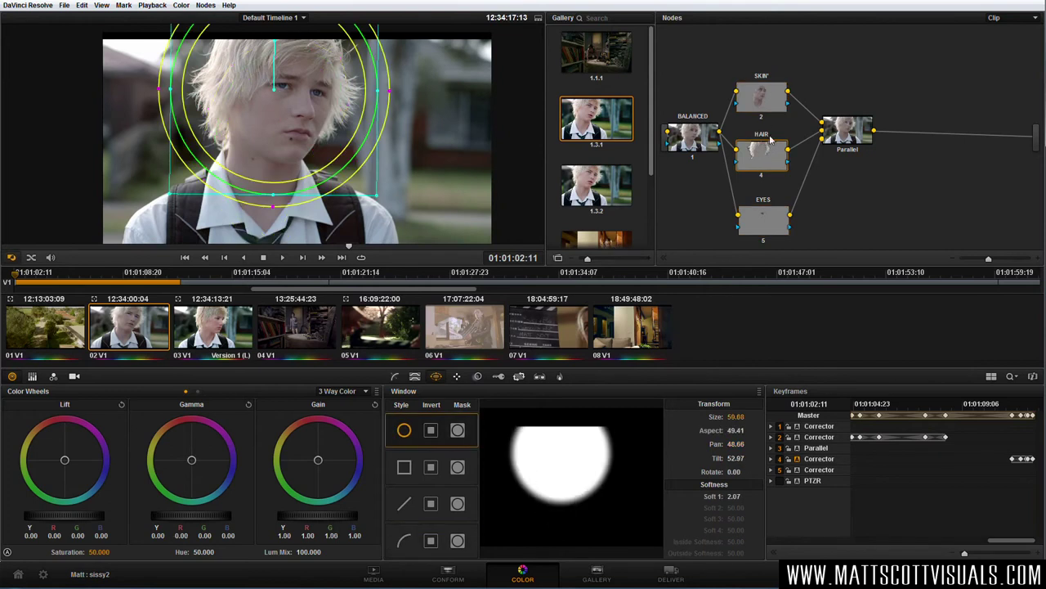
left_click(763, 225)
left_click_drag(761, 160, 761, 164)
left_click_drag(757, 230, 756, 225)
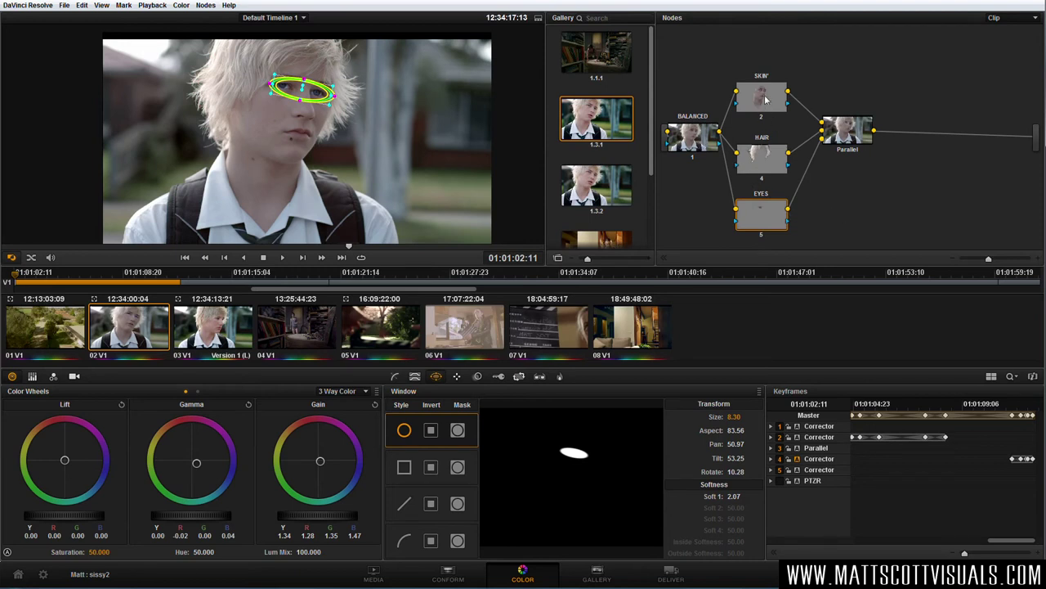
left_click_drag(855, 144, 825, 150)
right_click(837, 158)
left_click(831, 156)
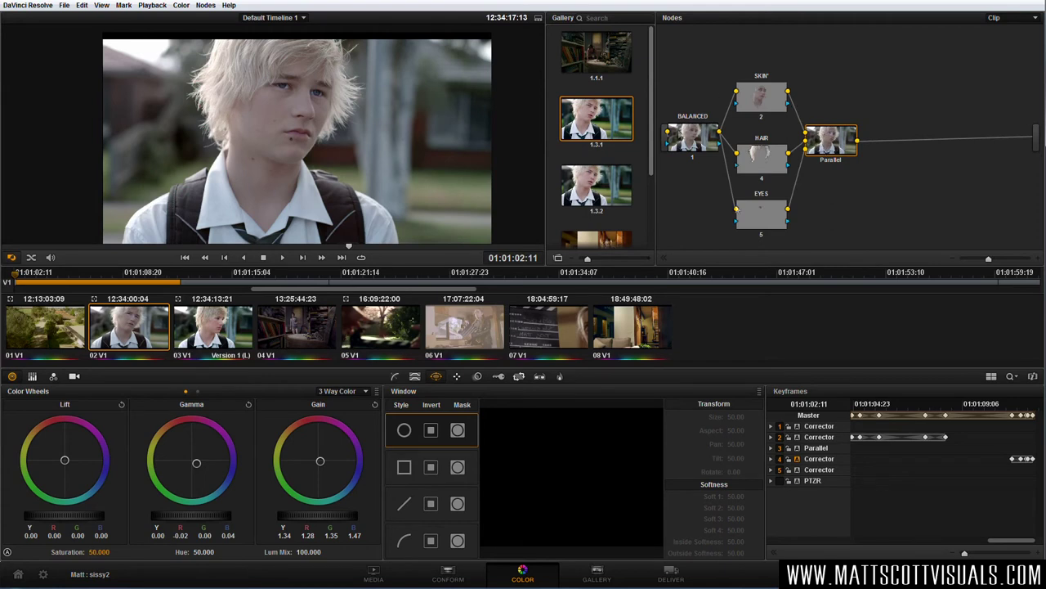
Move the SKIN, HAIR and EYES nodes up to free space below EYES in the node graph
left_click(688, 147)
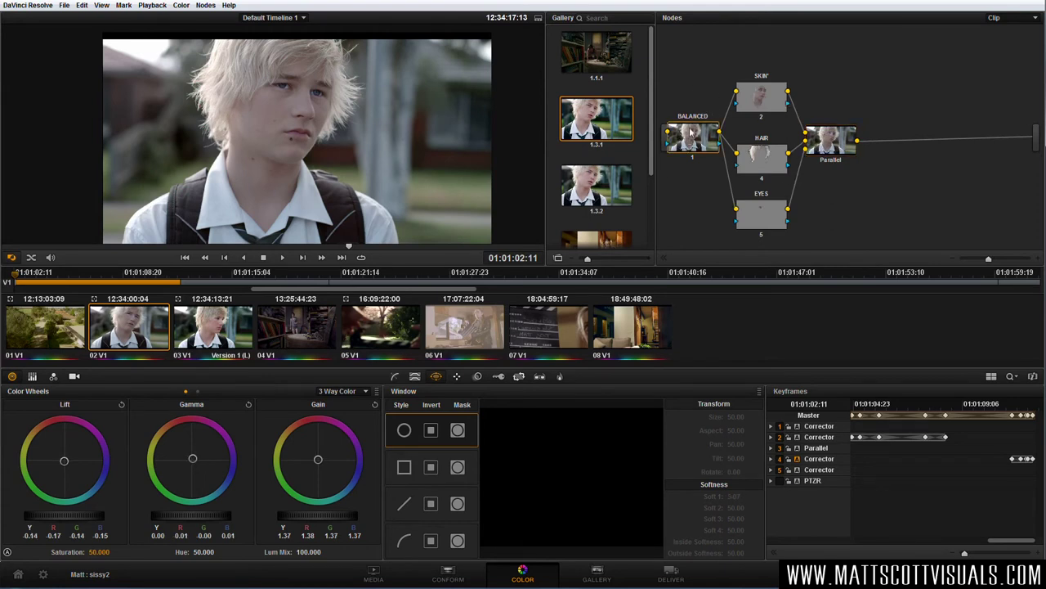
left_click(834, 151)
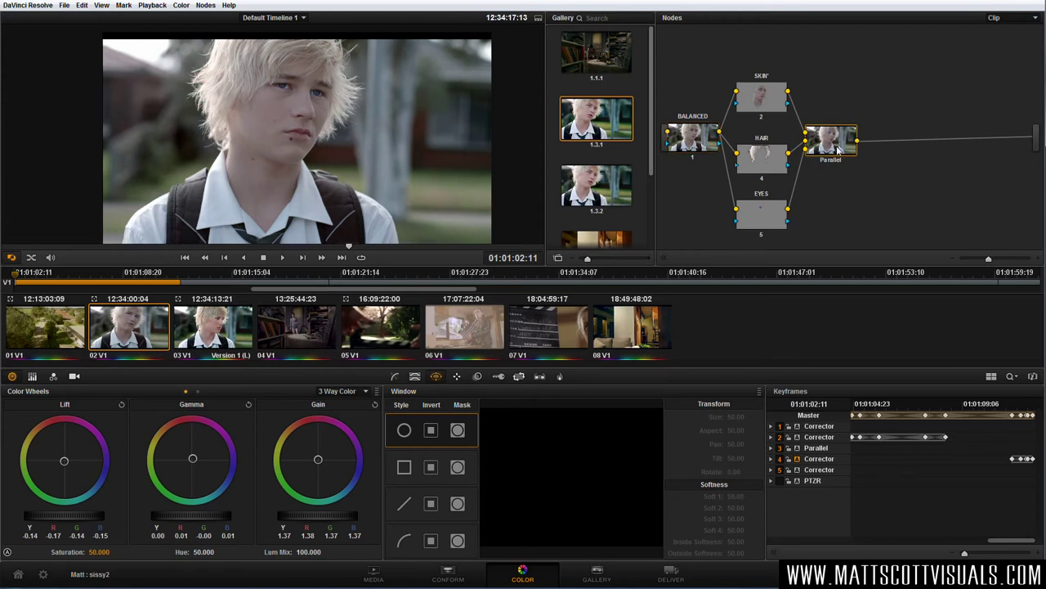
left_click_drag(768, 217, 763, 180)
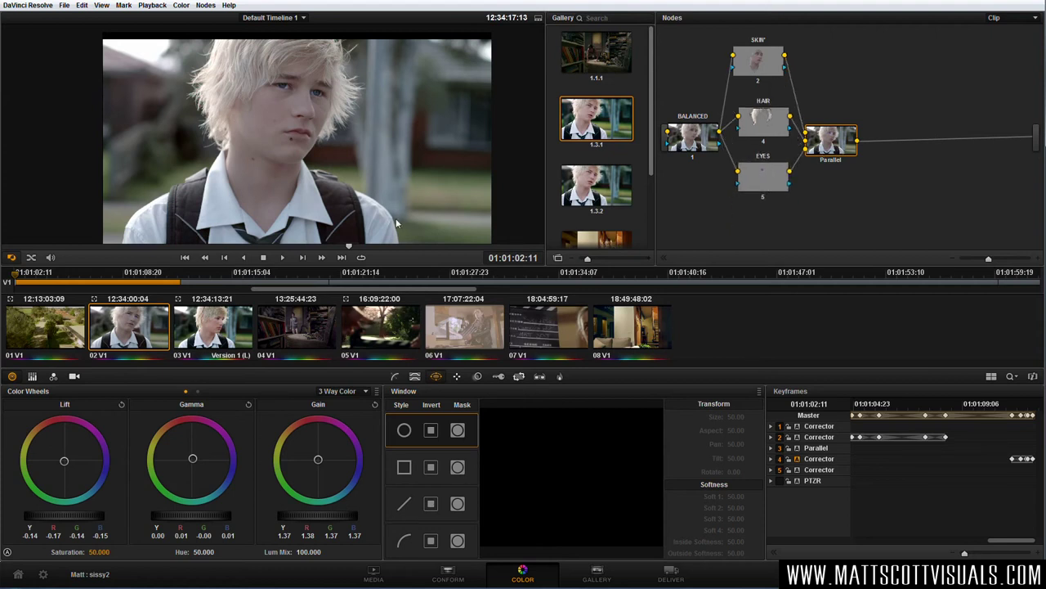
Add another parallel node to the SKIN branch, place it beneath EYES and label it SHIRT
scroll(304, 217, "down", 2)
scroll(304, 217, "up", 2)
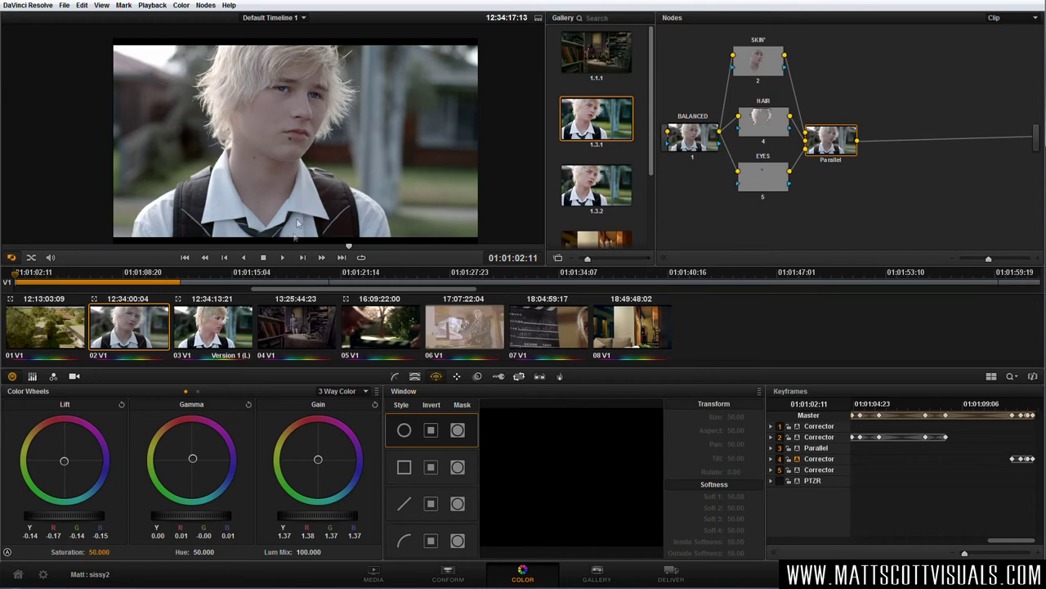
left_click(768, 186)
left_click(769, 65)
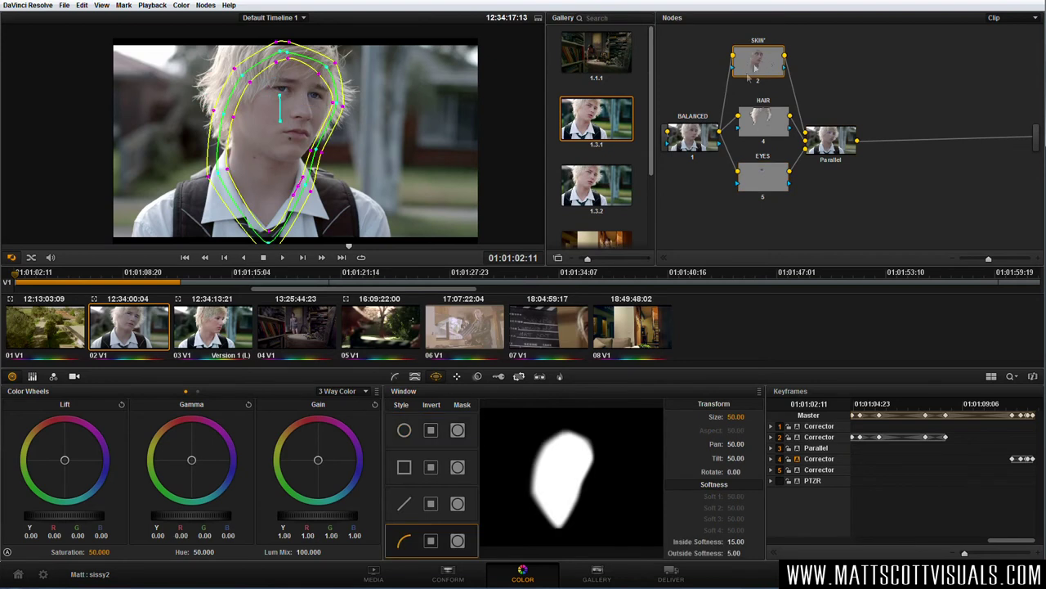
left_click(206, 5)
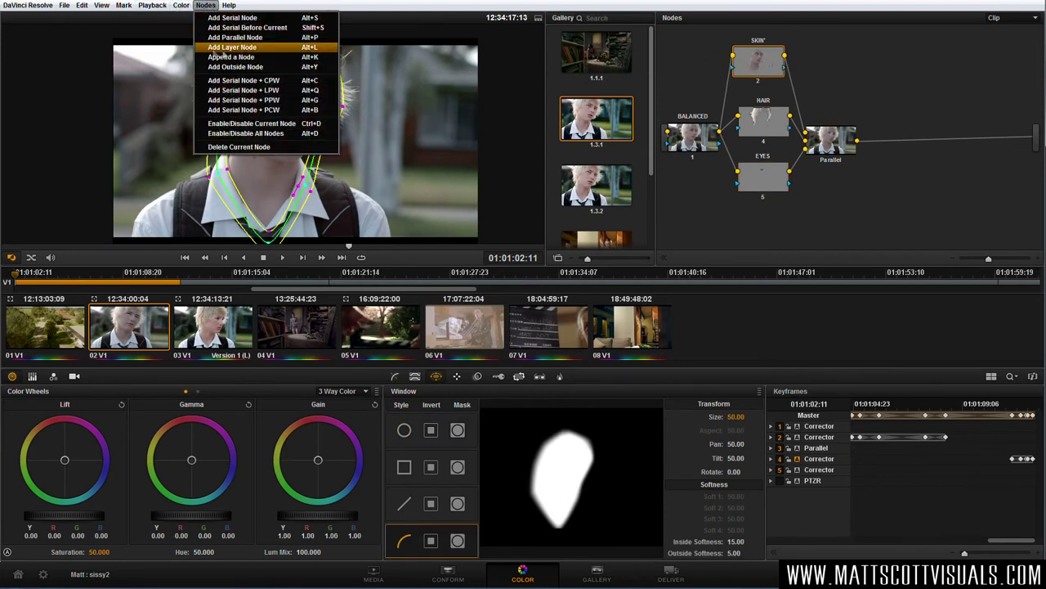
left_click(245, 37)
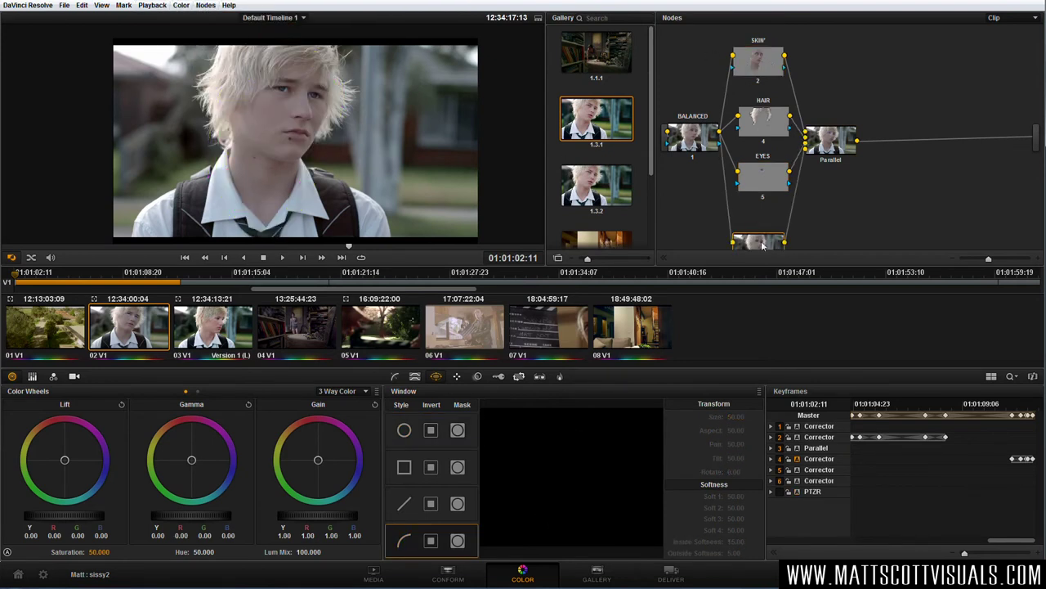
right_click(765, 226)
left_click(823, 238)
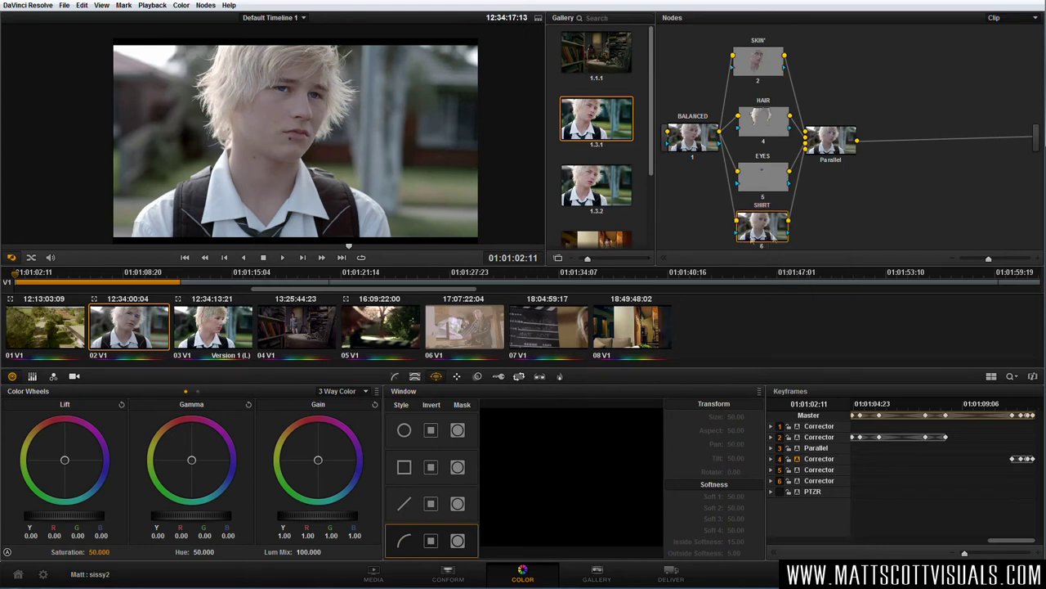
Key the white shirt collar with the HSL qualifier, raise Lum High to 97.1, and exclude Hue after comparing the key with and without it
left_click(416, 377)
left_click(310, 204)
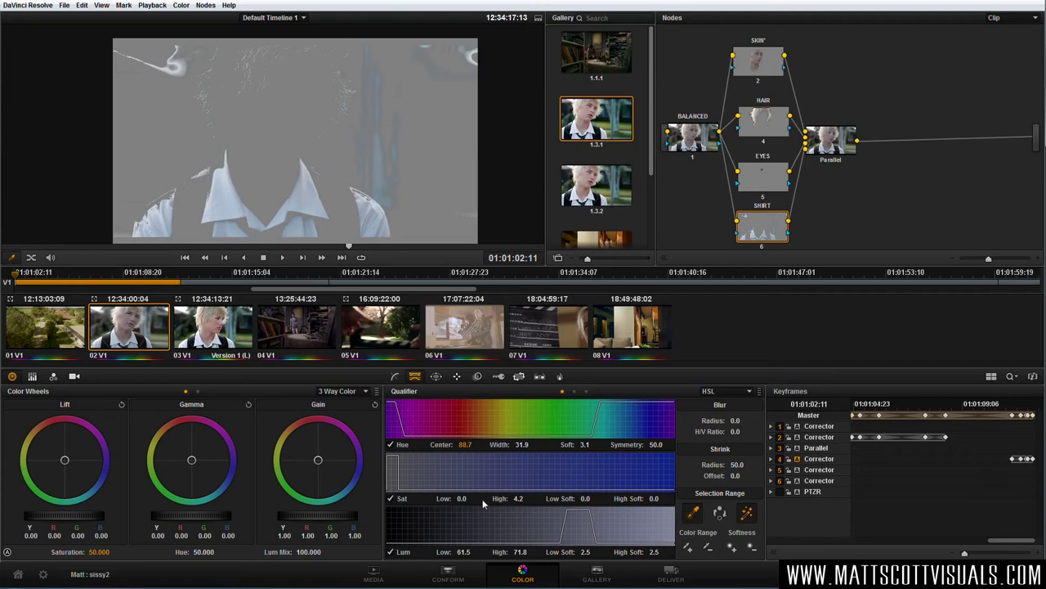
left_click_drag(522, 553, 540, 552)
left_click(391, 445)
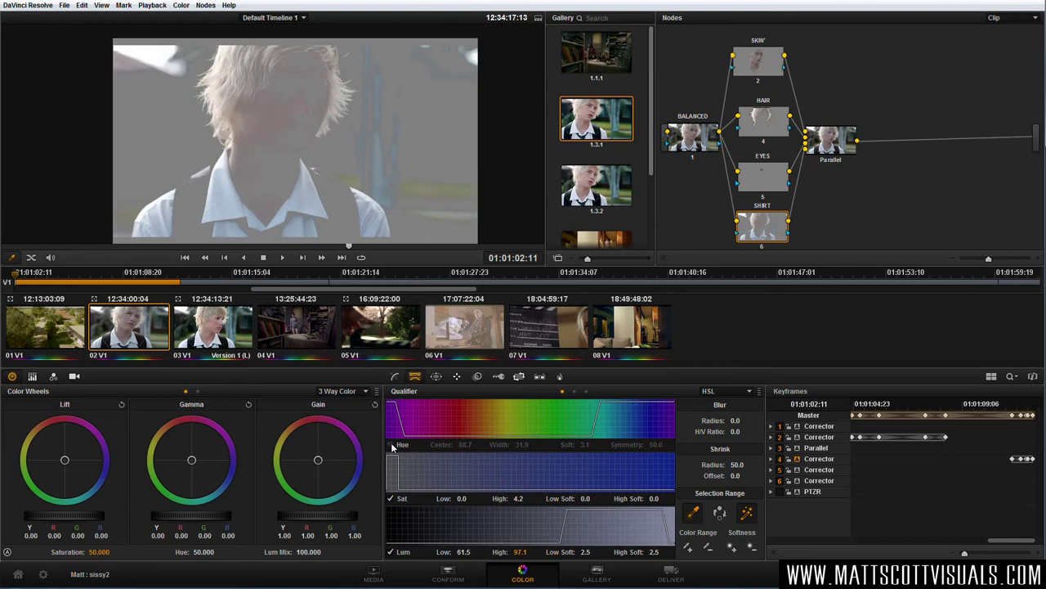
left_click(391, 445)
left_click(391, 445)
left_click(390, 444)
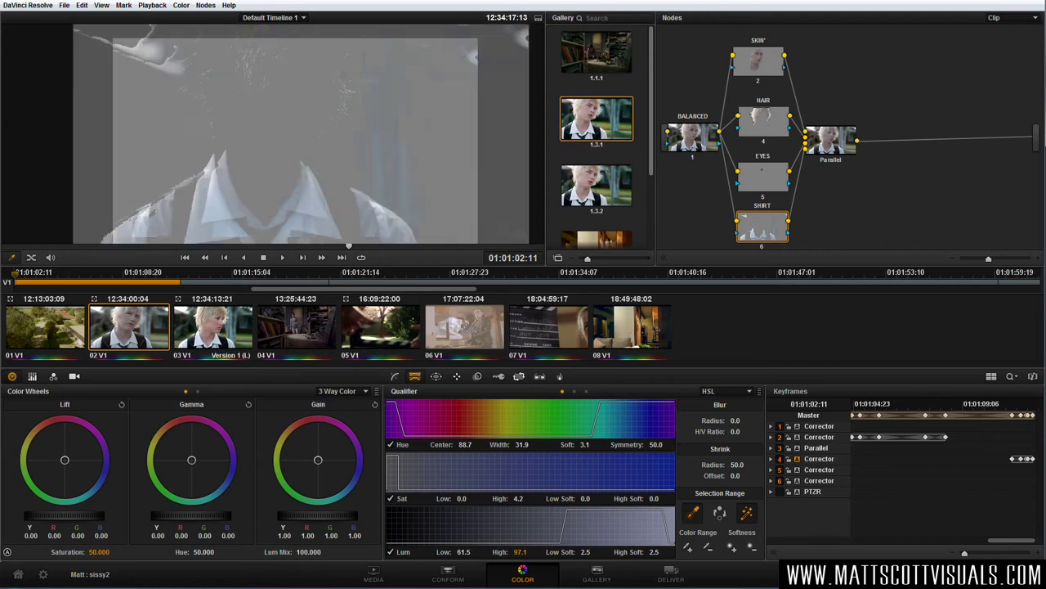
left_click(391, 445)
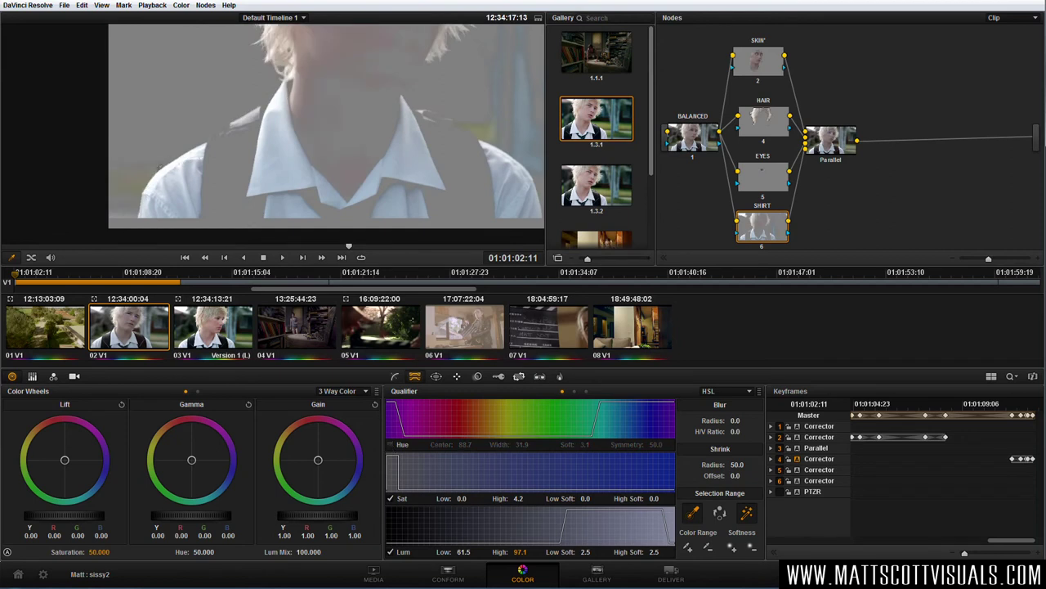
Refine the shirt key's luminance range to Low 60.4 and High 100.0 with High Soft at 0.0
scroll(377, 153, "down", 2)
scroll(391, 131, "down", 2)
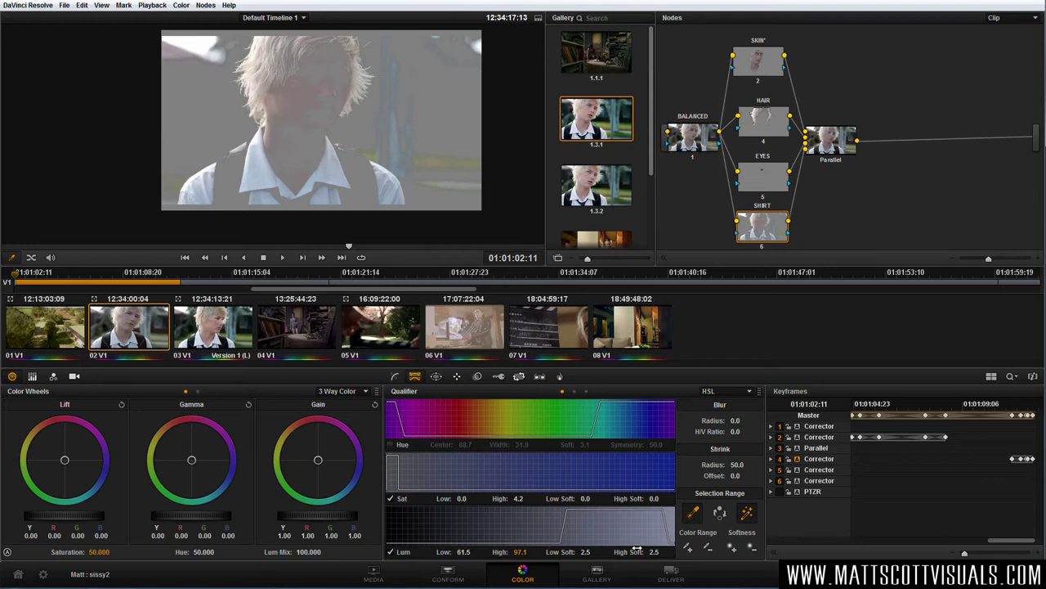
left_click_drag(654, 553, 650, 553)
left_click_drag(522, 552, 531, 550)
left_click_drag(463, 552, 458, 552)
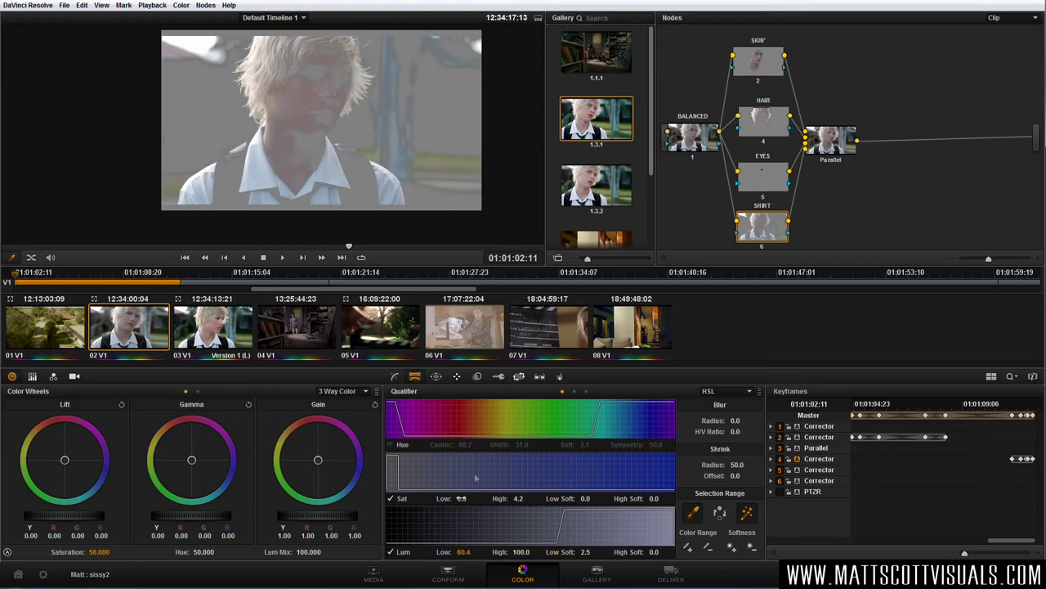
Draw a curve window around the shirt and collar with a dip at the neck, and fine-tune its collar-tip point
left_click(437, 377)
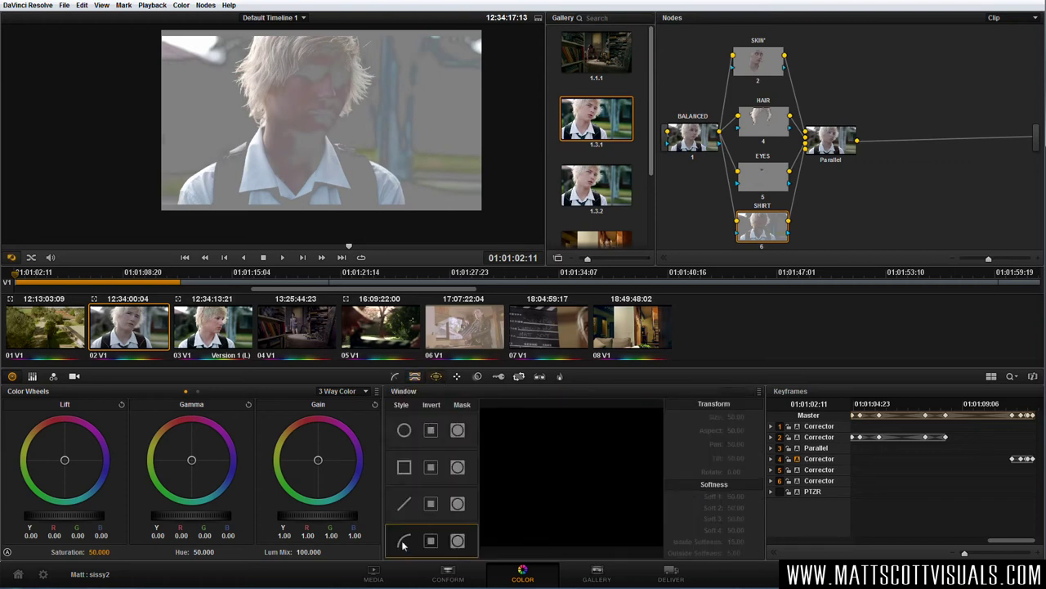
left_click(170, 205)
left_click(191, 167)
left_click(256, 119)
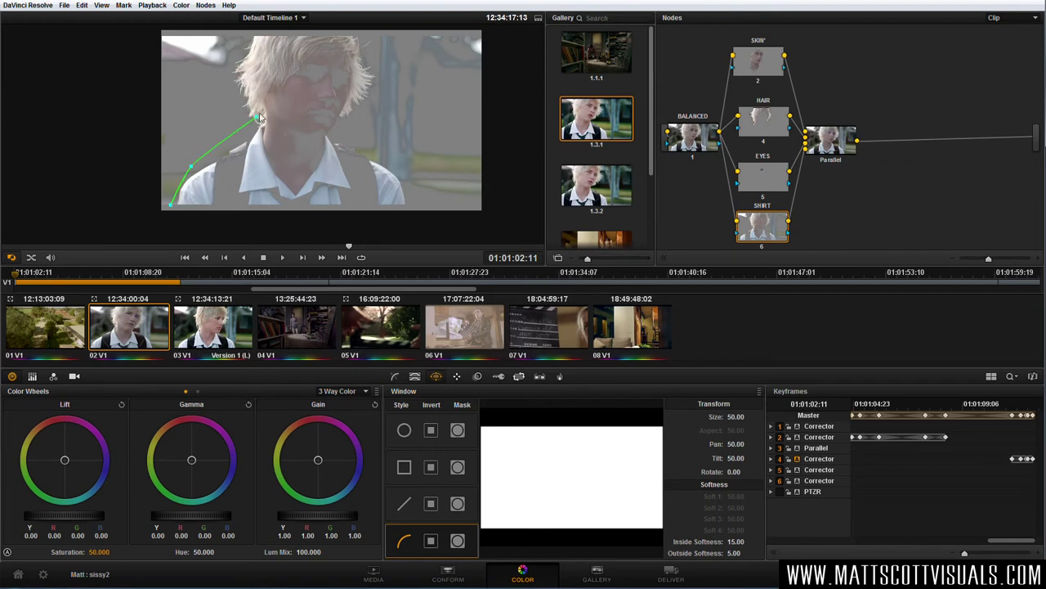
left_click(274, 136)
left_click(292, 174)
left_click(321, 128)
left_click(352, 135)
left_click(406, 181)
left_click(412, 221)
left_click(171, 206)
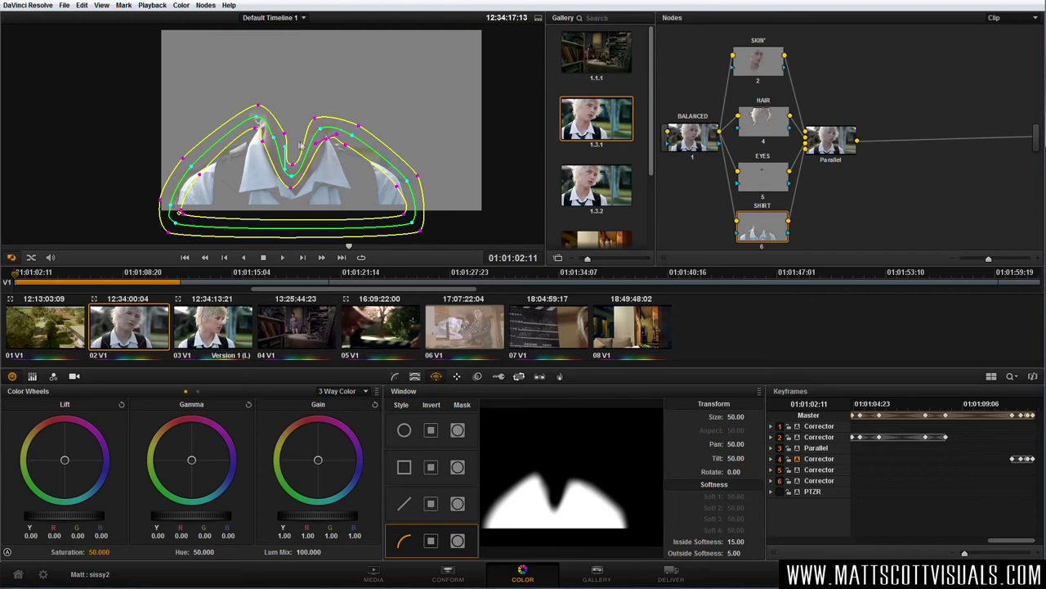
mouse_move(258, 123)
left_mouse_down()
mouse_move(274, 141)
mouse_move(259, 121)
left_mouse_up()
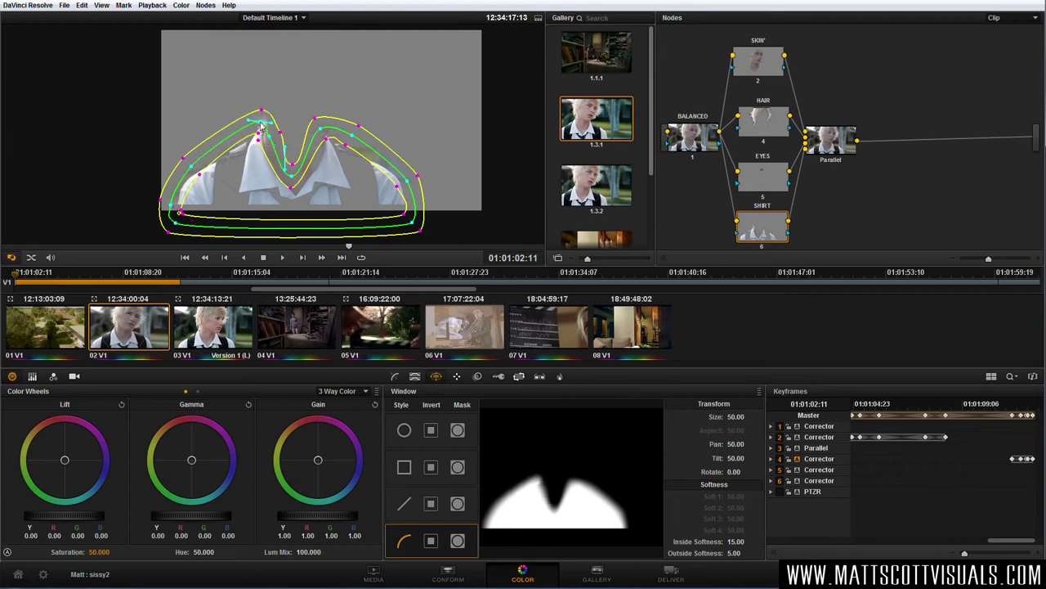
Re-enable Hue in the shirt key, with Blur Radius 43.9 and Hue Center 85.6, and adjust the hue softness
left_click(414, 377)
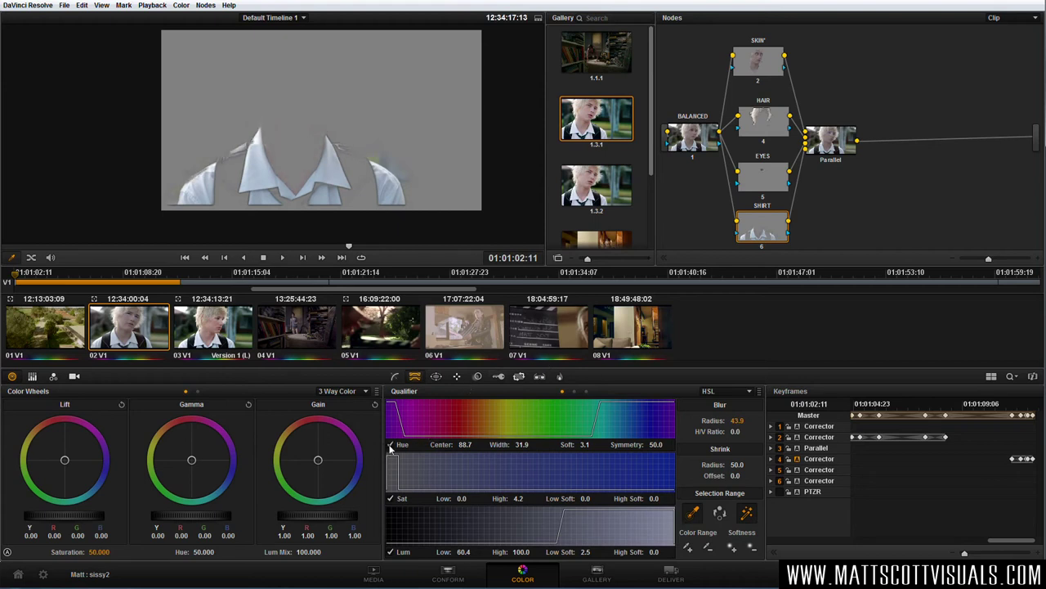
left_click_drag(456, 444, 478, 444)
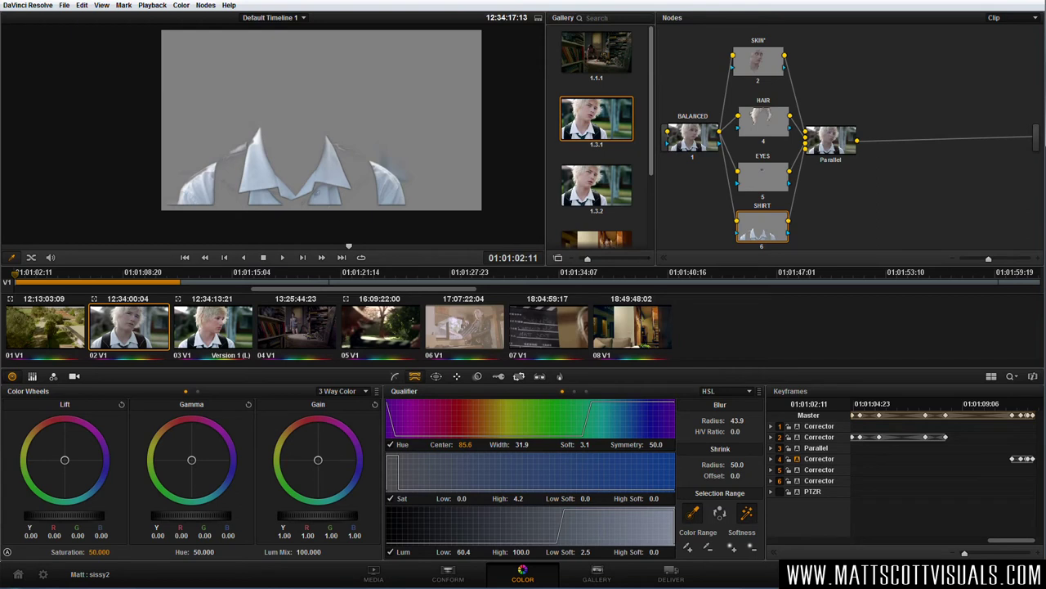
left_click_drag(590, 444, 598, 447)
Track the shirt window forward from 01:01:02:11 and stop the analysis around 01:01:11:10
left_click(457, 377)
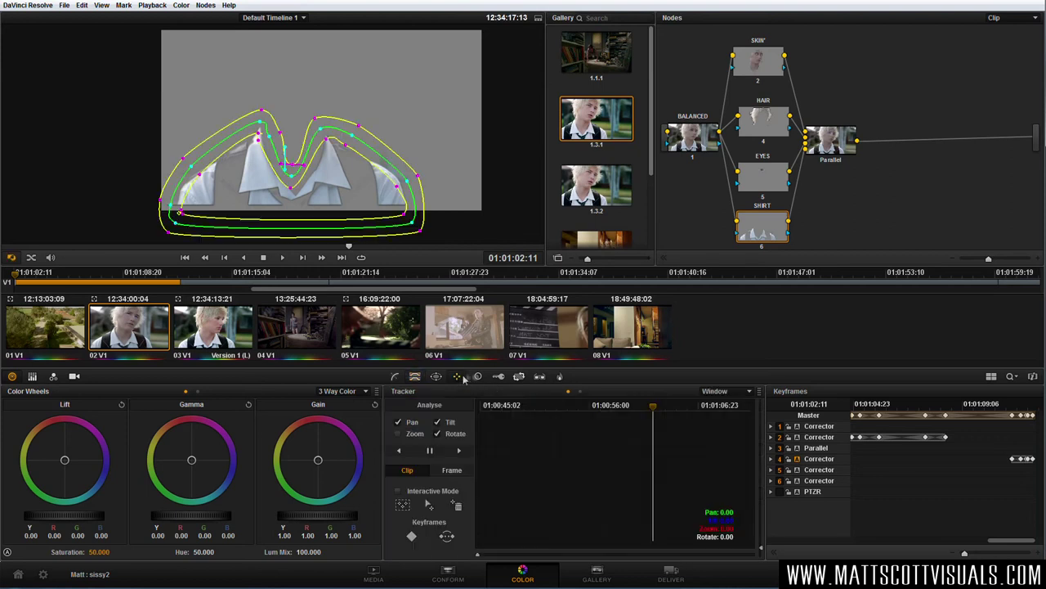
left_click(459, 450)
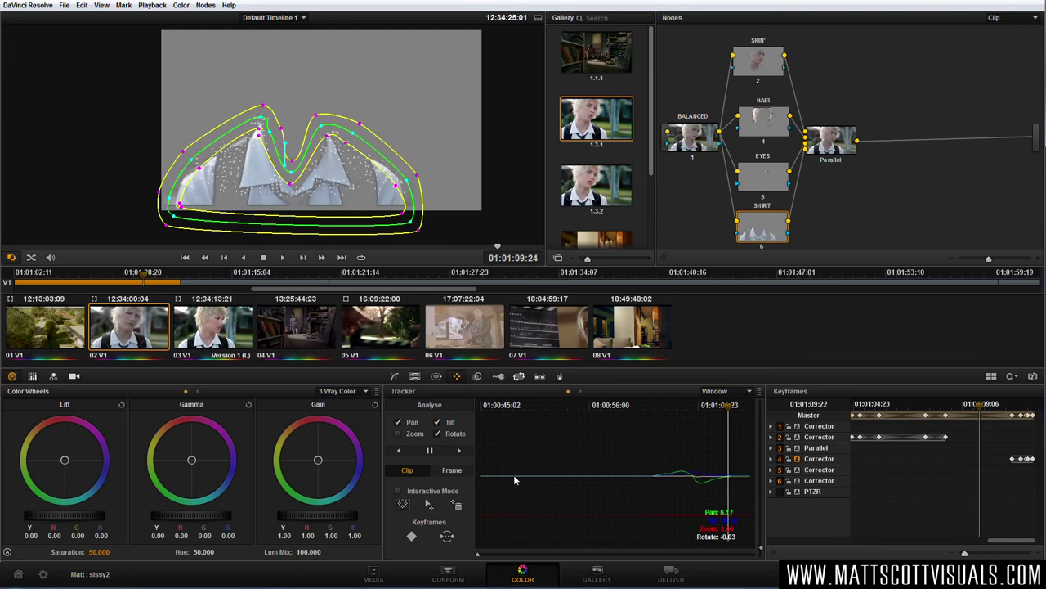
left_click(431, 452)
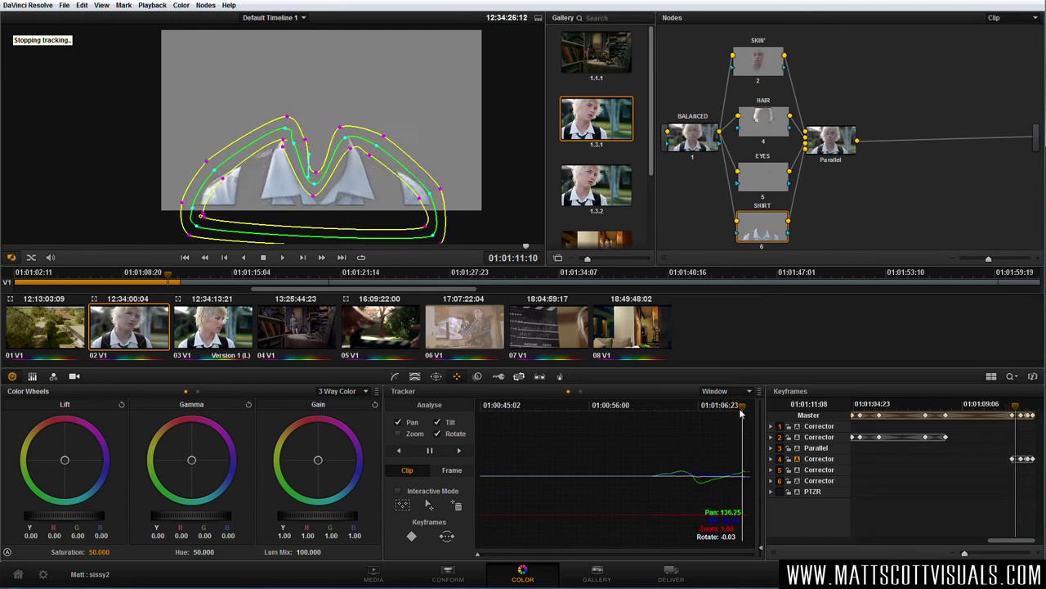
Return to the starting frame of the shirt track and track the window backward to about 01:00:59:18
left_click_drag(741, 414, 654, 418)
left_click(399, 450)
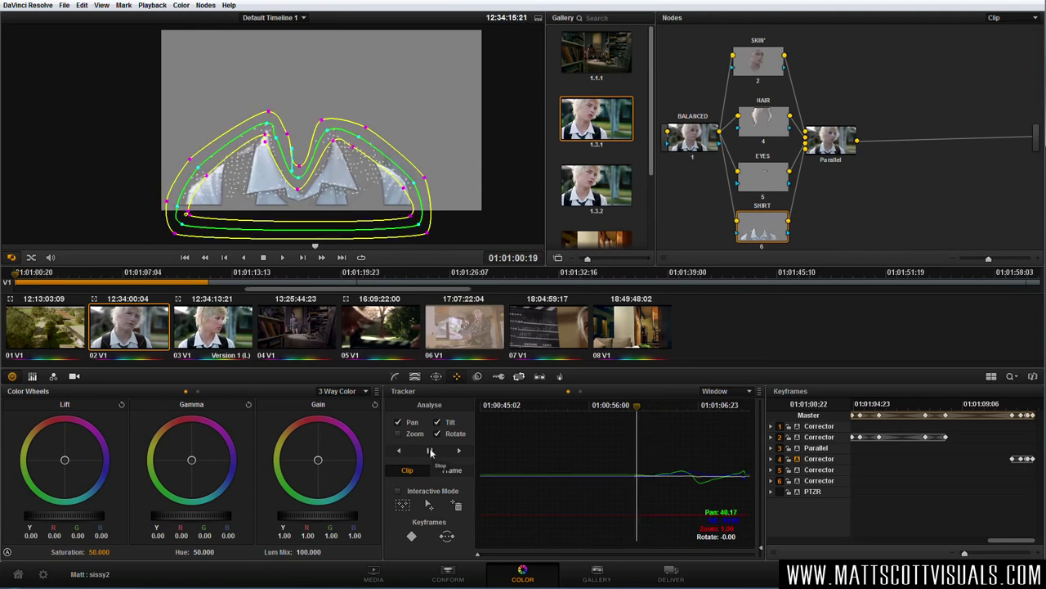
left_click(431, 452)
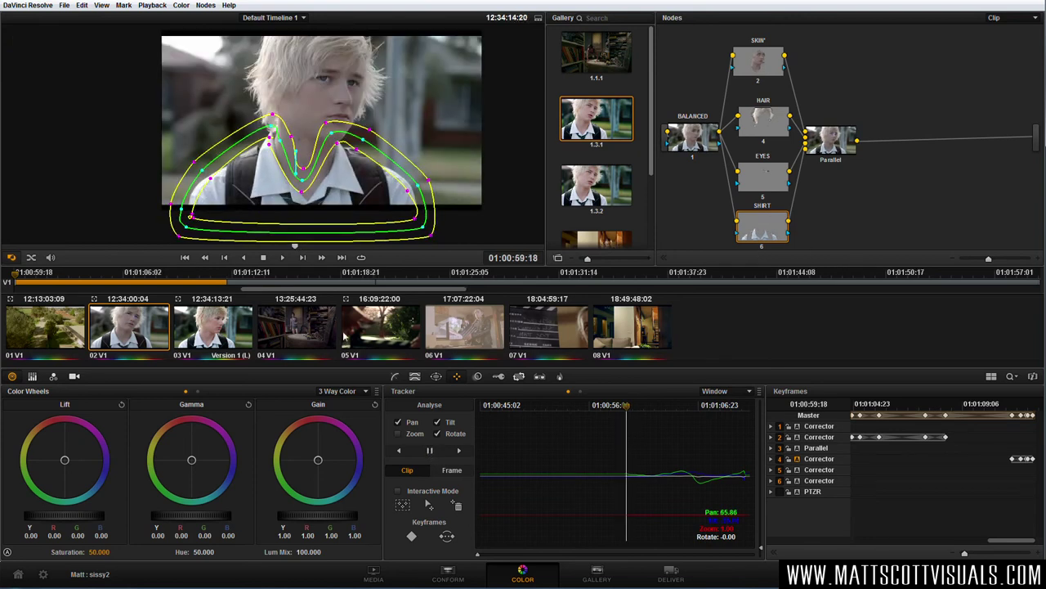
Reset the Gamma and Gain of the EYES node and open the Curves controls
left_click_drag(775, 232, 775, 232)
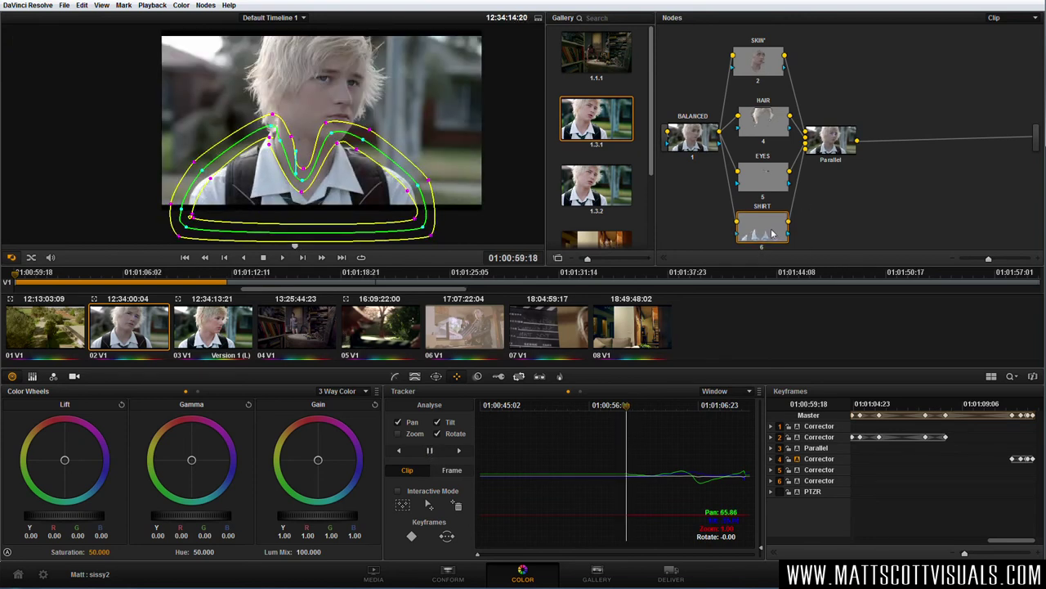
left_click(774, 182)
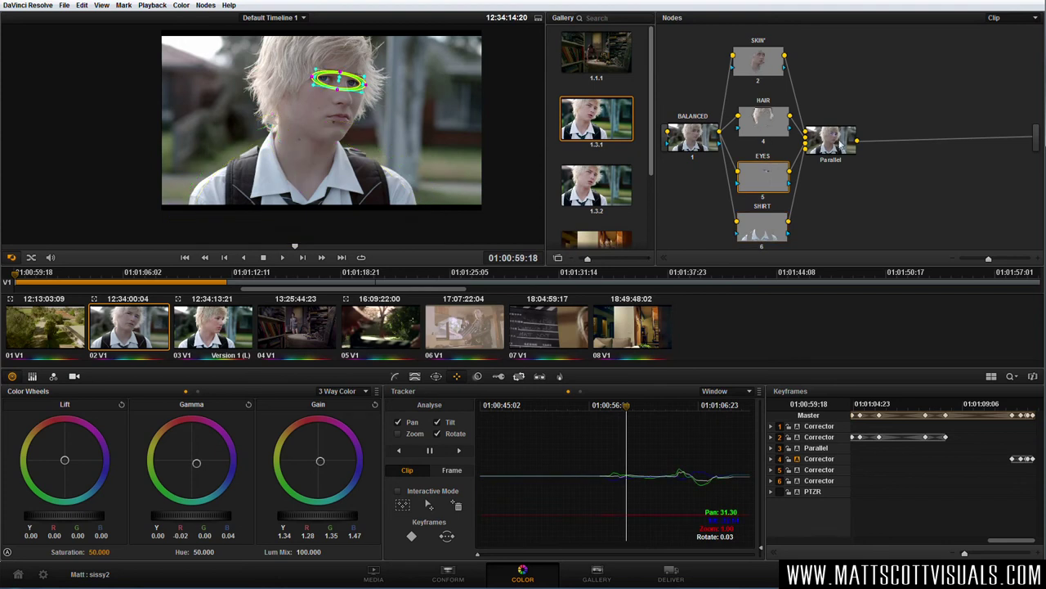
left_click(840, 147)
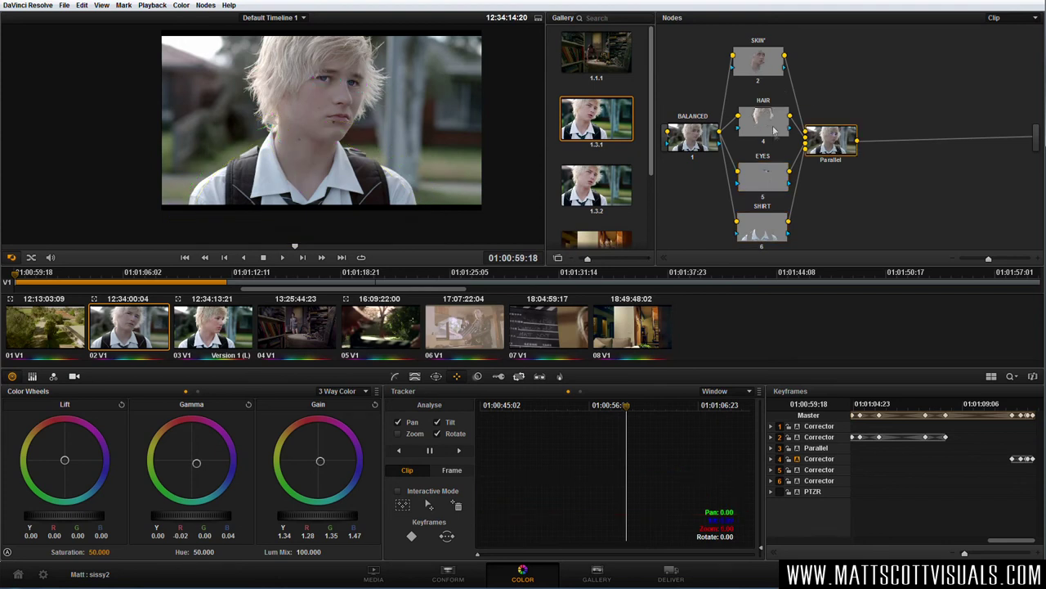
left_click(765, 179)
left_click(249, 404)
left_click(375, 404)
left_click(396, 376)
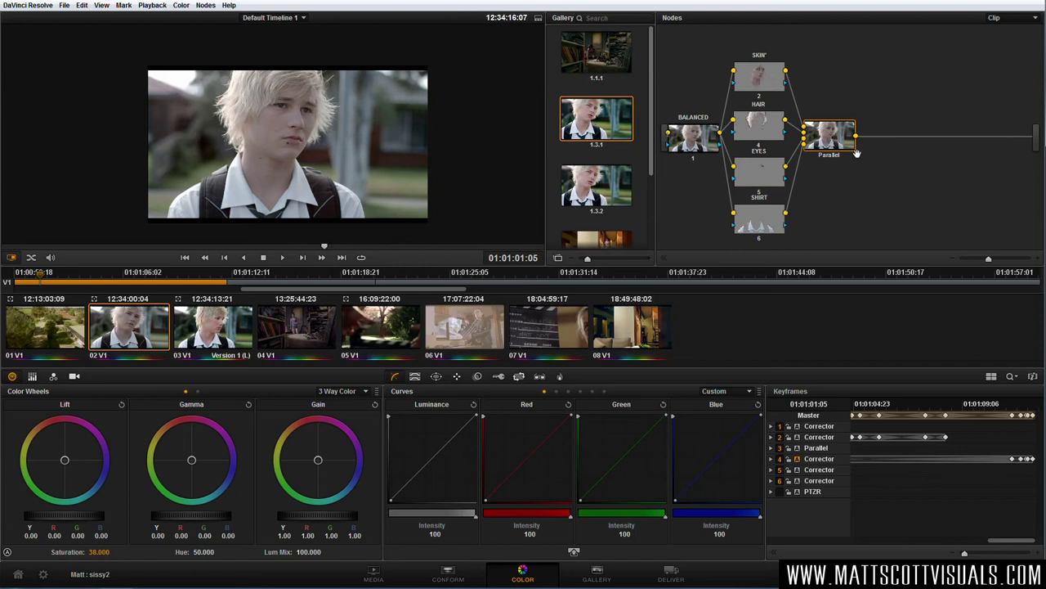
Add a serial node after the Parallel node and give it a label
key("alt+s")
right_click(893, 145)
left_click(911, 156)
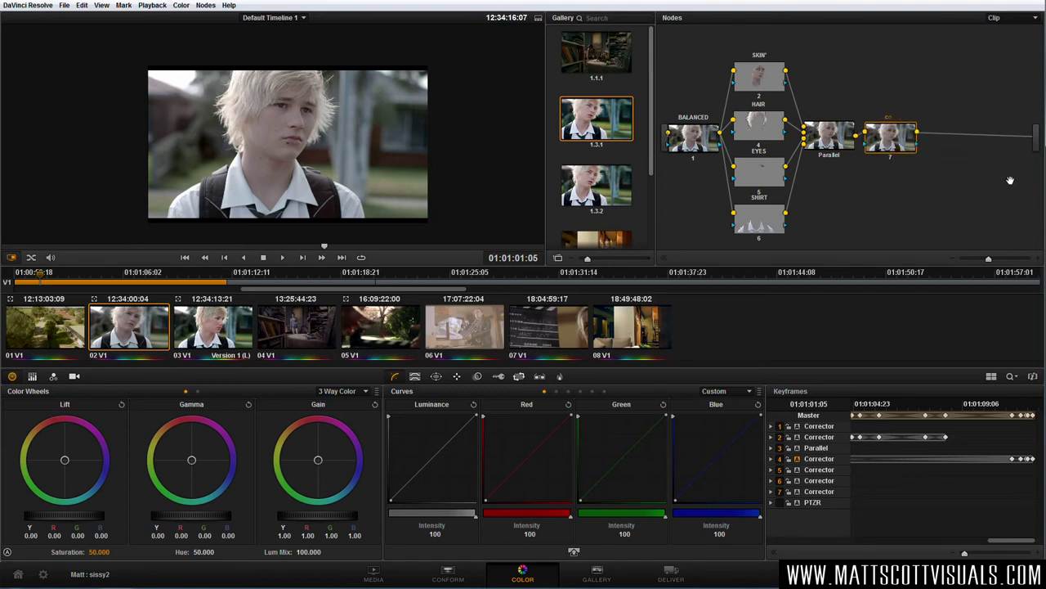
Label the new serial node "contrast" and shape its Luminance curve with a raised upper-midtone point and a low shadow point
key("Return")
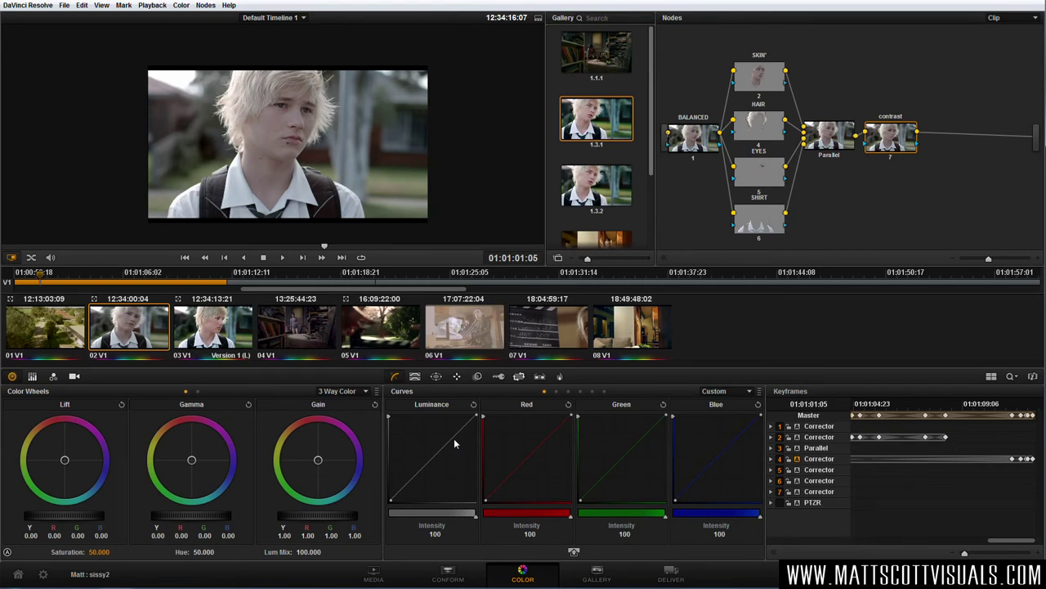
mouse_move(401, 499)
left_mouse_down()
mouse_move(409, 493)
mouse_move(400, 498)
left_mouse_up()
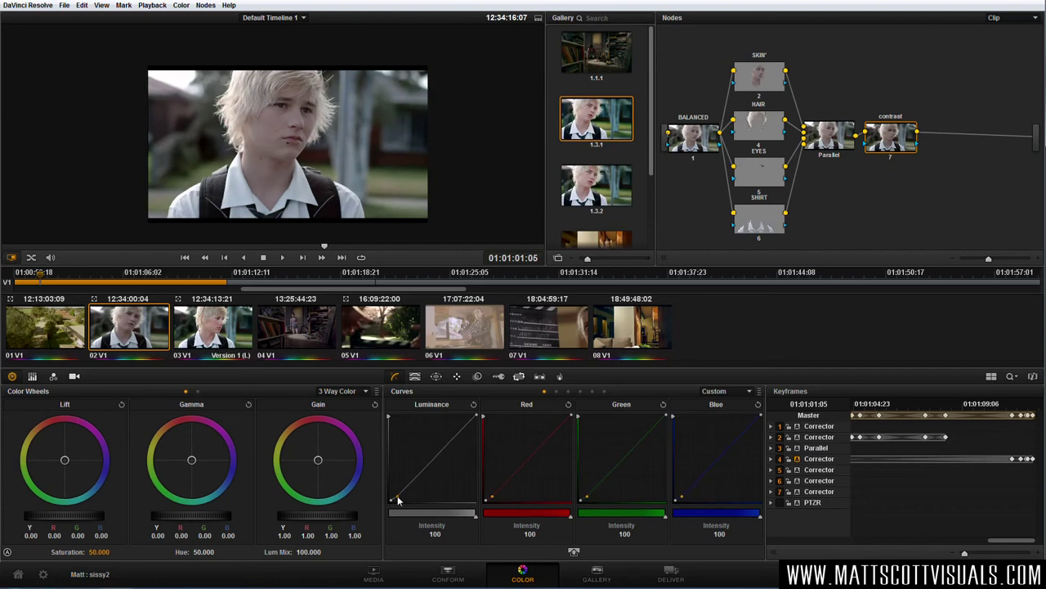
left_click_drag(443, 450, 441, 439)
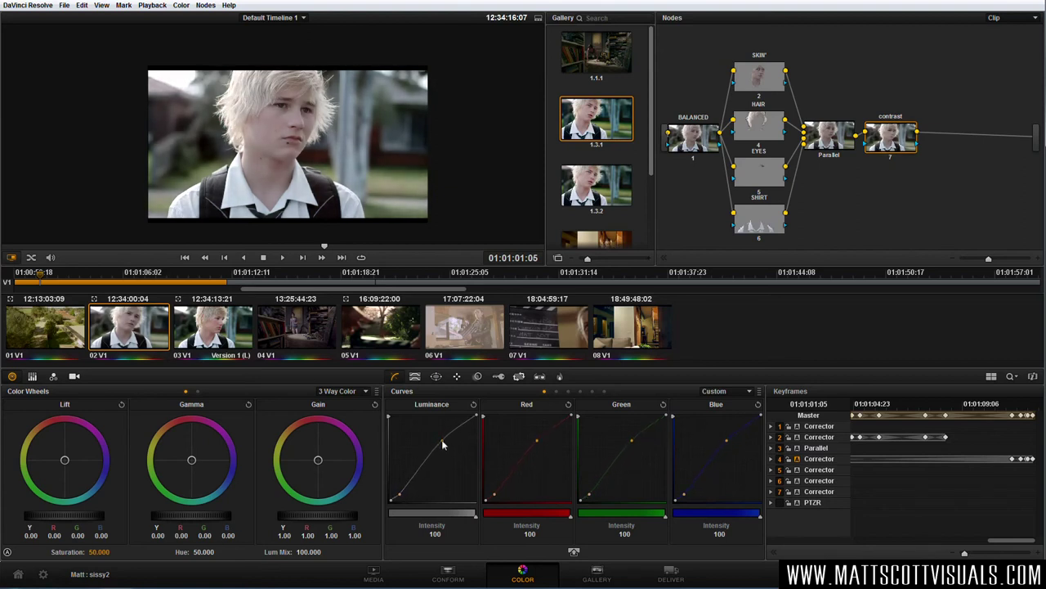
left_click_drag(401, 498, 401, 494)
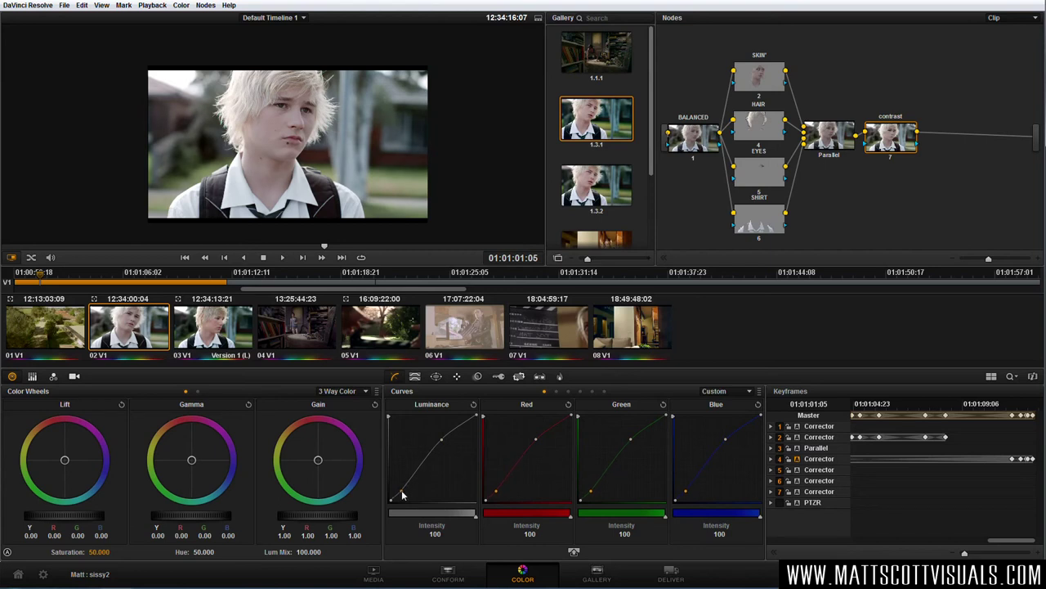
Compare the picture with the contrast node switched off and on, looking closely at the boy
key("ctrl+d")
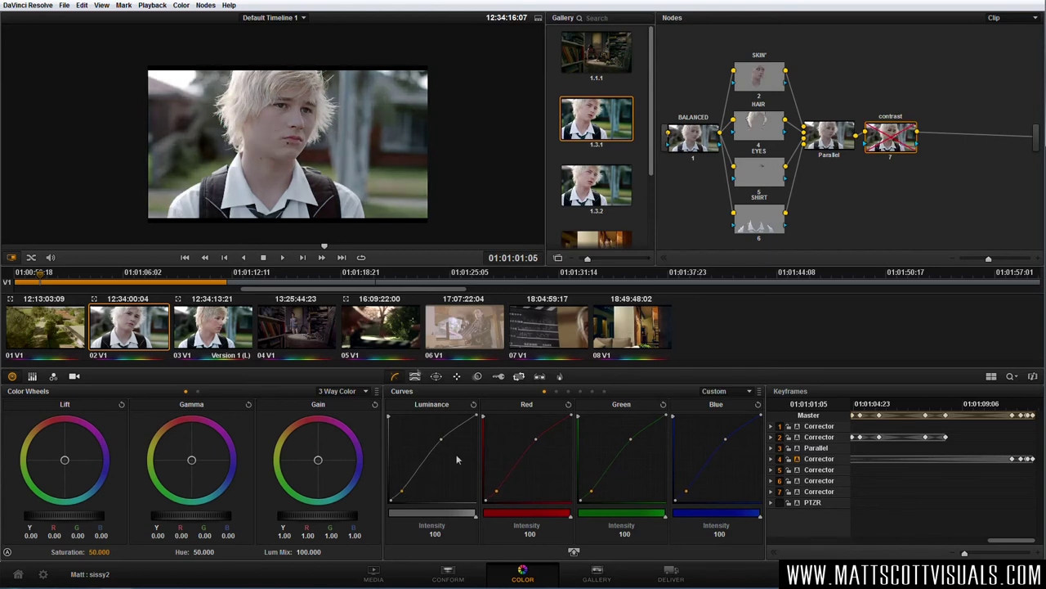
key("ctrl+d")
scroll(319, 184, "up", 2)
key("ctrl+d")
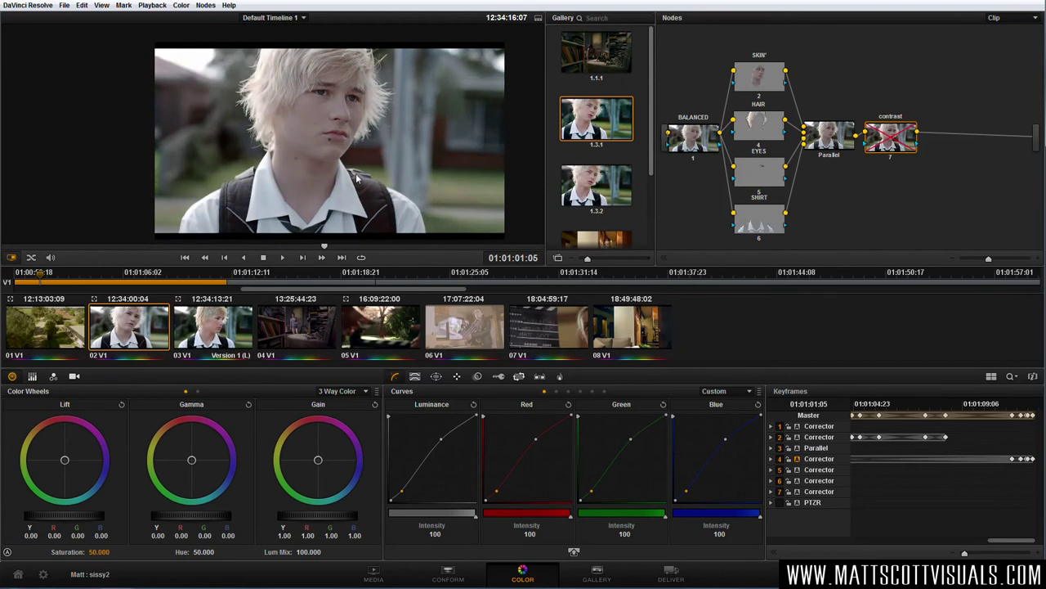
key("ctrl+d")
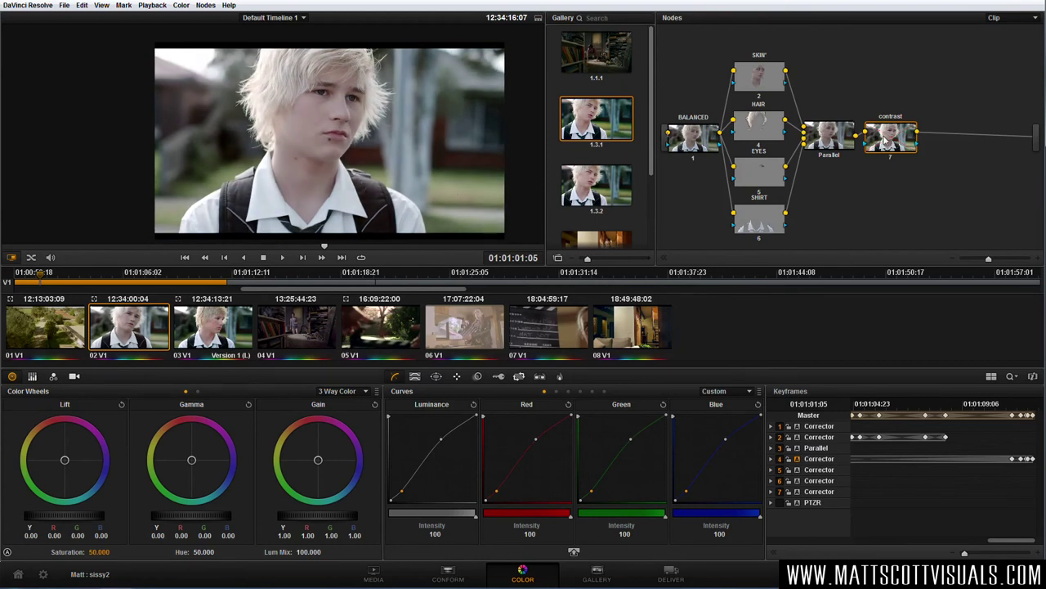
Relabel node 7 as COLOUR/CONTRAST and set its Saturation to 60
right_click(892, 139)
left_click(920, 141)
key("Return")
type("50")
Check the effect of the COLOUR/CONTRAST node by switching it off and on
key("ctrl+d")
key("ctrl+d")
key("ctrl+d")
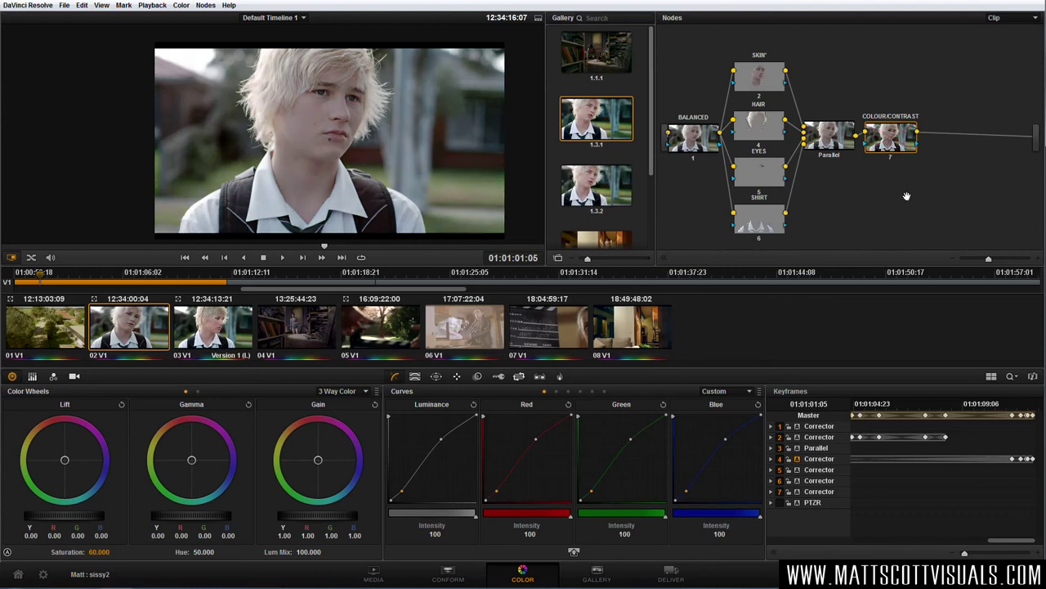
key("ctrl+d")
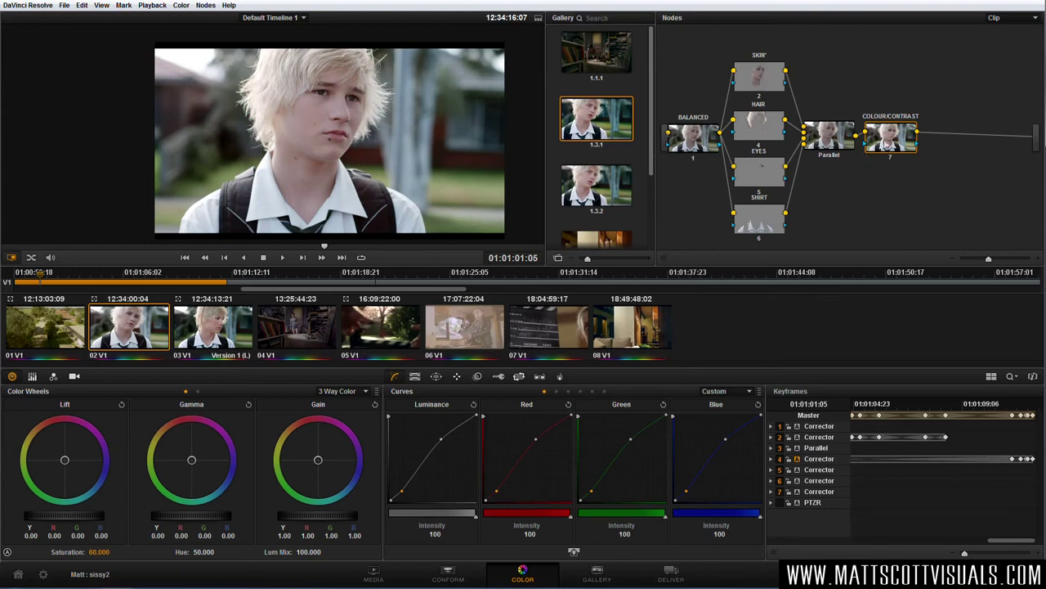
Compare the current grade with gallery still 1.3.1 using a wipe across the picture, and end the comparison
mouse_move(889, 145)
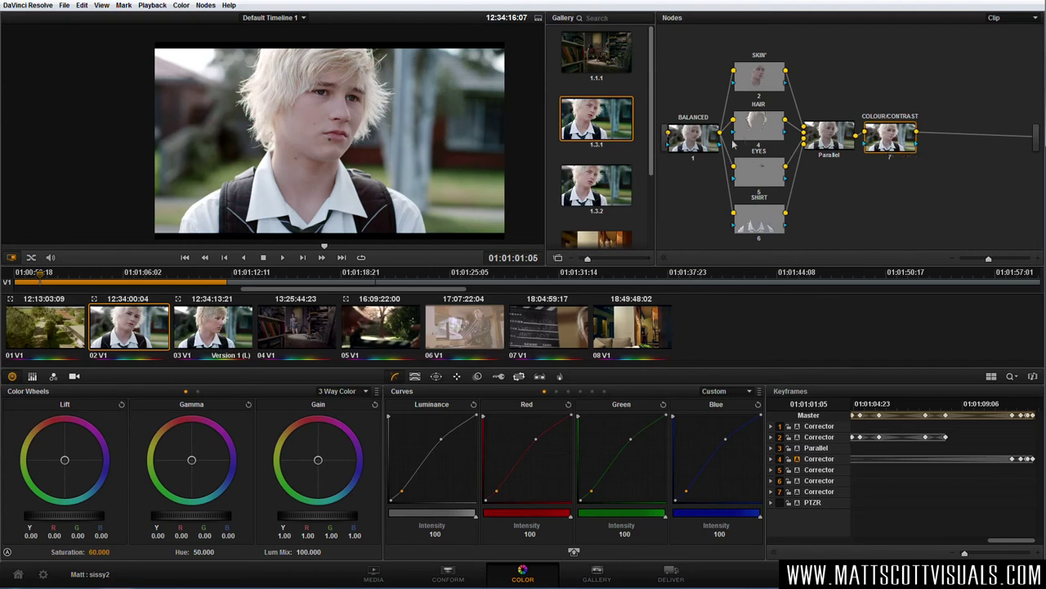
double_click(606, 122)
left_click_drag(311, 153, 385, 140)
key("ctrl+w")
left_click_drag(889, 146, 893, 140)
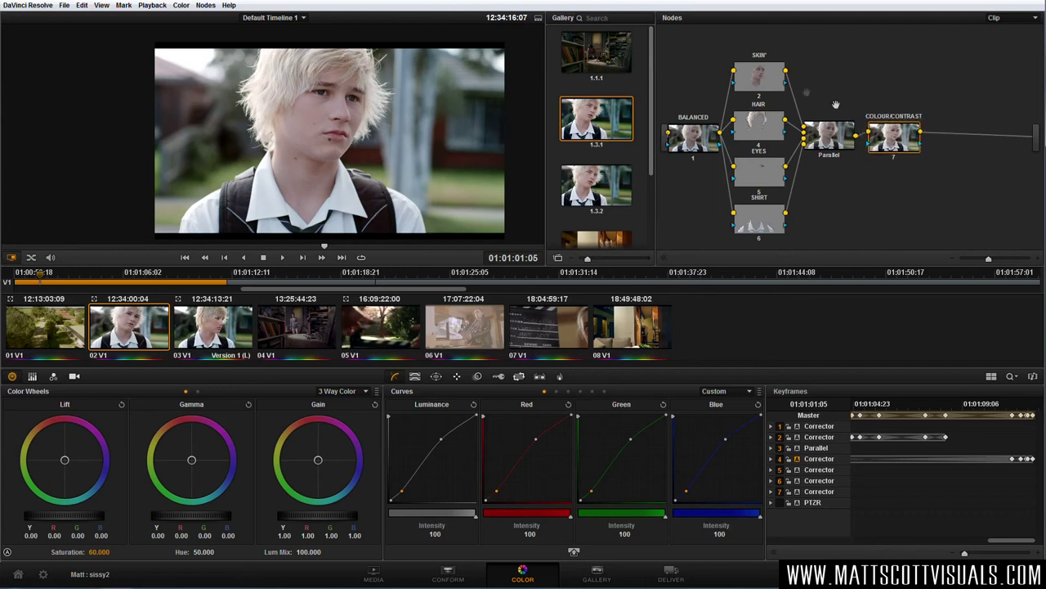
Tint the SKIN' node's Gain to Red 0.98, Green 1.00, Blue 1.05, and warm the HAIR node's Gain to Red 1.02
left_click(757, 79)
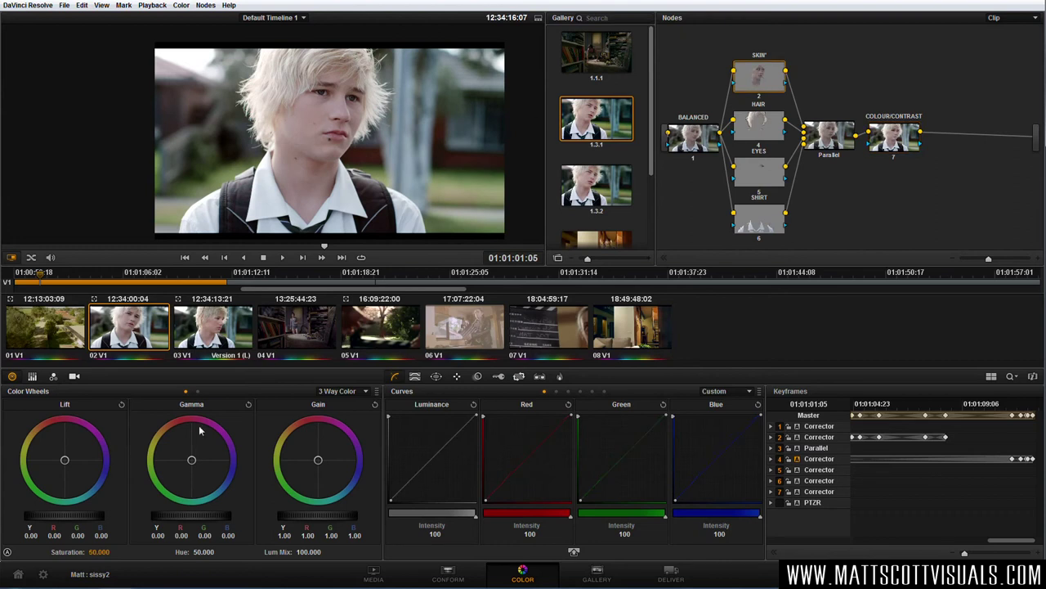
left_click_drag(318, 460, 334, 467)
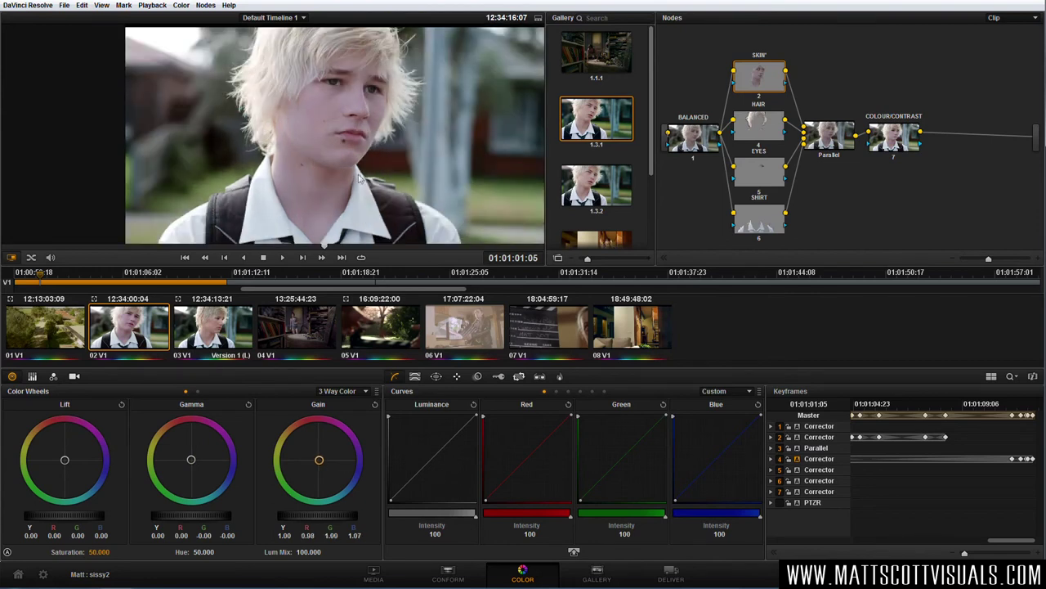
left_click_drag(320, 462, 318, 461)
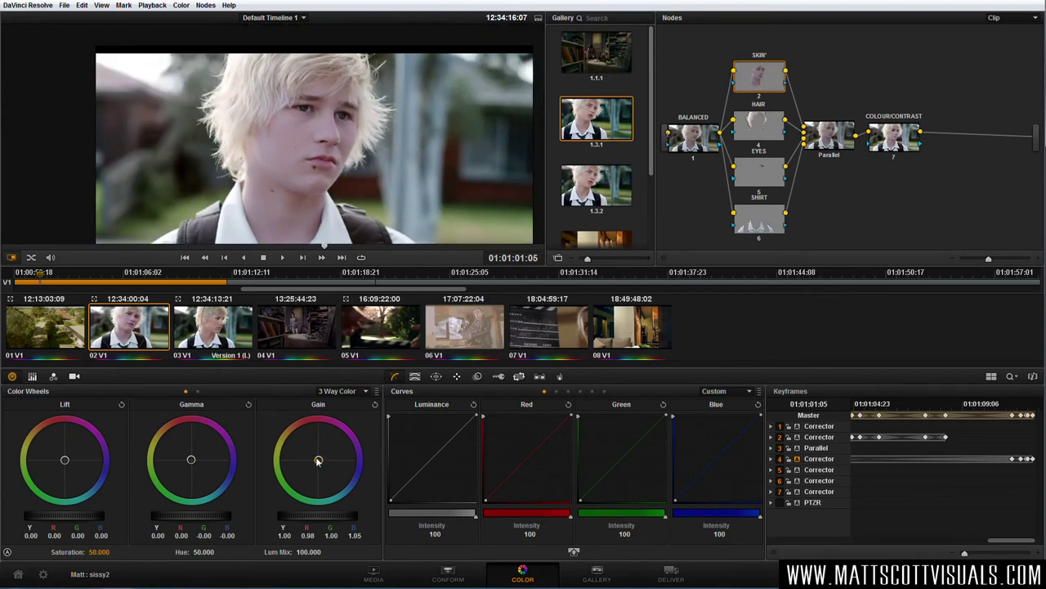
key("Down")
left_click_drag(318, 462, 317, 460)
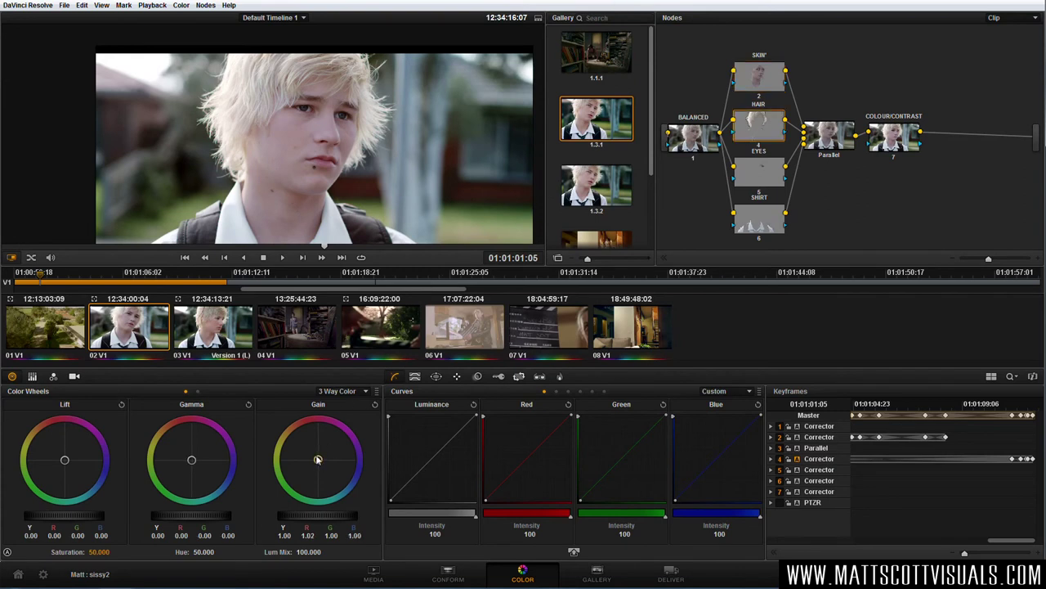
Raise the EYES node's Gain to 1.11 and brighten its Gamma
left_click(757, 179)
mouse_move(315, 518)
left_mouse_down()
mouse_move(370, 519)
mouse_move(324, 528)
left_mouse_up()
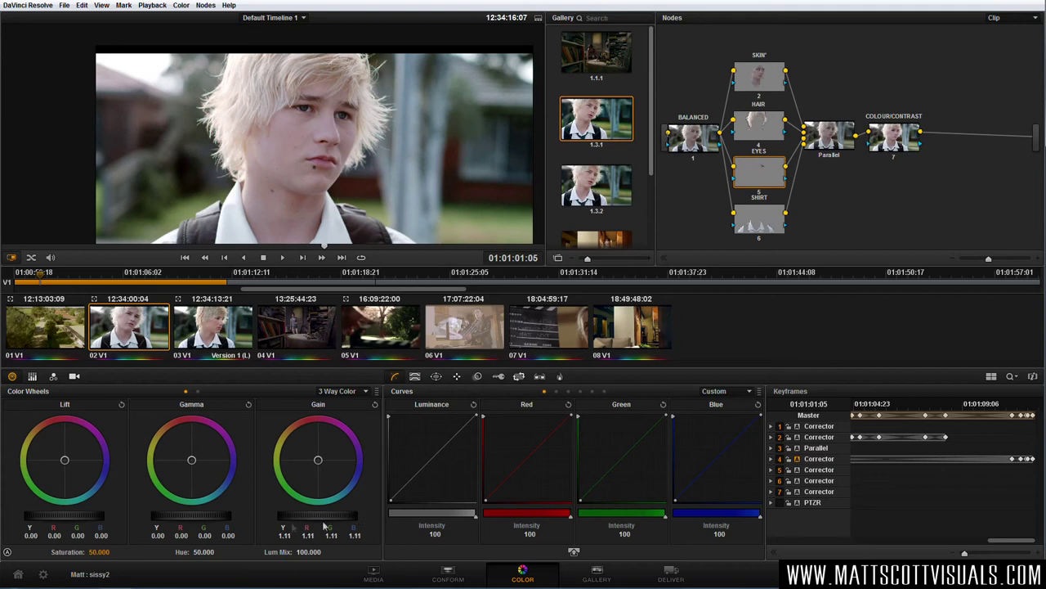
left_click_drag(188, 517, 244, 517)
Set the SKIN' node's Gain to Red 0.99, Green 1.00, Blue 1.04, and the HAIR node's Gain to Red 1.02
mouse_move(330, 489)
left_mouse_down()
mouse_move(327, 471)
mouse_move(336, 480)
left_mouse_up()
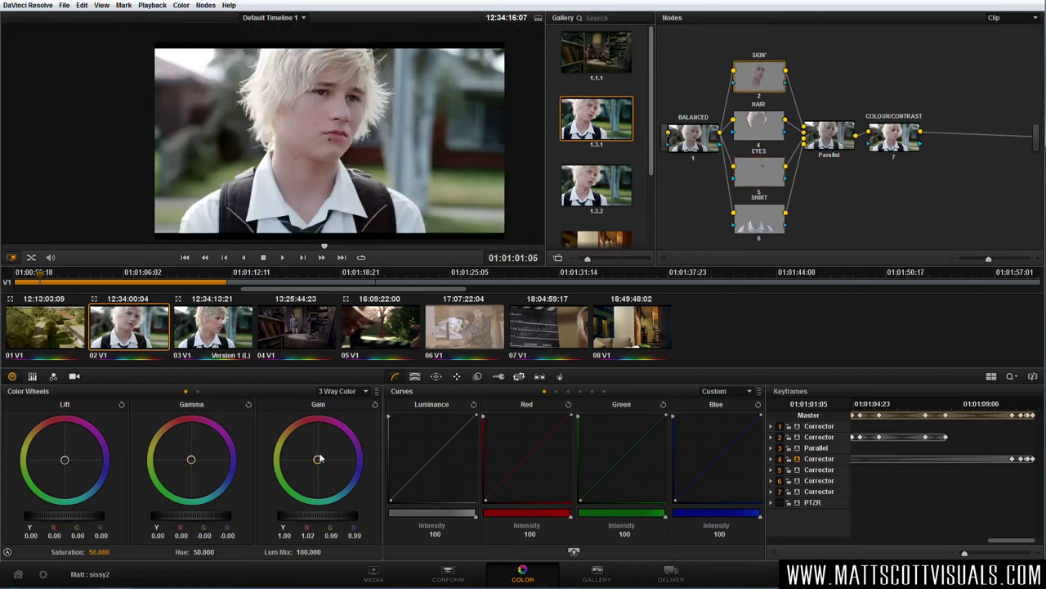
left_click_drag(319, 458, 337, 459)
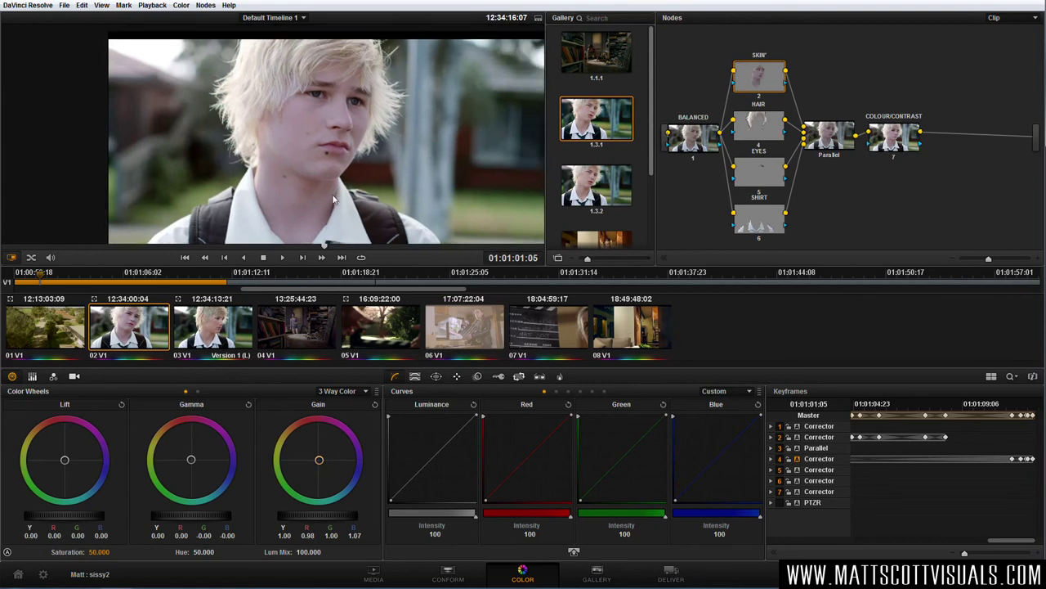
left_click_drag(317, 472, 318, 460)
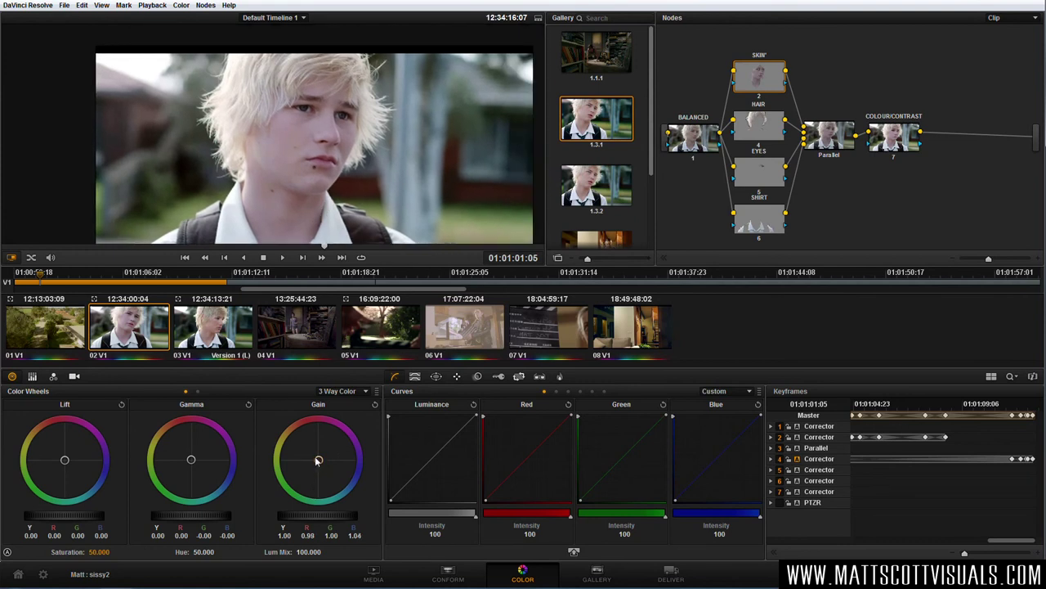
left_click(758, 131)
left_click_drag(314, 464, 317, 460)
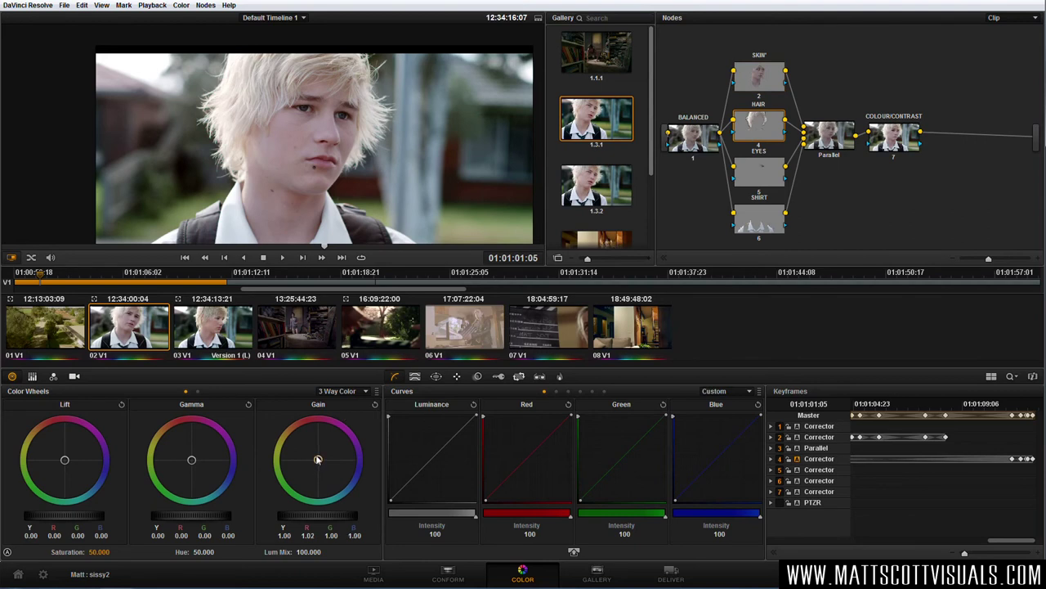
Raise the EYES node's Gain to 1.11 and push the Gain and Gamma balance toward blue
left_click(756, 175)
left_click_drag(299, 519, 368, 518)
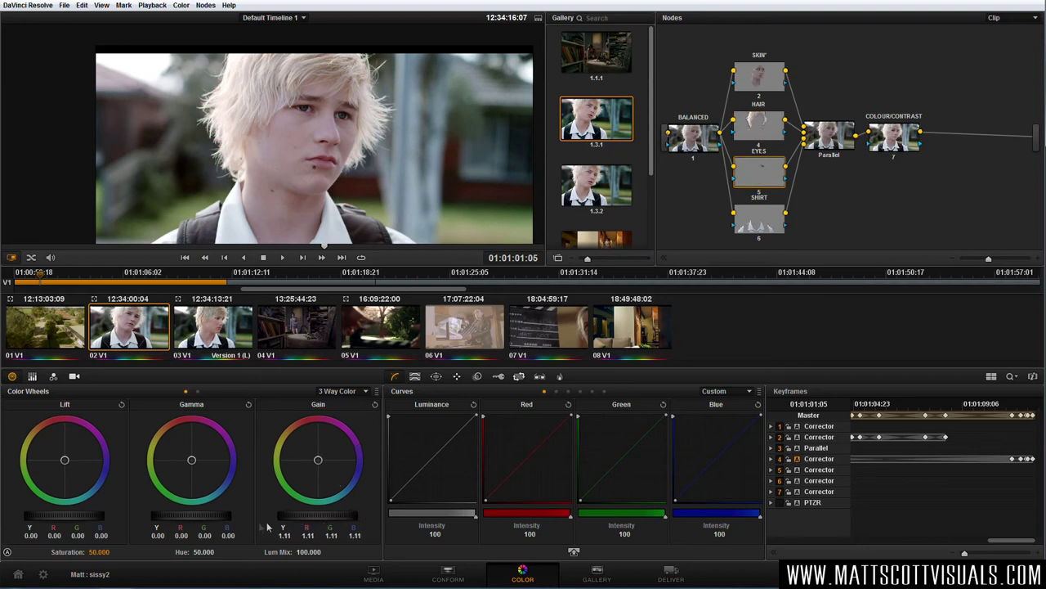
left_click_drag(187, 519, 213, 520)
left_click_drag(319, 464, 338, 481)
scroll(338, 128, "up", 2)
left_click_drag(192, 463, 211, 488)
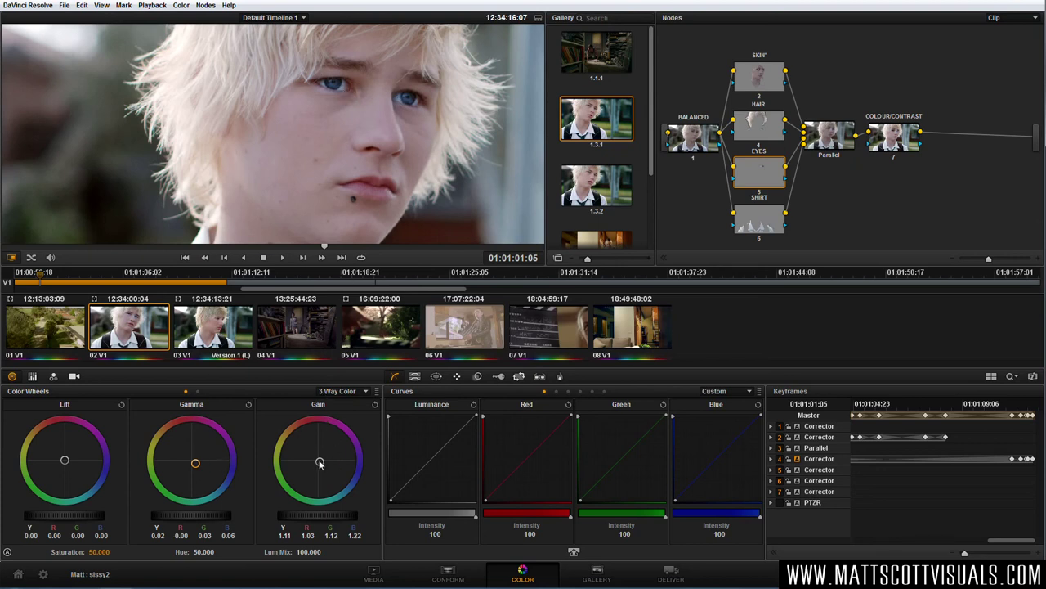
Refine the EYES node's Gain to Red 1.04, Green 1.14, Blue 1.02 and its Gamma to Red 0.03, Green 0.06, Blue 0.11
left_click_drag(311, 454, 305, 422)
left_click_drag(199, 466, 224, 484)
mouse_move(317, 460)
left_mouse_down()
mouse_move(303, 461)
mouse_move(317, 463)
left_mouse_up()
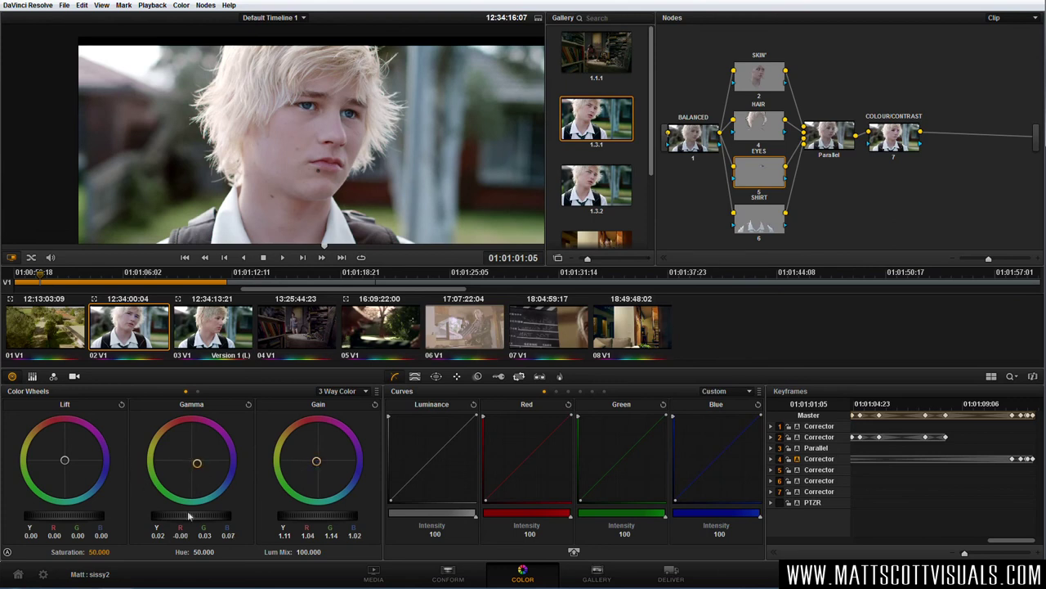
left_click_drag(180, 517, 232, 519)
Examine the boy's eyes with the EYES node correction switched off and on
key("ctrl+d")
key("ctrl+d")
key("ctrl+d")
key("ctrl+d")
scroll(330, 129, "up", 2)
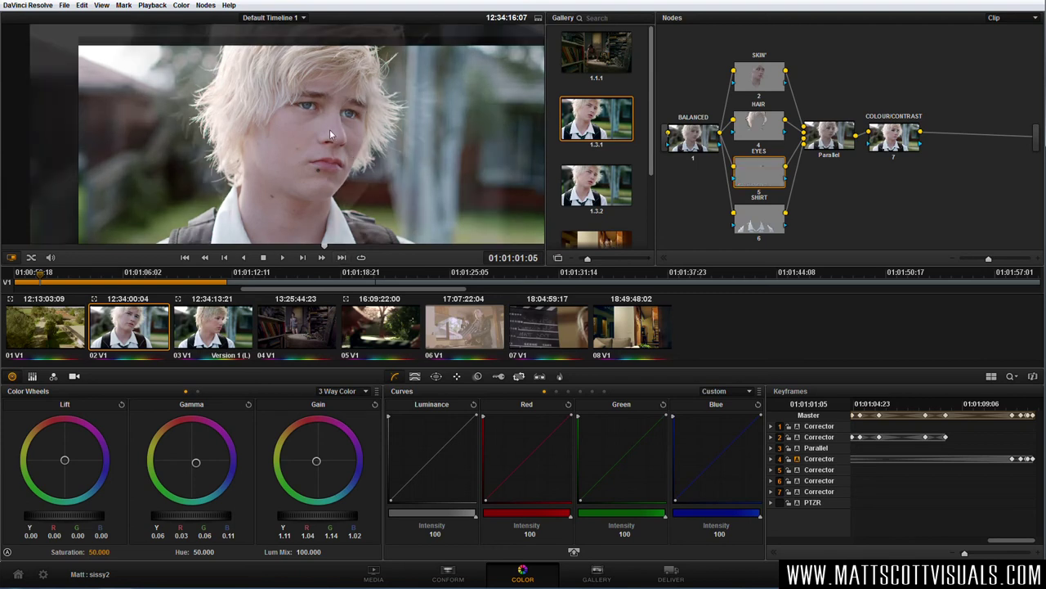
key("ctrl+d")
key("ctrl+d")
scroll(329, 130, "down", 2)
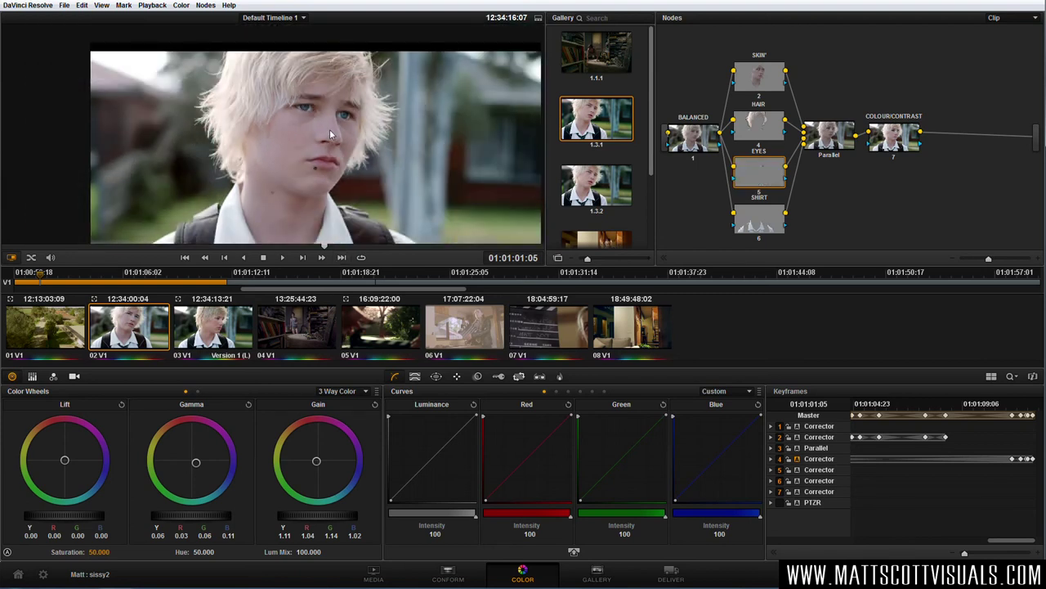
Adjust the SKIN' node's Gamma balance, and set the SHIRT node's Gain to Y 1.09, Red 1.11, Green 1.09, Blue 1.05
left_click(760, 77)
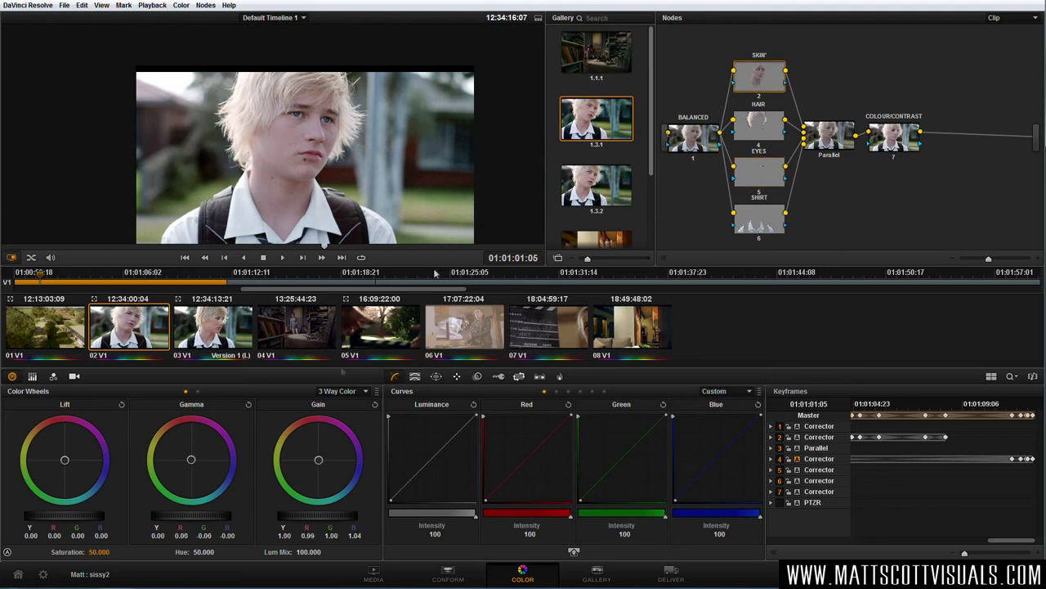
left_click_drag(191, 463, 185, 464)
left_click(745, 221)
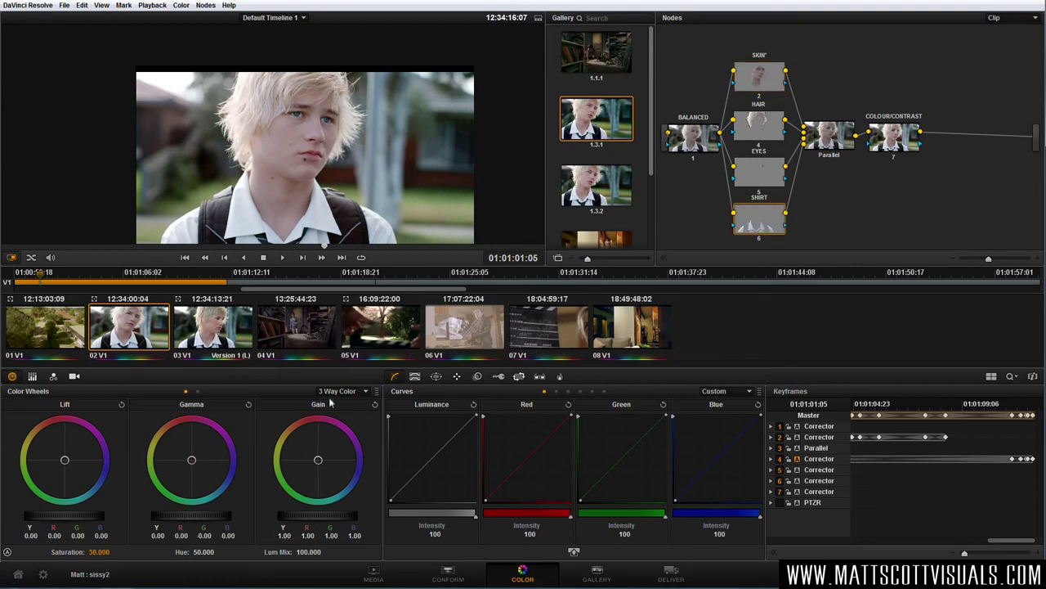
left_click_drag(302, 517, 367, 524)
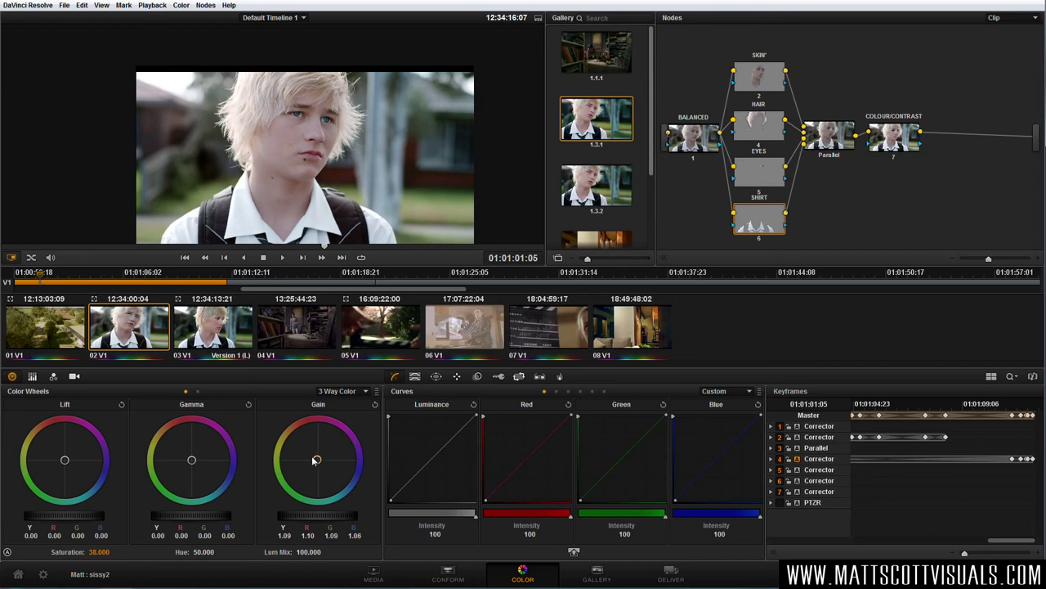
left_click_drag(313, 460, 311, 459)
Compare the full grade with the original image by bypassing all nodes and restoring them
scroll(349, 197, "up", 2)
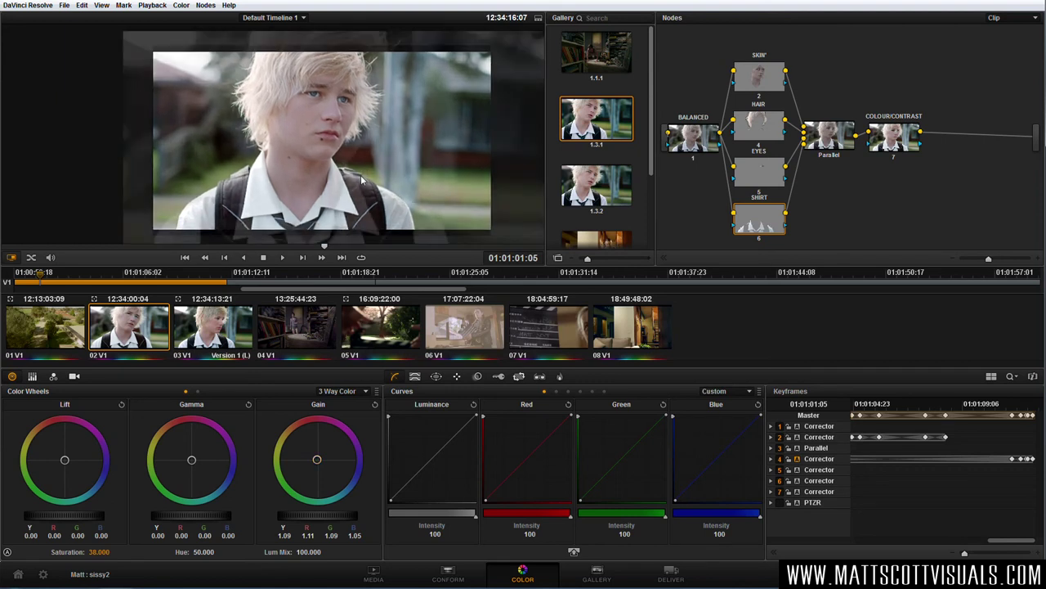
key("alt+d")
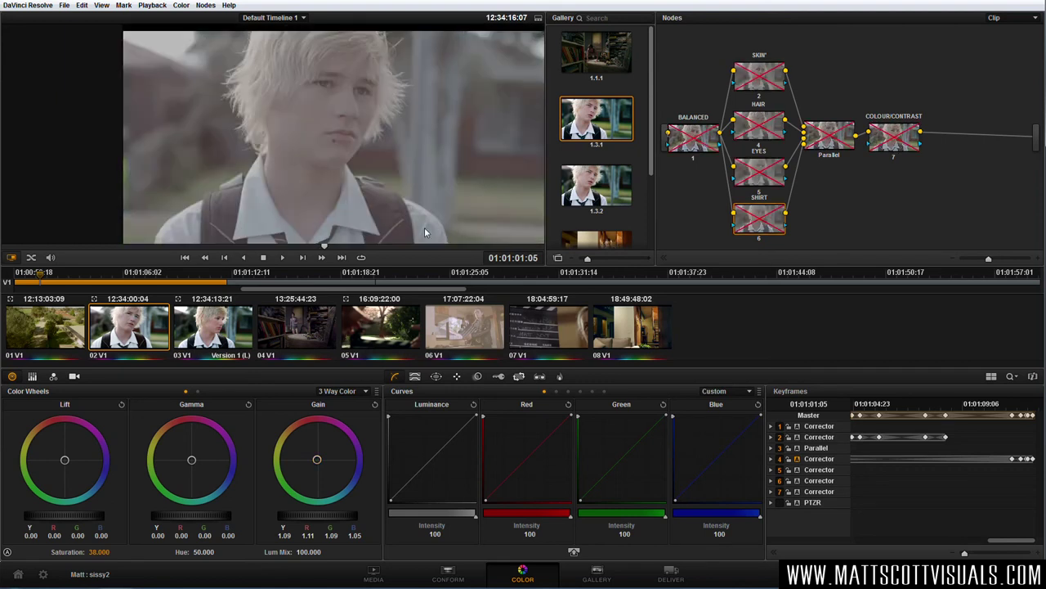
key("alt+d")
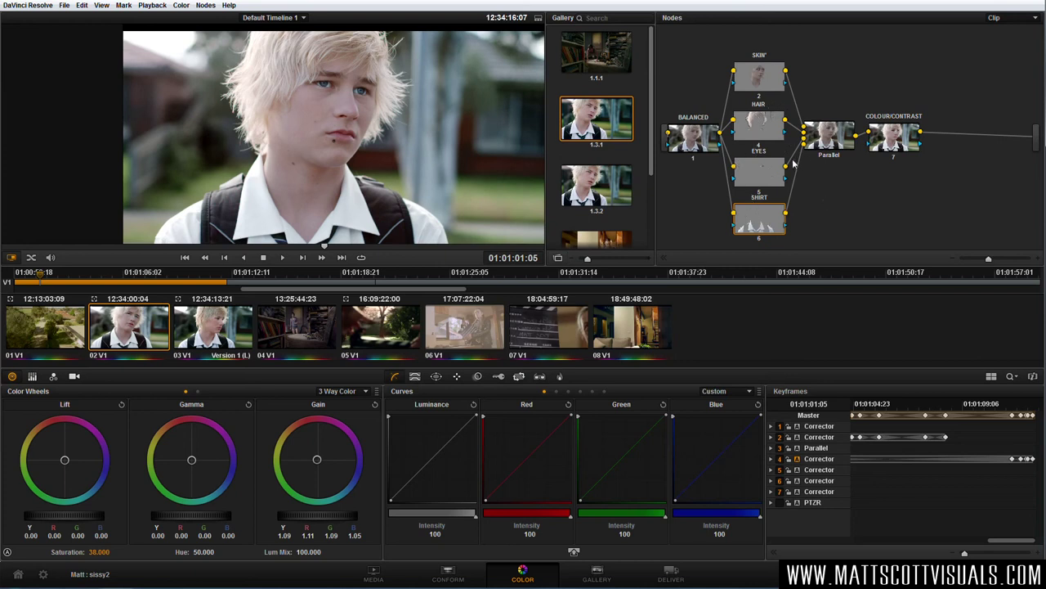
key("shift+d")
key("shift+d")
scroll(362, 152, "down", 2)
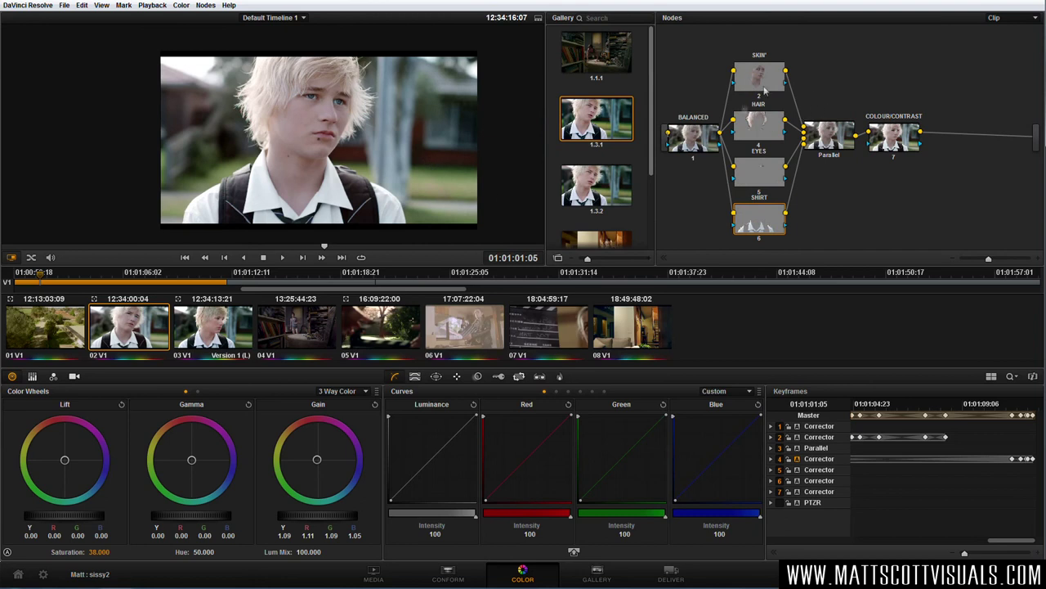
Try a serial node after COLOUR/CONTRAST with a circular window on the boy's face and its curve pulled strongly down
left_click(896, 140)
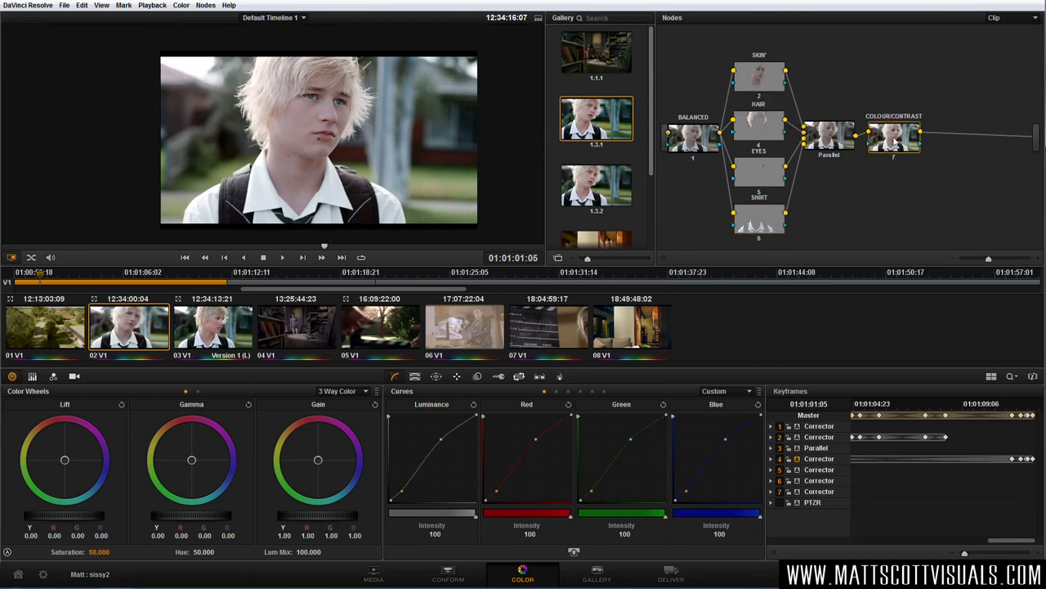
left_click_drag(889, 150, 862, 223)
left_click(436, 377)
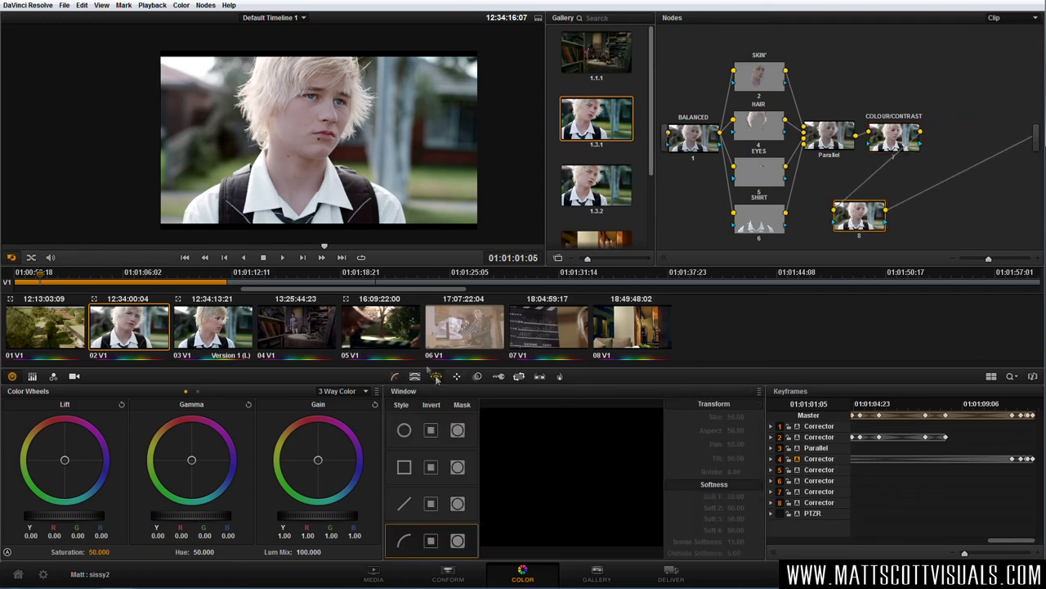
left_click(404, 430)
left_click_drag(350, 127, 320, 111)
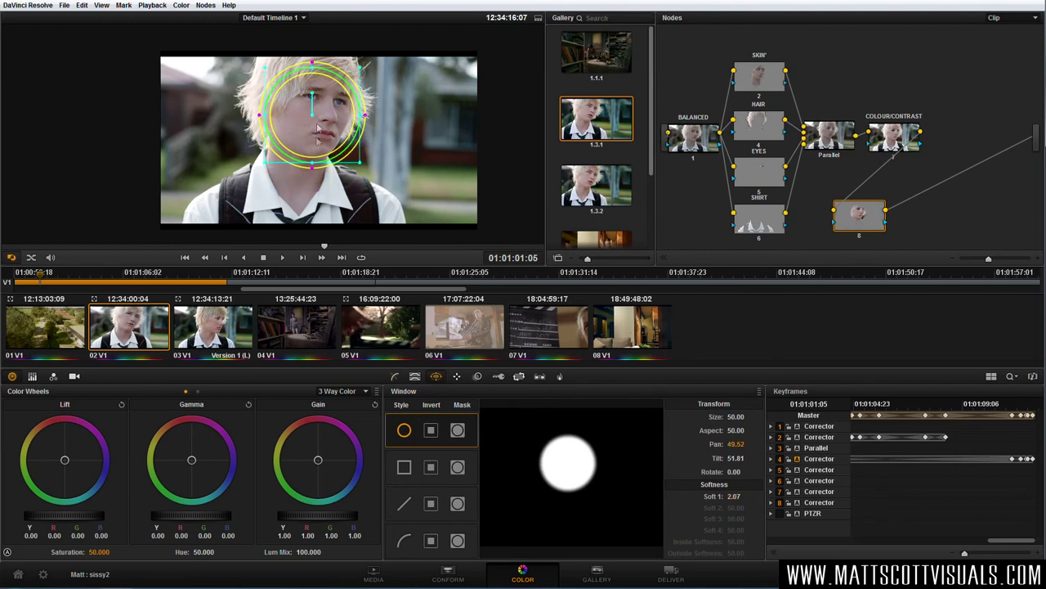
left_click(396, 377)
left_click_drag(439, 464, 450, 488)
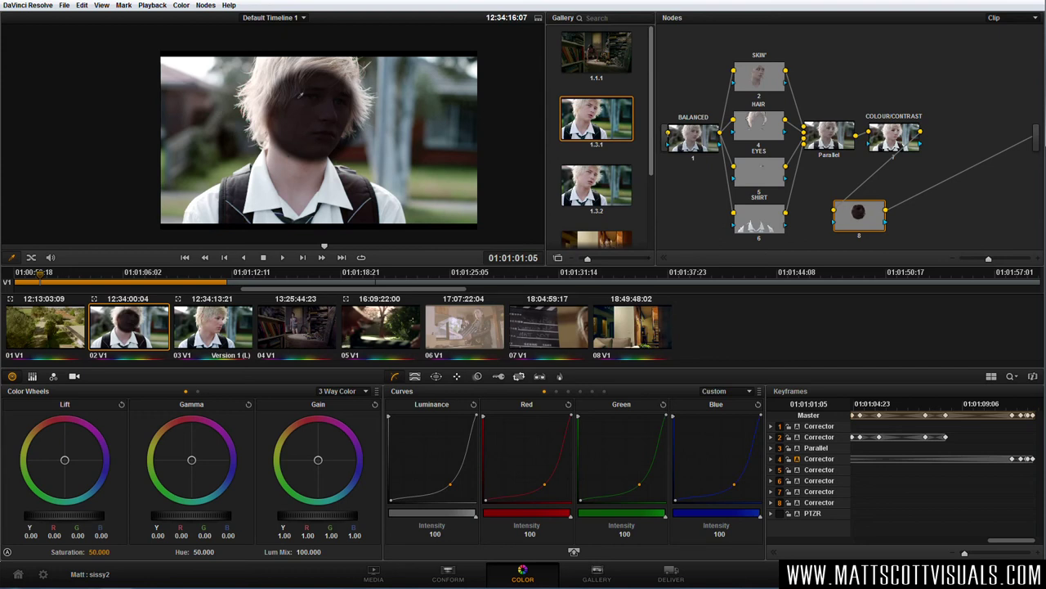
Try an outside node that darkens everything around the face window, and delete both the outside node and the window node
right_click(871, 217)
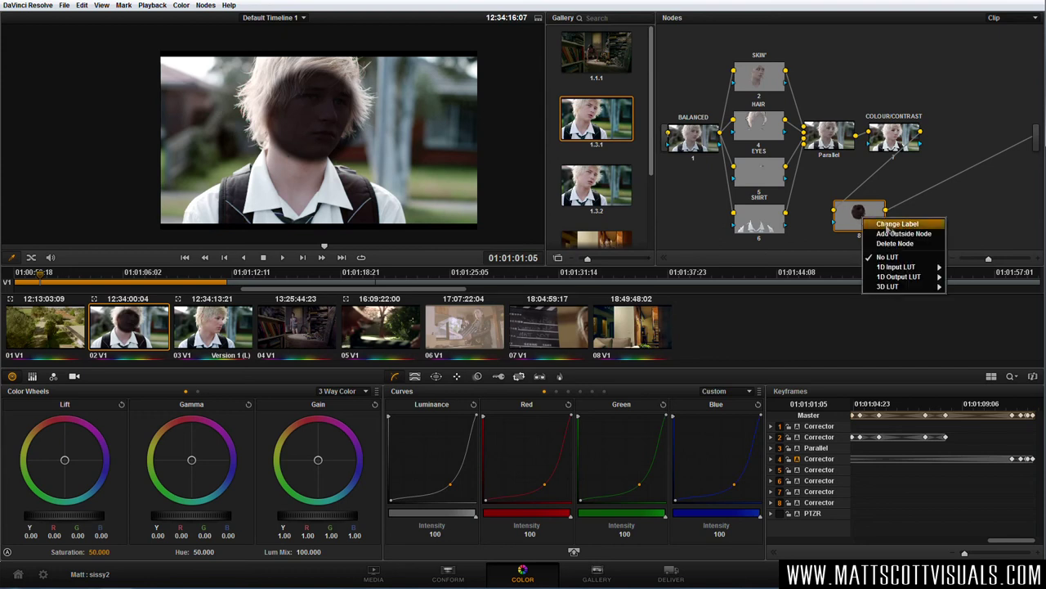
left_click(895, 235)
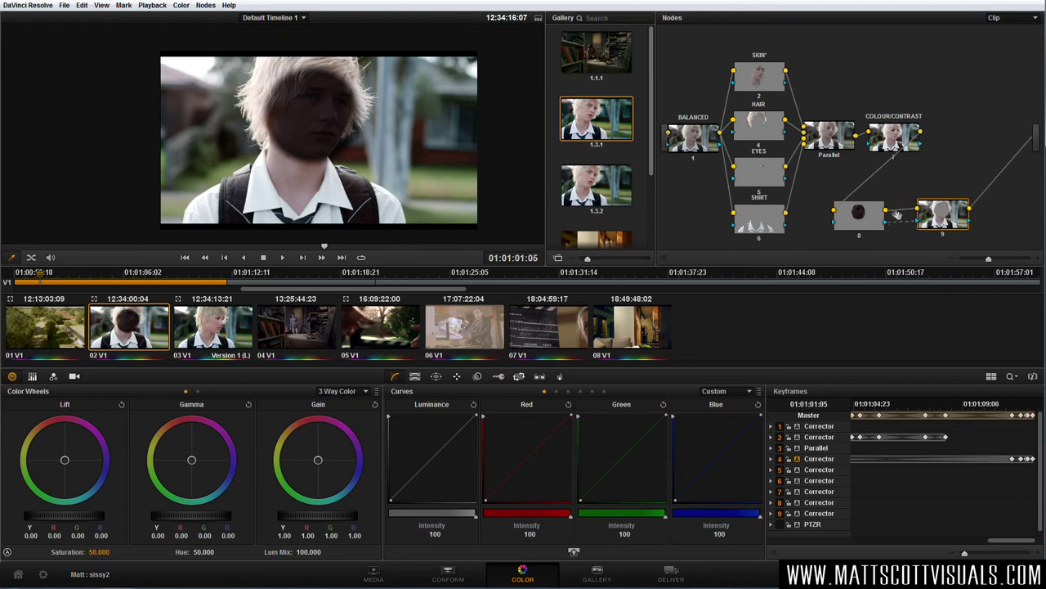
left_click_drag(941, 224, 937, 225)
left_click_drag(865, 230, 868, 229)
left_click(871, 223)
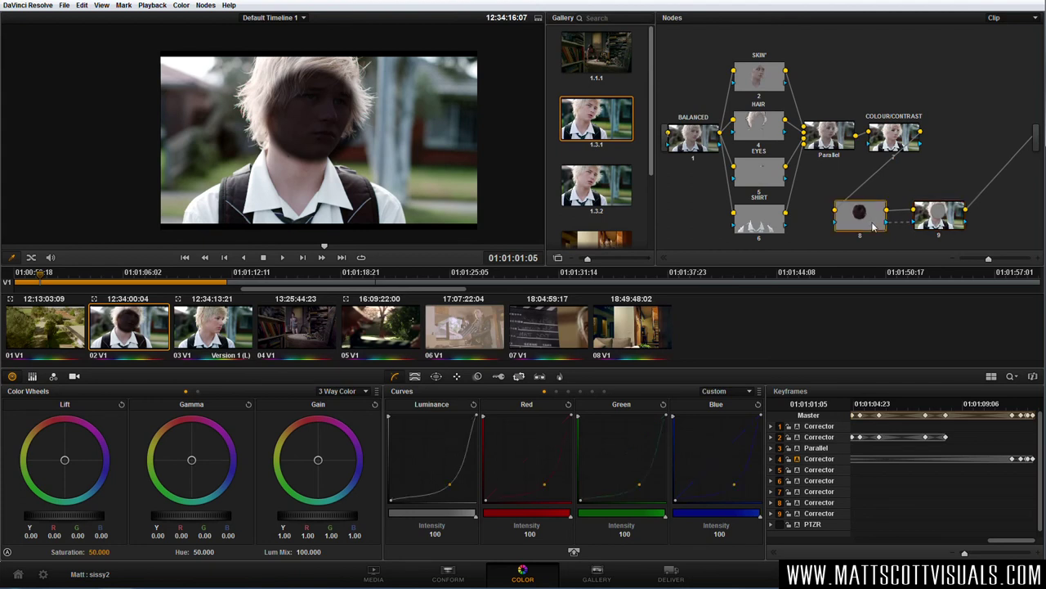
left_click(938, 219)
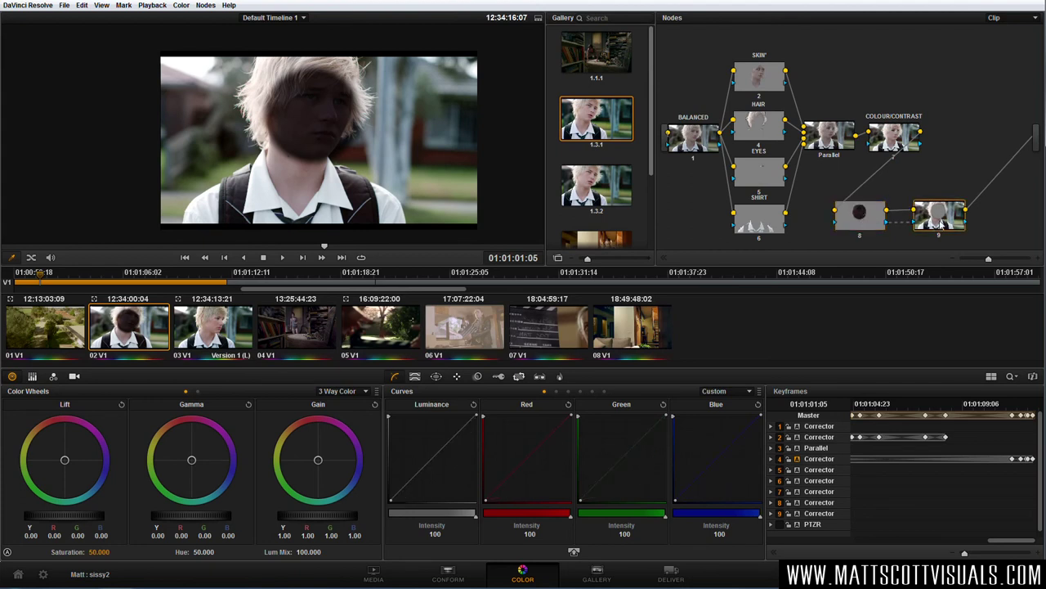
mouse_move(434, 458)
left_mouse_down()
mouse_move(470, 474)
mouse_move(439, 473)
left_mouse_up()
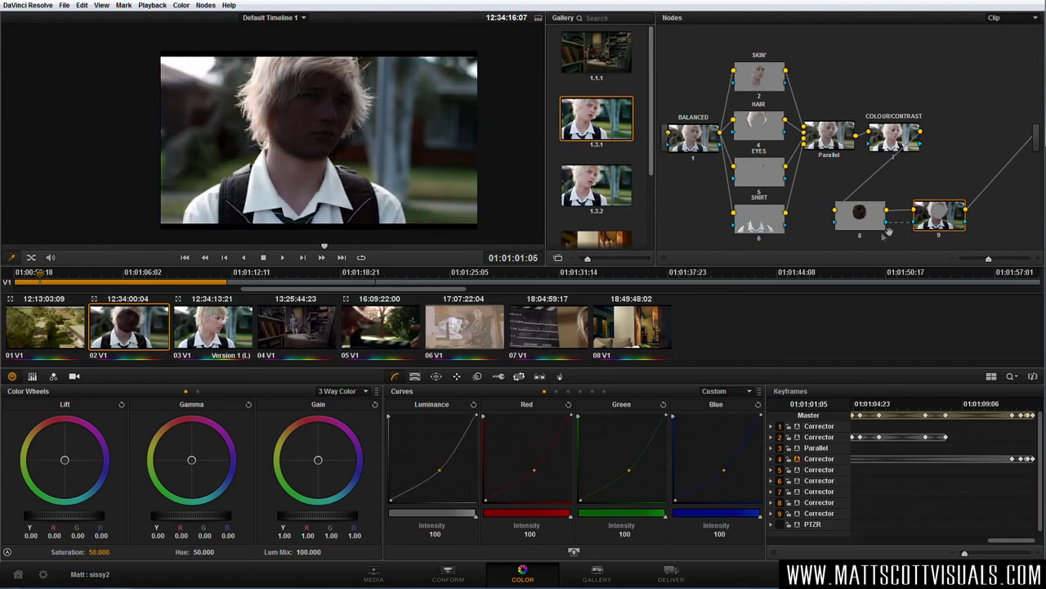
key("Delete")
key("Delete")
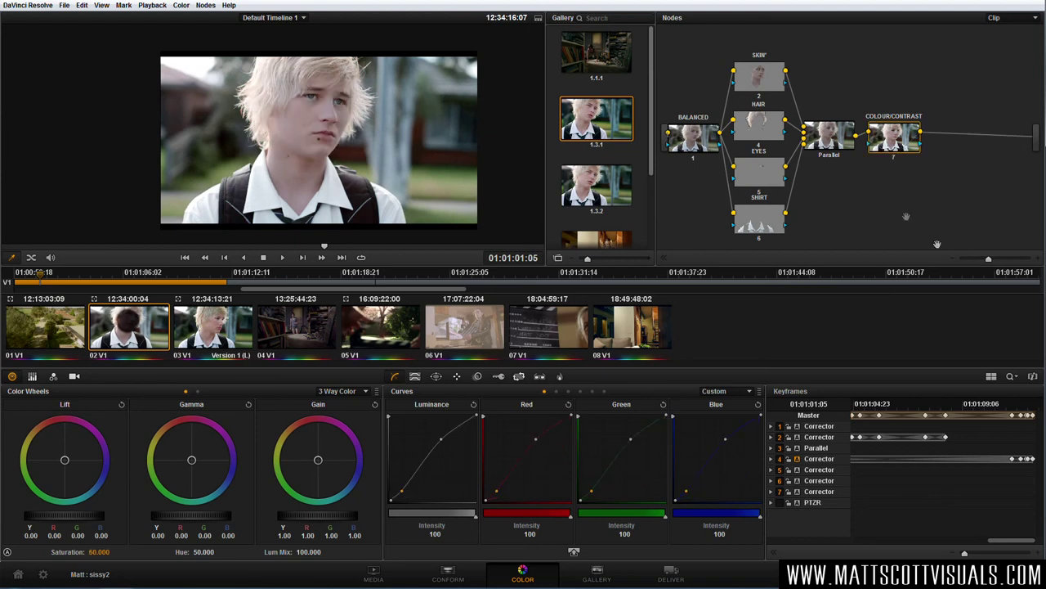
Add an outside node from the SKIN' node, place it above the parallel mixer and label it "cool shadows"
left_click(766, 87)
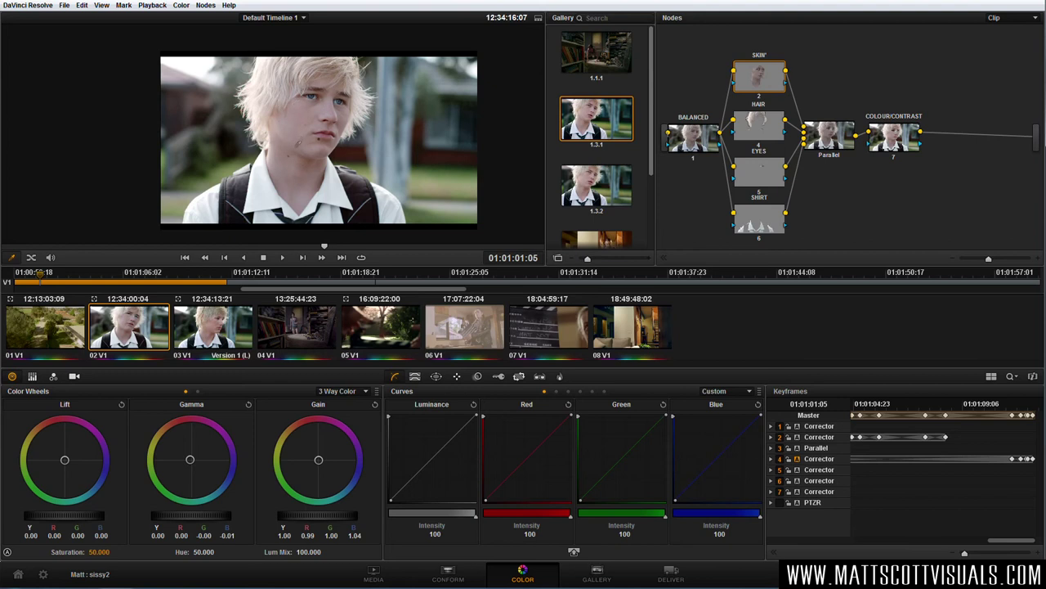
right_click(769, 83)
left_click(807, 98)
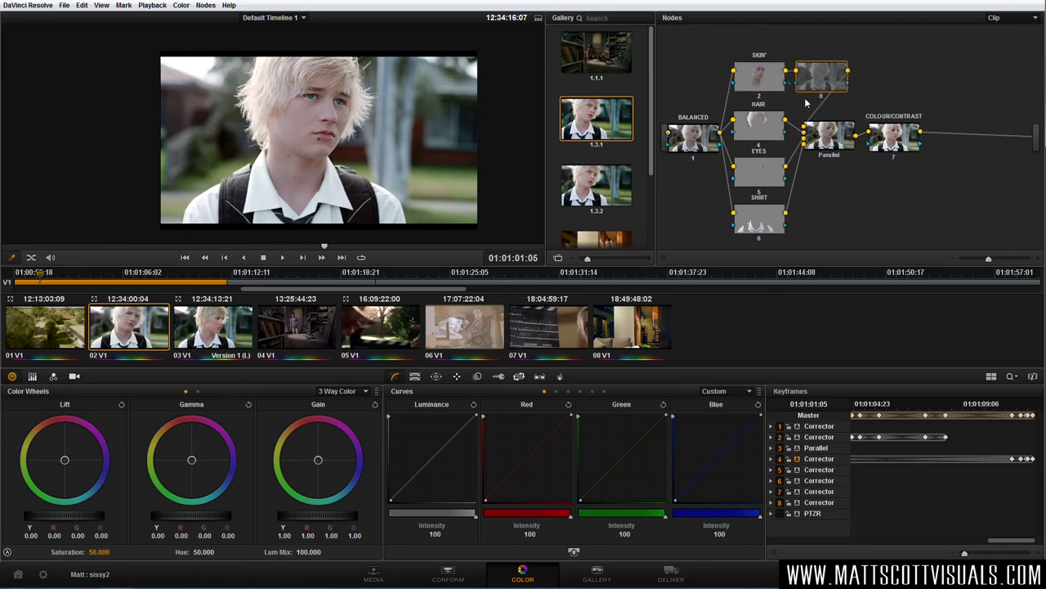
left_click_drag(820, 83, 847, 57)
right_click(847, 56)
left_click(901, 74)
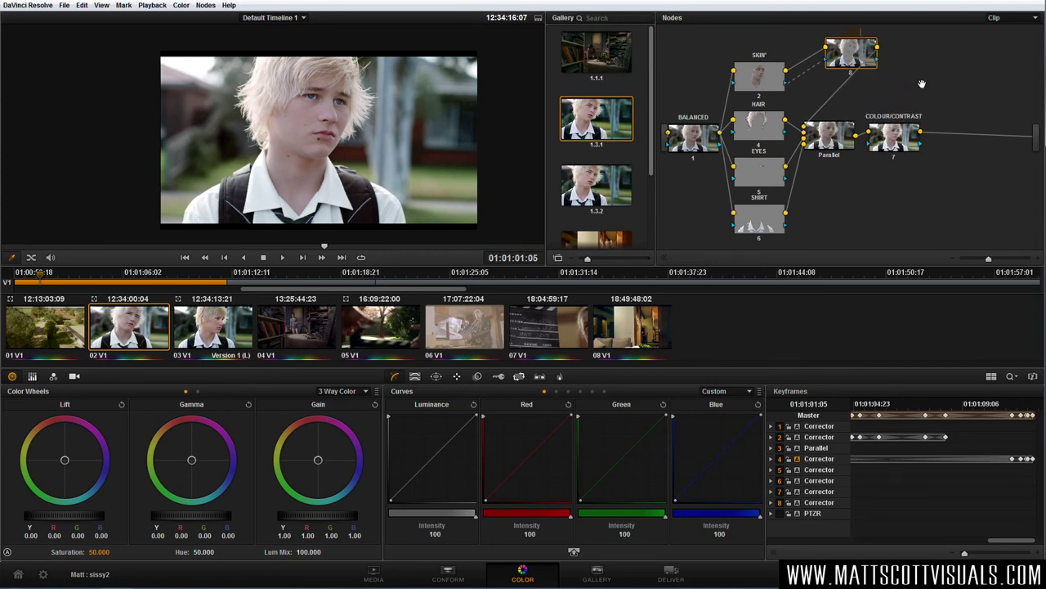
type("cool shadows")
key("Return")
Set the cool shadows node's Lift to Y 0.00, Red -0.02, Green 0.00, Blue 0.01, and compare the image with it off and on
left_click_drag(69, 469, 73, 478)
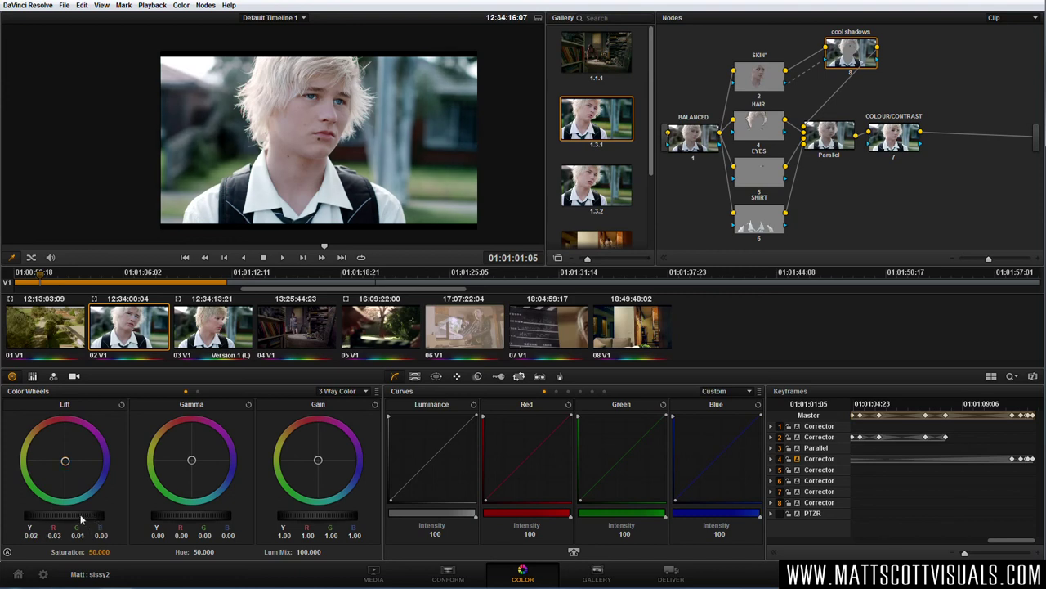
left_click_drag(81, 518, 81, 518)
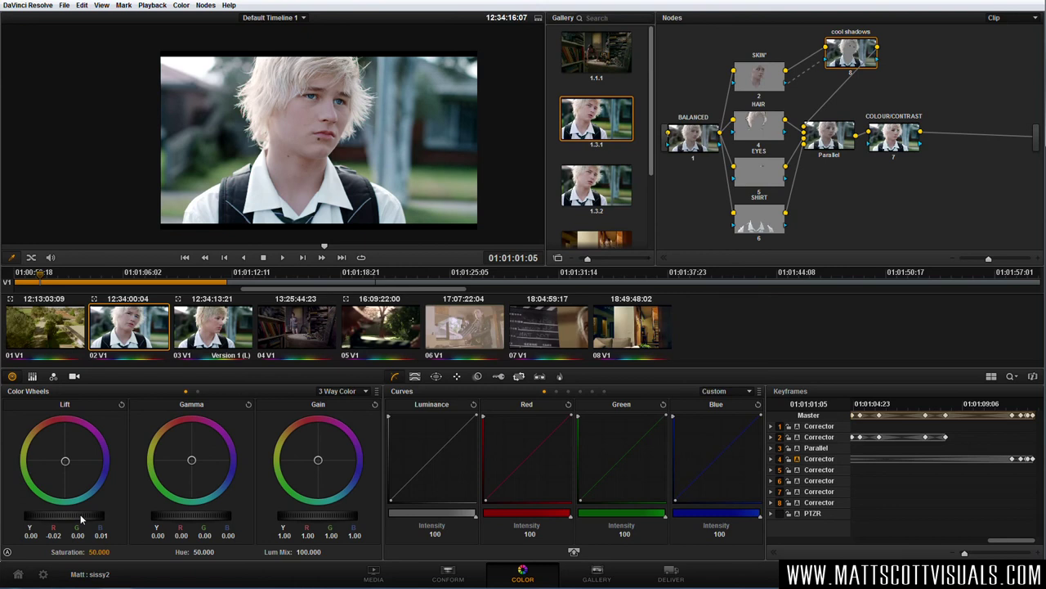
key("ctrl+d")
key("ctrl+d")
key("ctrl+d")
key("ctrl+d")
key("ctrl+d")
key("ctrl+d")
Add a serial node after the COLOUR/CONTRAST node and lay it out below that node
left_click_drag(894, 141, 897, 141)
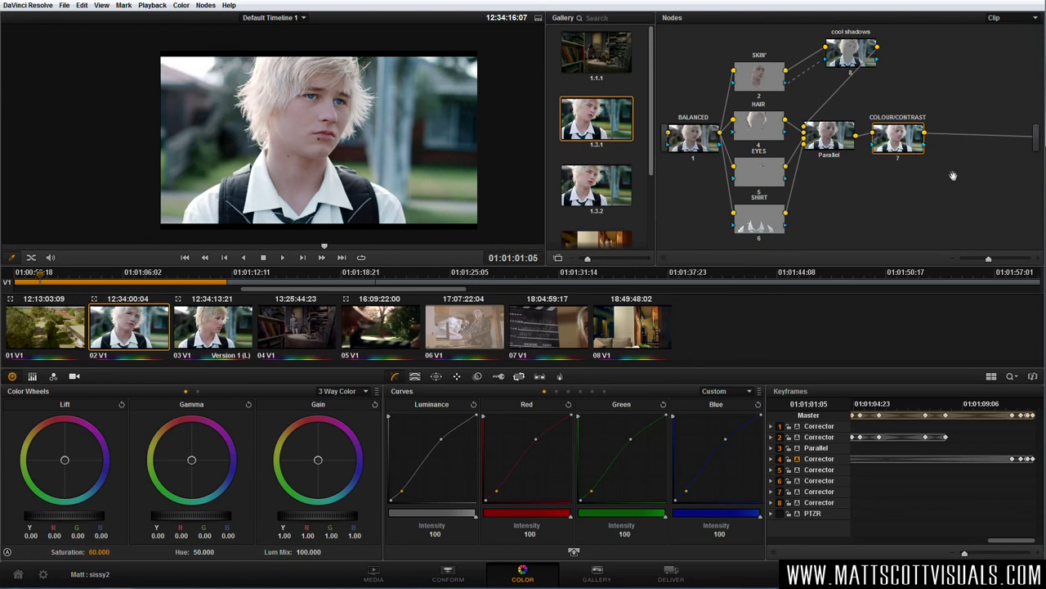
left_click_drag(900, 149, 860, 198)
key("alt+s")
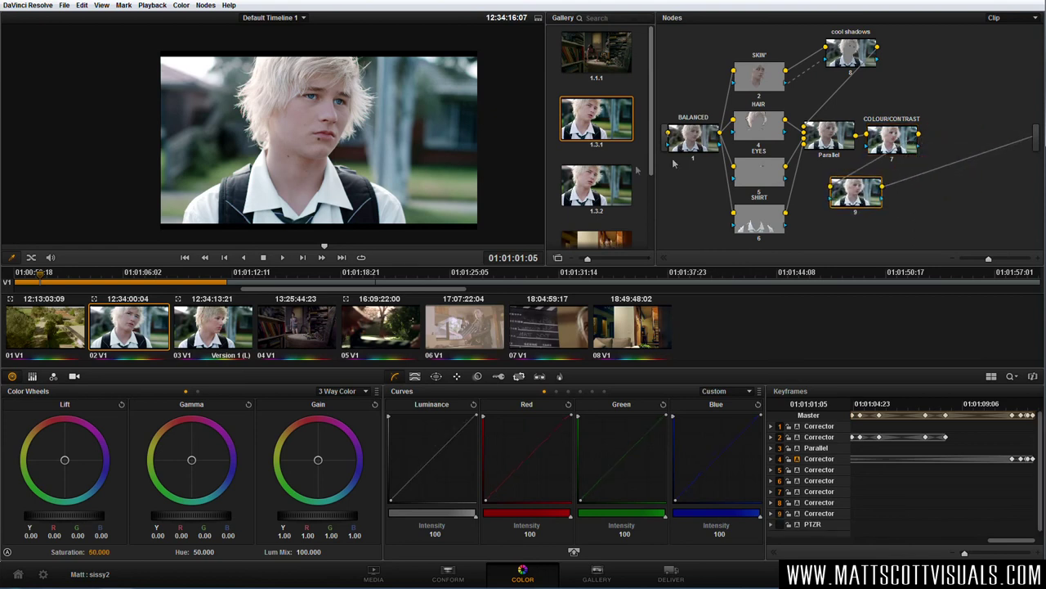
Fit a soft oval window around the boy's face, with Size 56.39, Aspect 33.00, Pan 49.52, Tilt 51.01, Rotate 4.36 and Soft 1 10.64
left_click(436, 377)
left_click(405, 431)
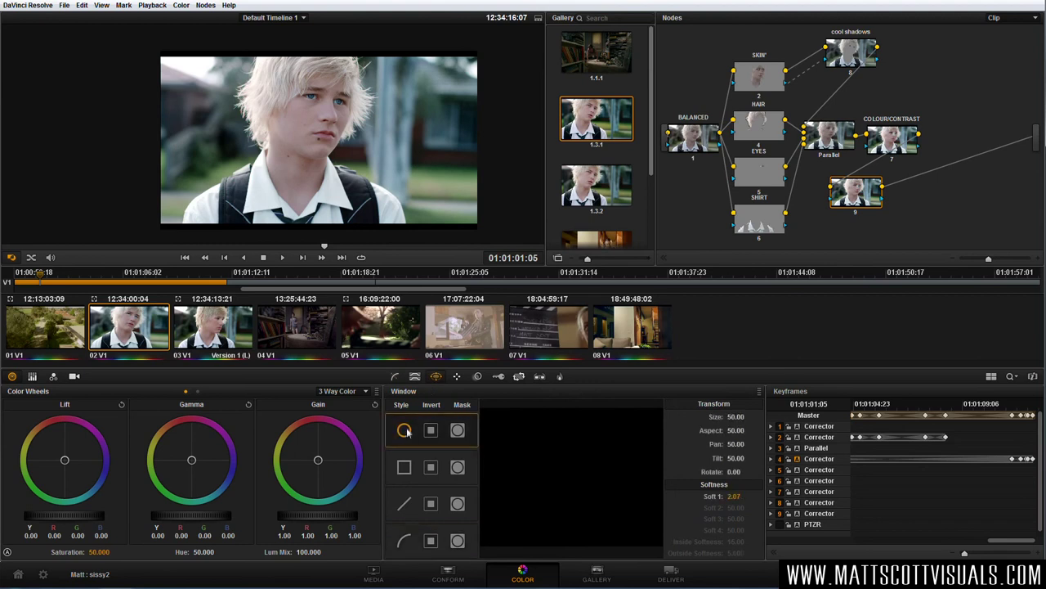
left_click_drag(314, 119, 313, 111)
left_click_drag(323, 173, 323, 200)
left_click_drag(367, 122, 301, 237)
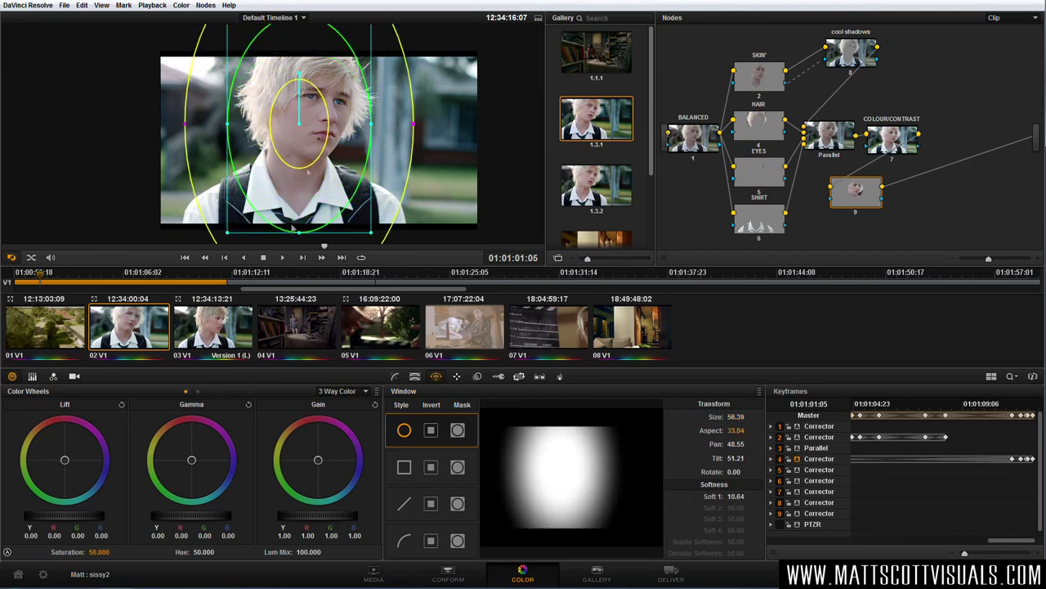
left_click_drag(304, 131, 310, 123)
left_click_drag(311, 82, 314, 78)
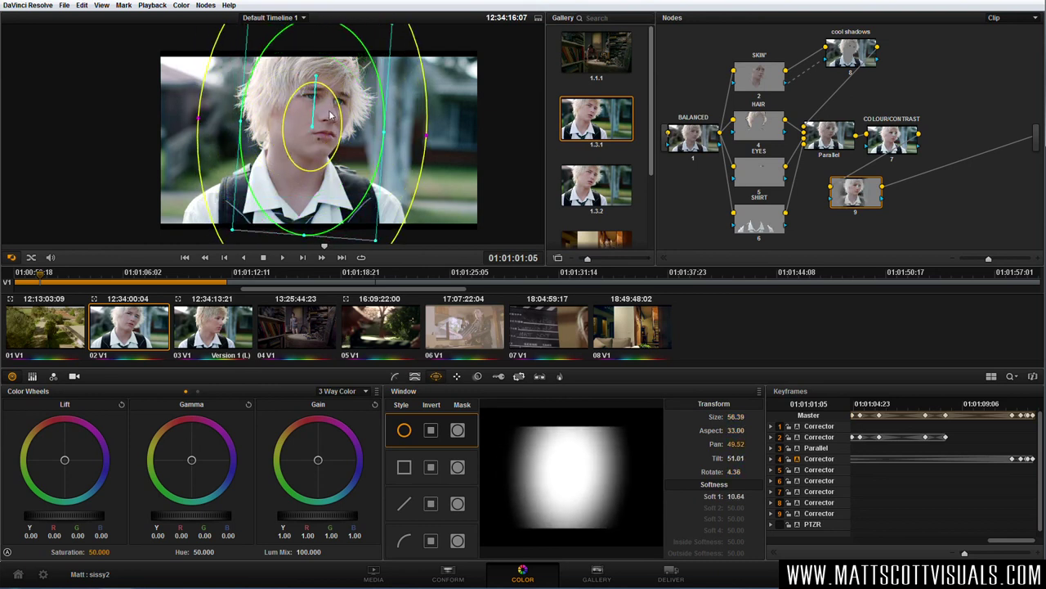
Raise the face-window node's saturation to 54 and open its blur settings
left_click(395, 377)
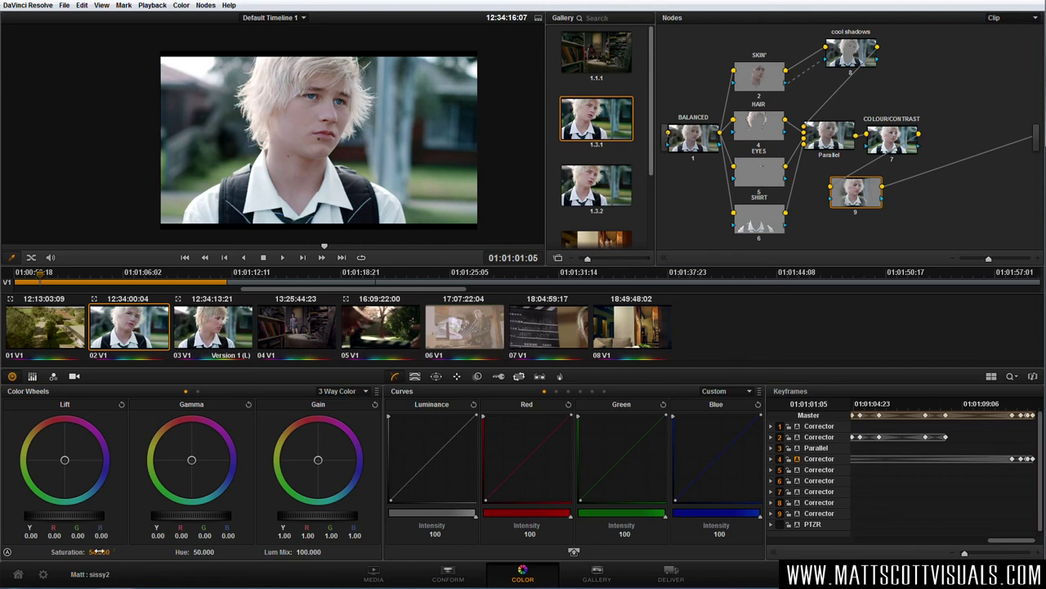
left_click(479, 377)
mouse_move(482, 467)
left_mouse_down()
mouse_move(483, 489)
mouse_move(481, 462)
left_mouse_up()
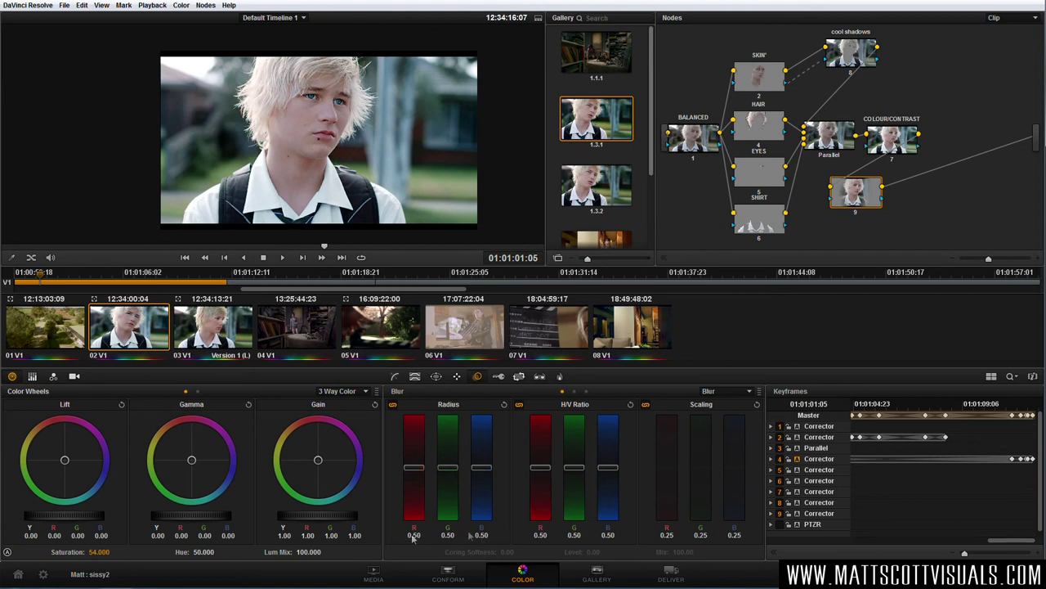
Try blur radii of 0.74 and 0.25 on the face-window node and inspect the face up close
left_click_drag(484, 472, 485, 446)
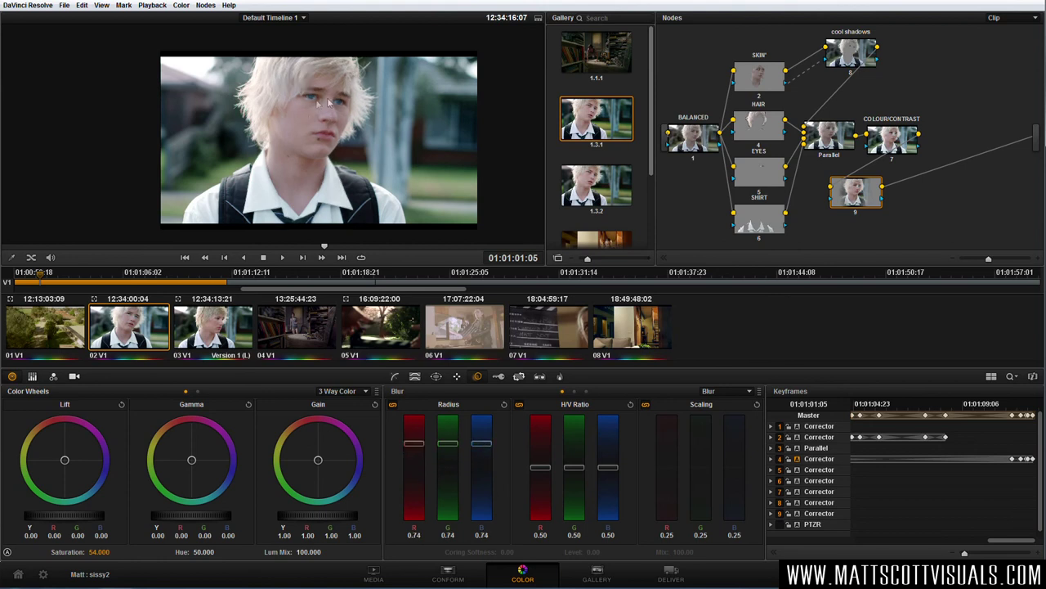
left_click_drag(481, 443, 481, 492)
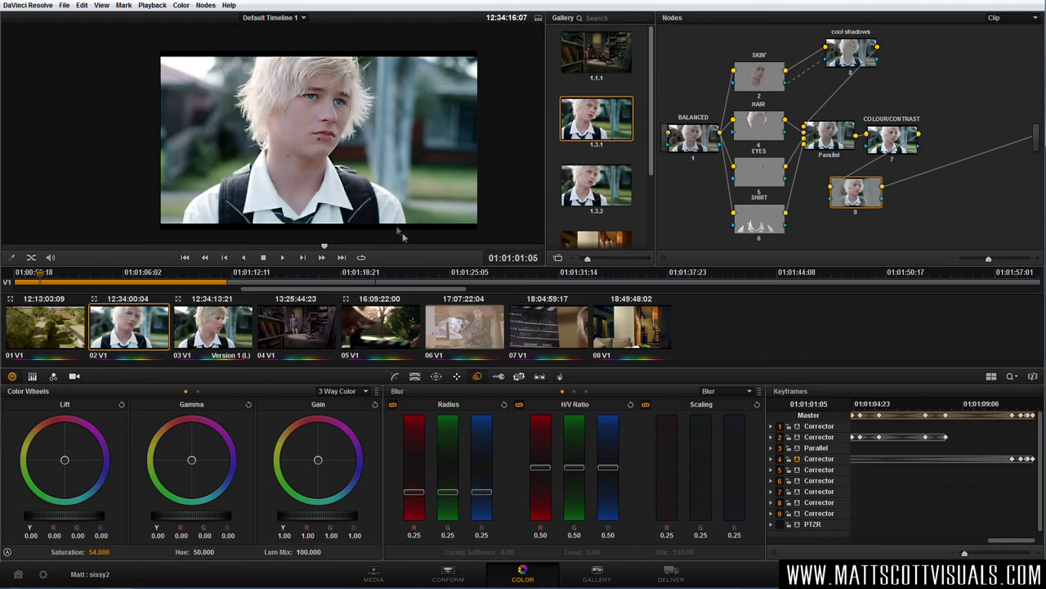
scroll(401, 234, "up", 2)
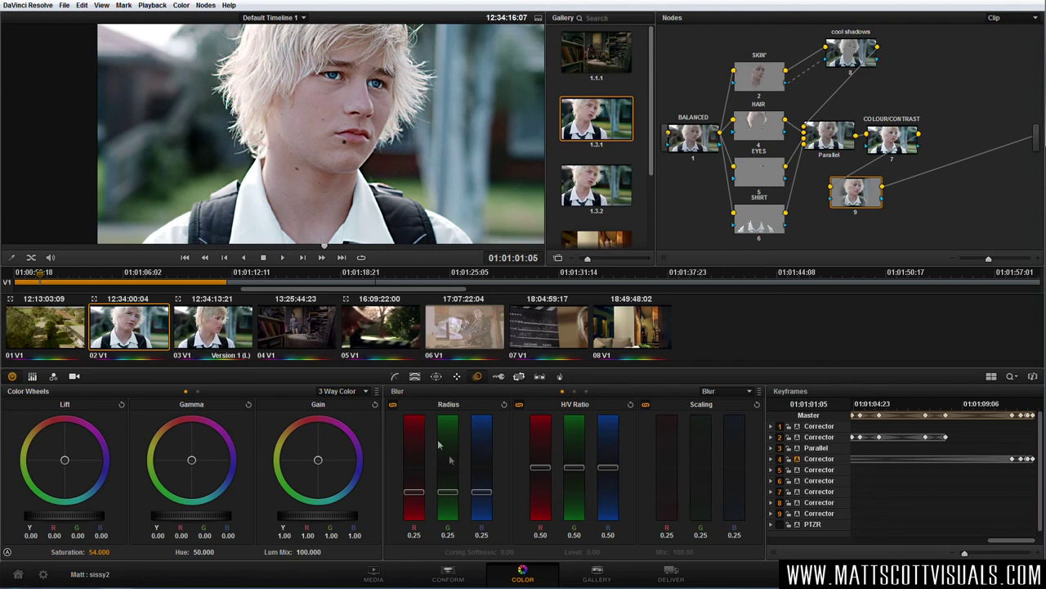
Set the face-window node's blur radius to 0.46 on Red, Green and Blue, and check the affected area in highlight view
left_click_drag(482, 494, 490, 475)
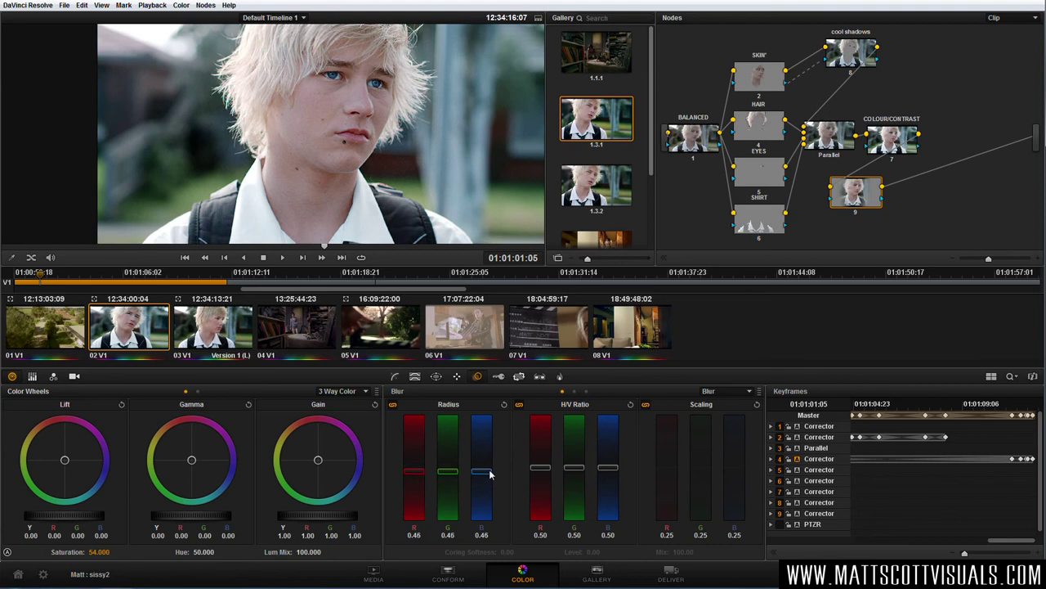
left_click_drag(490, 475, 489, 474)
scroll(353, 144, "down", 1)
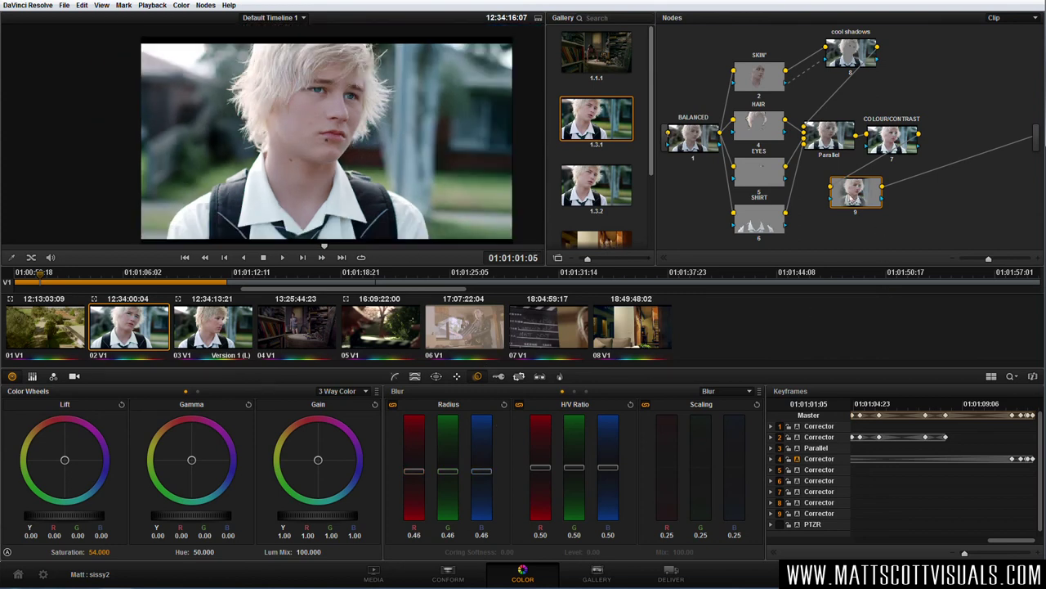
key("shift+h")
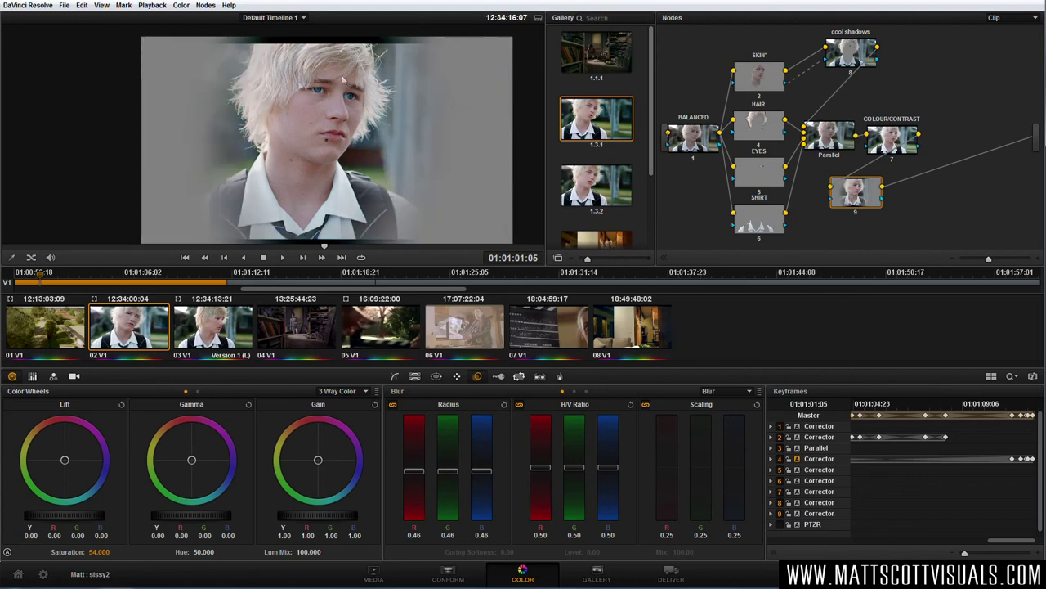
key("shift+h")
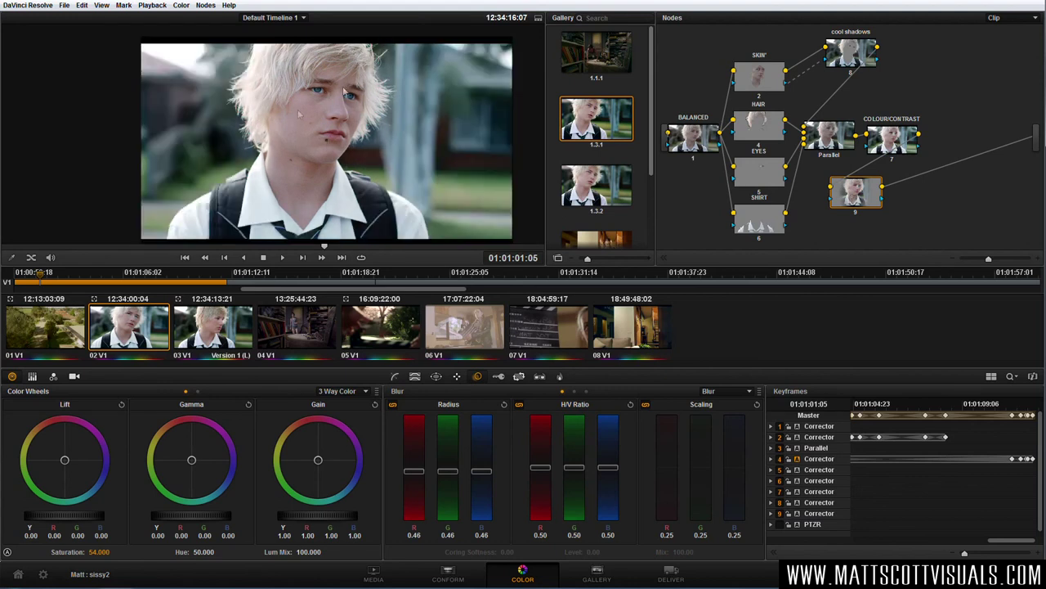
Add an outside node to the face-window node and pull its luminance curve's midpoint slightly down to darken the surroundings
right_click(865, 197)
left_click(903, 213)
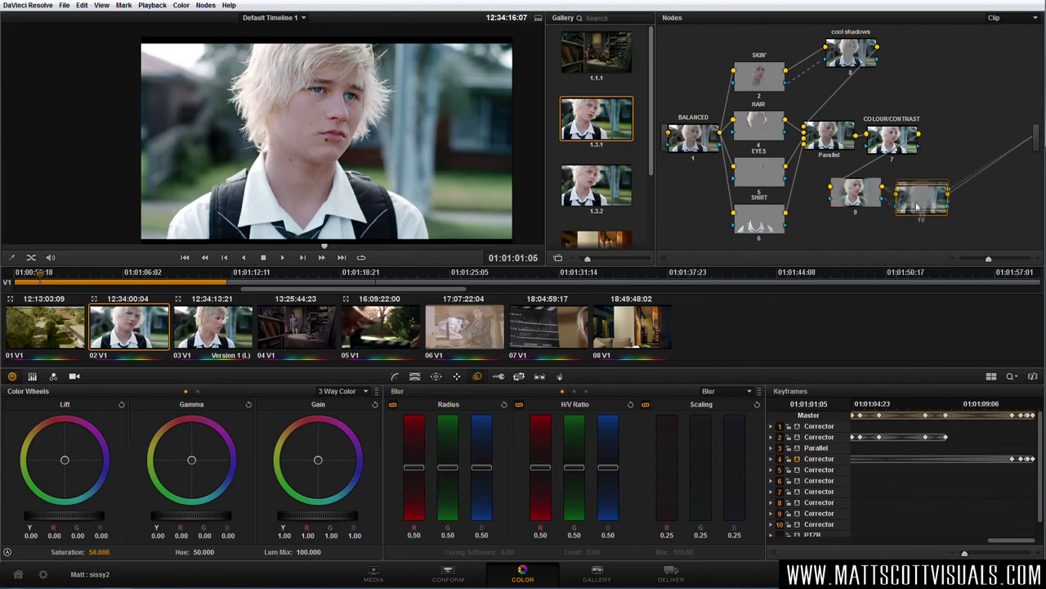
left_click(395, 376)
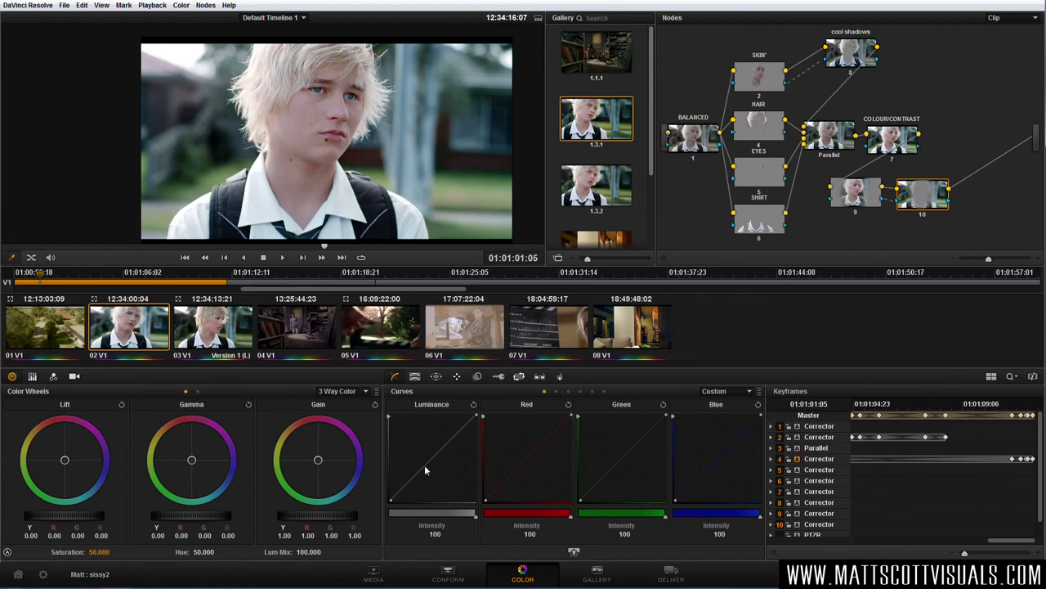
left_click_drag(414, 483, 434, 472)
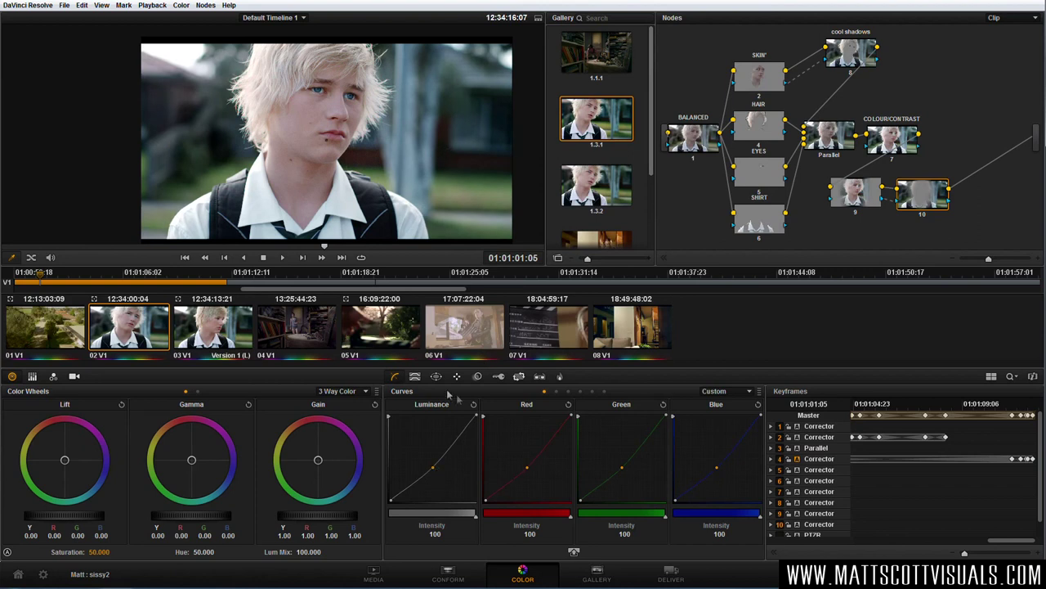
Set the outside node's blur radius to Red 0.52, Green 0.52, Blue 0.53, and reselect the face-window node
left_click(478, 377)
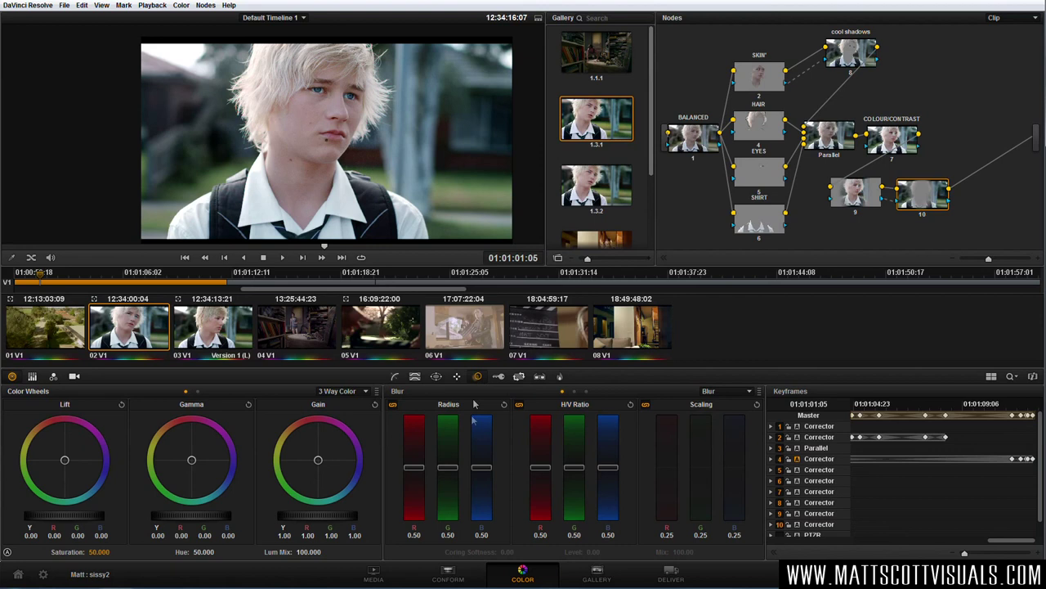
left_click_drag(482, 466, 486, 468)
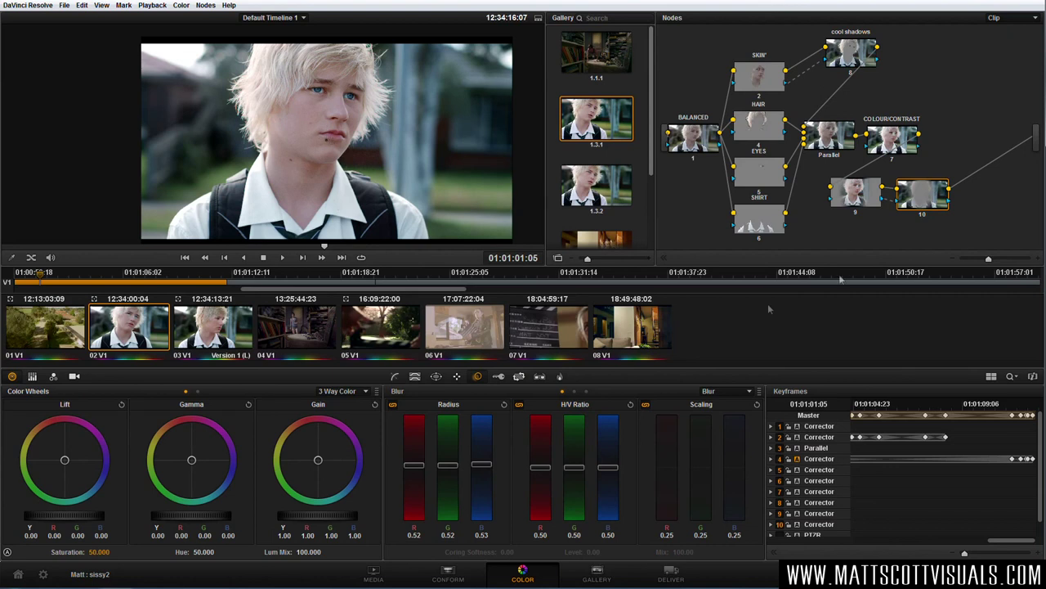
left_click(858, 196)
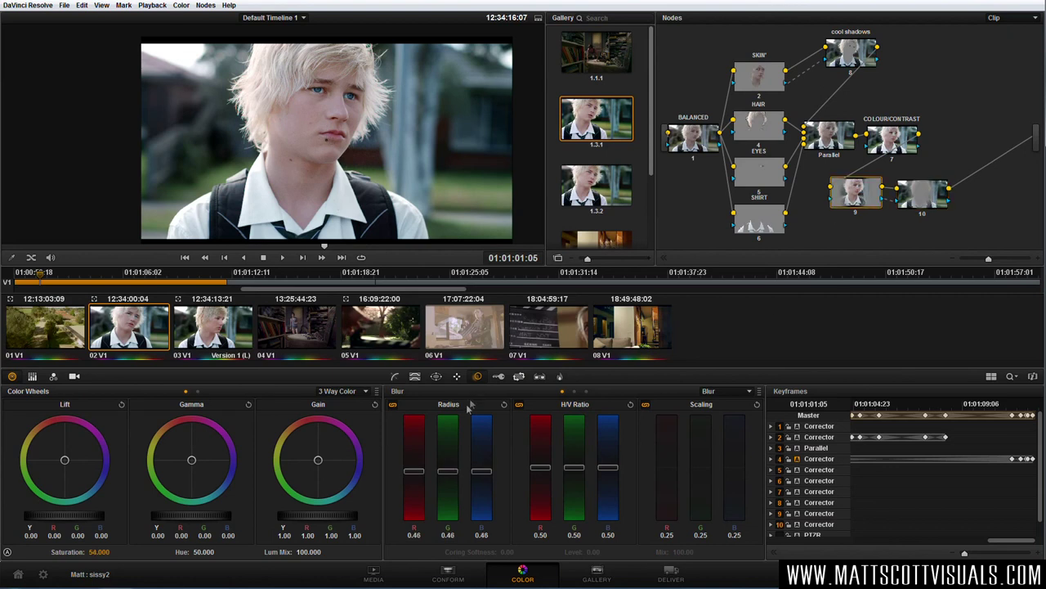
Track the face window forward through part of the clip with pan, tilt and rotate, and return to an earlier frame
left_click(435, 376)
left_click(457, 377)
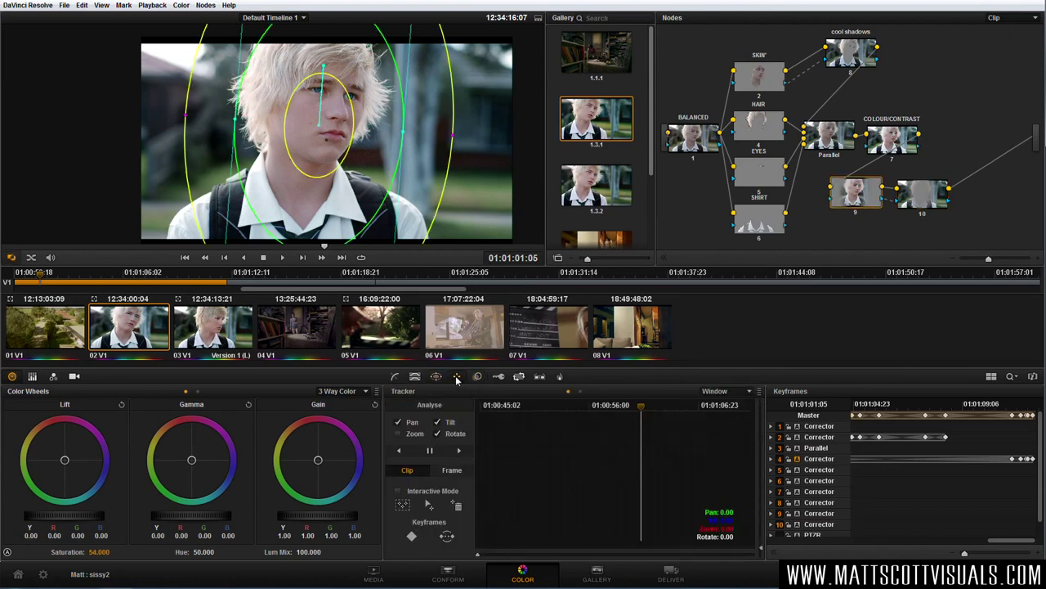
left_click(462, 450)
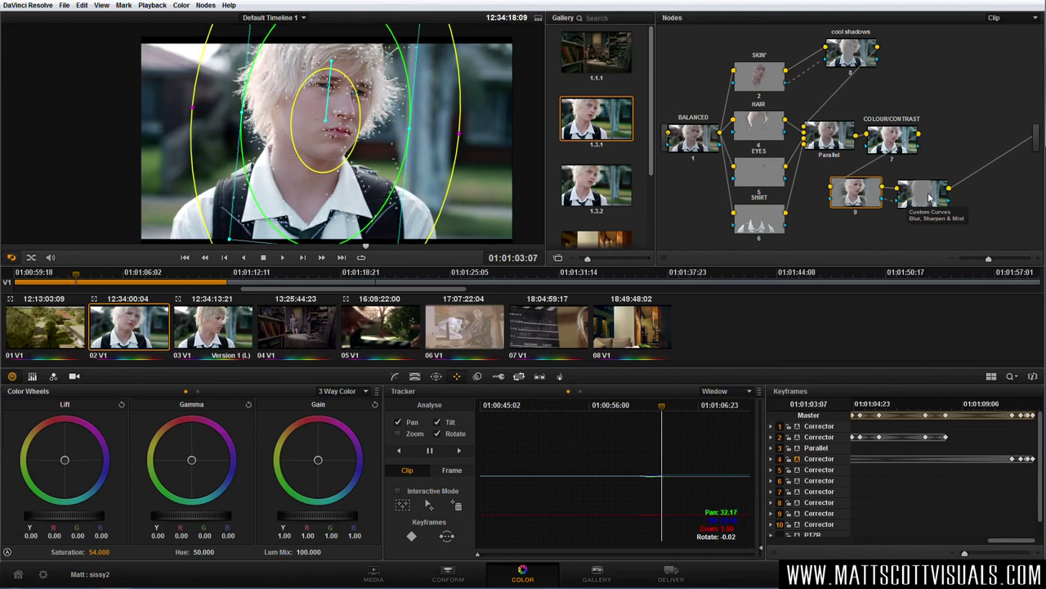
left_click(431, 452)
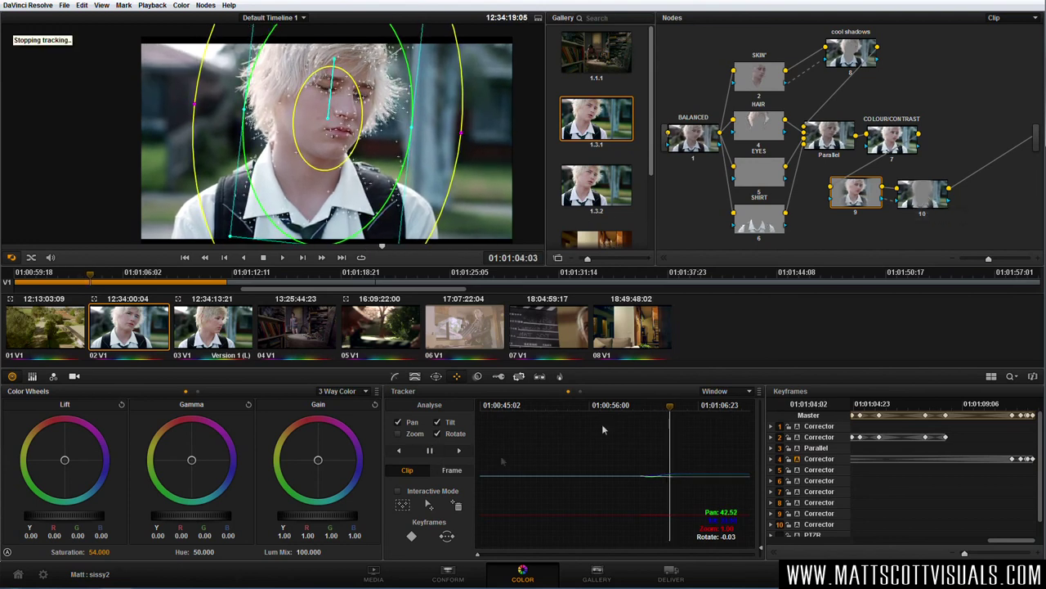
left_click(659, 409)
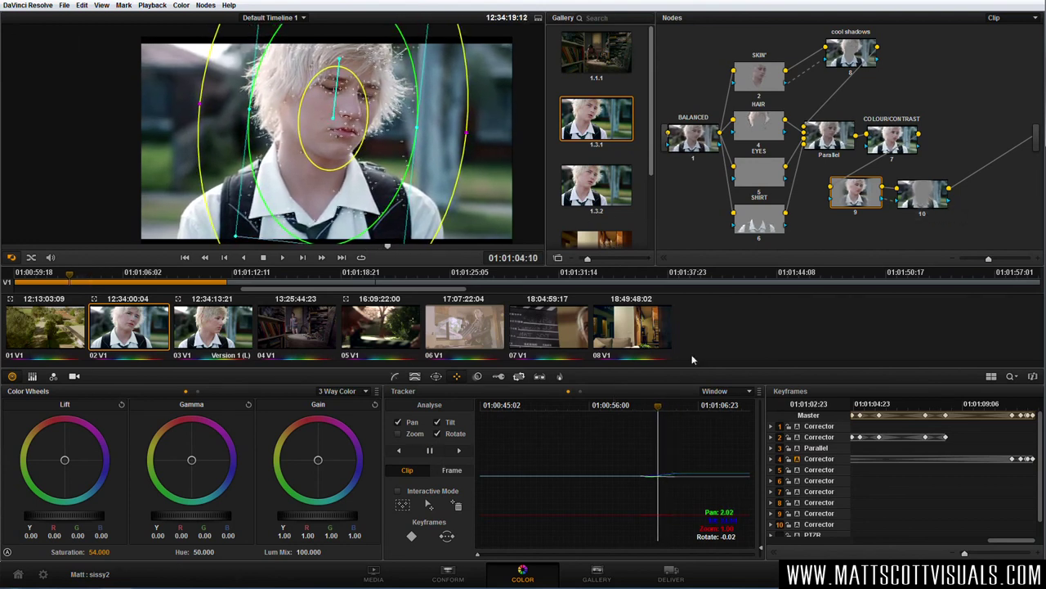
Move nodes 9 and 10 further along the node graph, keeping them side by side below COLOUR/CONTRAST
left_click(395, 377)
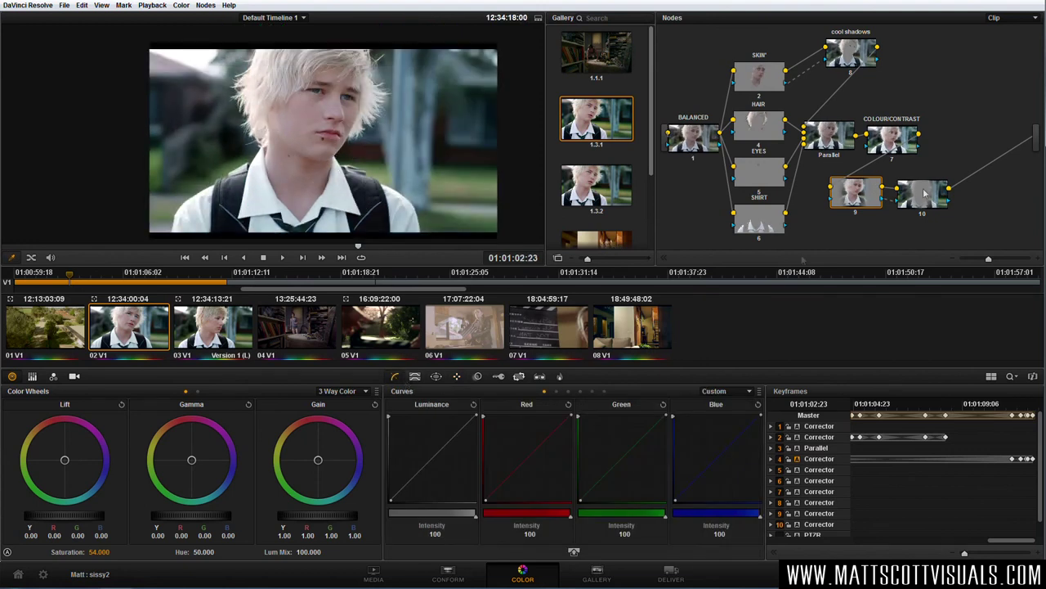
left_click_drag(932, 202, 987, 204)
left_click_drag(863, 206, 918, 218)
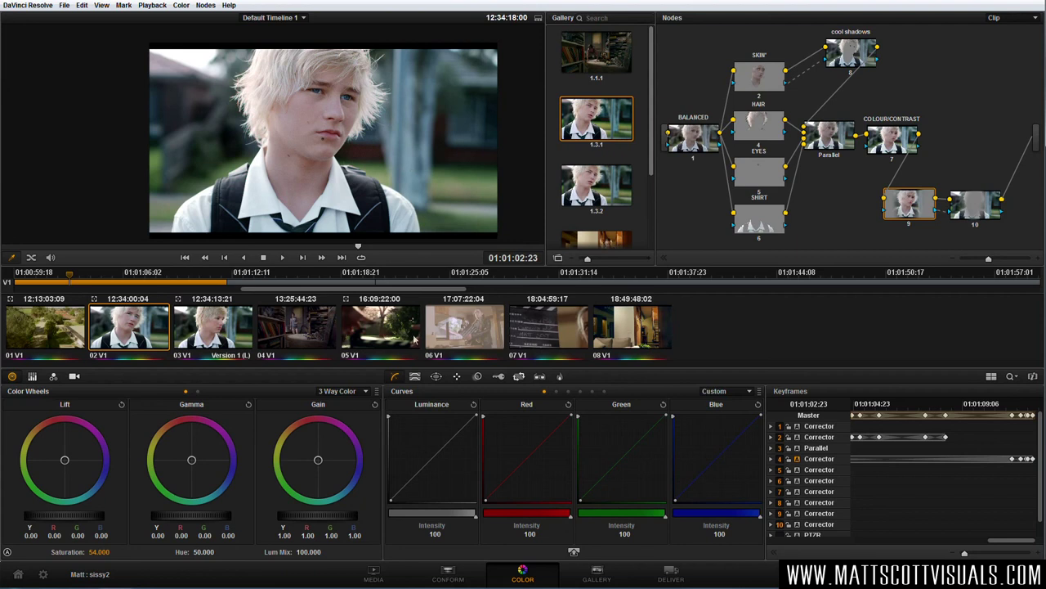
left_click(415, 378)
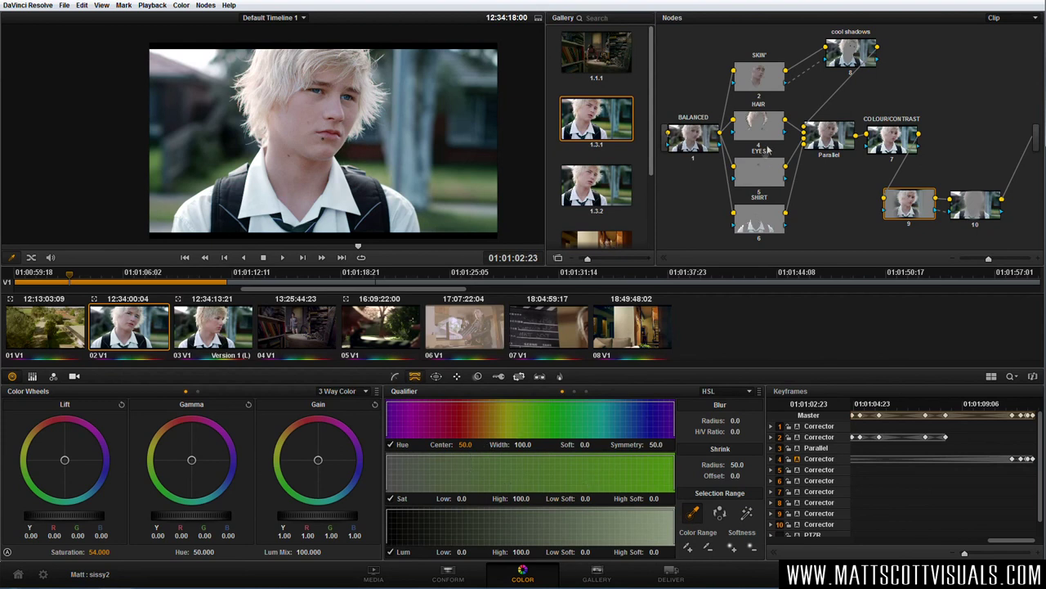
Bypass all the grades and re-enable them to compare the shot before and after grading
mouse_move(768, 147)
key("alt+d")
key("shift+d")
key("shift+d")
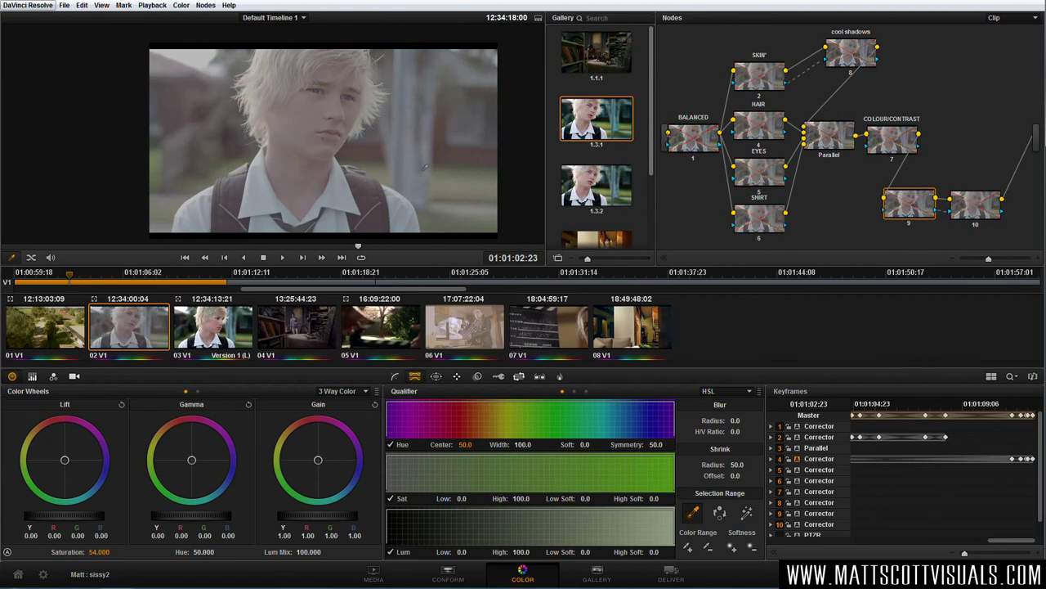
key("alt+d")
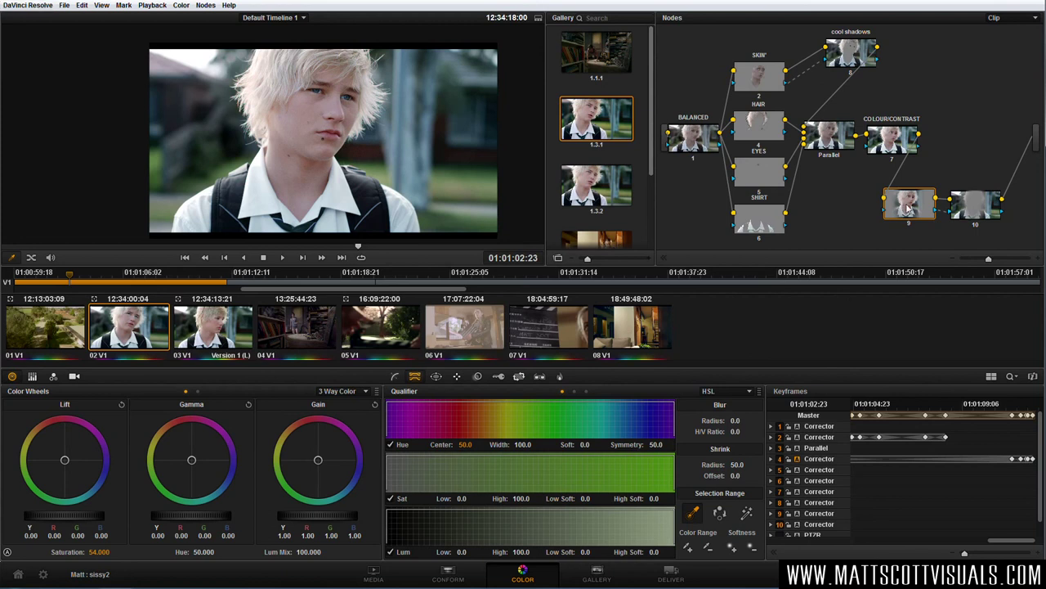
Shrink node 9's face window to size 53.47 with aspect 33.29, and raise its master gain to 1.06
left_click(435, 376)
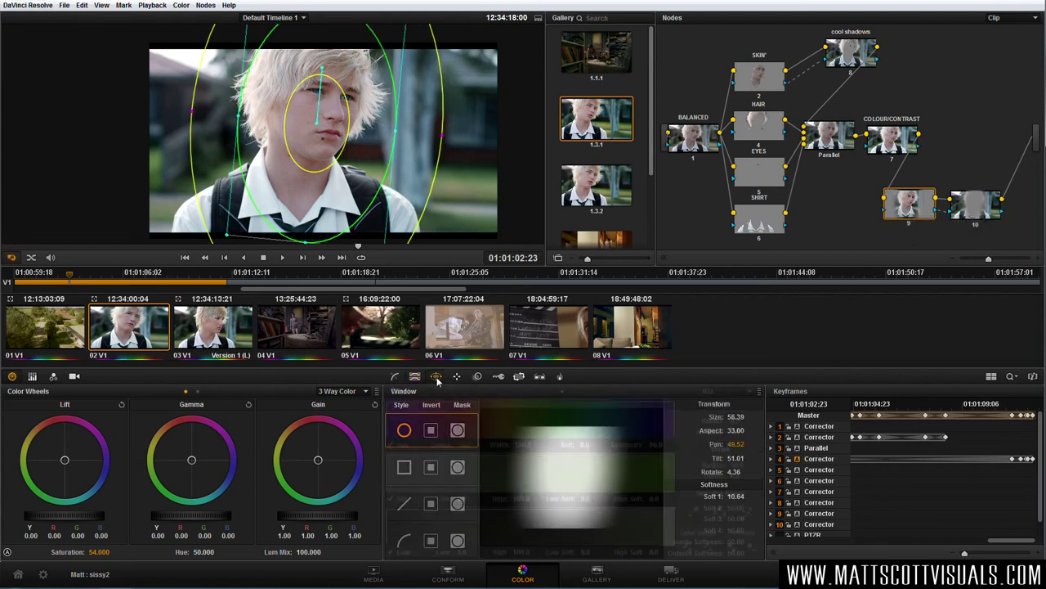
left_click_drag(397, 137, 372, 139)
mouse_move(310, 247)
left_mouse_down()
mouse_move(294, 233)
mouse_move(307, 246)
left_mouse_up()
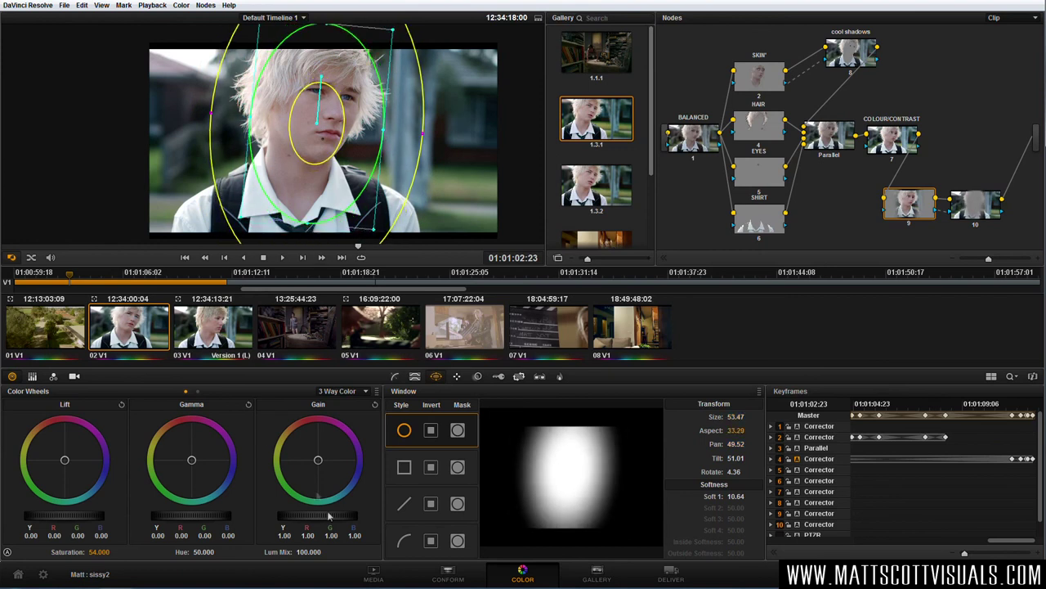
left_click_drag(309, 517, 349, 519)
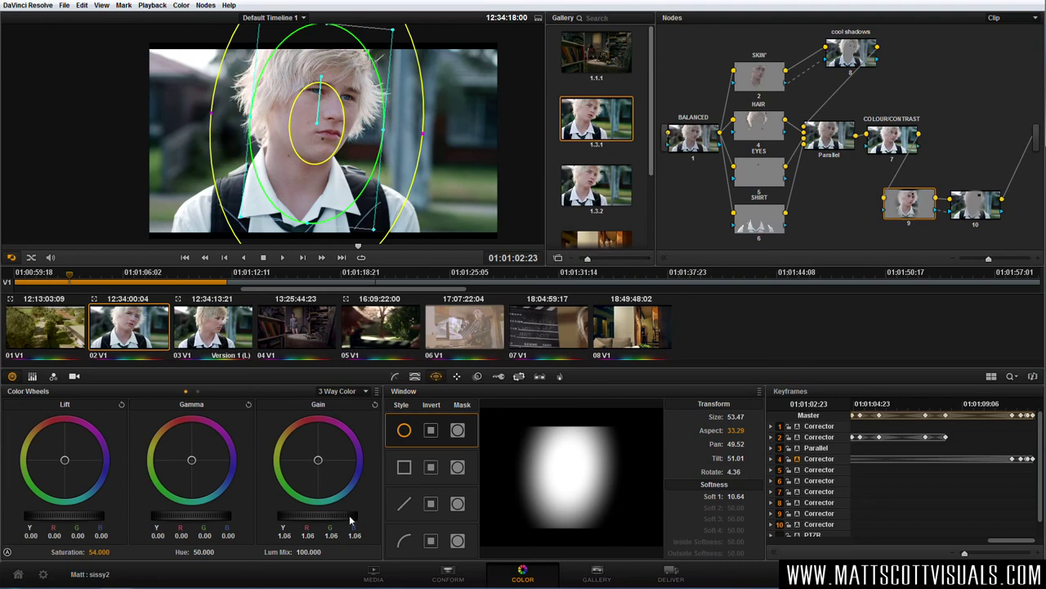
Inspect the graded shot of the blond boy at full-screen size and leave the full-screen view
key("ctrl+f")
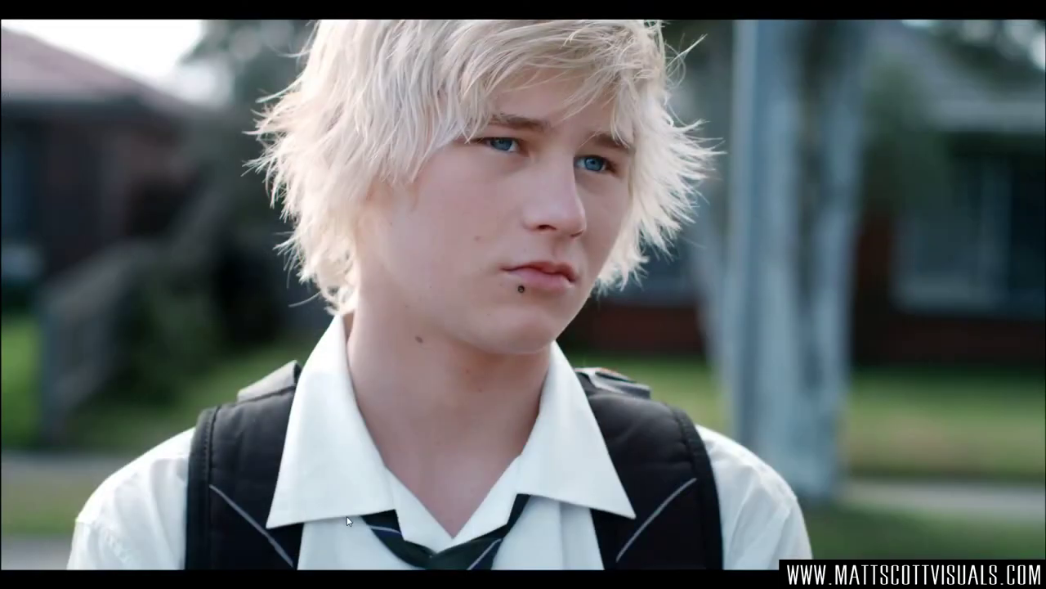
key("ctrl+f")
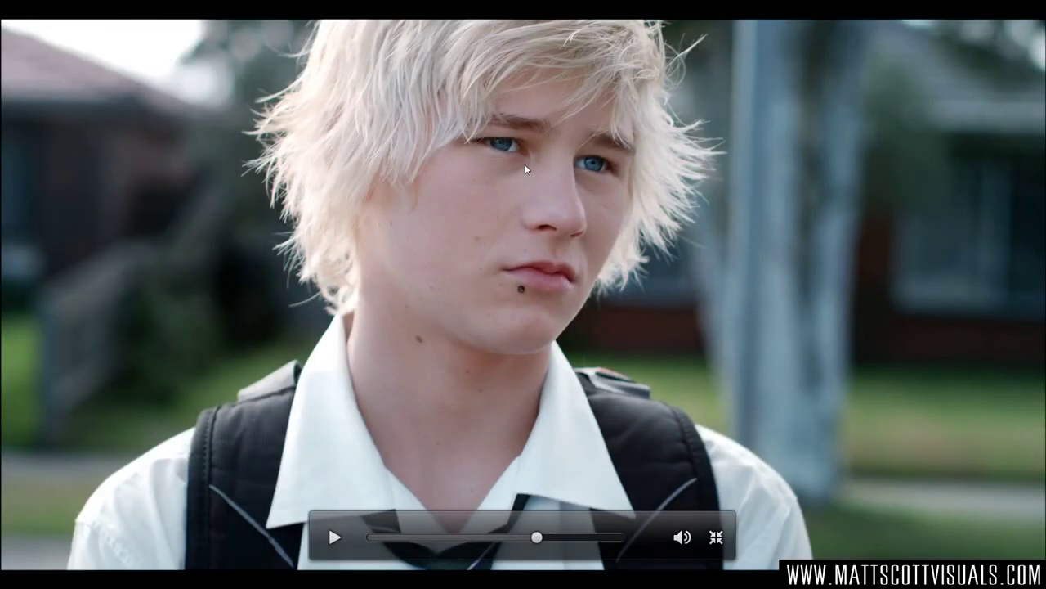
key("Escape")
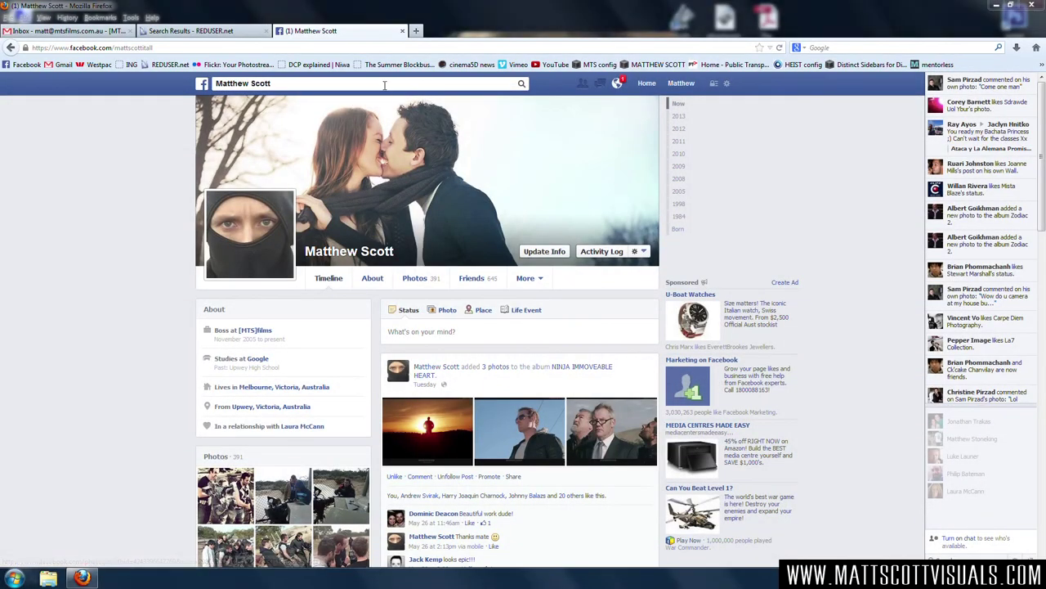
Find the "Sissy Boy (Short Film)" page on Facebook in Firefox, open it and look through its posts
left_click(434, 84)
type("sissy boy")
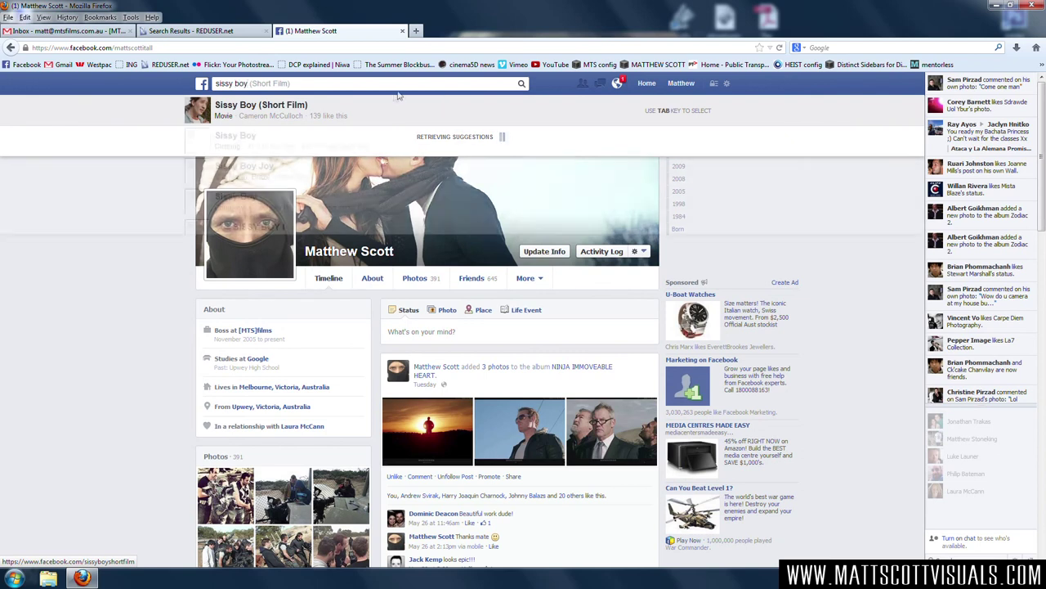
type(" (short film_+")
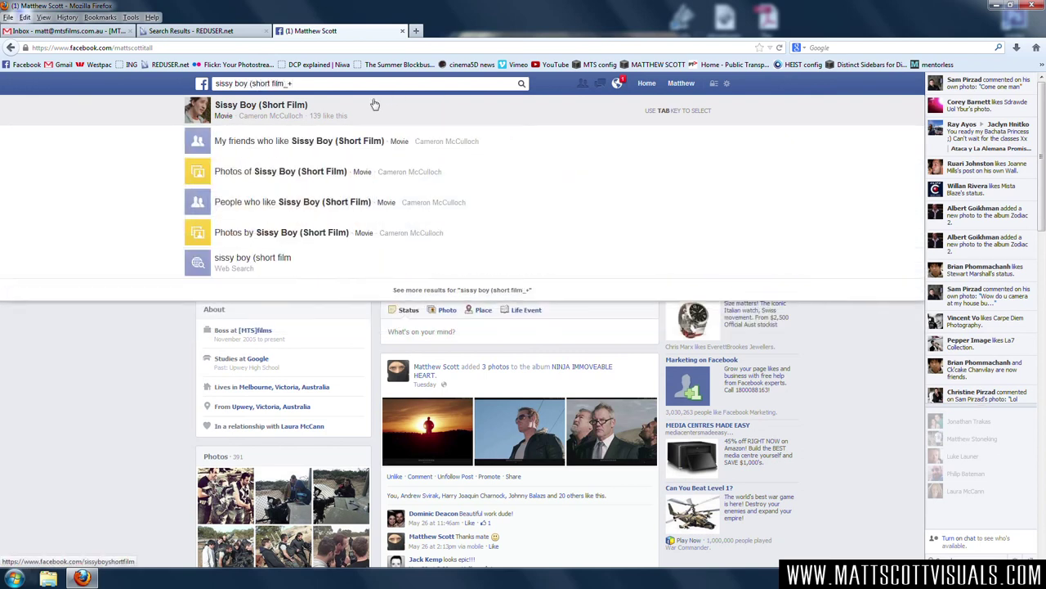
key("BackSpace")
key("BackSpace")
type(")")
left_click(362, 112)
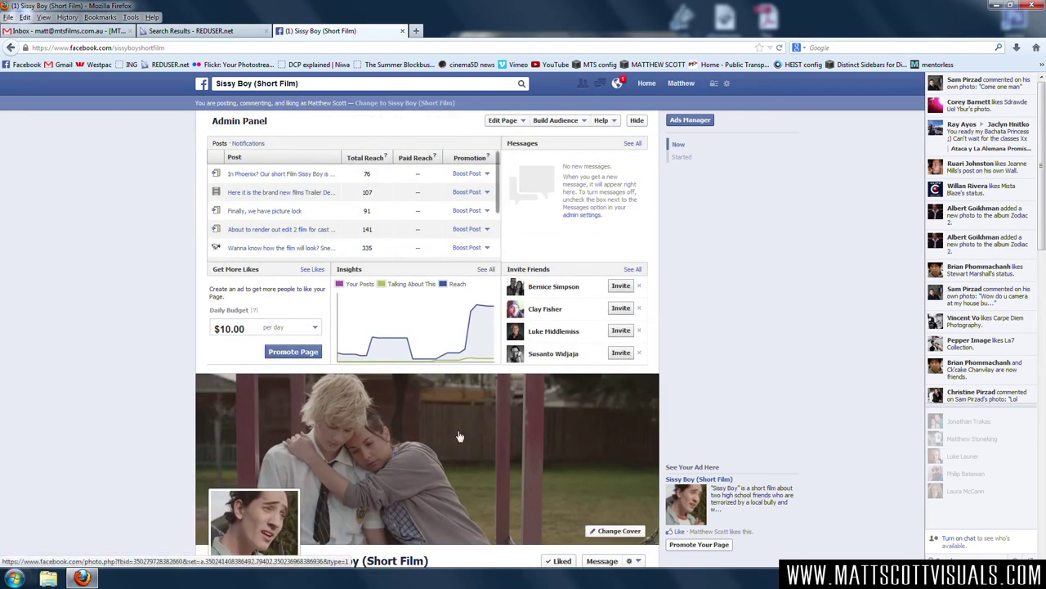
scroll(458, 433, "down", 4)
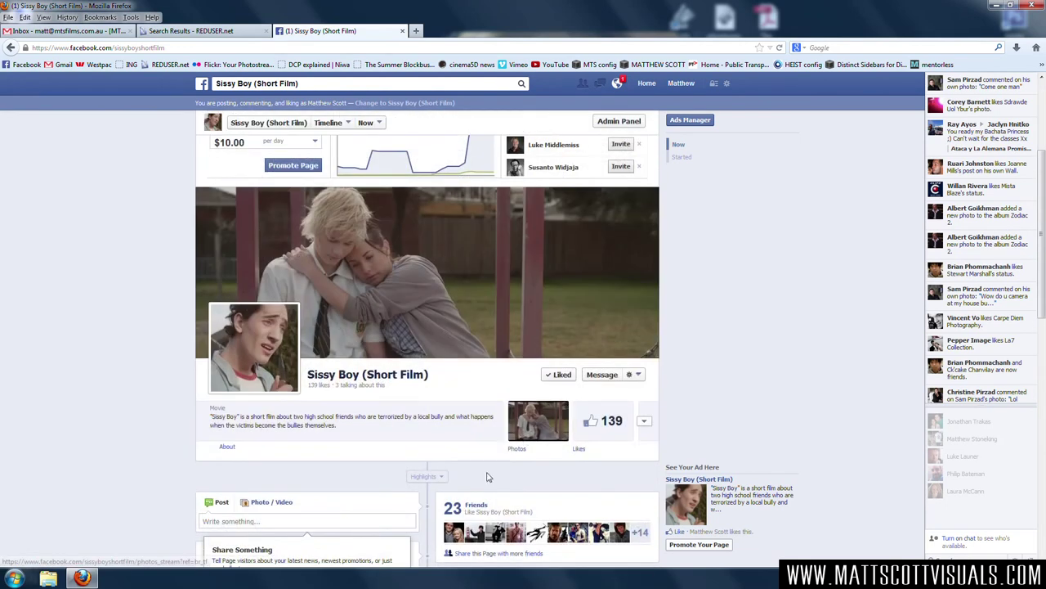
scroll(488, 473, "down", 10)
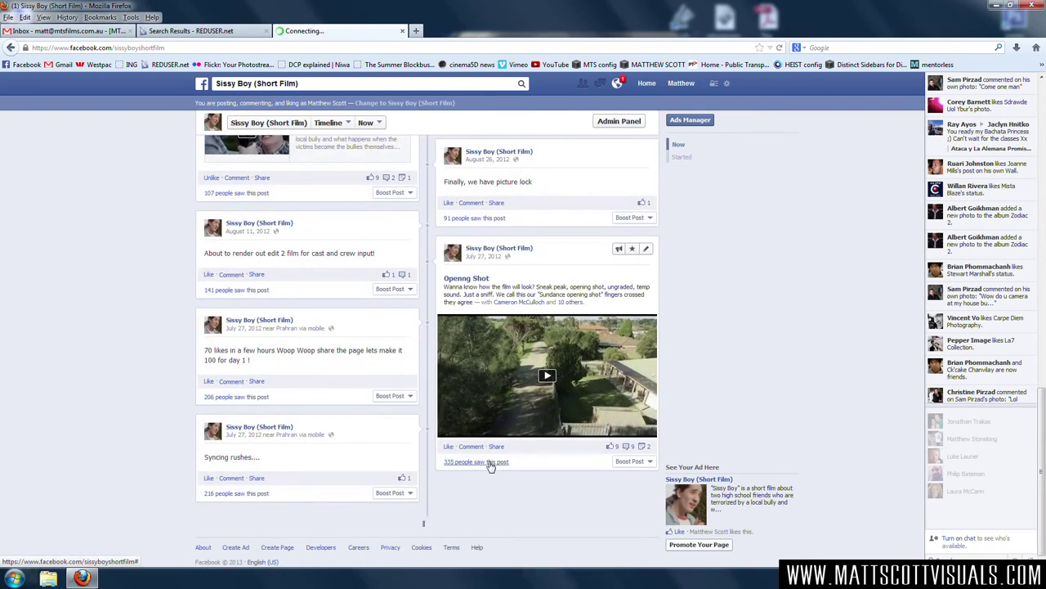
scroll(488, 463, "up", 10)
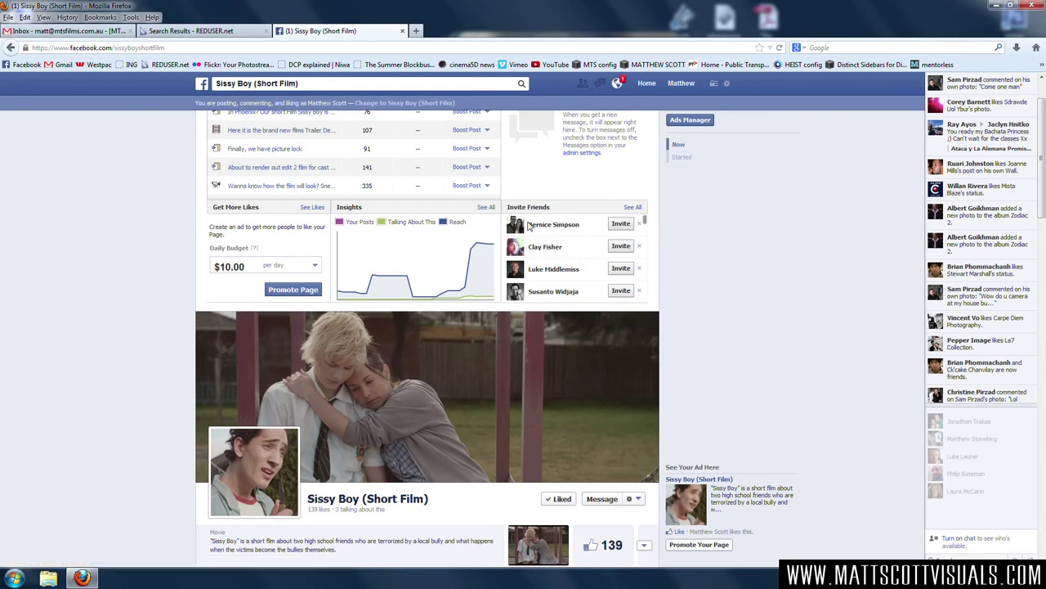
scroll(529, 226, "up", 2)
Search Facebook for the THE NINJA MOVIES group and open it
left_click(300, 84)
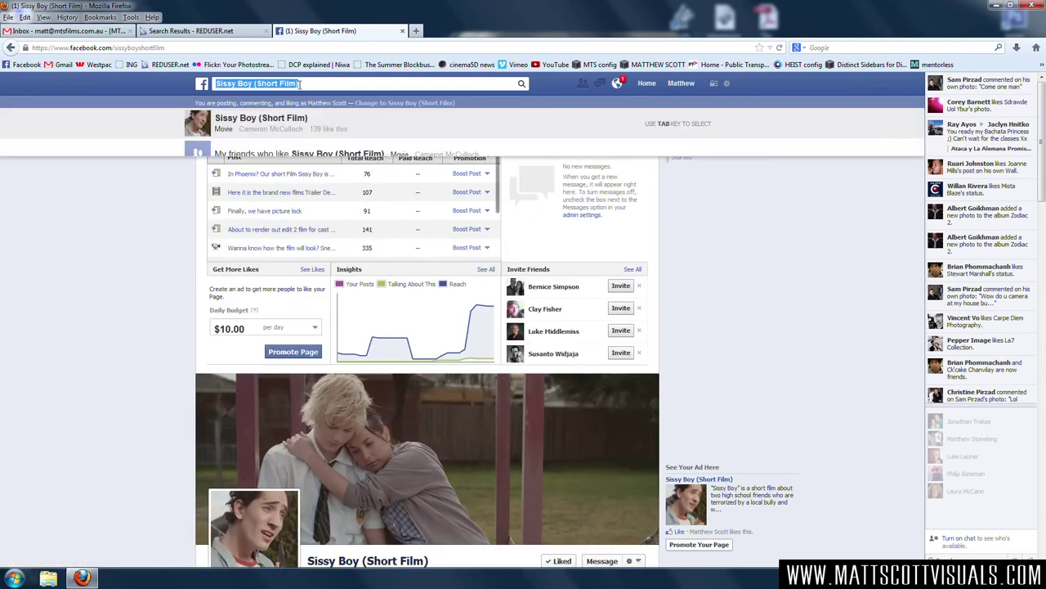
type("THE NI")
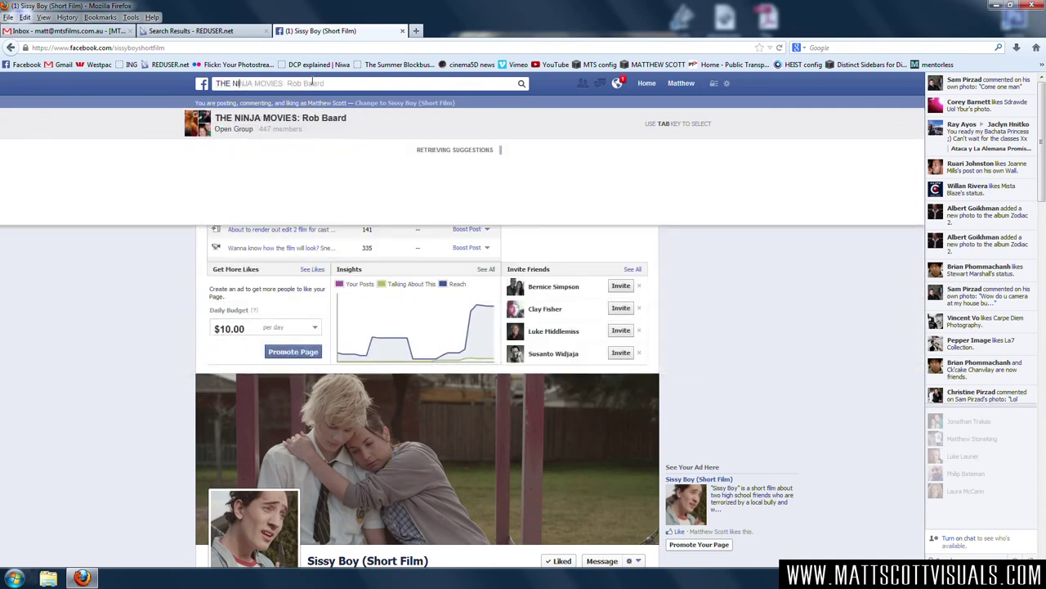
type("NJA MOVIES")
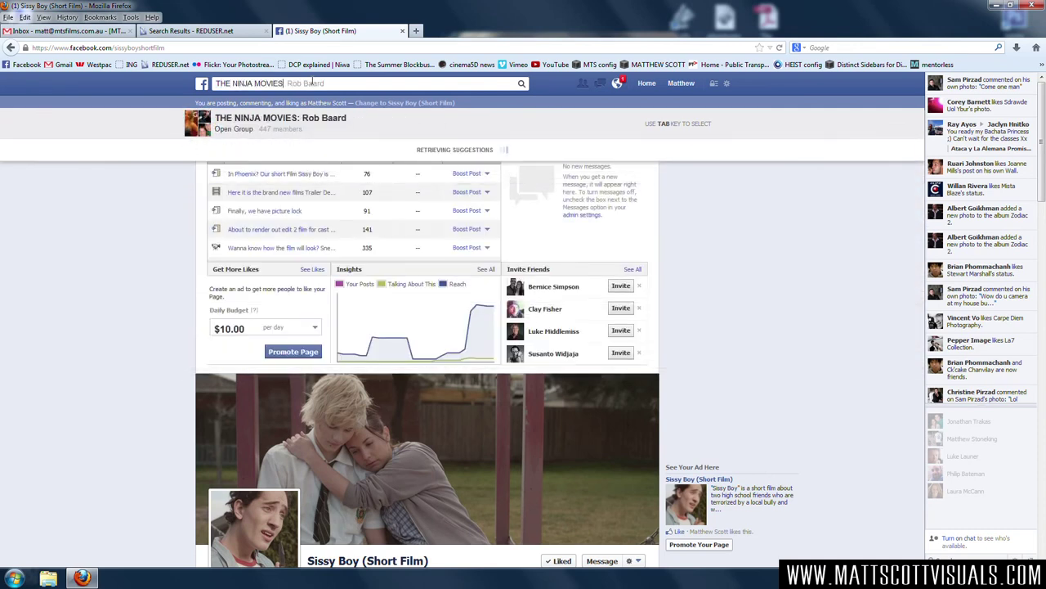
type(": Rob")
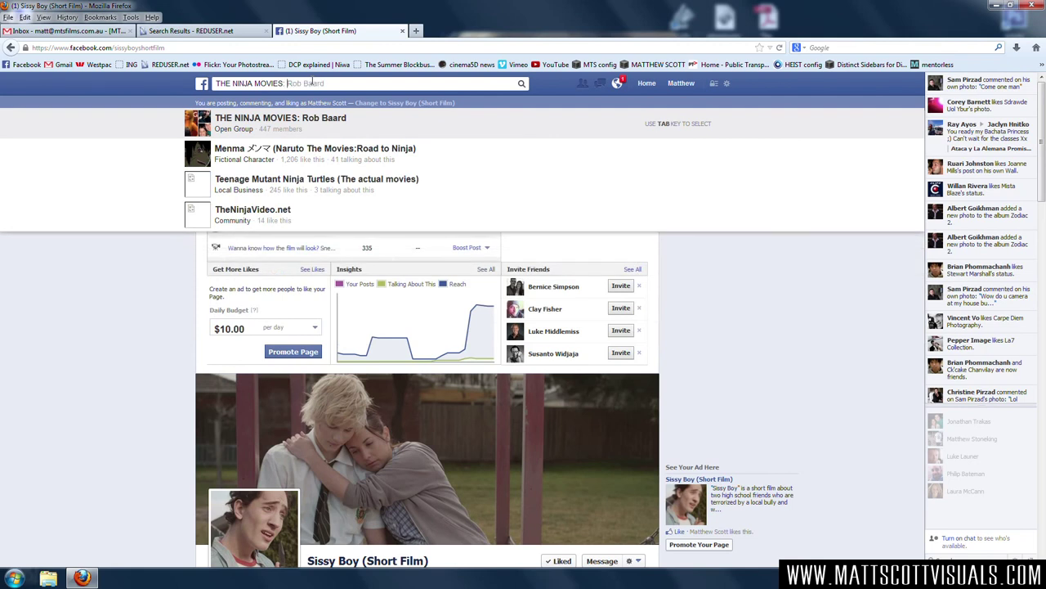
type(" Baar")
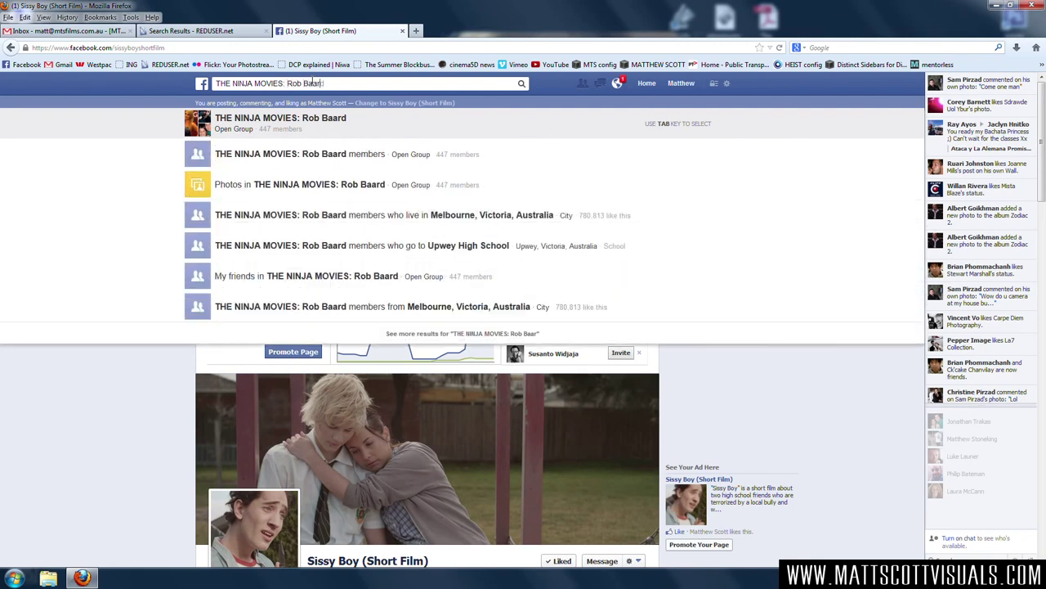
type("d")
key("Return")
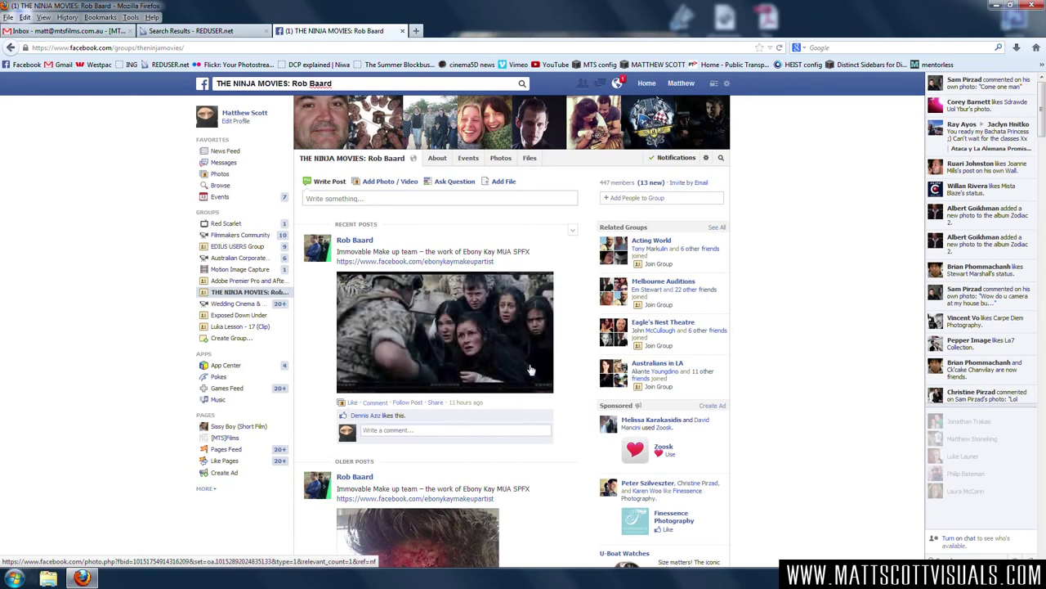
Examine the posts and production photos in the THE NINJA MOVIES group feed
scroll(533, 370, "down", 1)
scroll(533, 370, "down", 5)
scroll(534, 374, "up", 8)
scroll(527, 374, "down", 5)
scroll(515, 383, "down", 20)
scroll(517, 382, "down", 20)
scroll(517, 384, "down", 20)
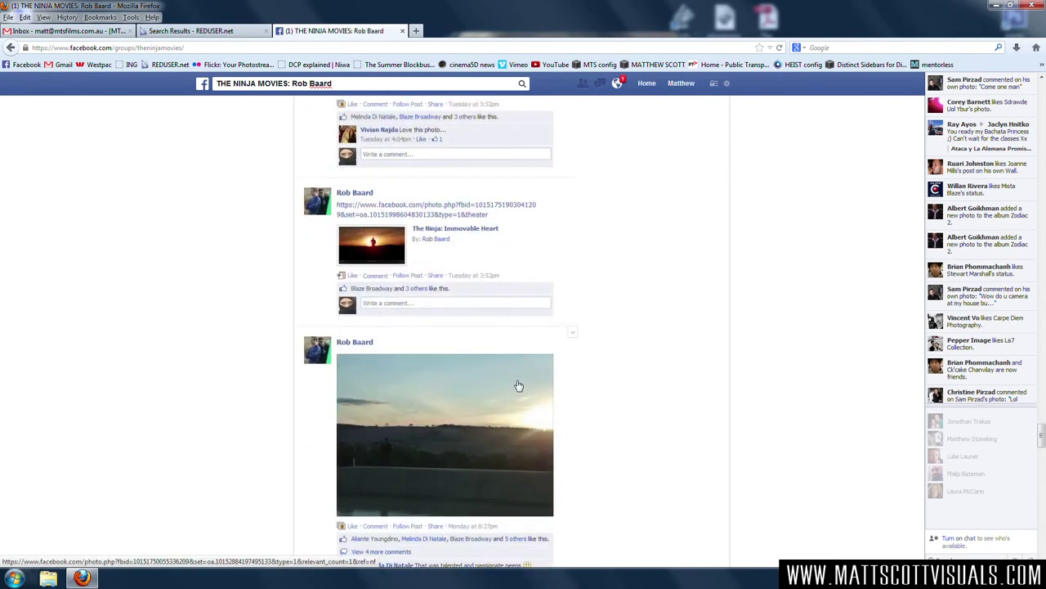
scroll(517, 384, "down", 20)
scroll(516, 382, "down", 4)
scroll(515, 376, "up", 6)
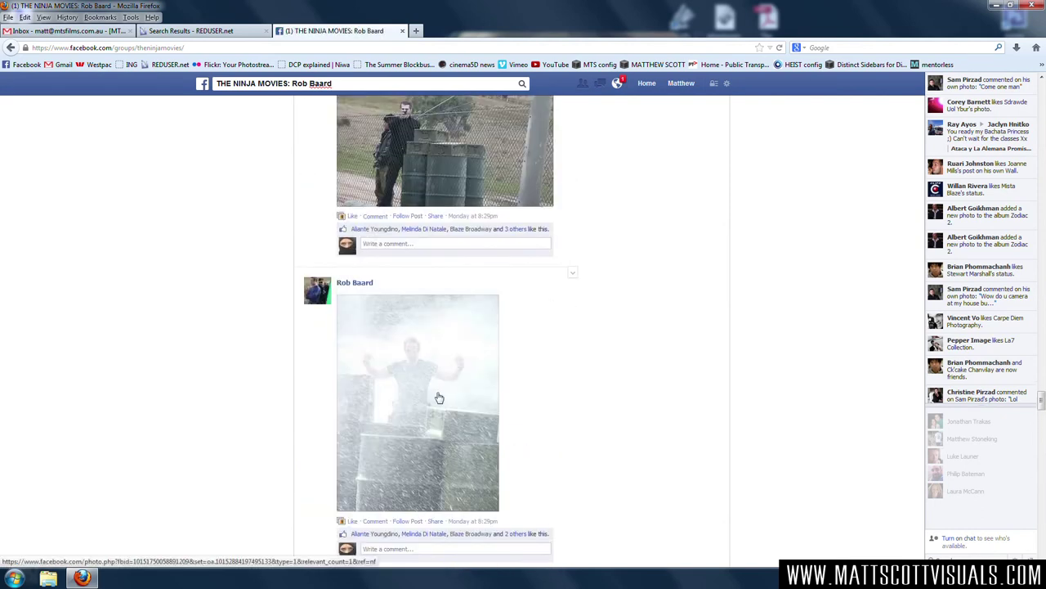